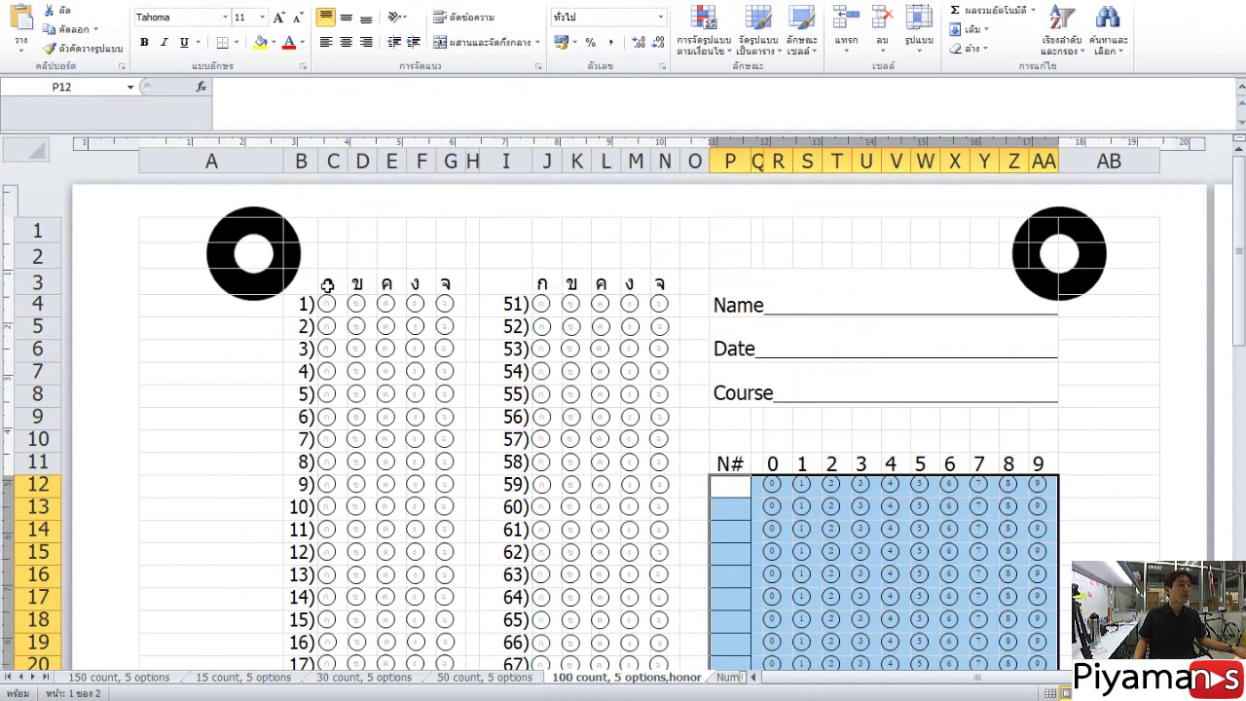
Review the Thai answer-choice headings and the honor pledge on the 100-question, 5-option answer sheet
left_click(327, 286)
left_click(356, 280)
left_click(386, 282)
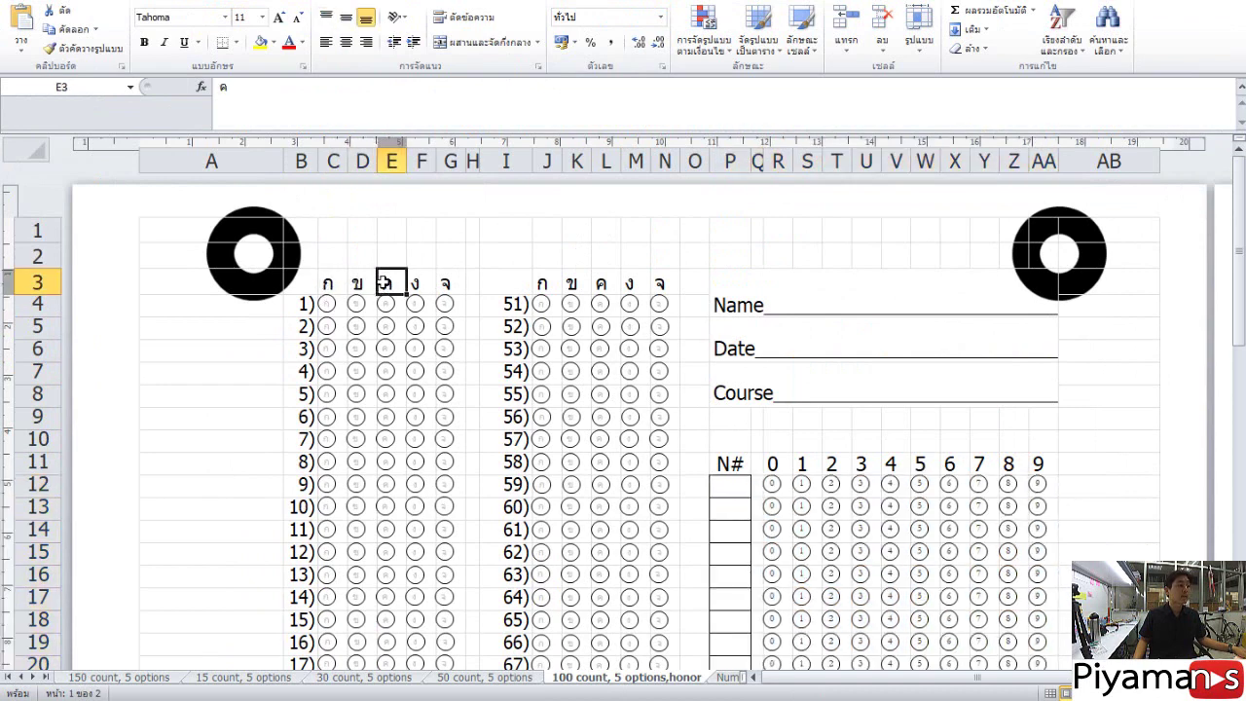
left_click_drag(386, 282, 531, 286)
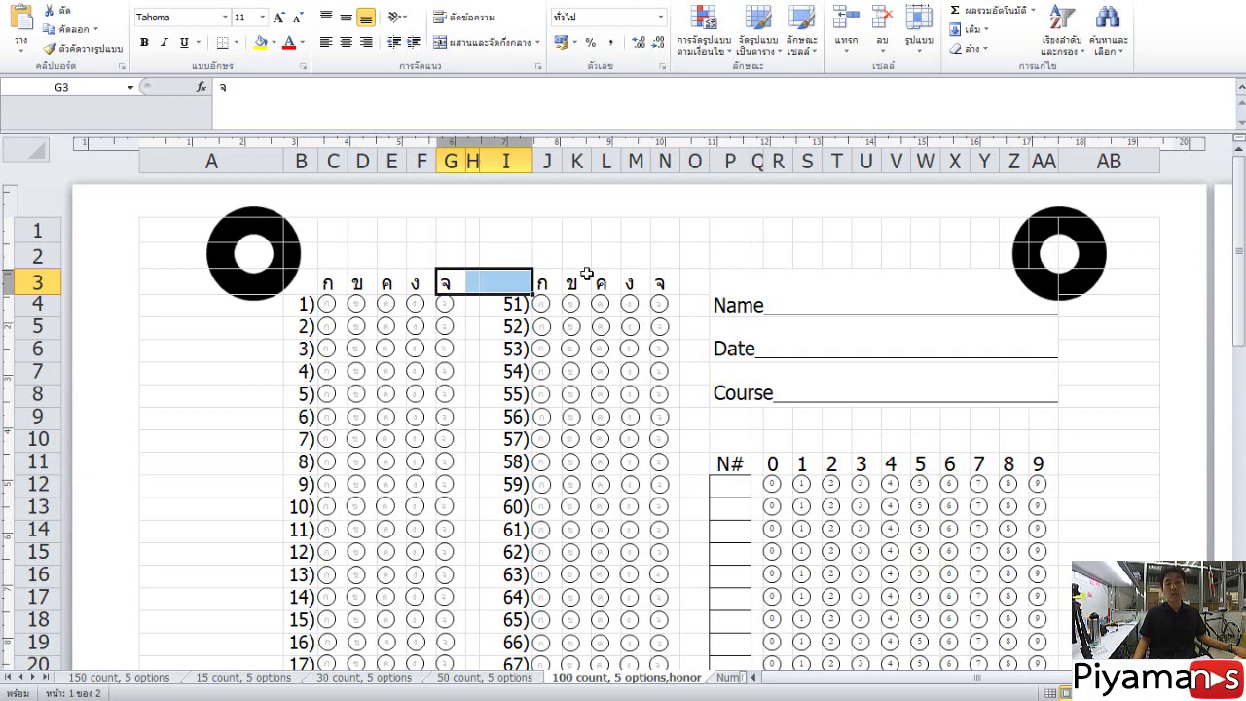
scroll(587, 275, "down", 5)
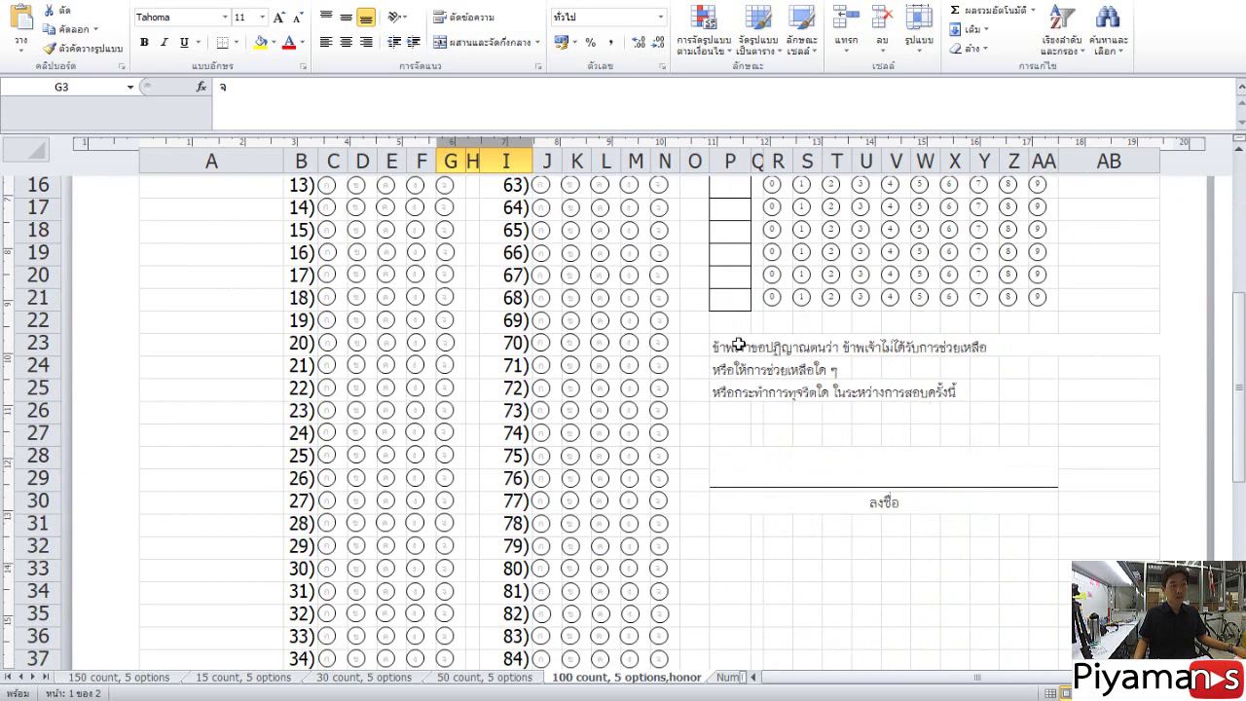
scroll(736, 343, "up", 5)
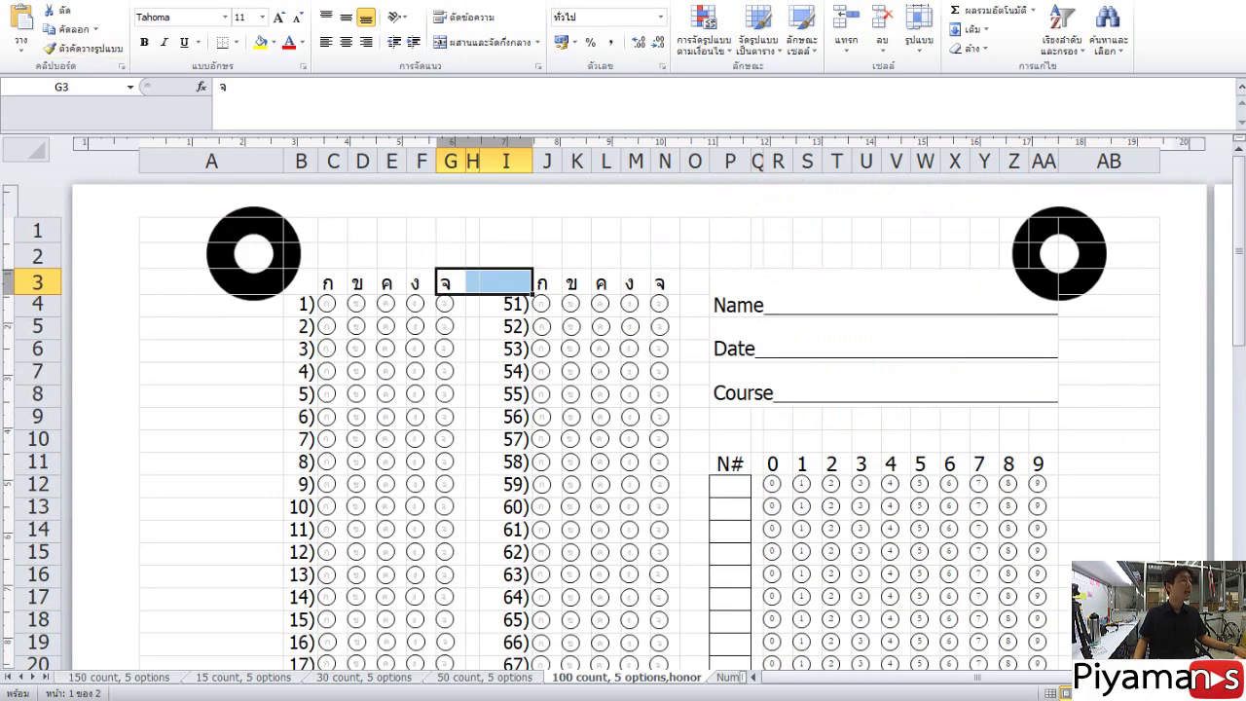
Show the print preview of the 100-question answer sheet in the bubbleform workbook
left_click(19, 1)
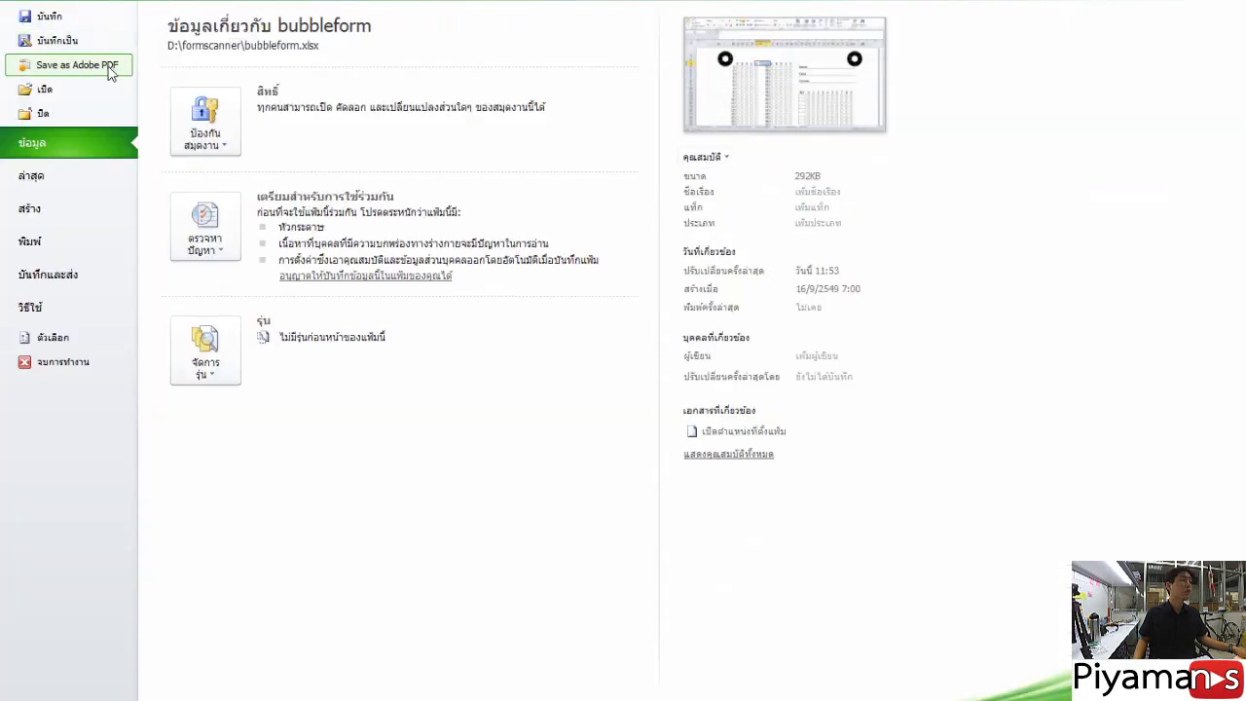
left_click(60, 240)
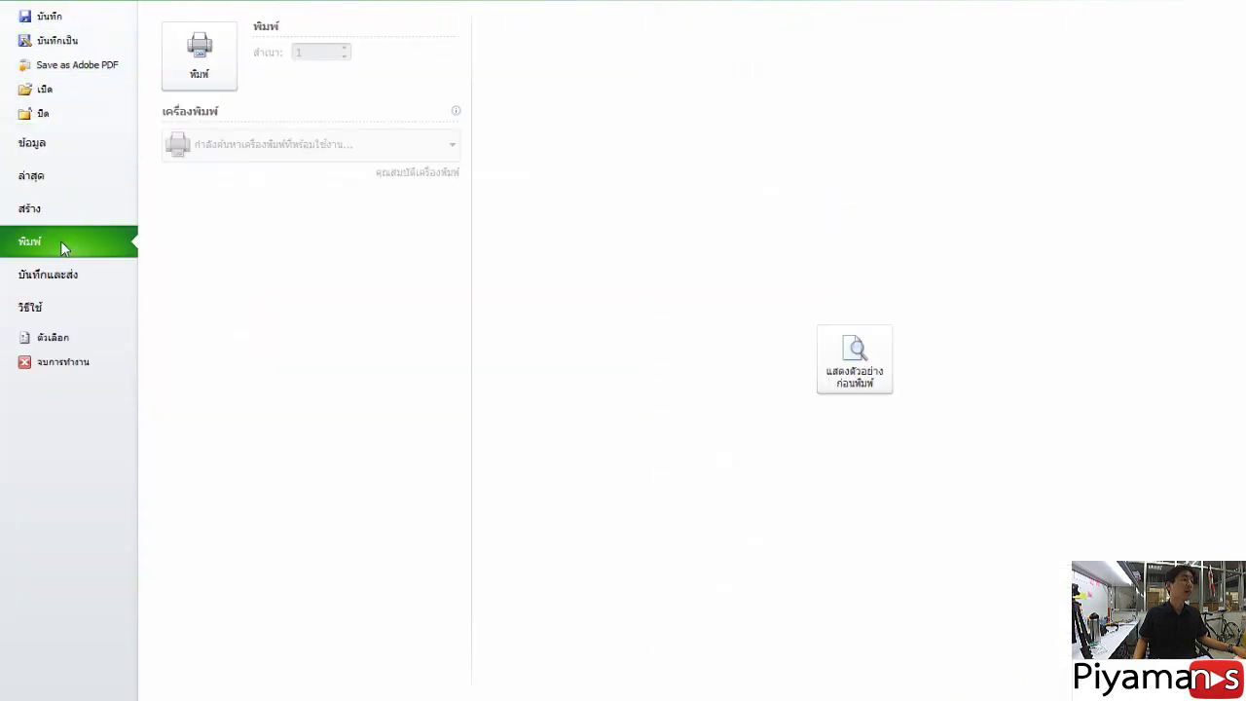
left_click(866, 383)
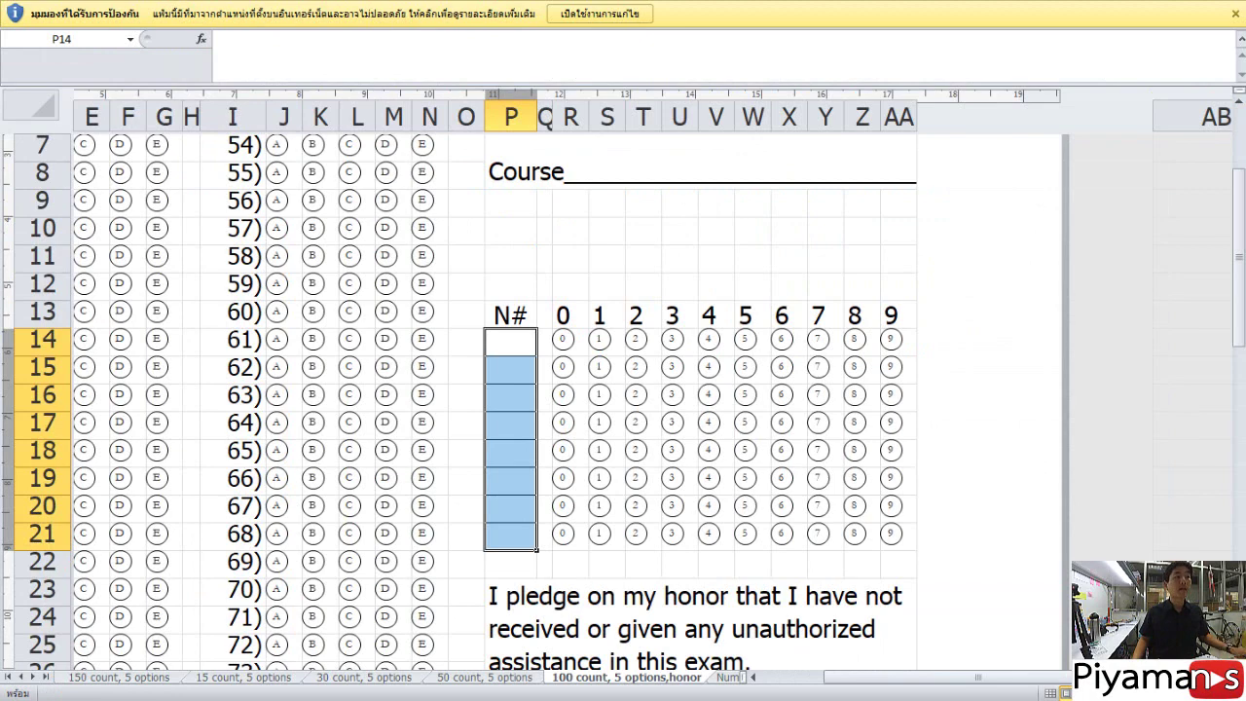
Close the protected bubble form workbook and open the answer sheet folder inside formscanner in File Explorer
left_click(1233, 9)
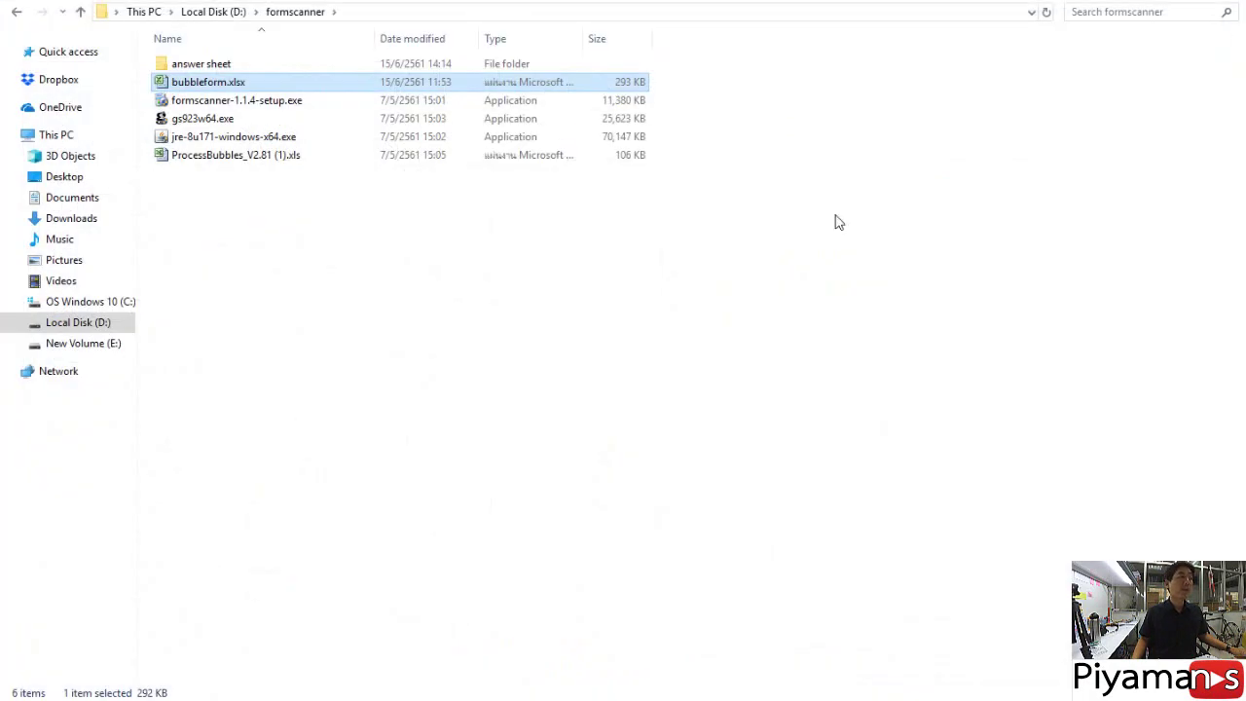
left_click(541, 349)
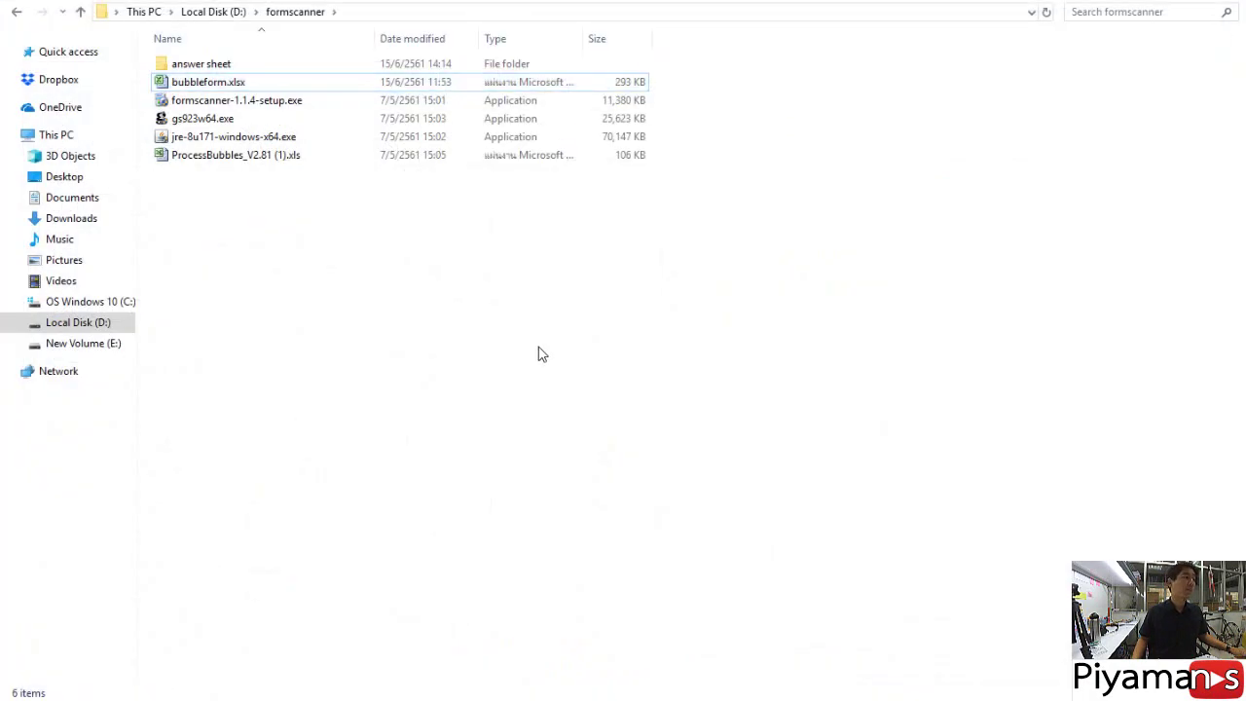
double_click(162, 66)
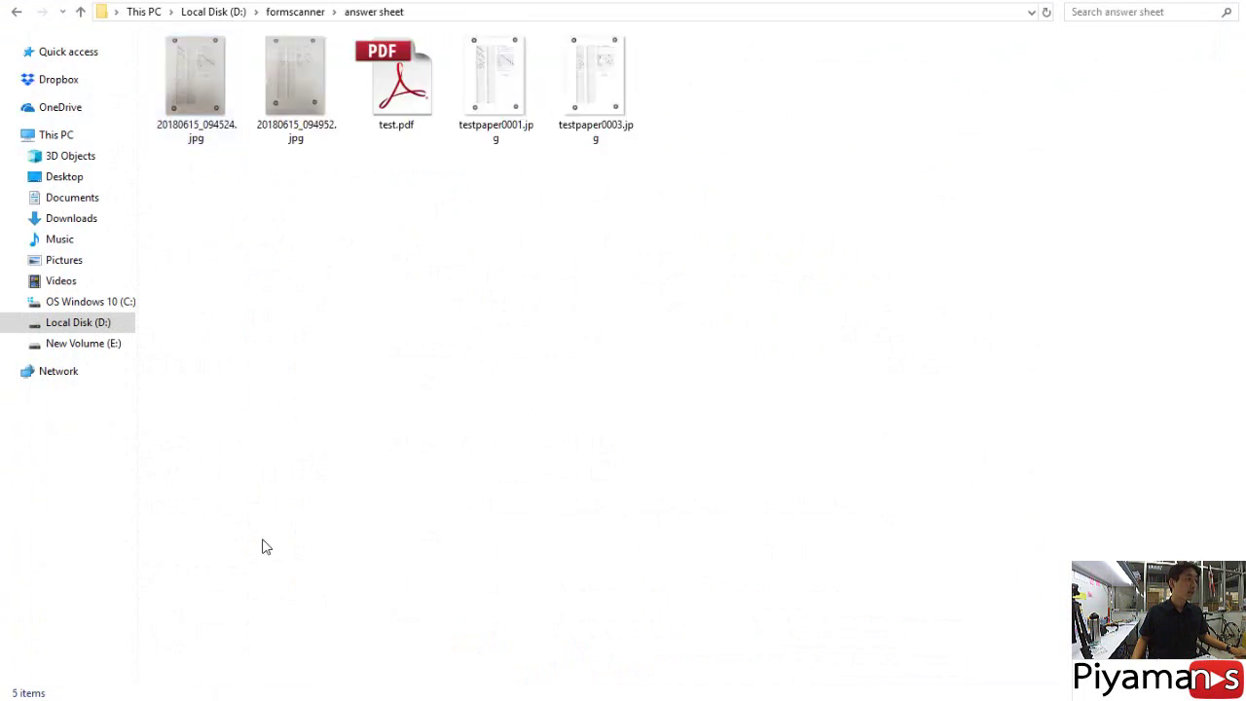
Launch the CapturePerfect 3.1 scanning program
key("super")
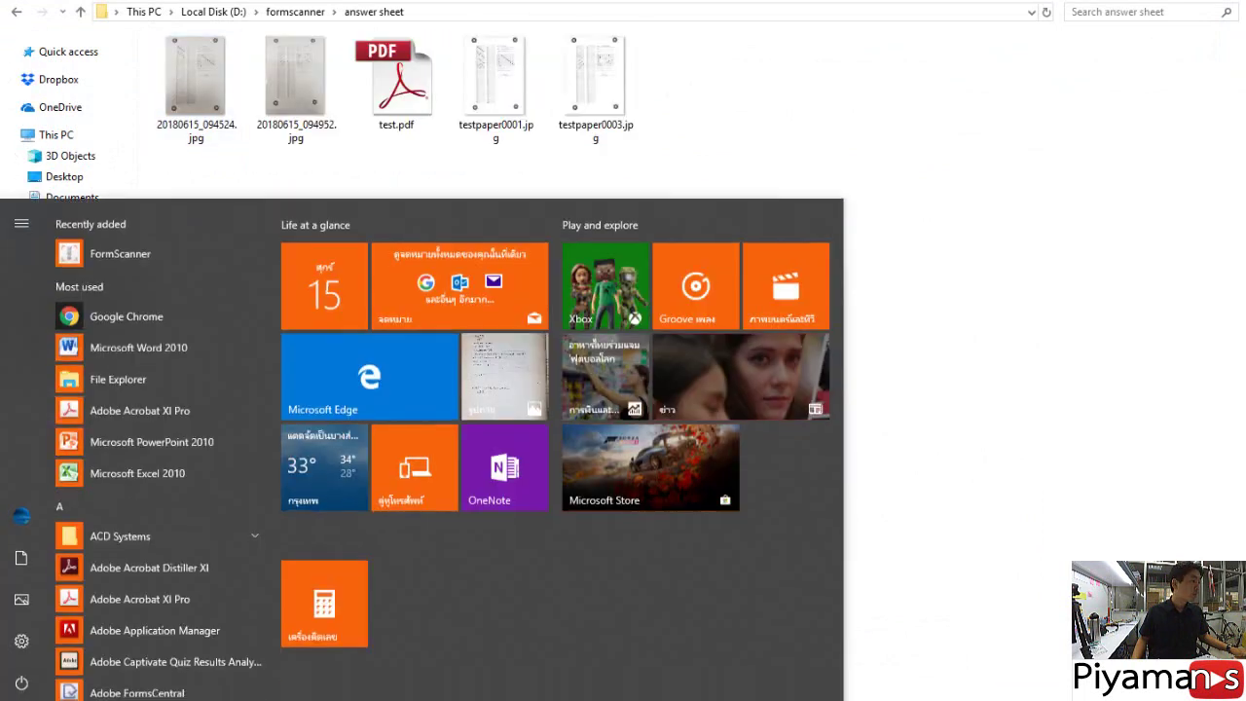
scroll(195, 513, "down", 6)
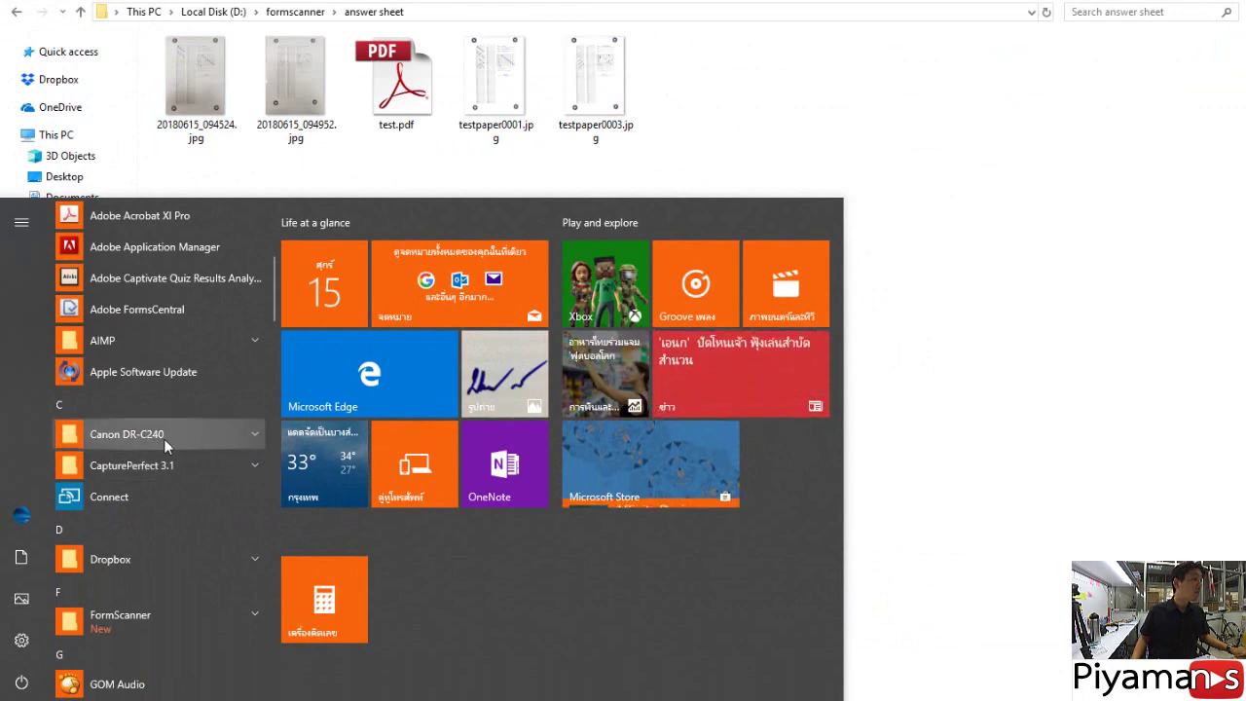
left_click(167, 466)
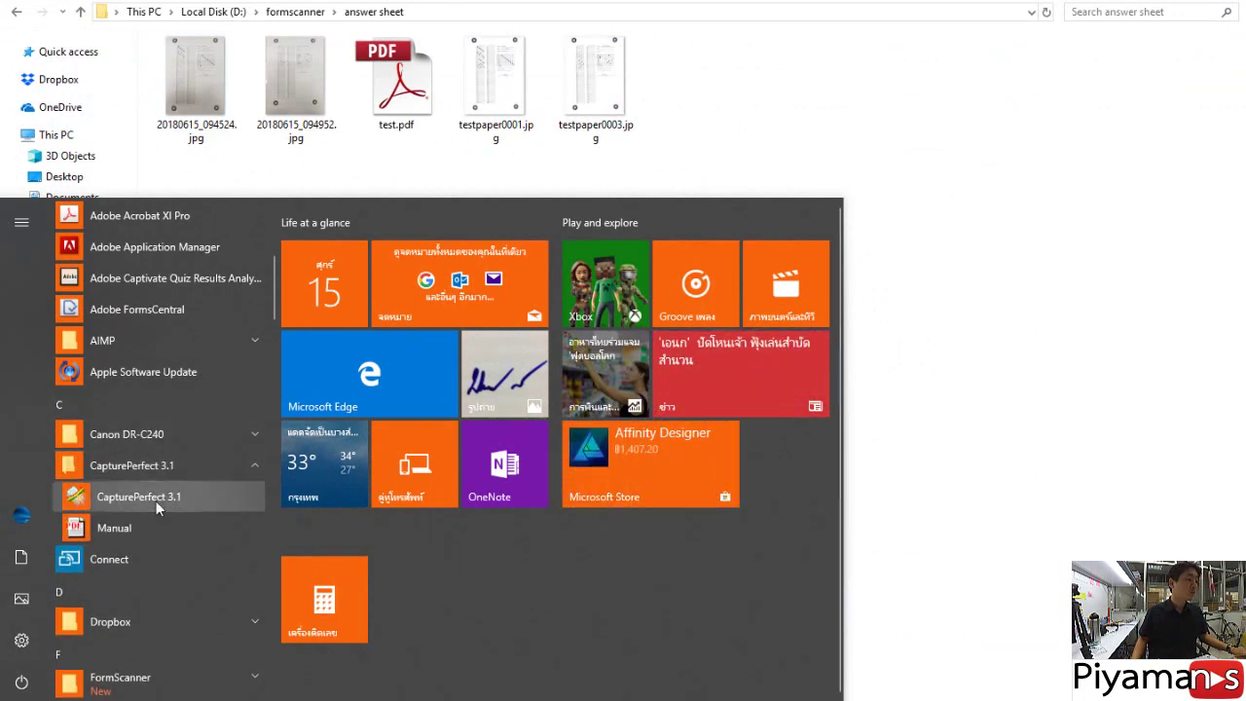
left_click(156, 501)
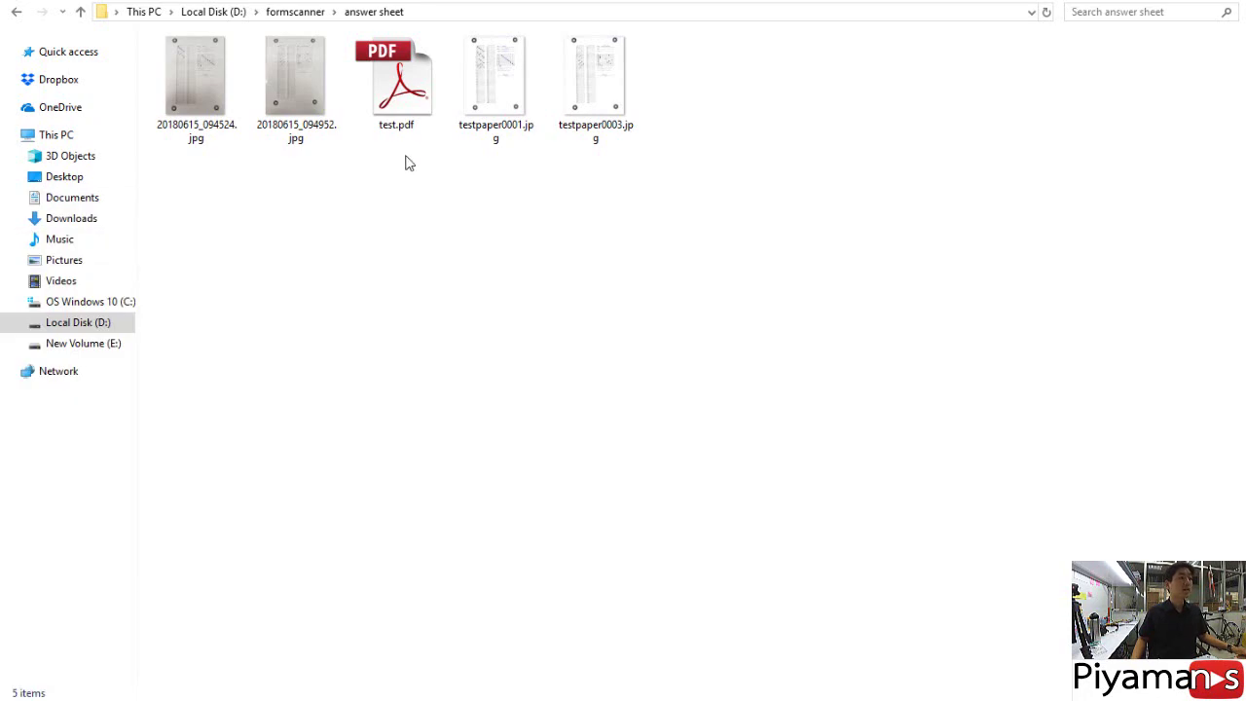
Preview the scanned sheet testpaper0001.jpg in the answer sheet folder without opening it
left_click(504, 87)
right_click(504, 87)
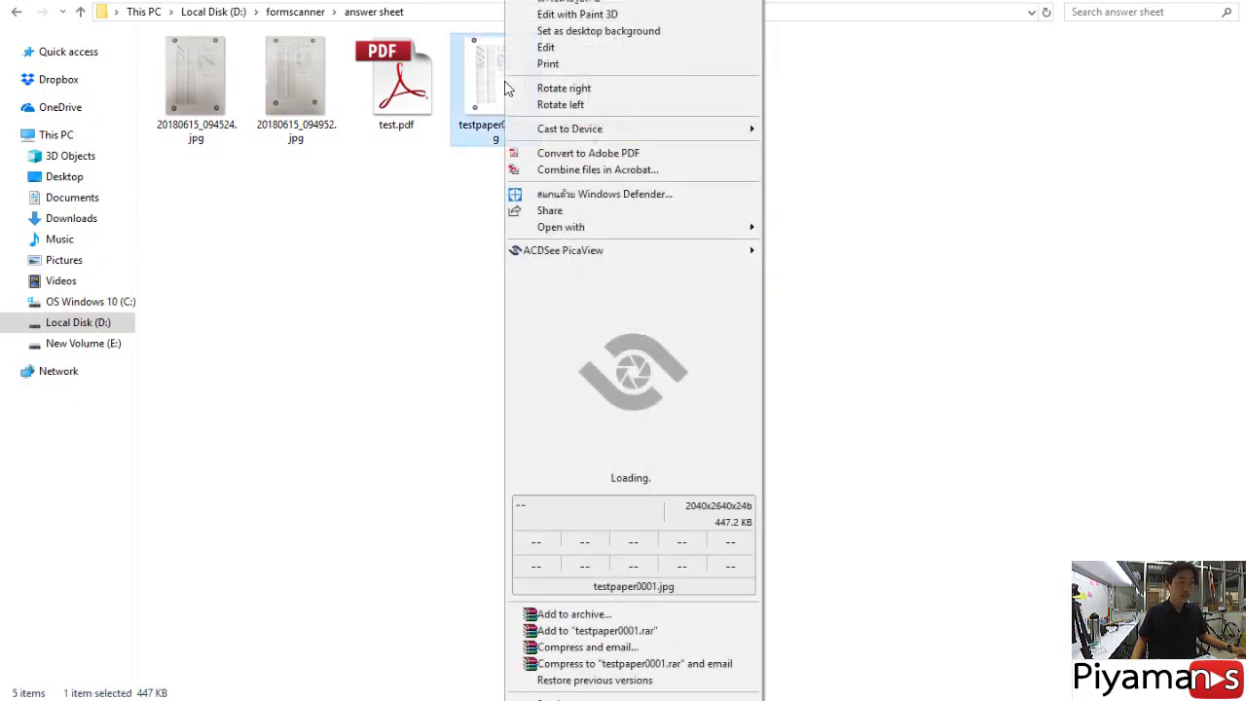
mouse_move(640, 254)
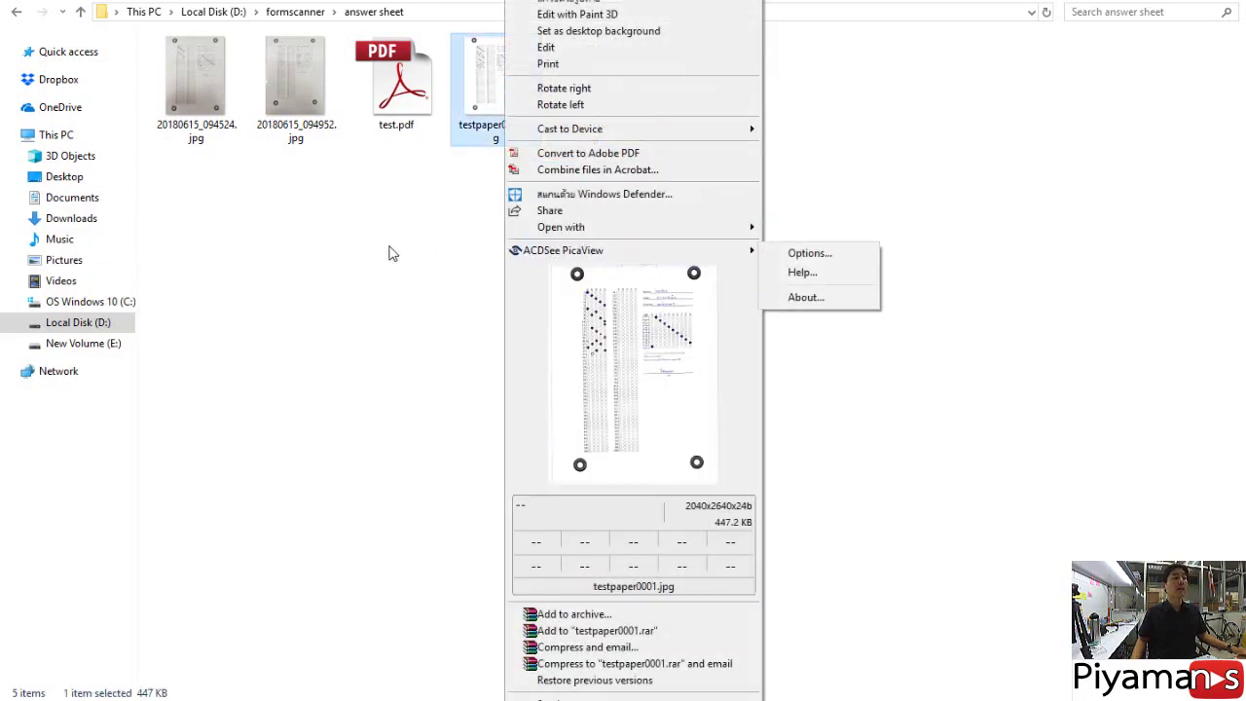
left_click(392, 255)
Open the photographed sheet 20180615_094524.jpg in the Windows photo viewer
left_click_drag(205, 185, 294, 104)
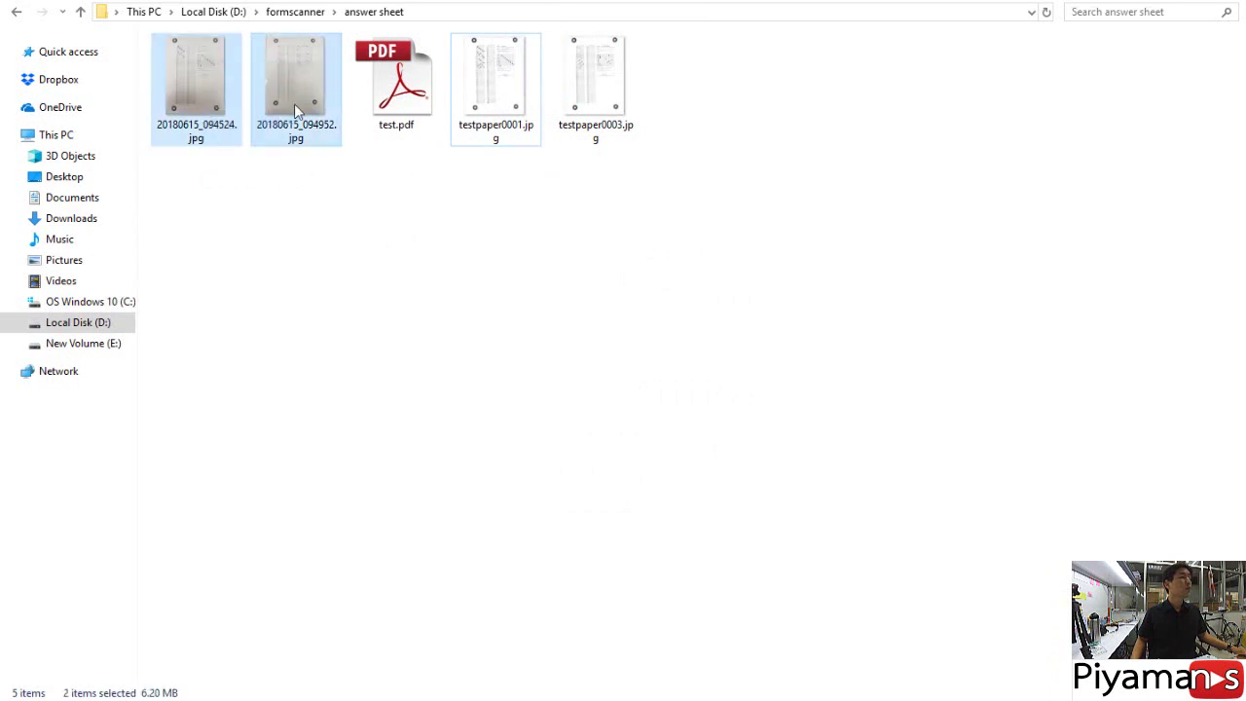
left_click(294, 103)
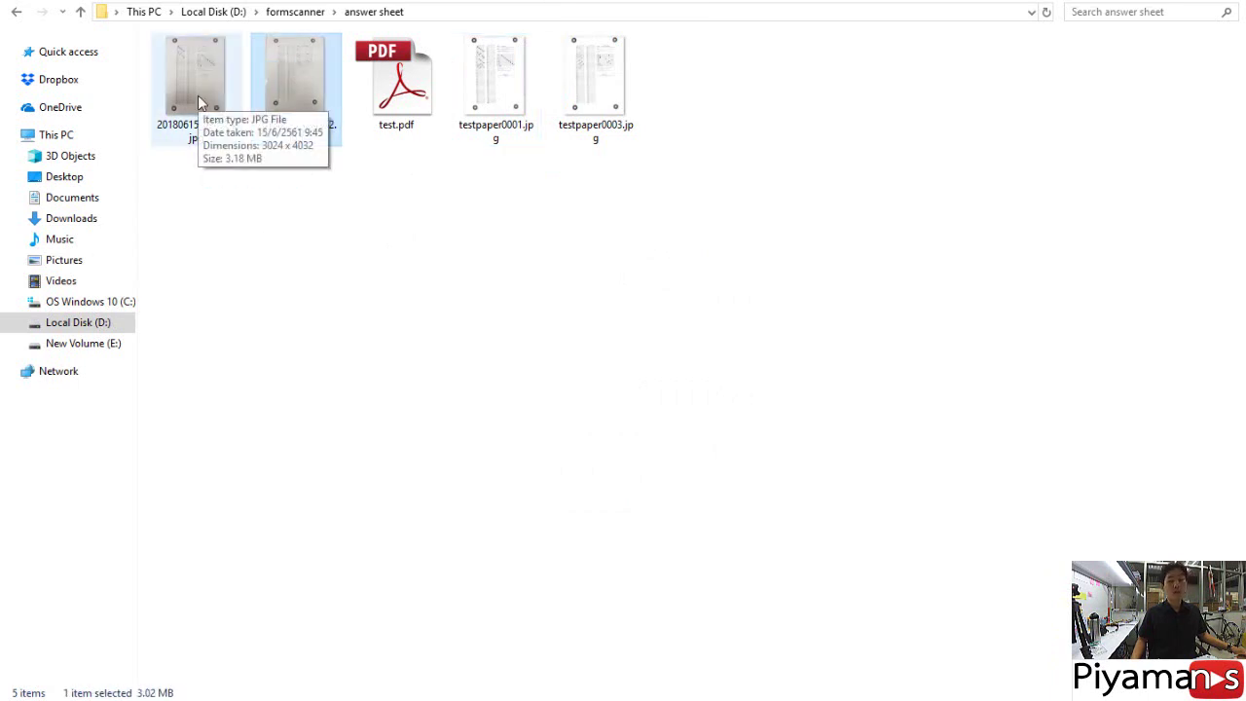
left_click(197, 94)
right_click(198, 94)
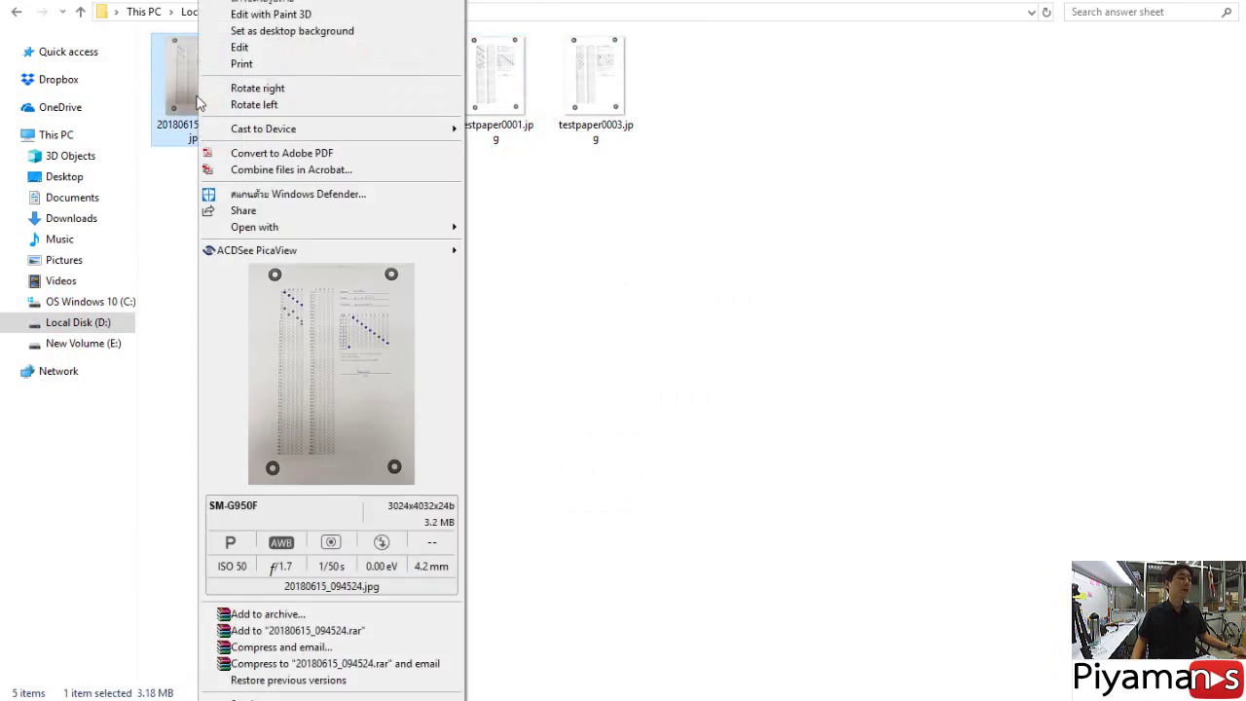
mouse_move(345, 228)
left_click(567, 286)
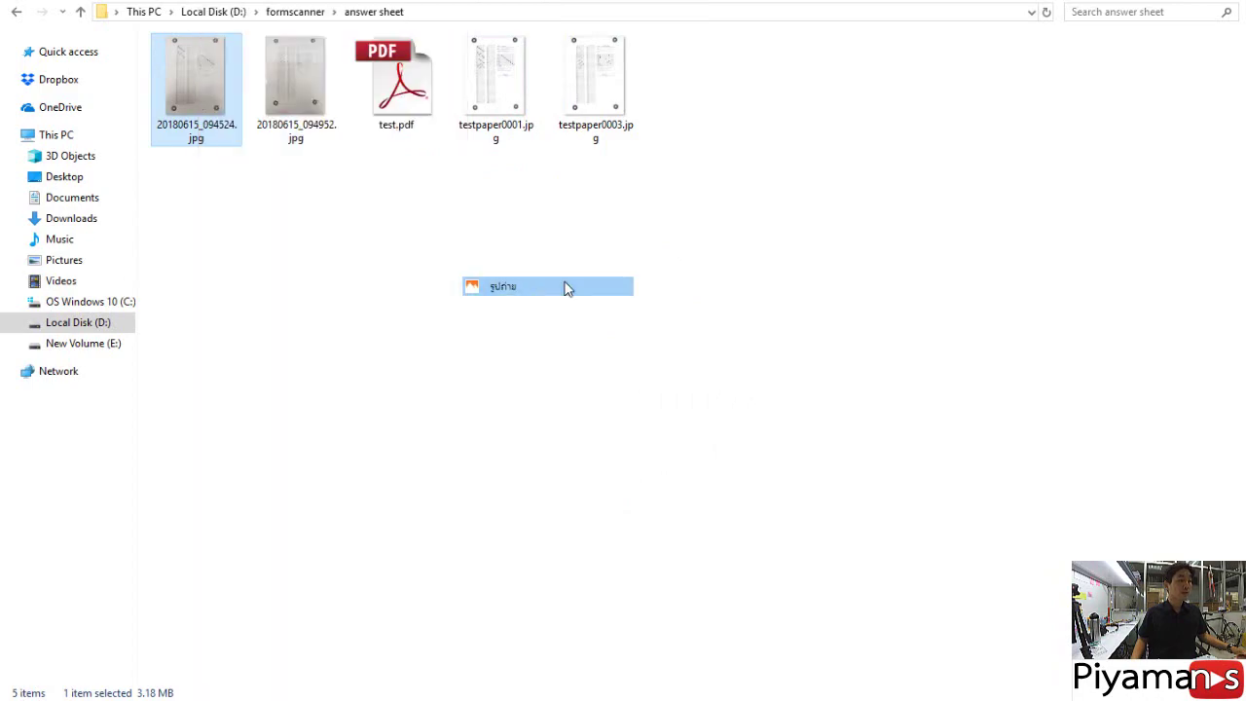
Compare the scanned and photographed answer sheets one after another, and close the photo viewer
key("Right")
key("Right")
key("Right")
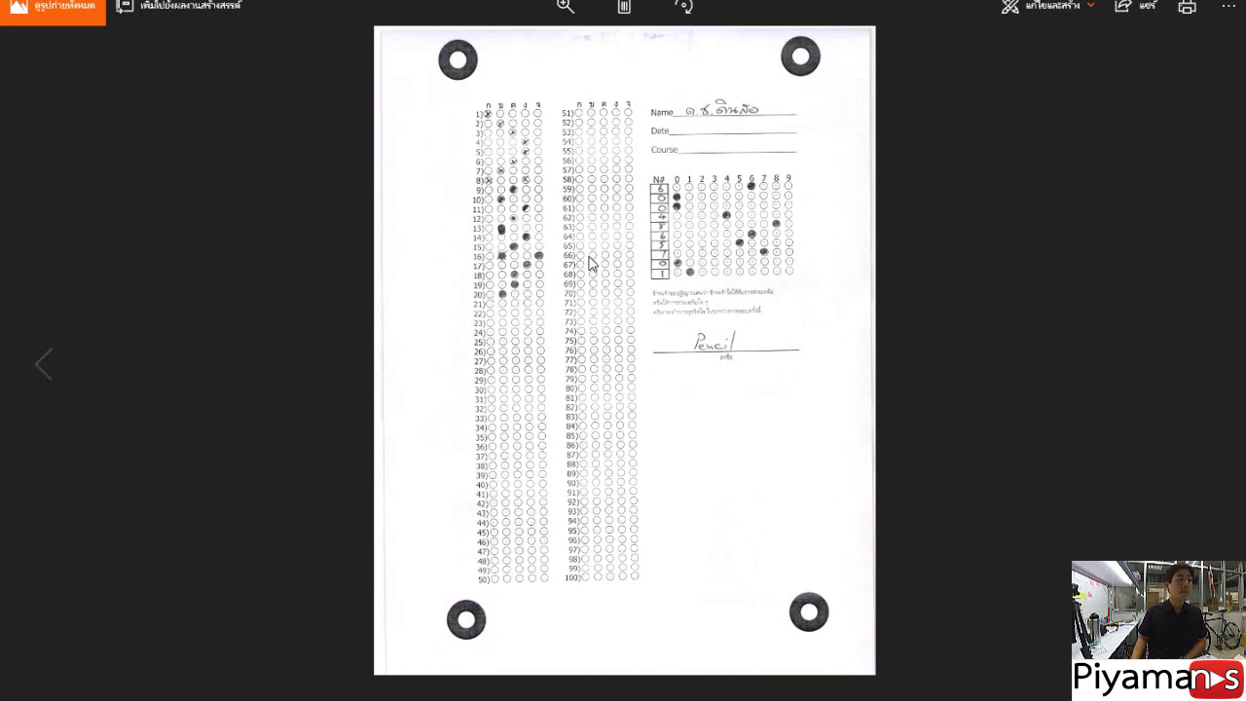
key("Left")
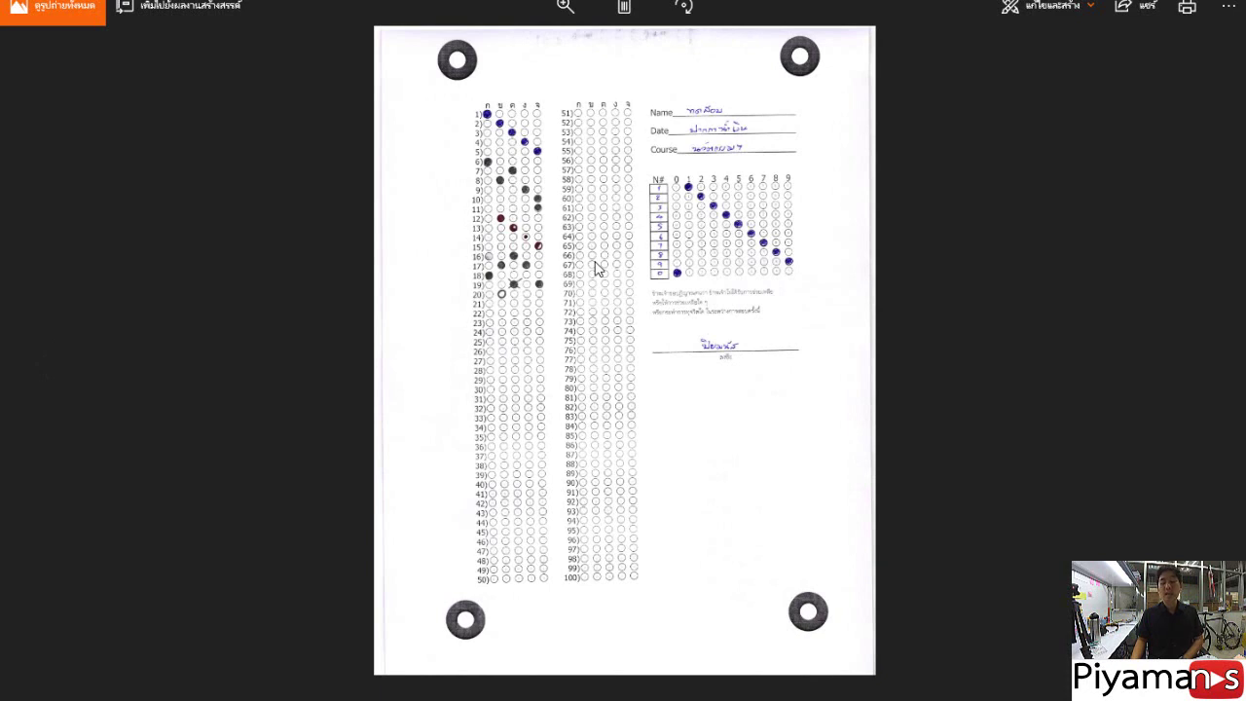
key("Left")
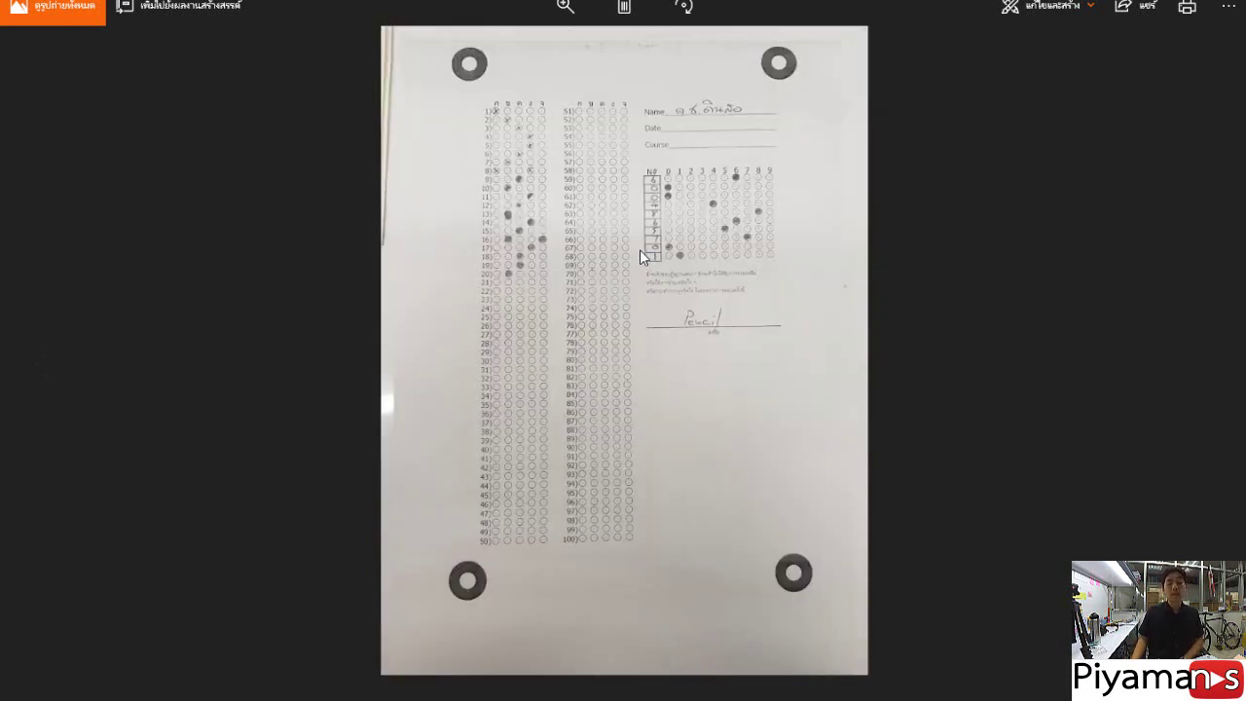
key("Left")
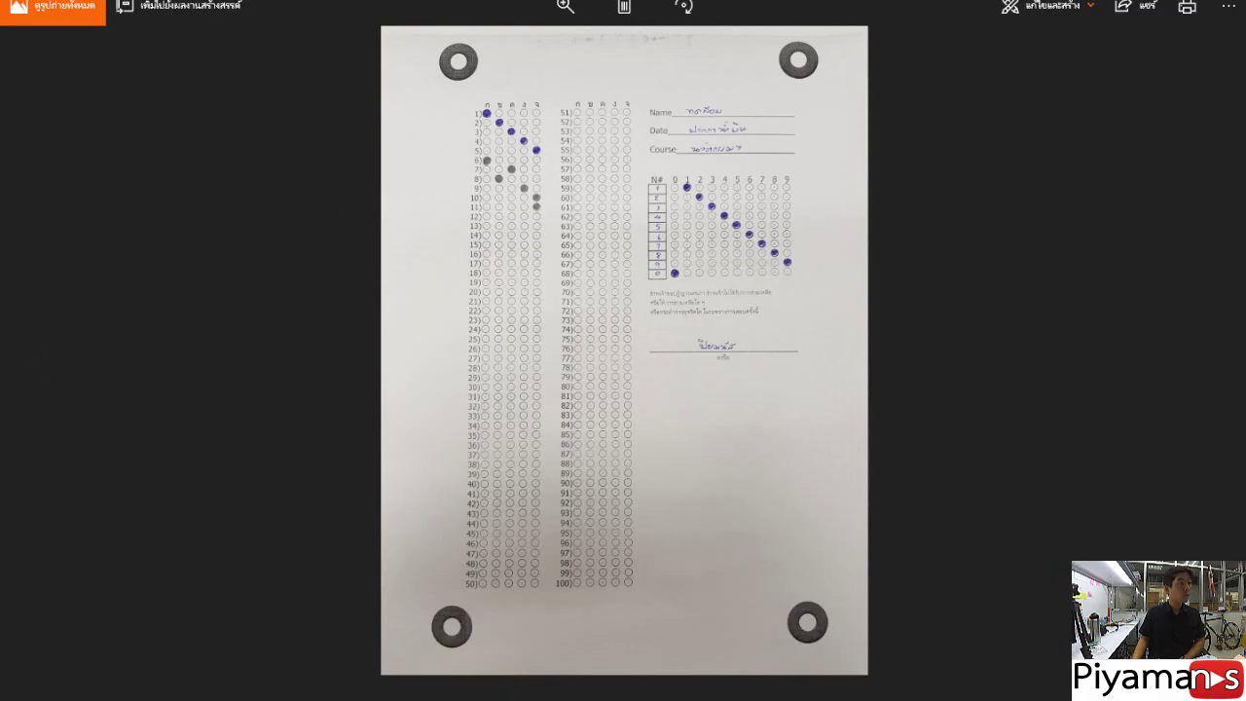
key("alt+F4")
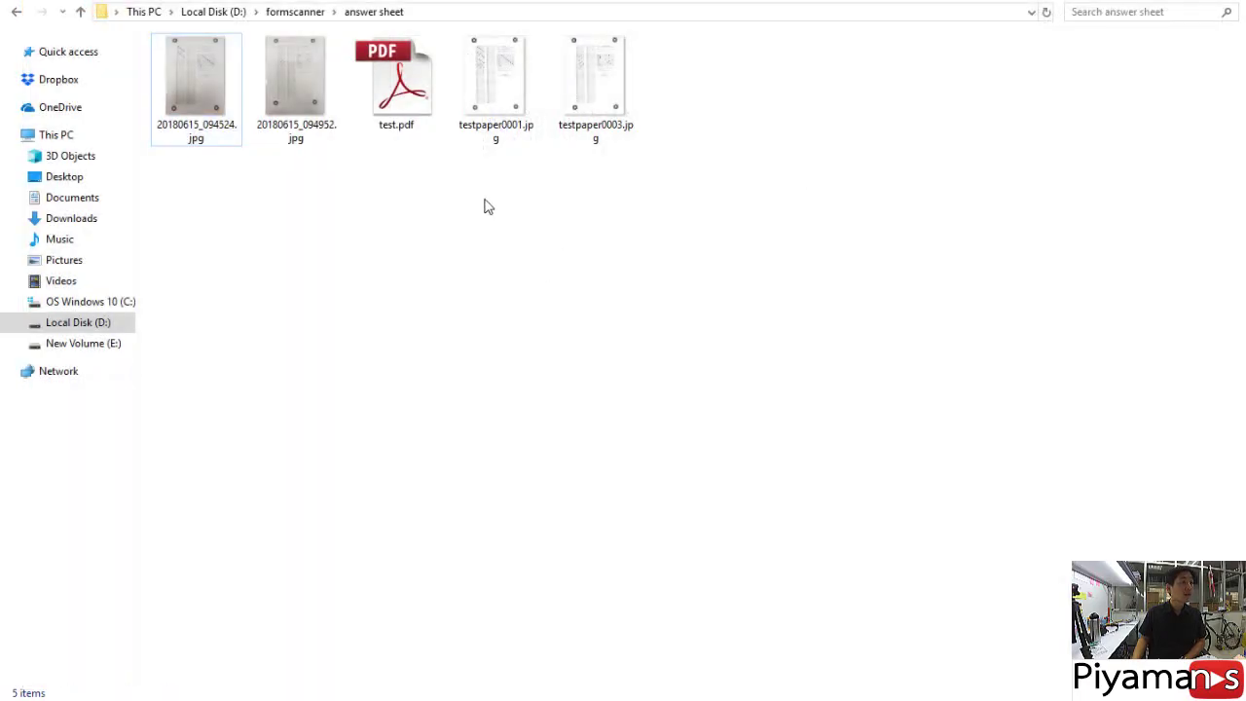
left_click_drag(484, 206, 634, 78)
left_click(698, 111)
left_click_drag(492, 209, 595, 58)
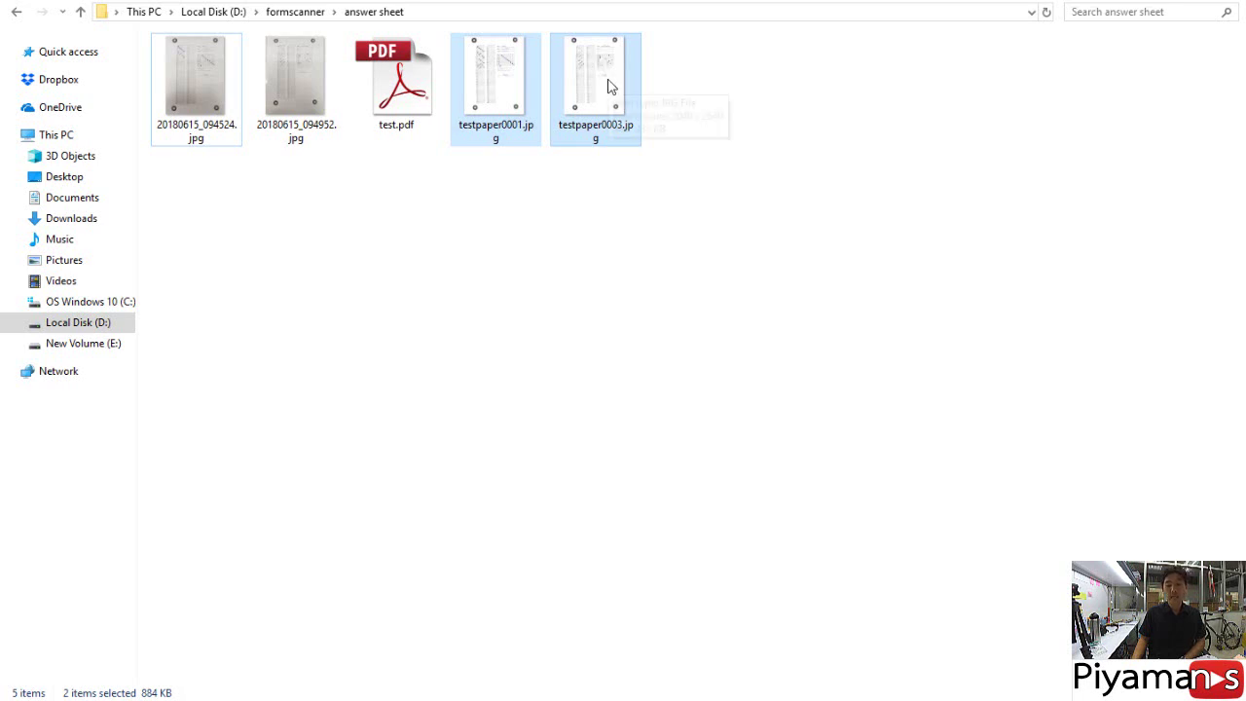
left_click(608, 88)
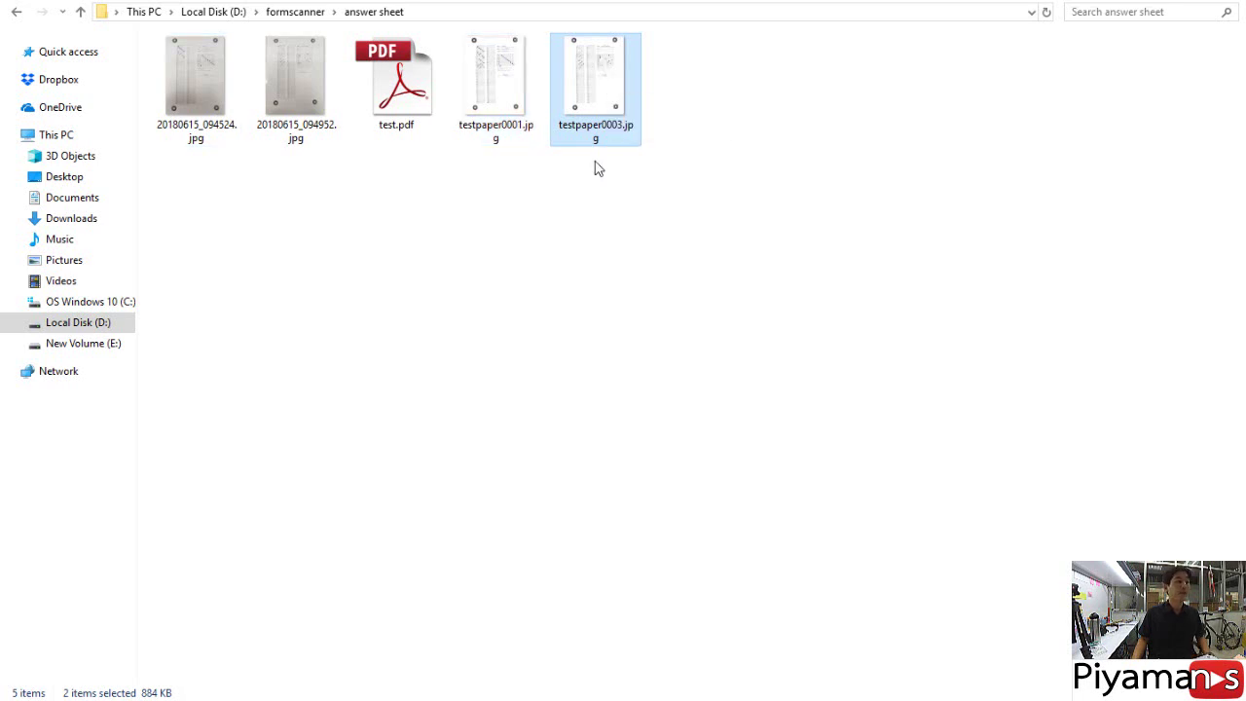
left_click(587, 225)
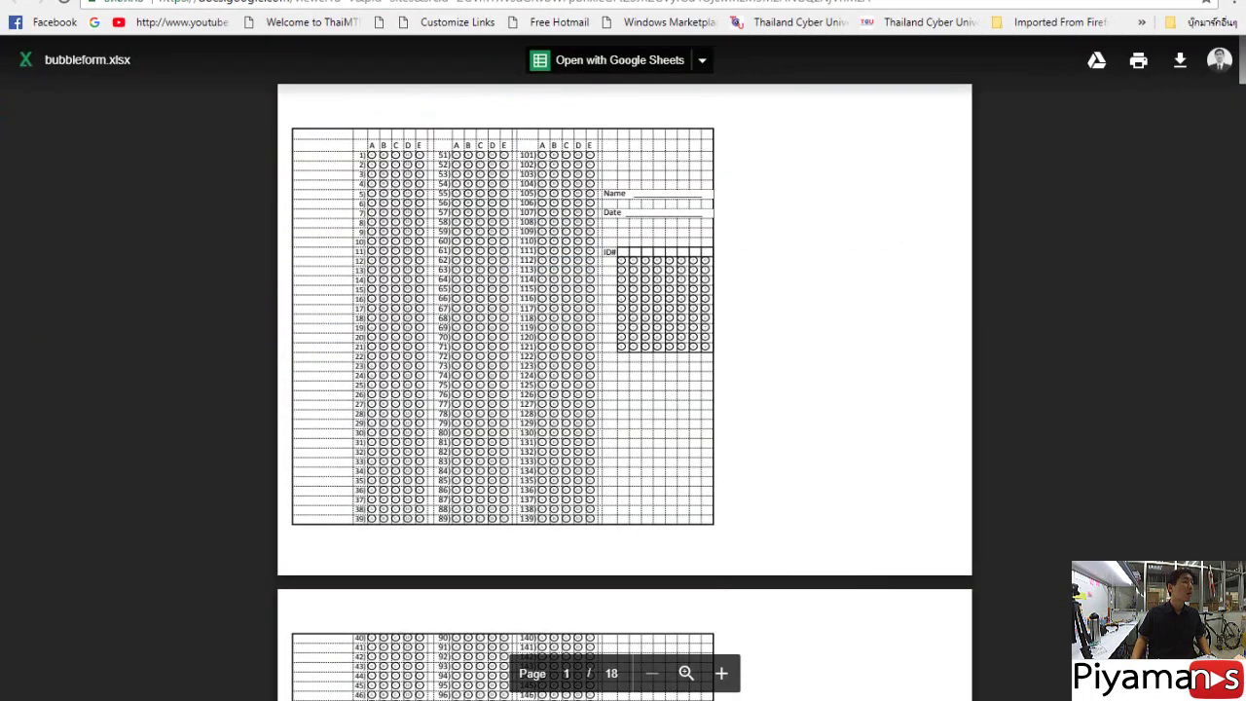
Return from the bubbleform.xlsx preview to the FormScanner website and open its Downloads page
key("alt+Left")
scroll(302, 175, "up", 5)
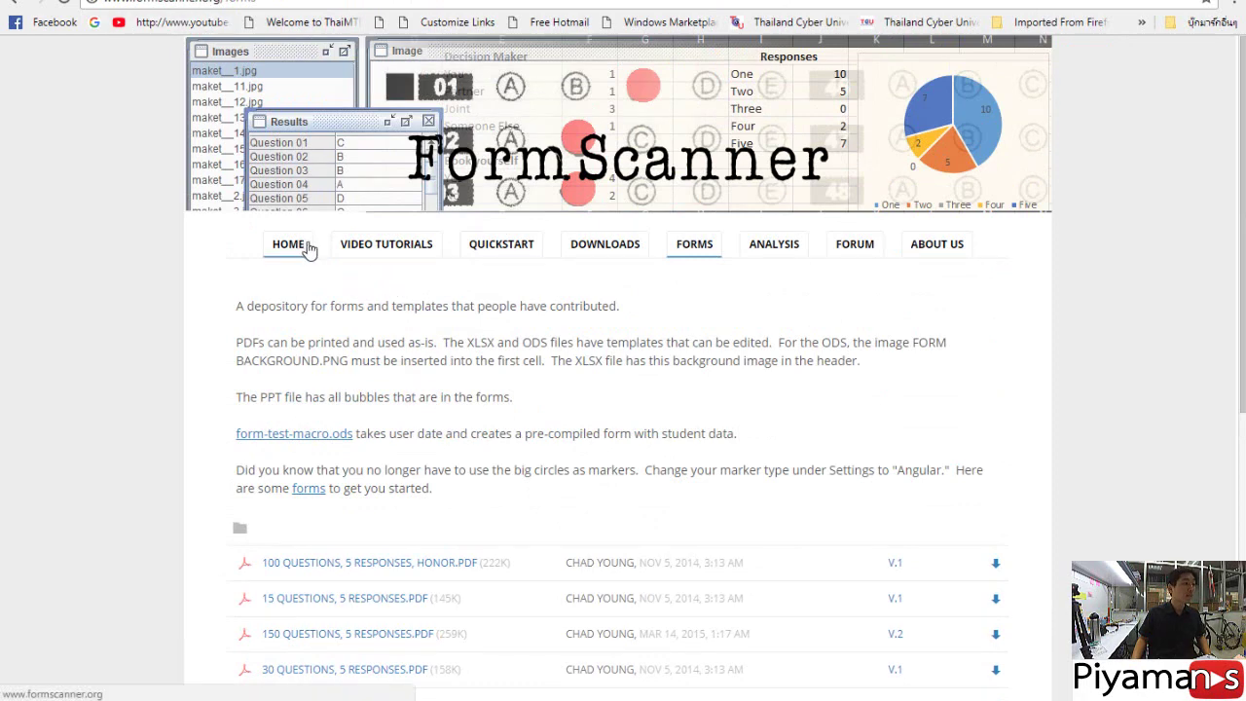
left_click(603, 253)
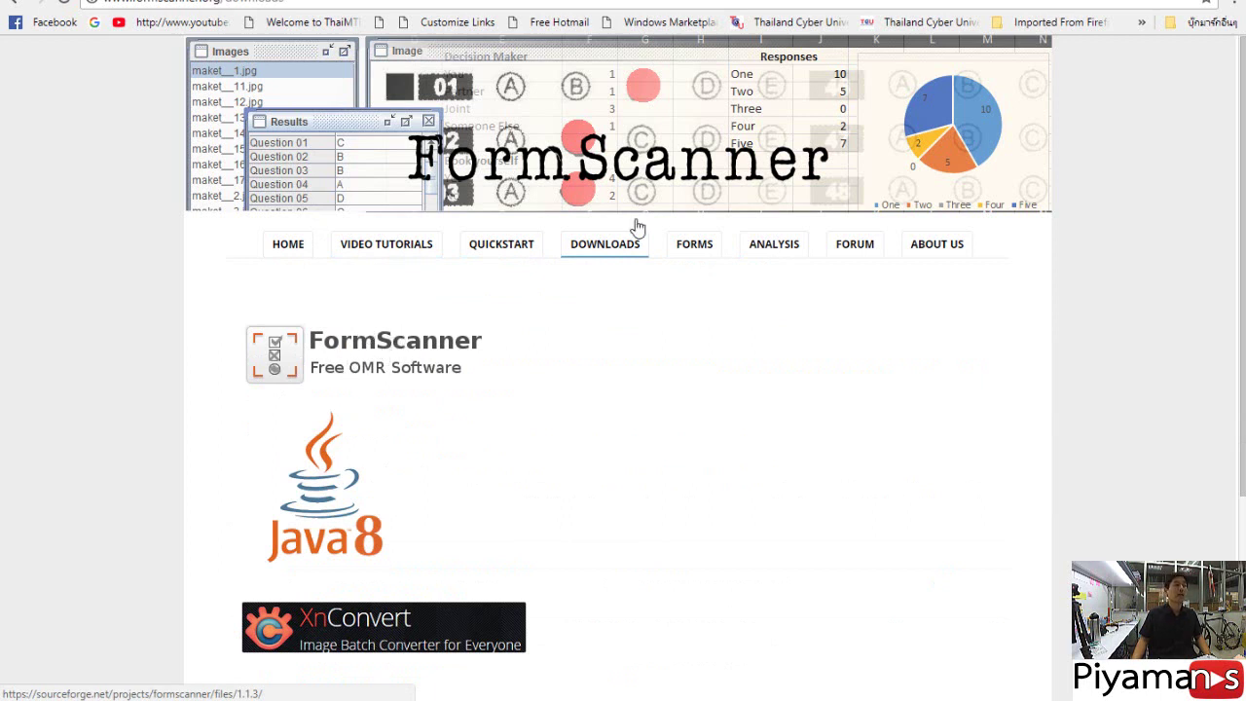
Start FormScanner from the desktop and create a template from the image testpaper0001.jpg in D:\formscanner\answer sheet
key("super+d")
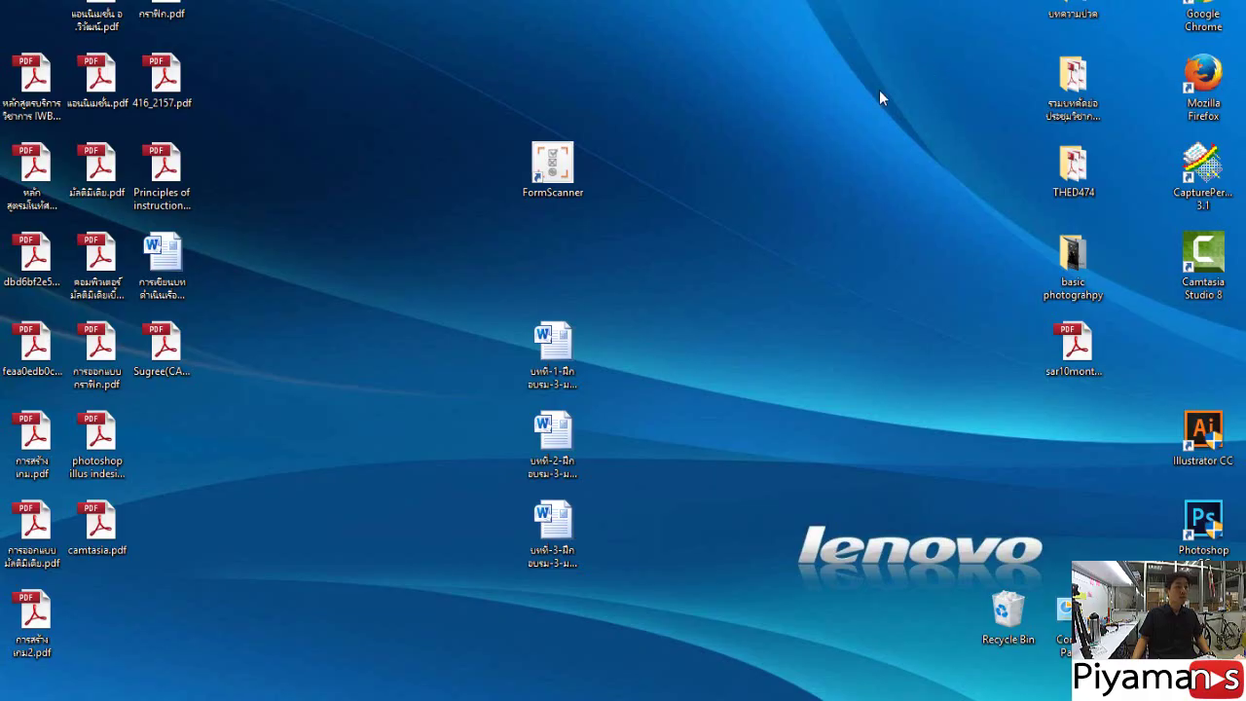
double_click(553, 183)
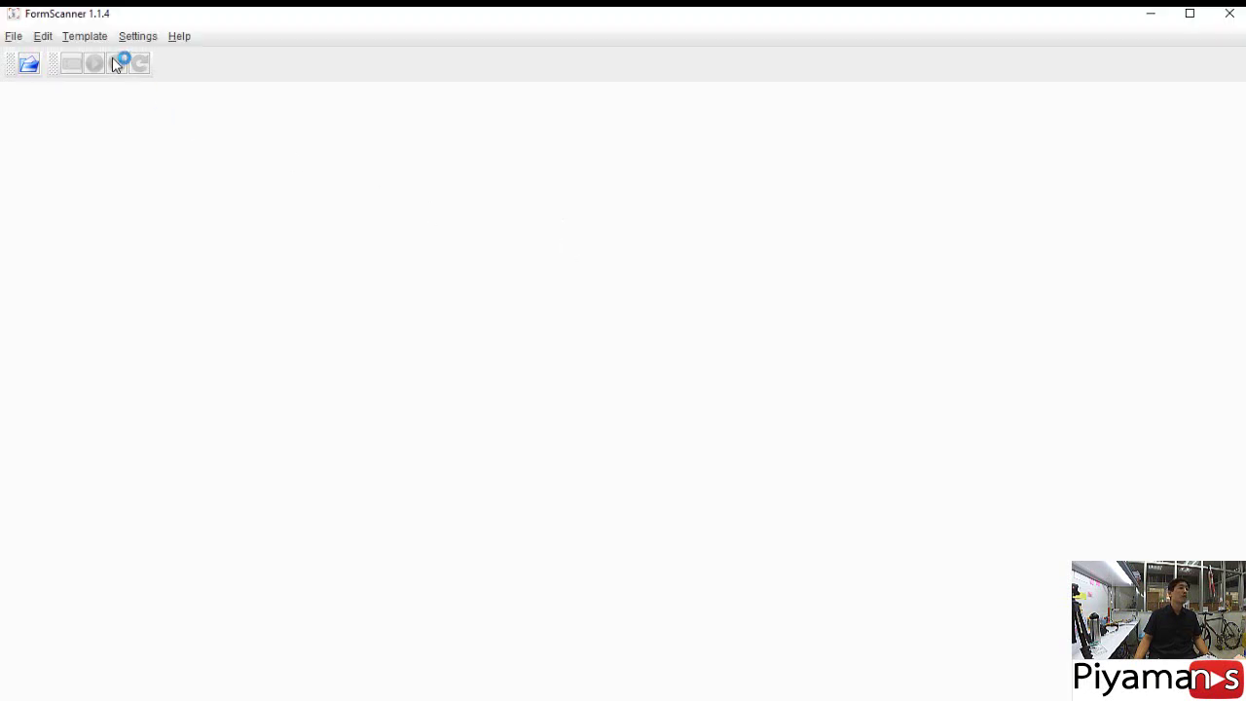
left_click(107, 39)
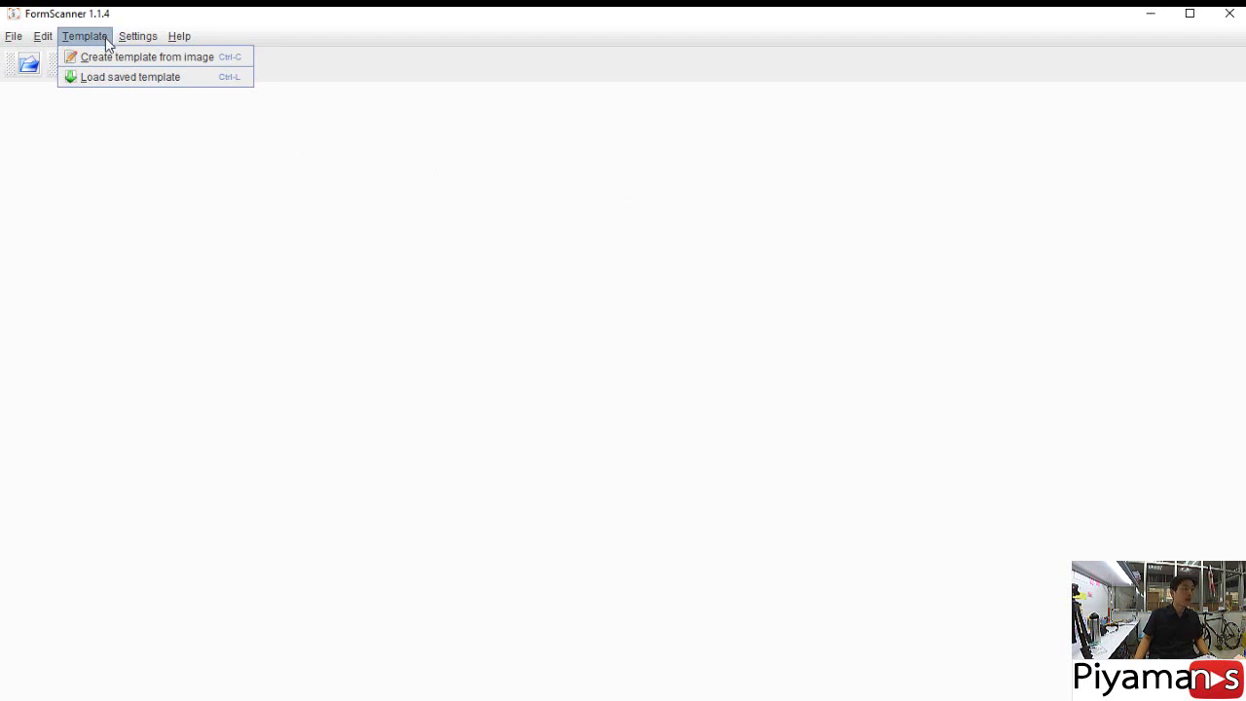
left_click(112, 57)
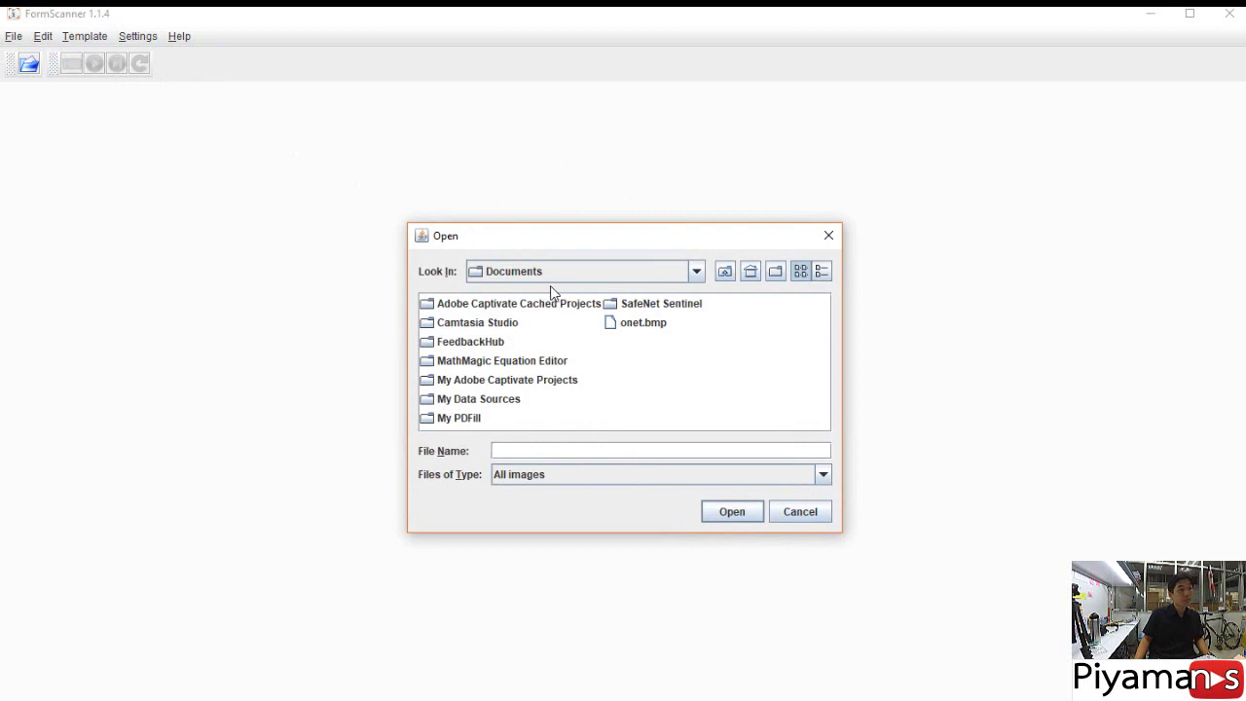
left_click(696, 277)
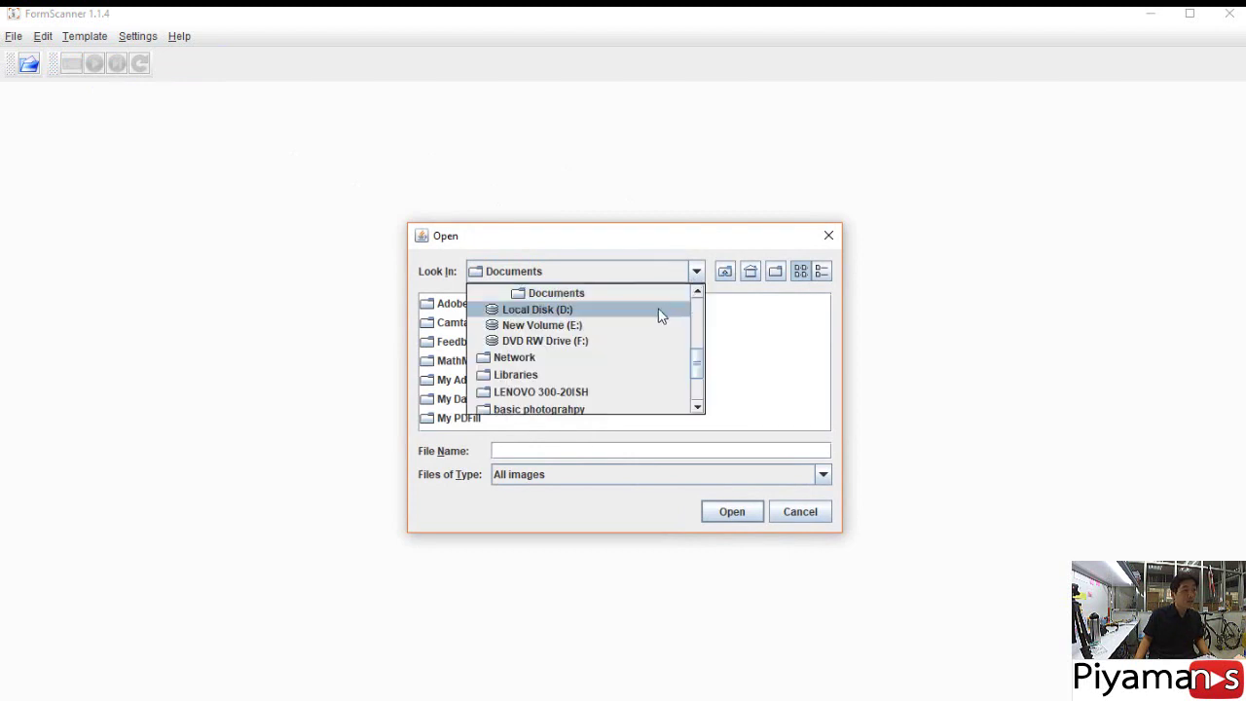
left_click(659, 310)
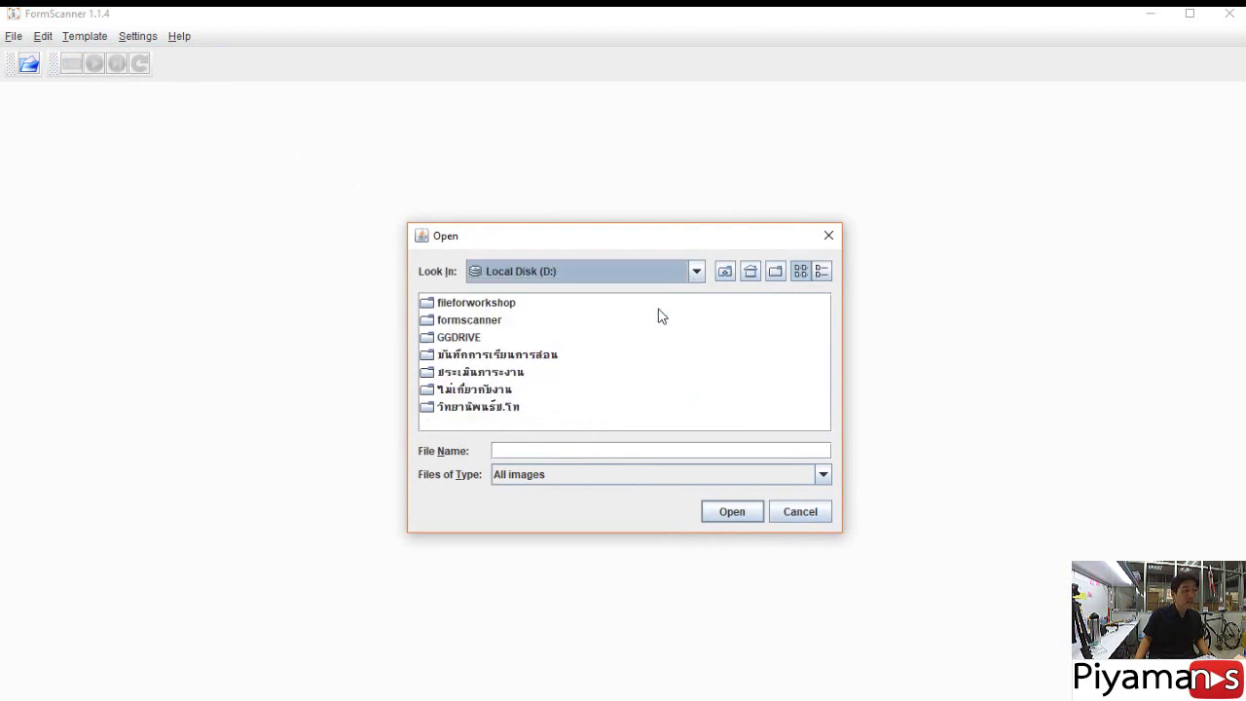
double_click(475, 322)
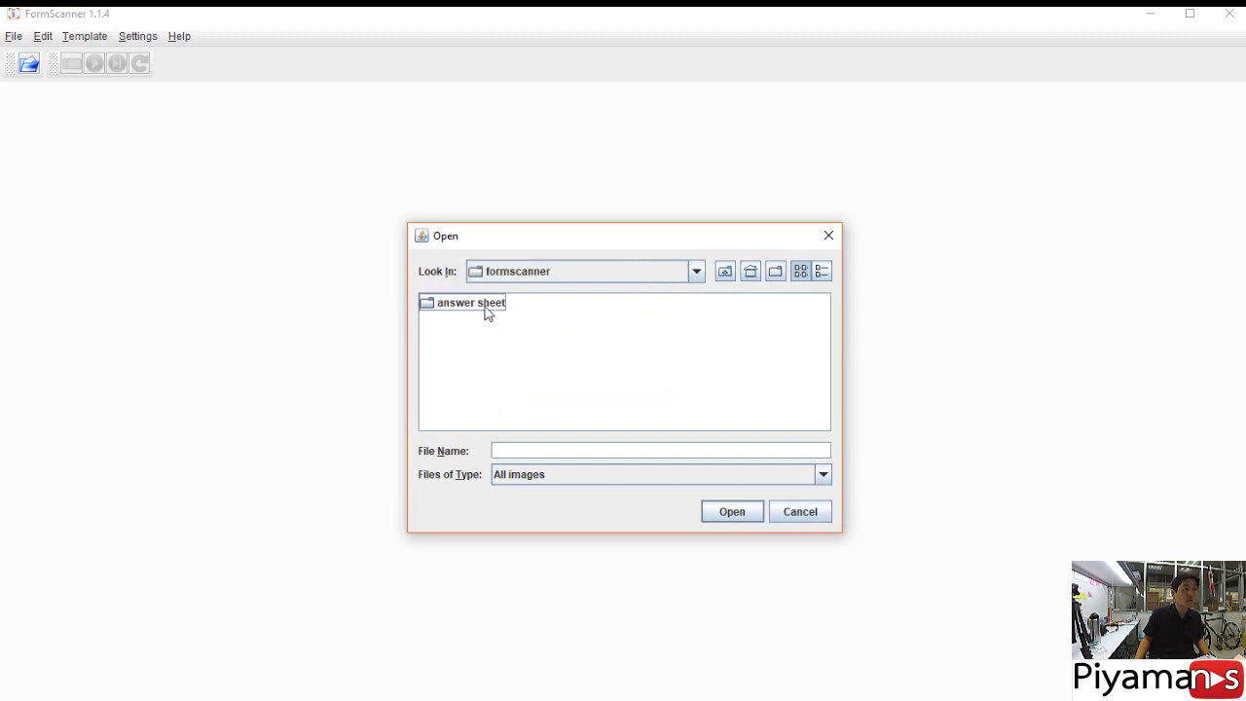
double_click(487, 307)
left_click(498, 345)
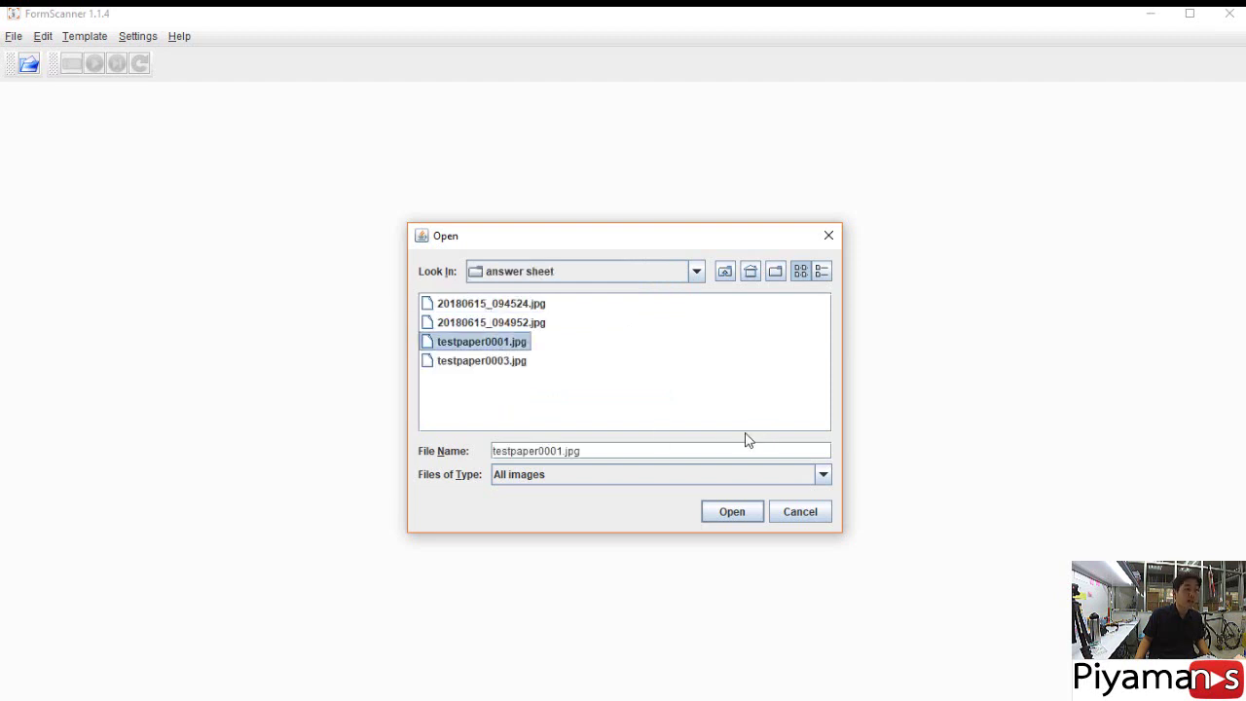
left_click(735, 519)
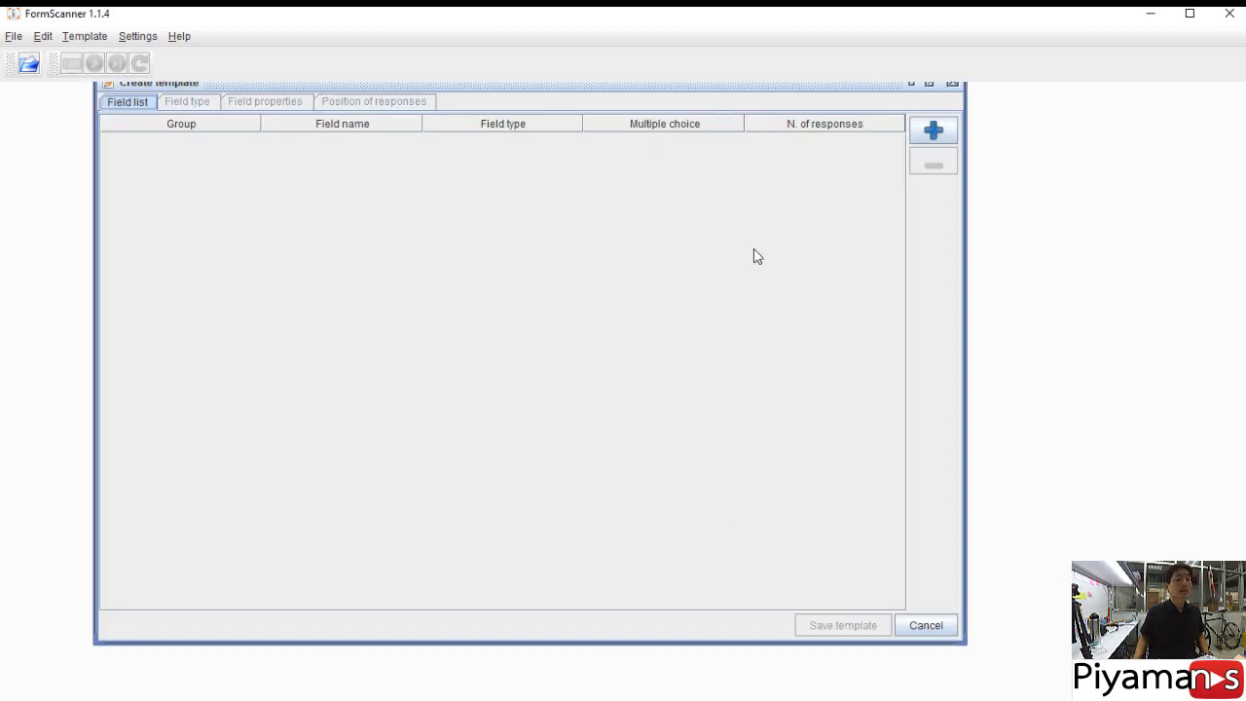
Add a field of type Questions by rows to the template's field list
left_click_drag(759, 88, 809, 143)
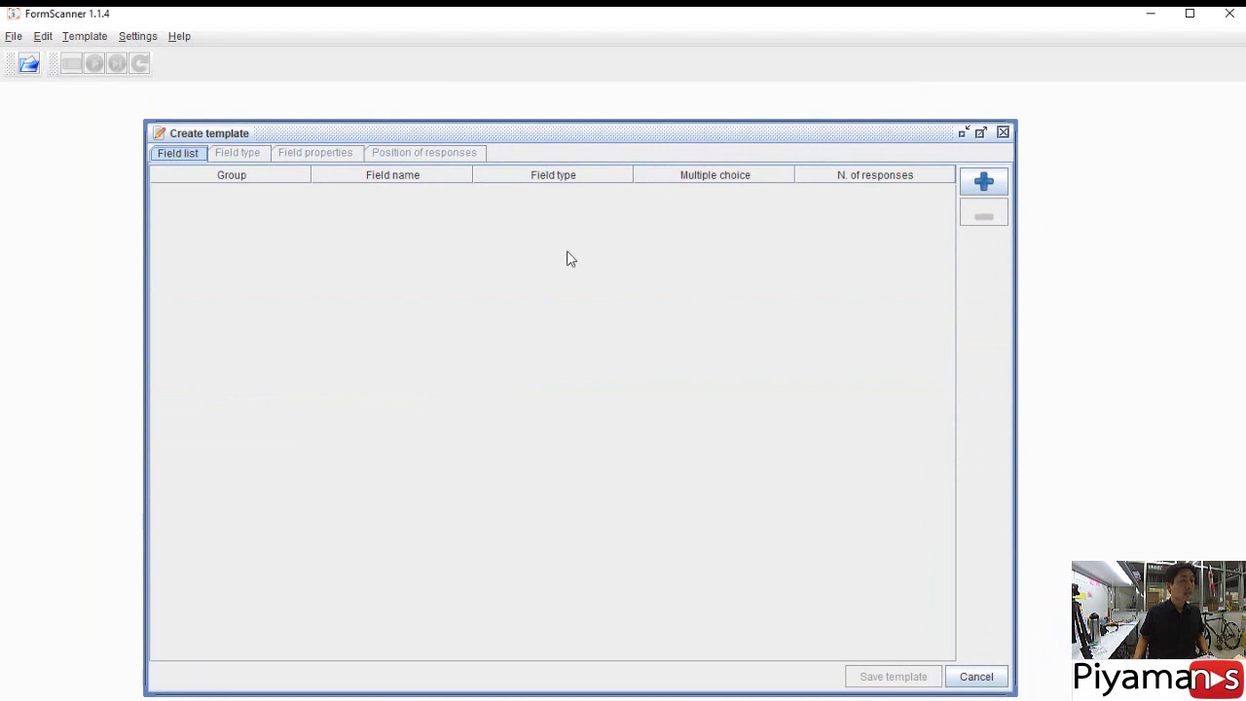
left_click(984, 183)
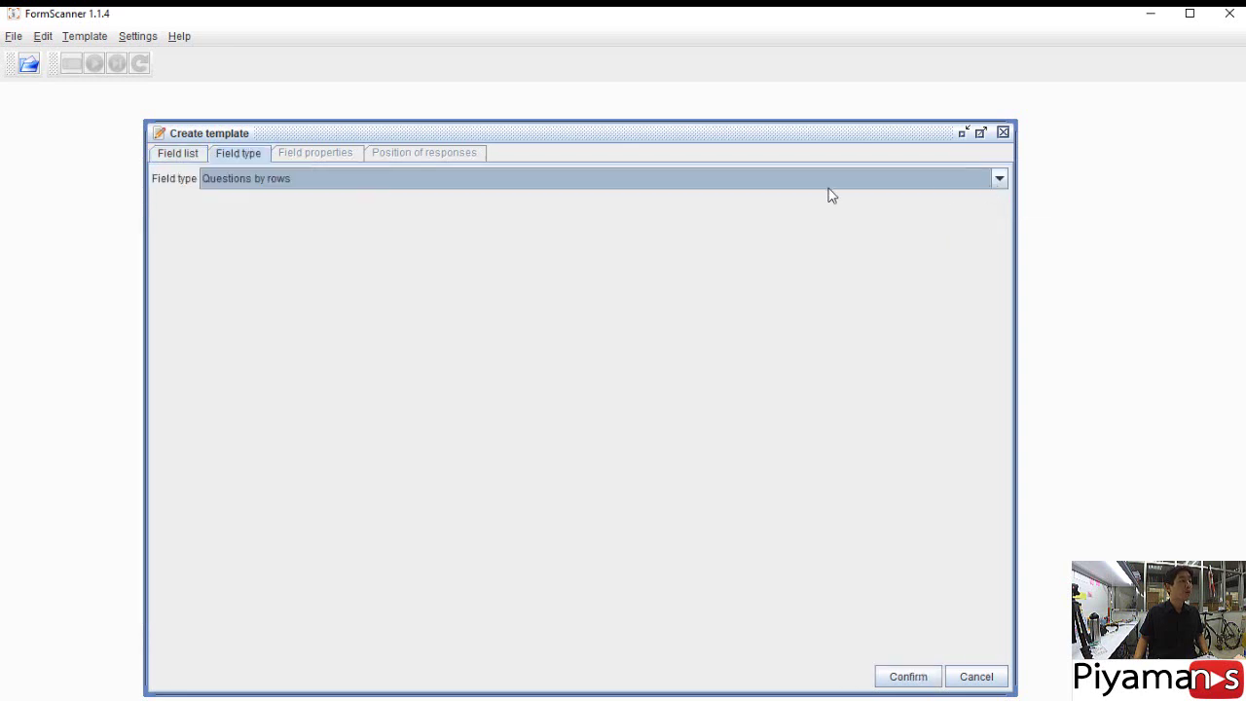
left_click(291, 179)
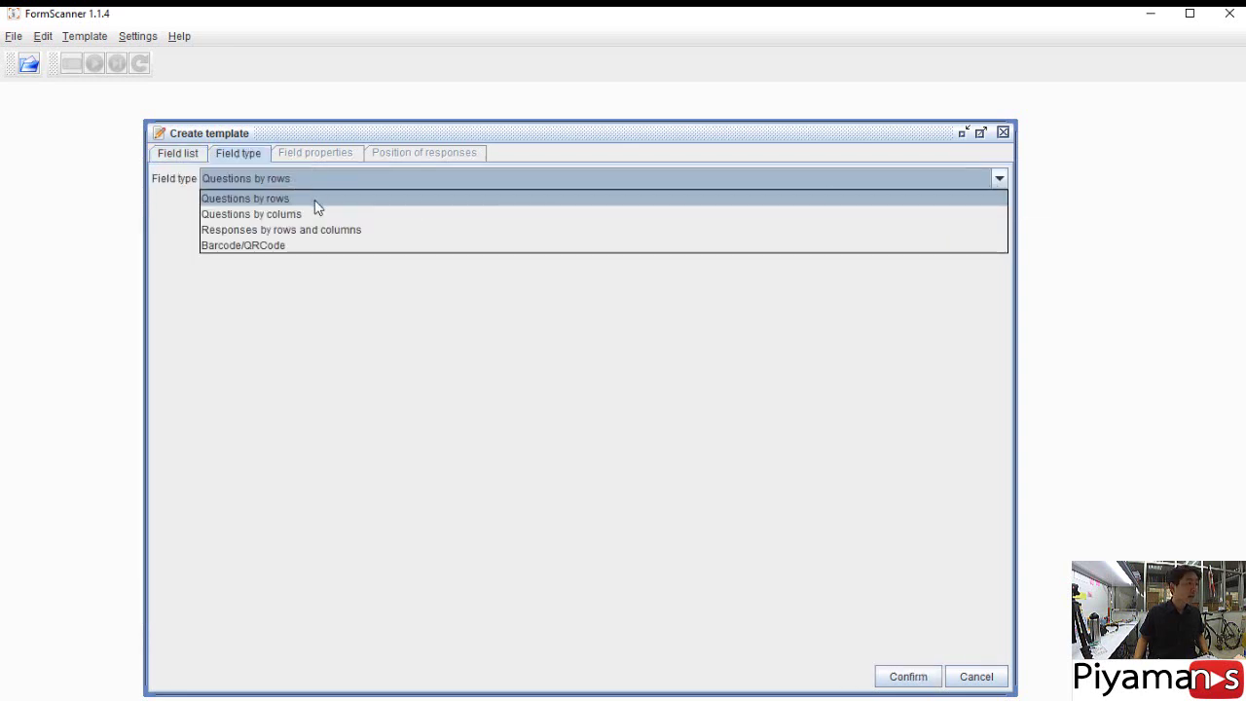
left_click(317, 201)
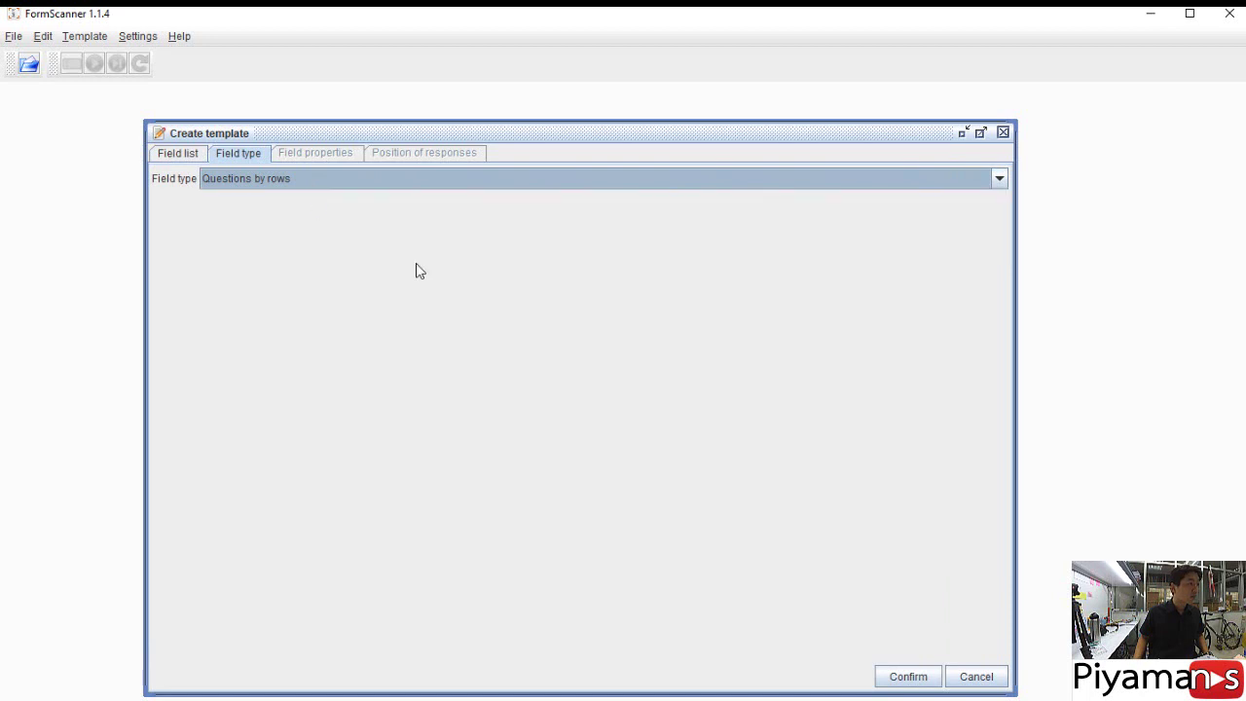
left_click(906, 676)
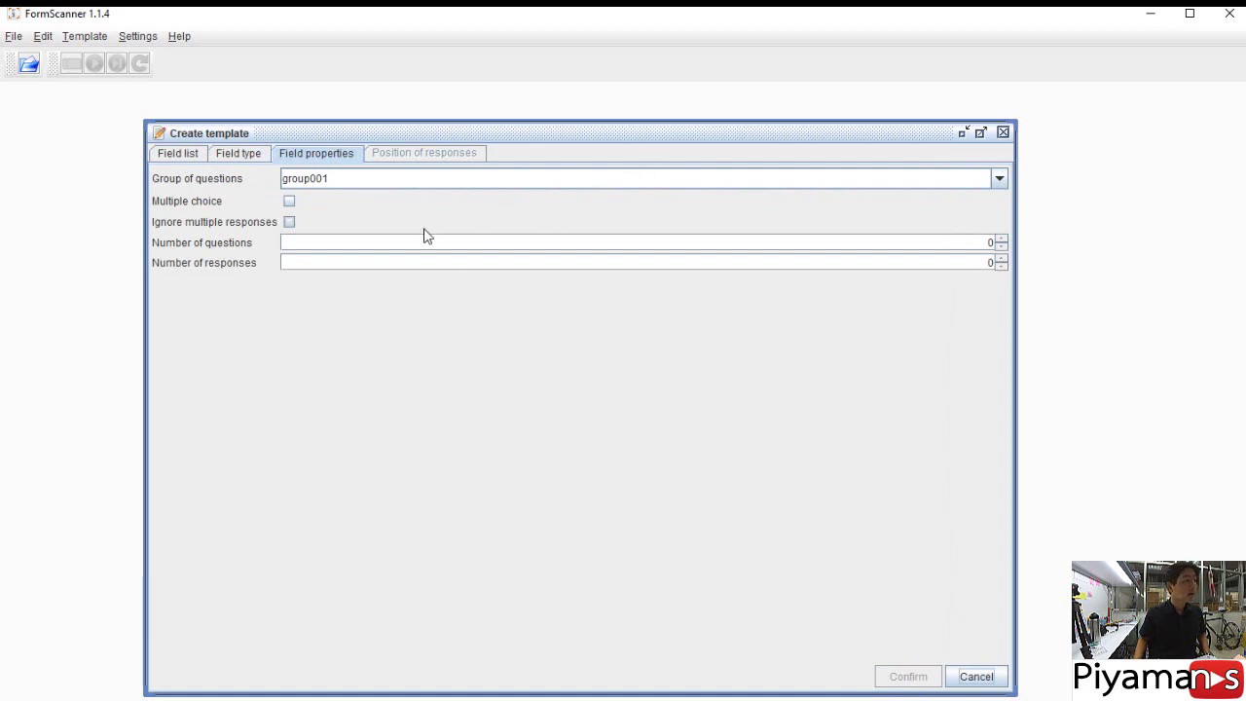
Enable multiple choice for group001, set 20 questions with 5 responses each, and confirm the field properties
left_click(290, 201)
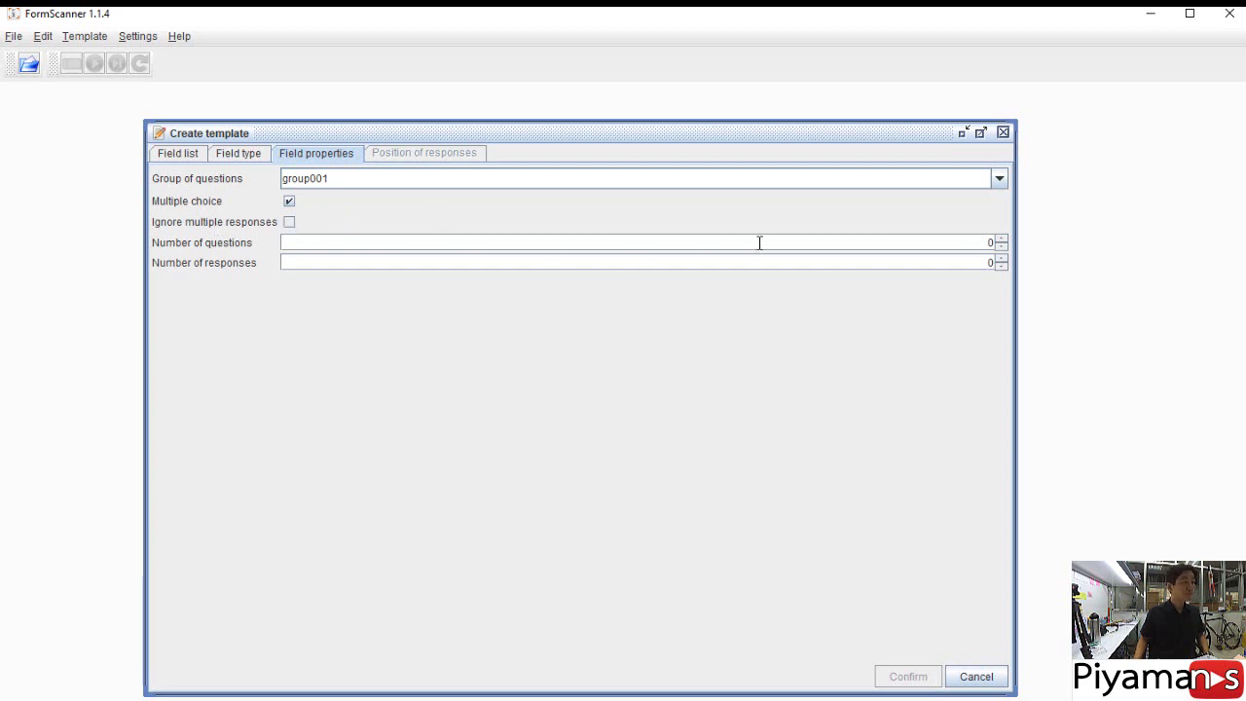
left_click(992, 242)
left_click(993, 262)
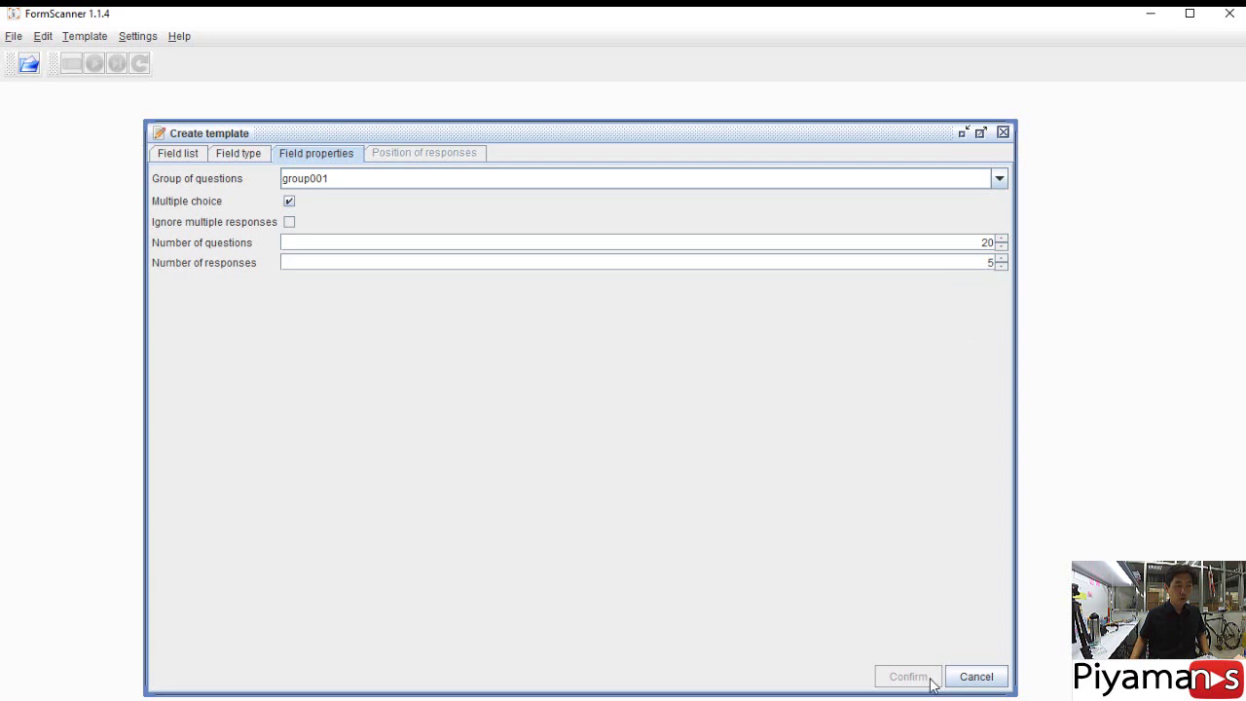
key("Return")
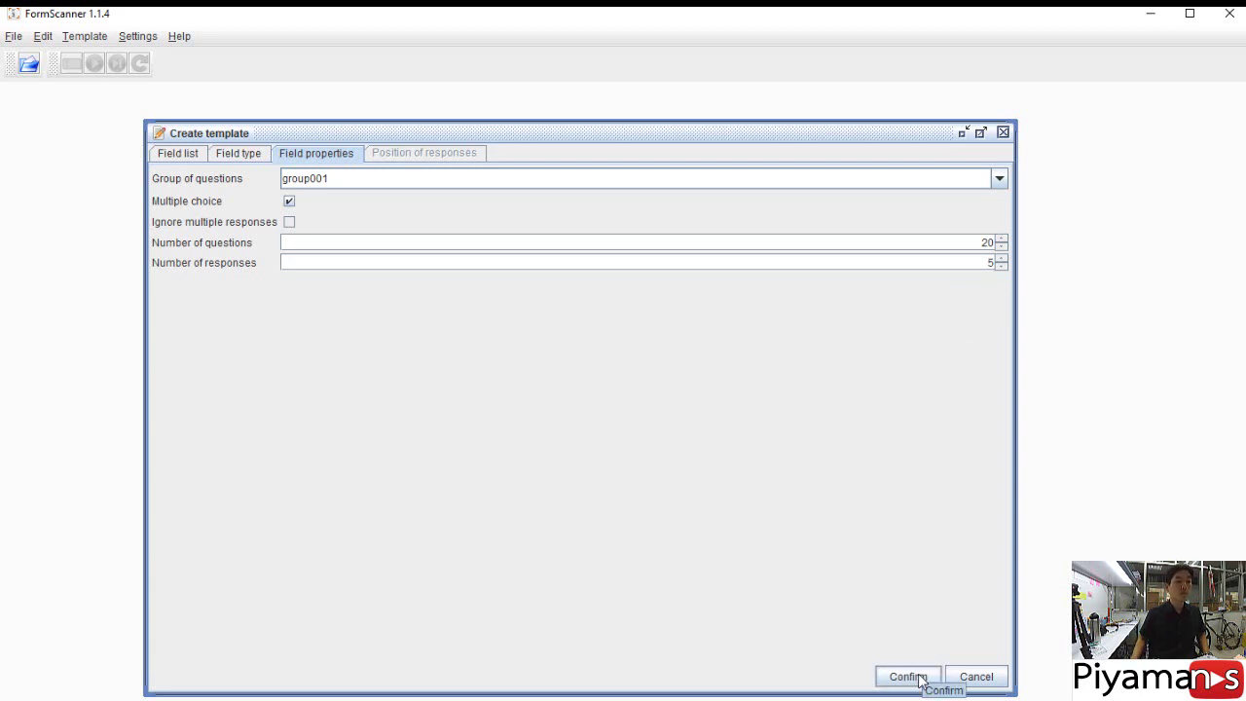
left_click(910, 677)
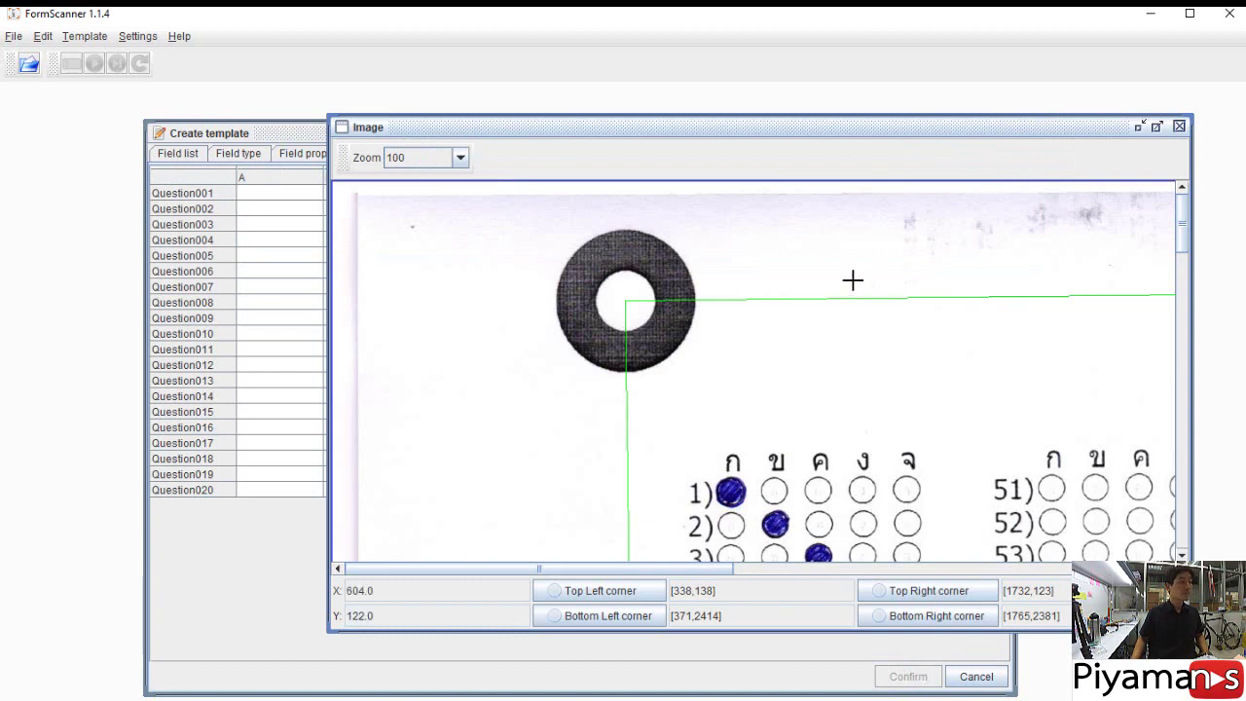
Examine the whole answer sheet image at 50% zoom, checking the detected frame against the four corner markers
left_click_drag(740, 136, 640, 100)
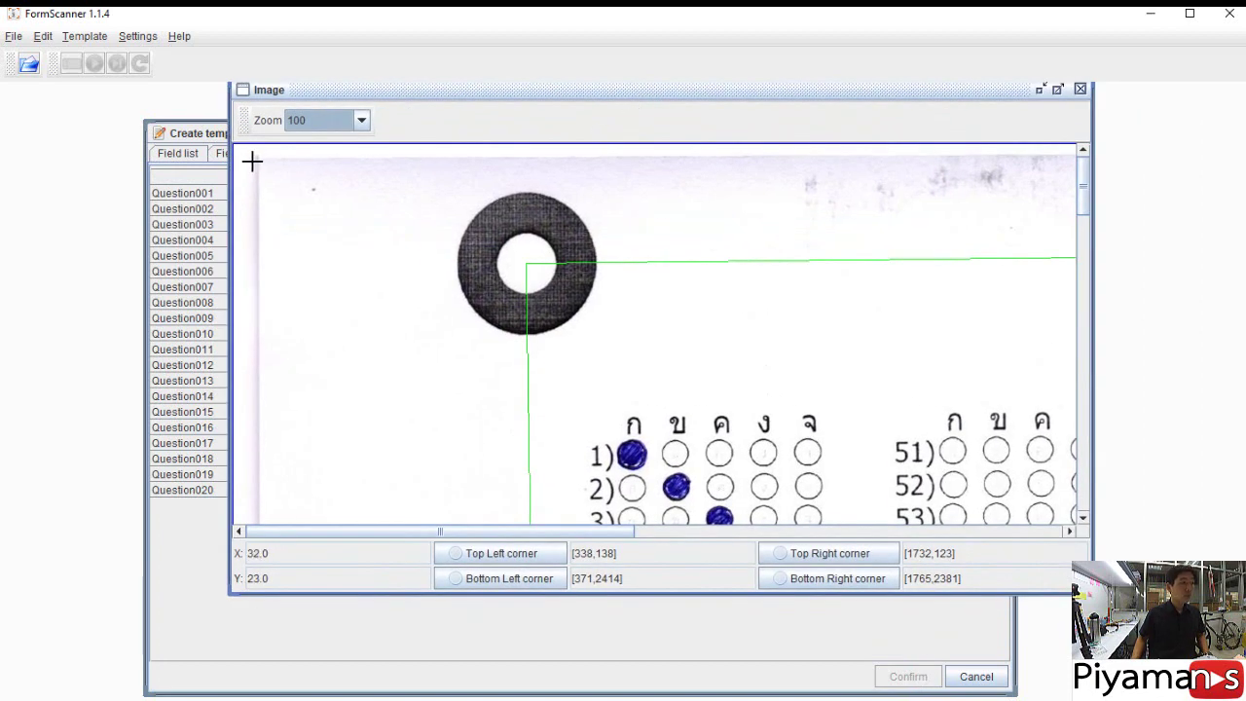
left_click(361, 120)
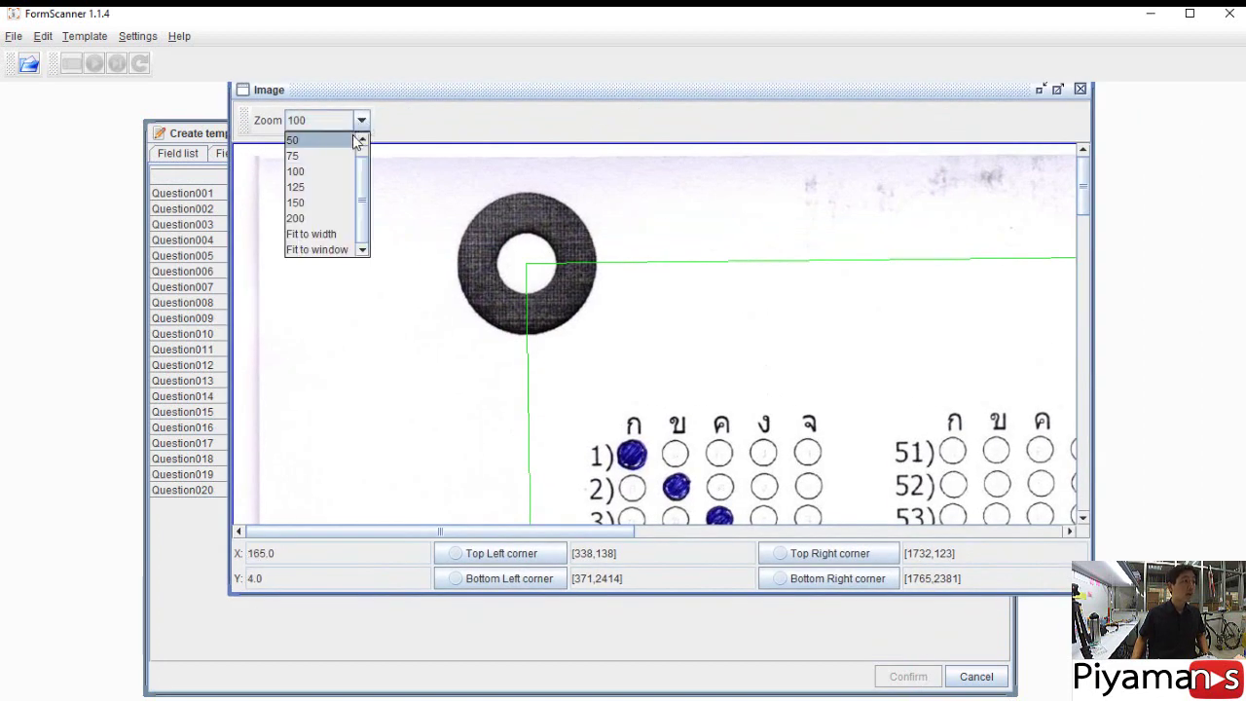
left_click(354, 140)
scroll(998, 249, "down", 5)
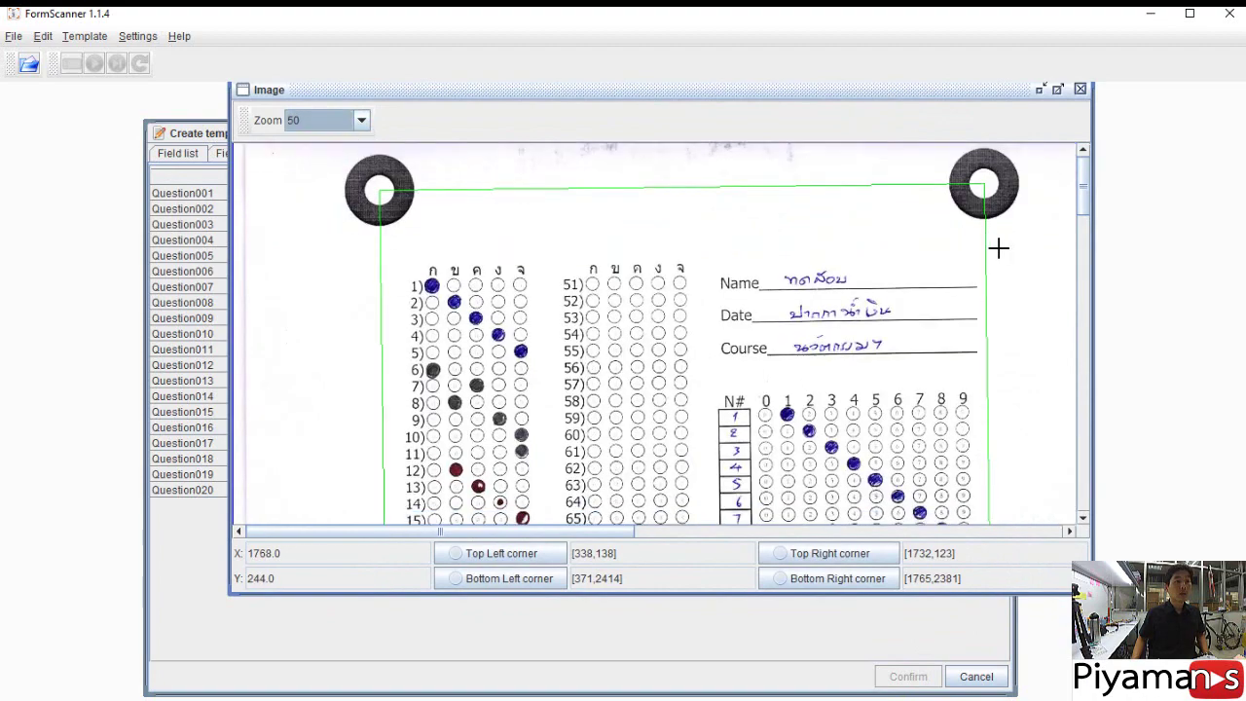
scroll(998, 249, "down", 7)
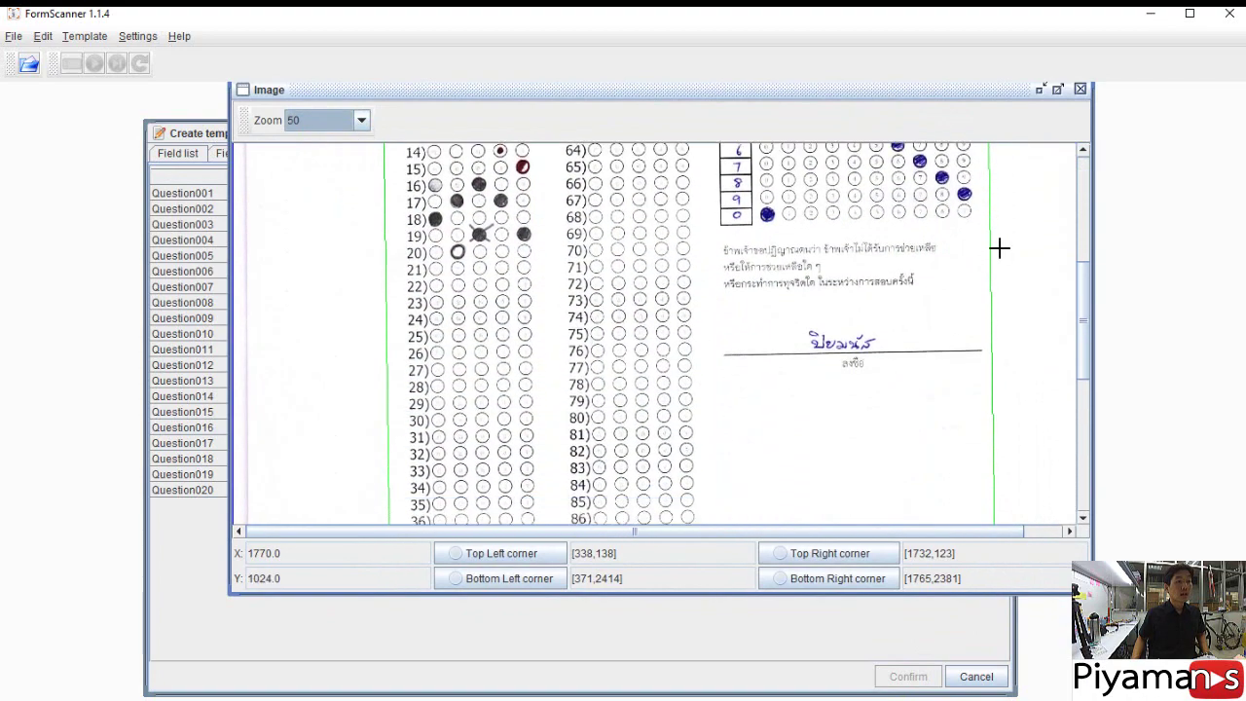
scroll(998, 249, "down", 1)
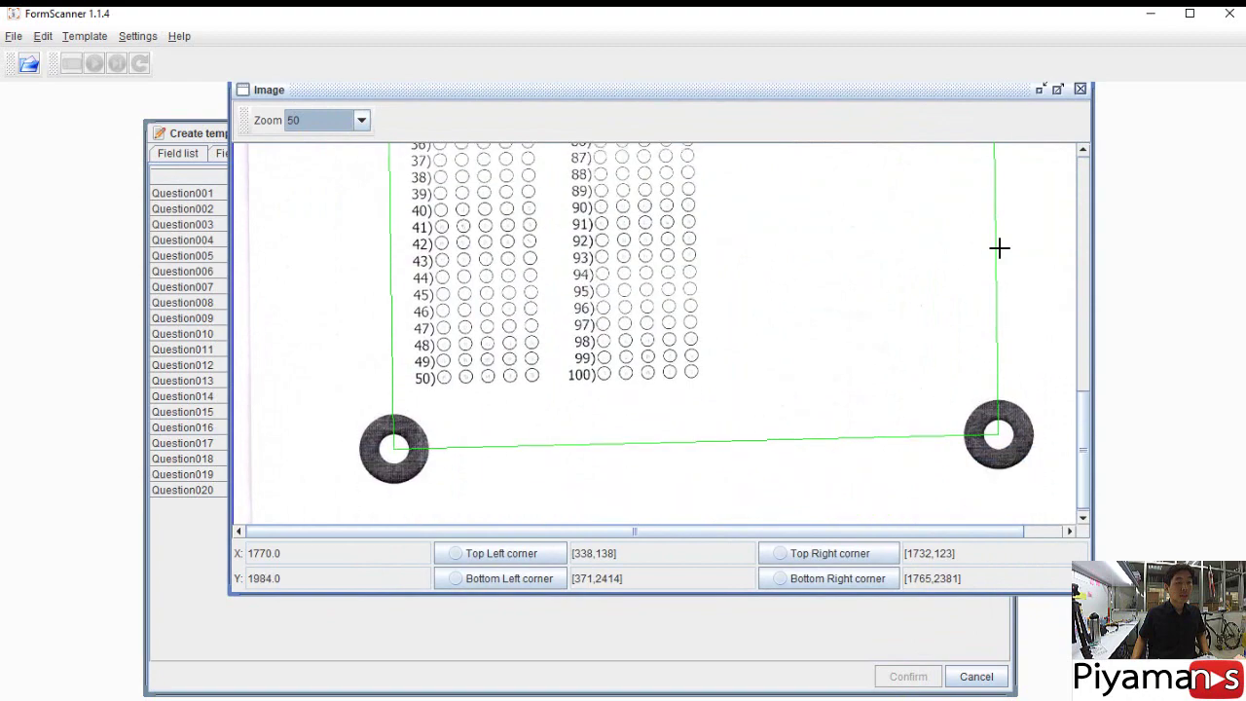
scroll(998, 249, "up", 6)
scroll(998, 249, "up", 7)
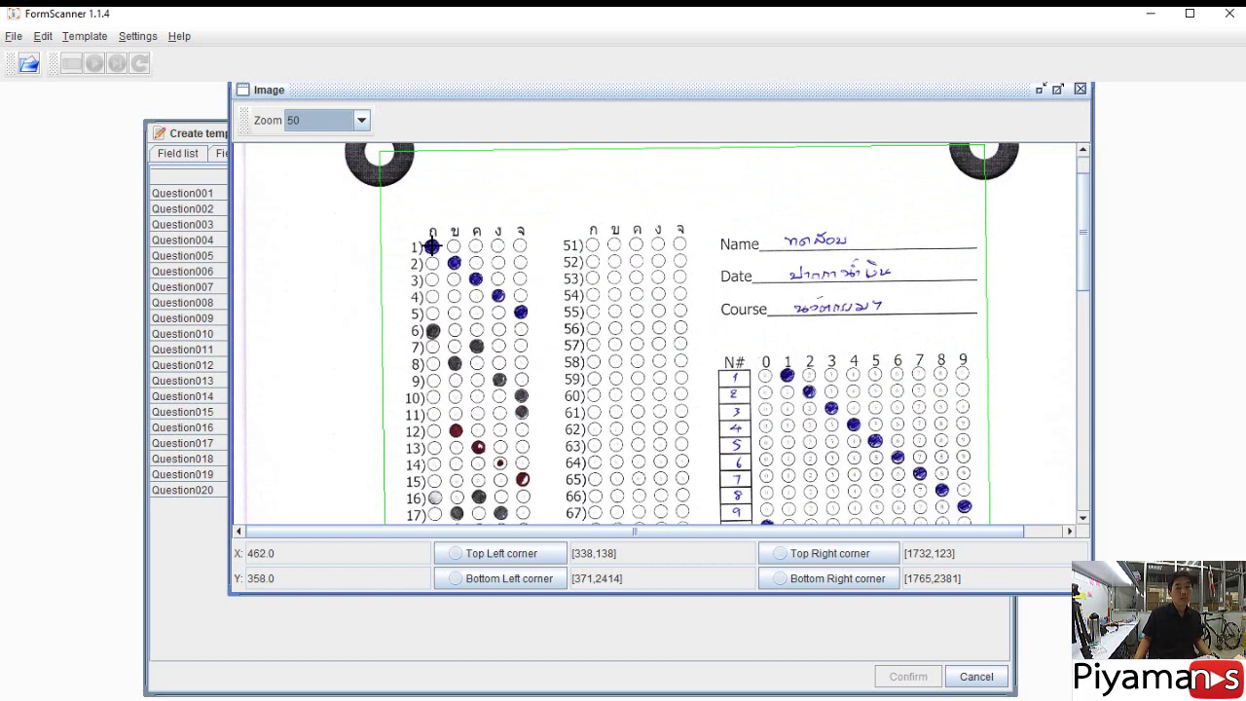
Try to define the response positions from question 1's first bubble to question 20's last bubble
left_click(432, 246)
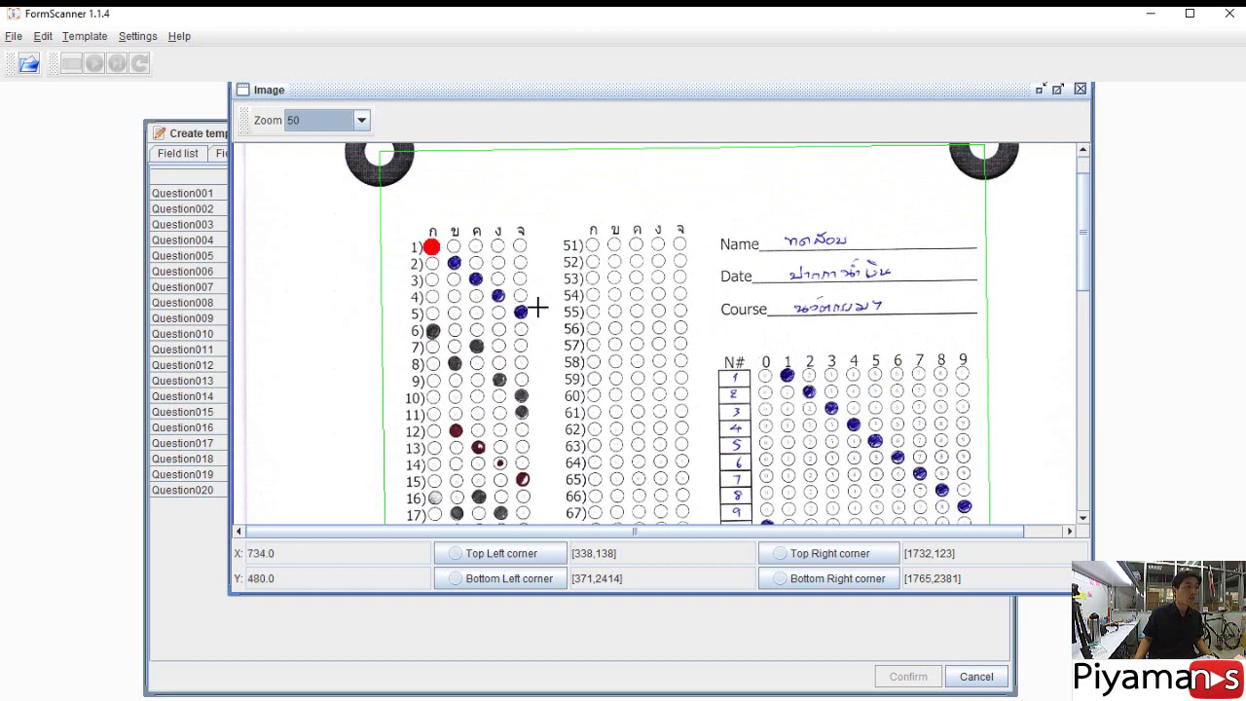
scroll(525, 312, "down", 2)
scroll(526, 312, "down", 1)
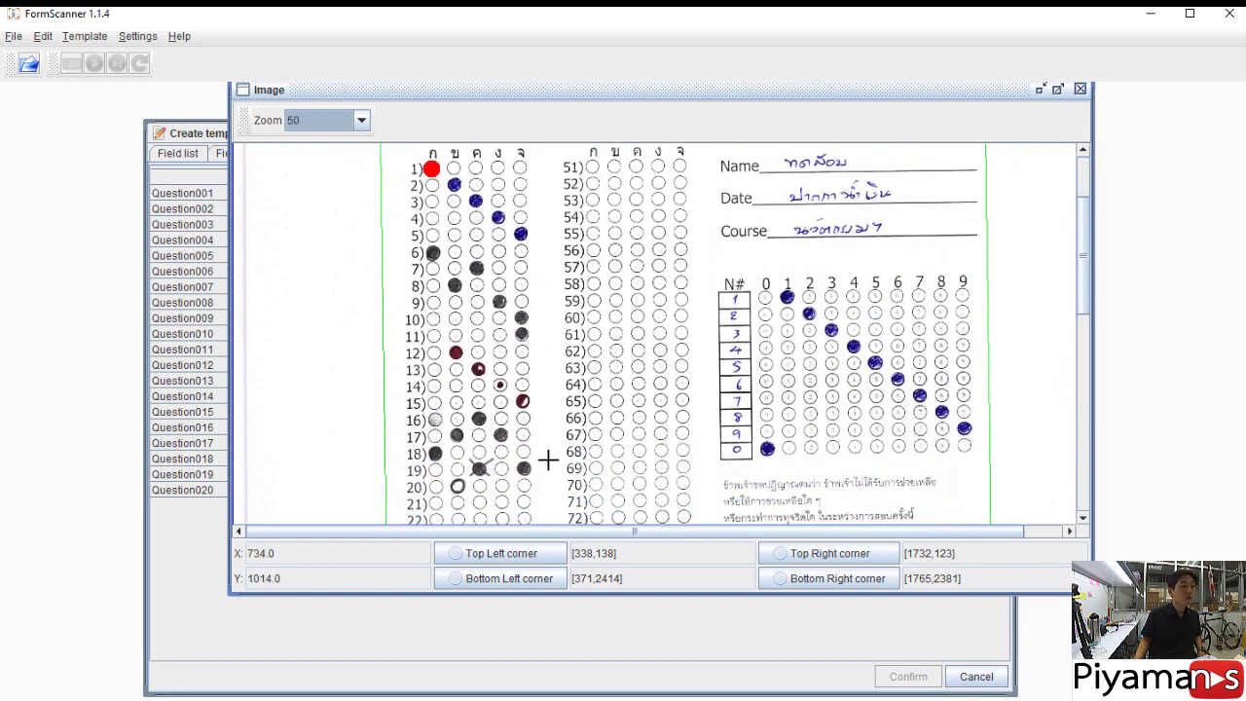
left_click(524, 483)
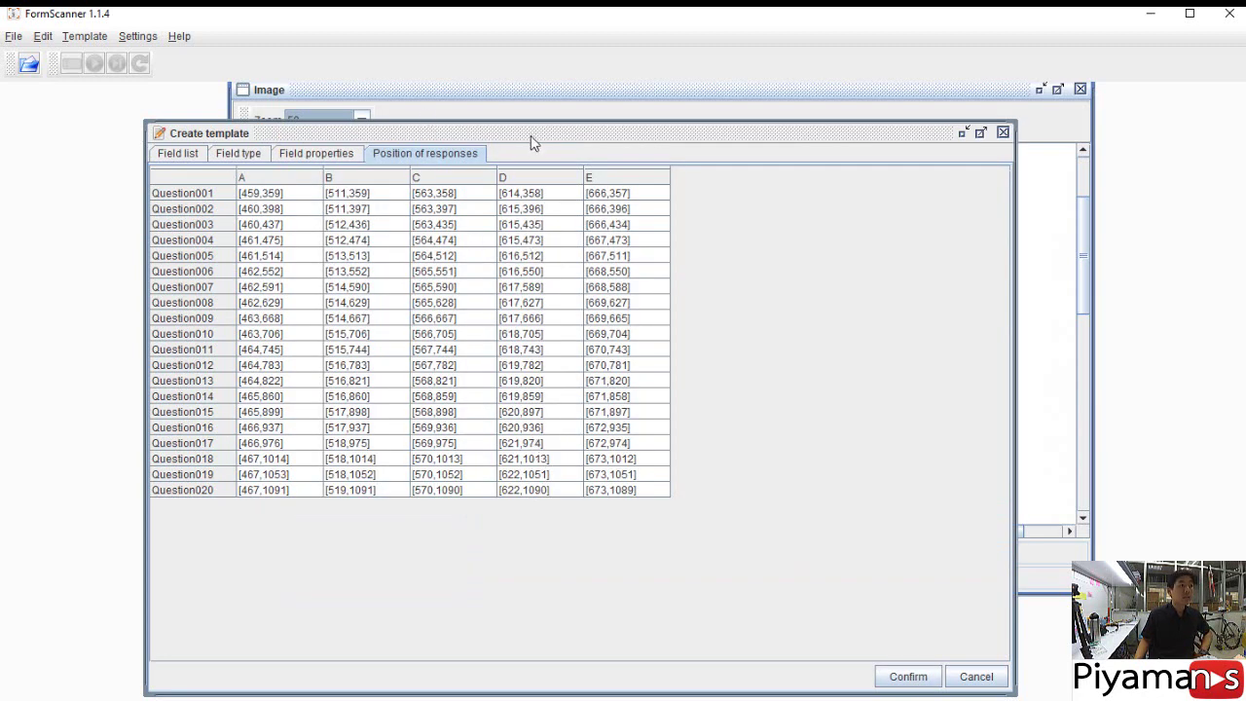
left_click_drag(532, 137, 571, 127)
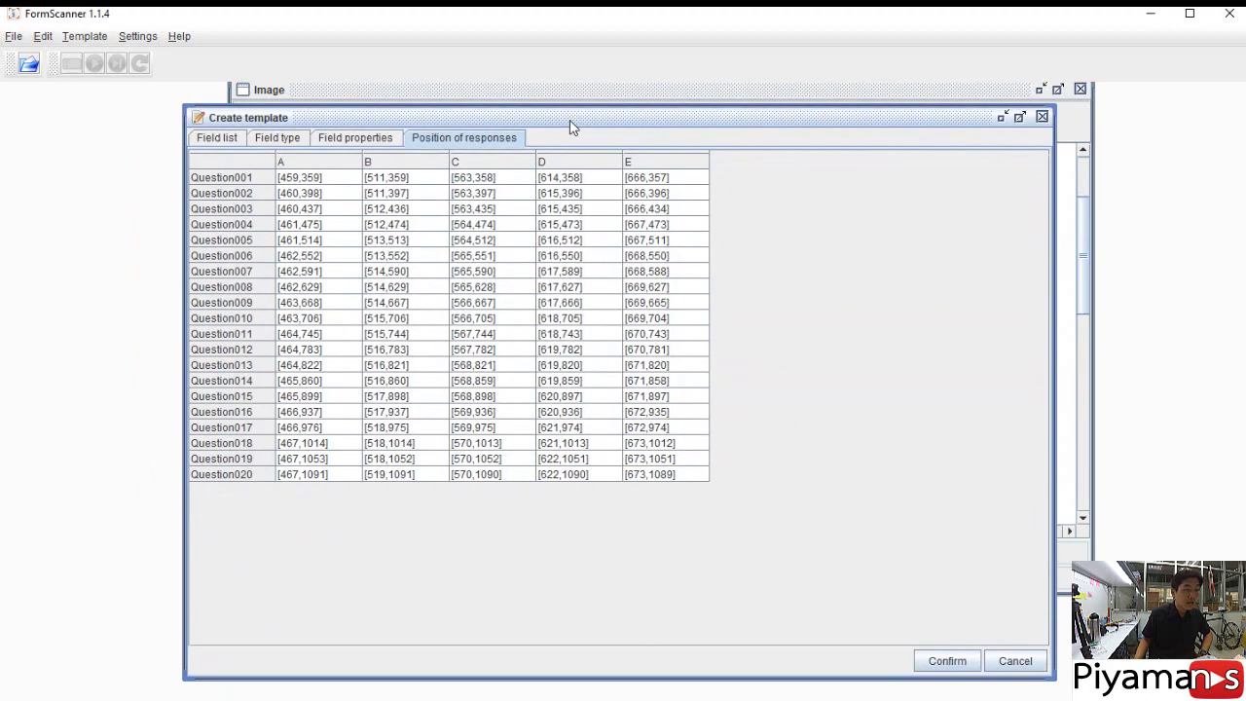
left_click(1008, 671)
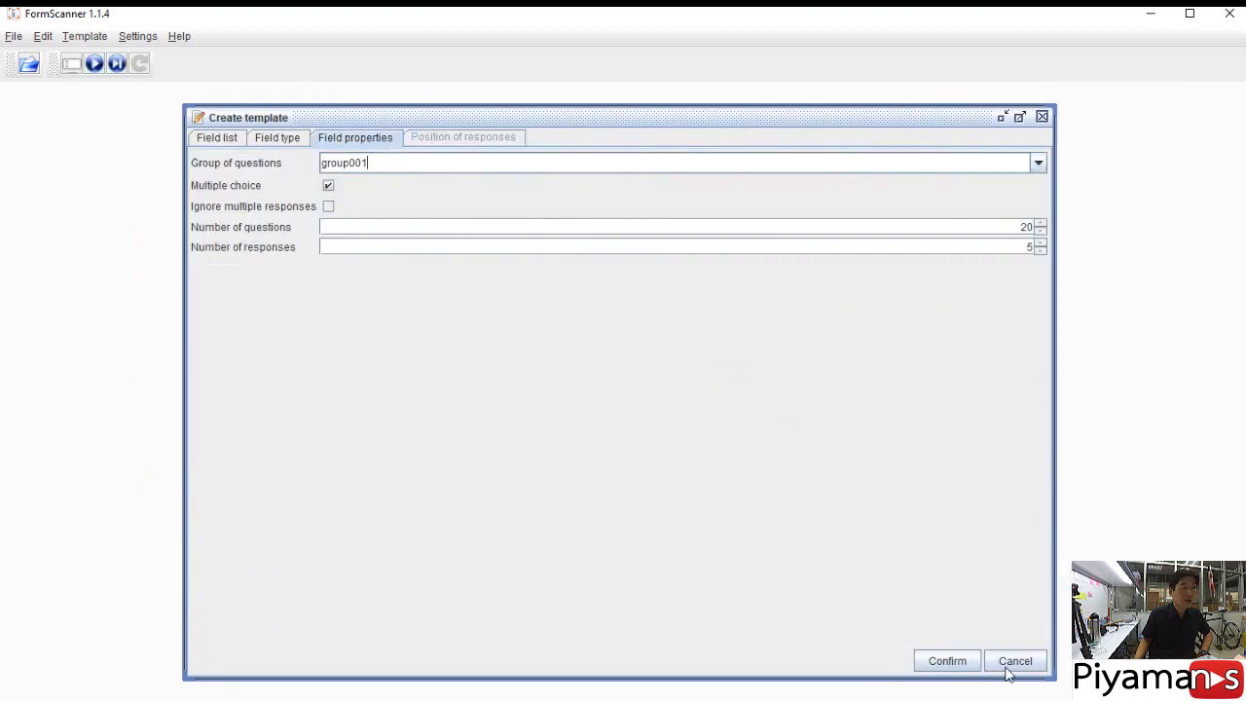
Review the program options for scanning, template naming, image preprocessing and the graphical interface, ending on the scanning options
left_click(151, 39)
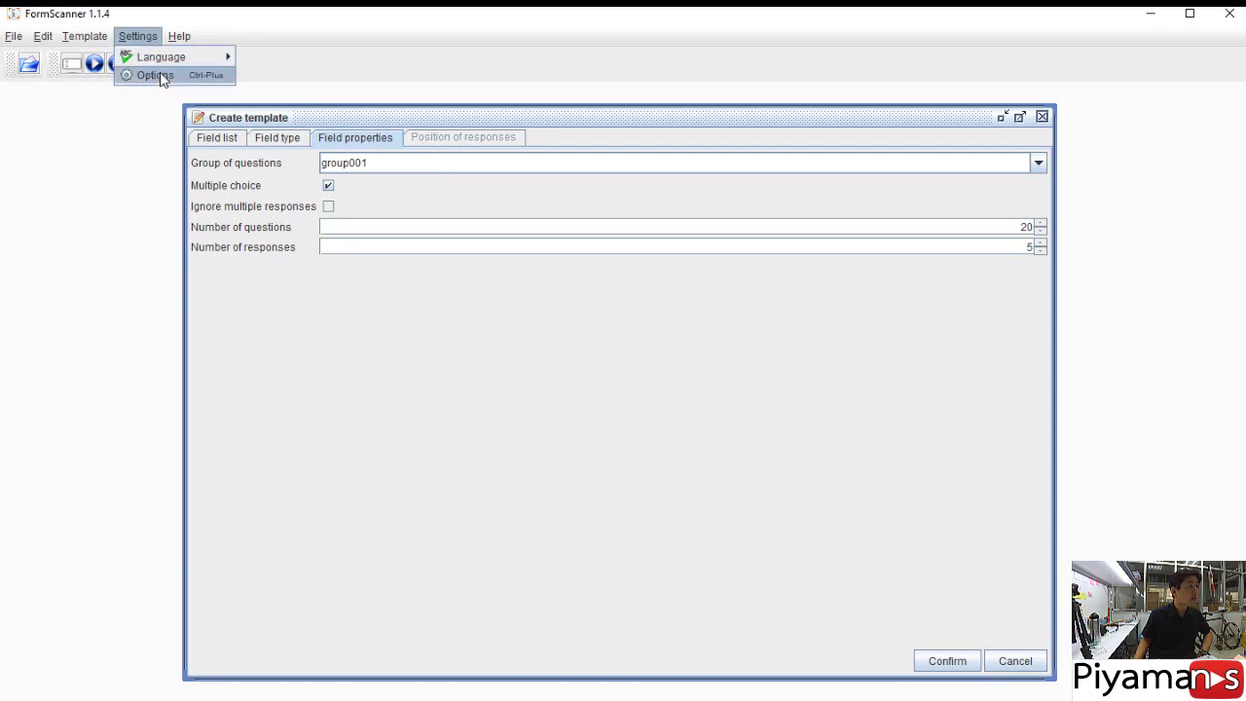
left_click(161, 77)
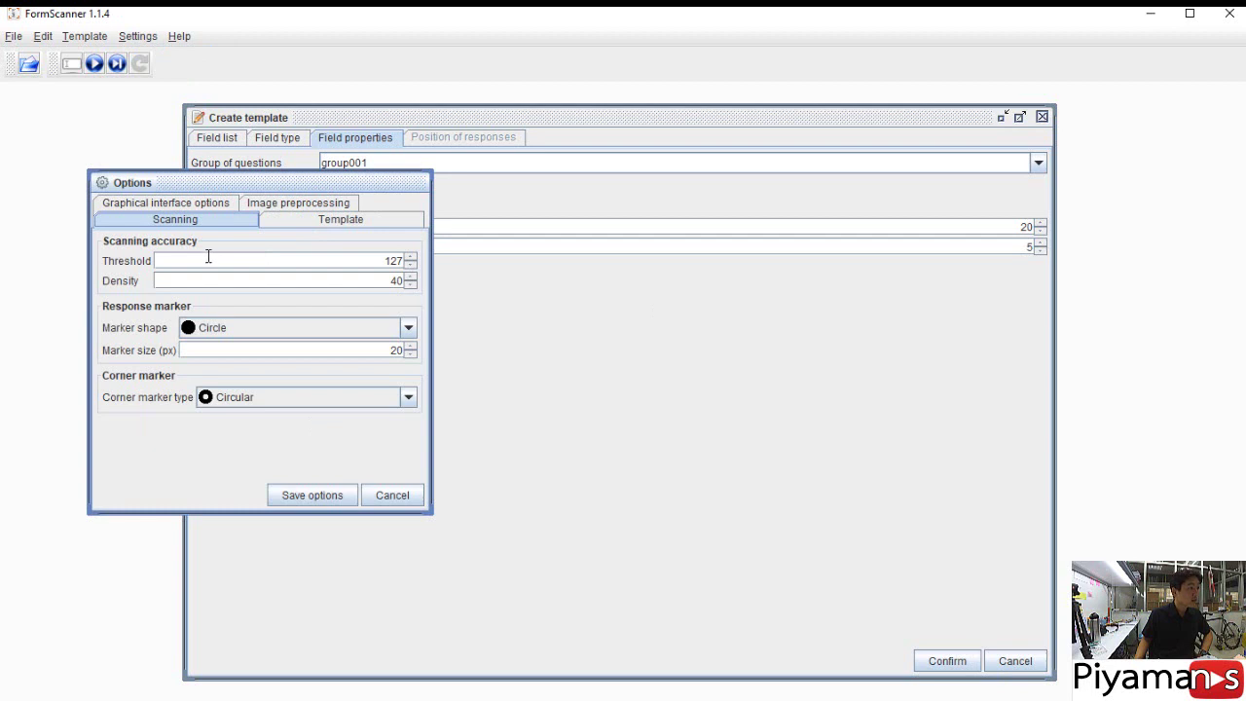
left_click(328, 223)
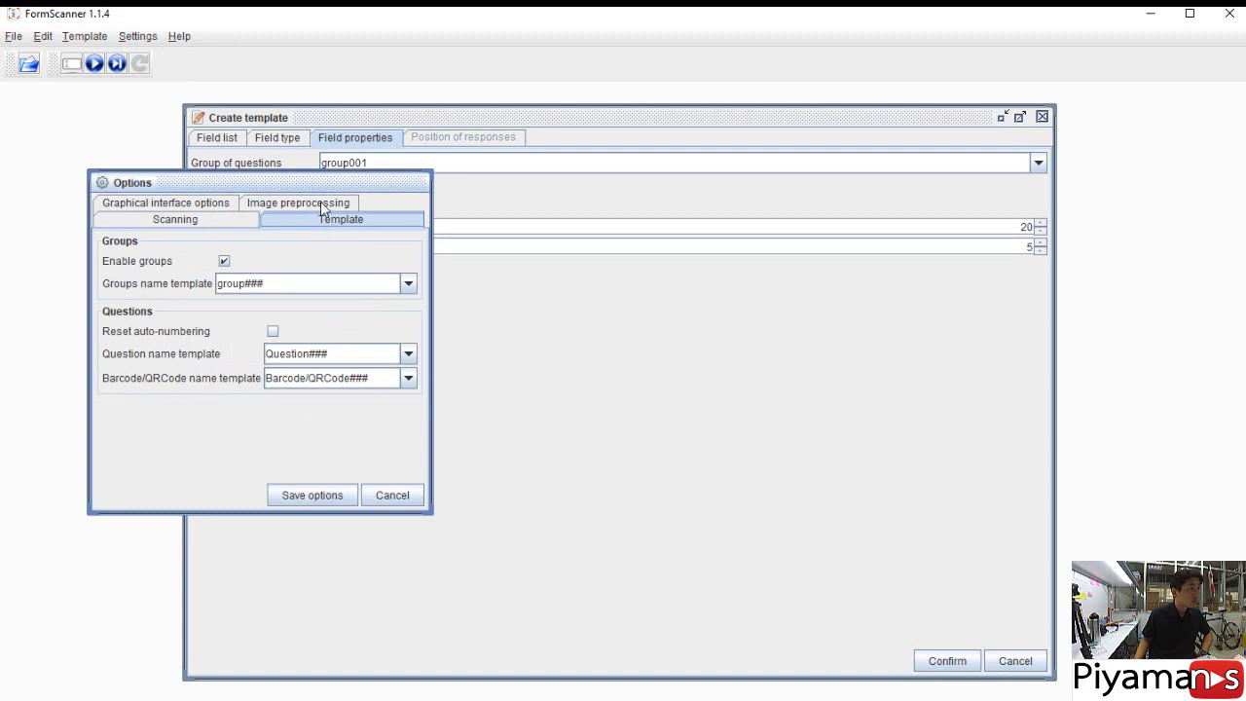
left_click(322, 207)
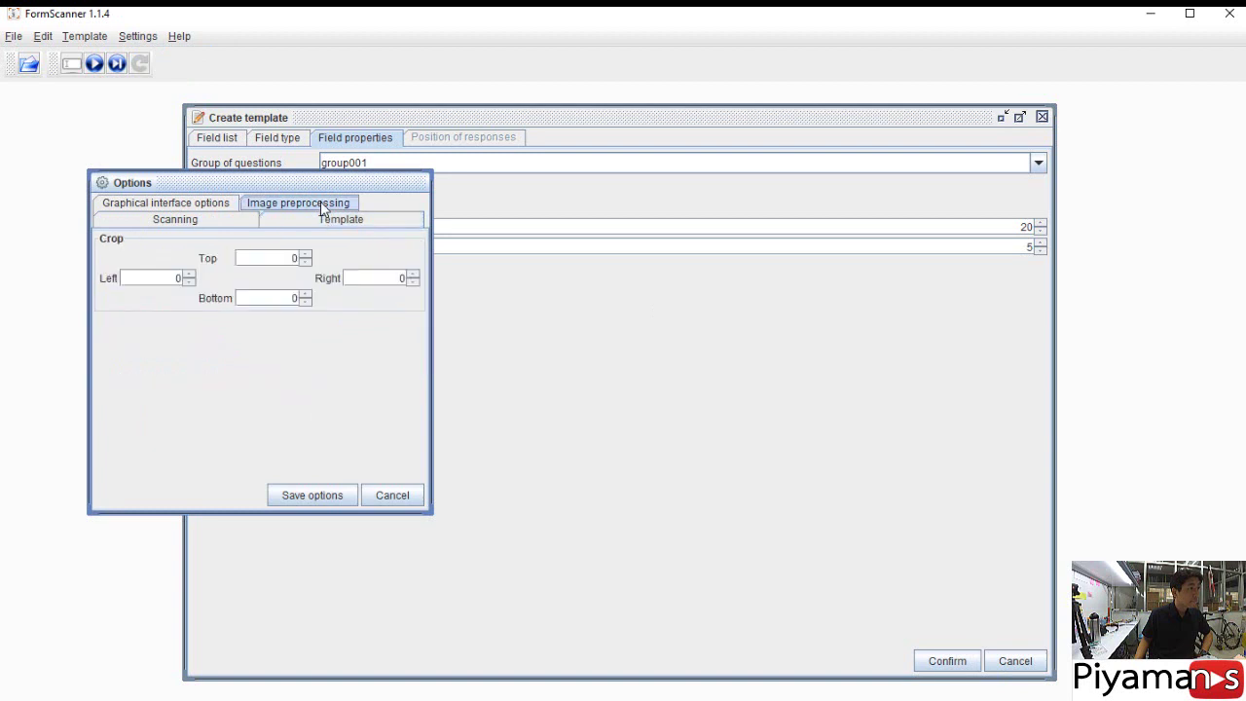
left_click(175, 206)
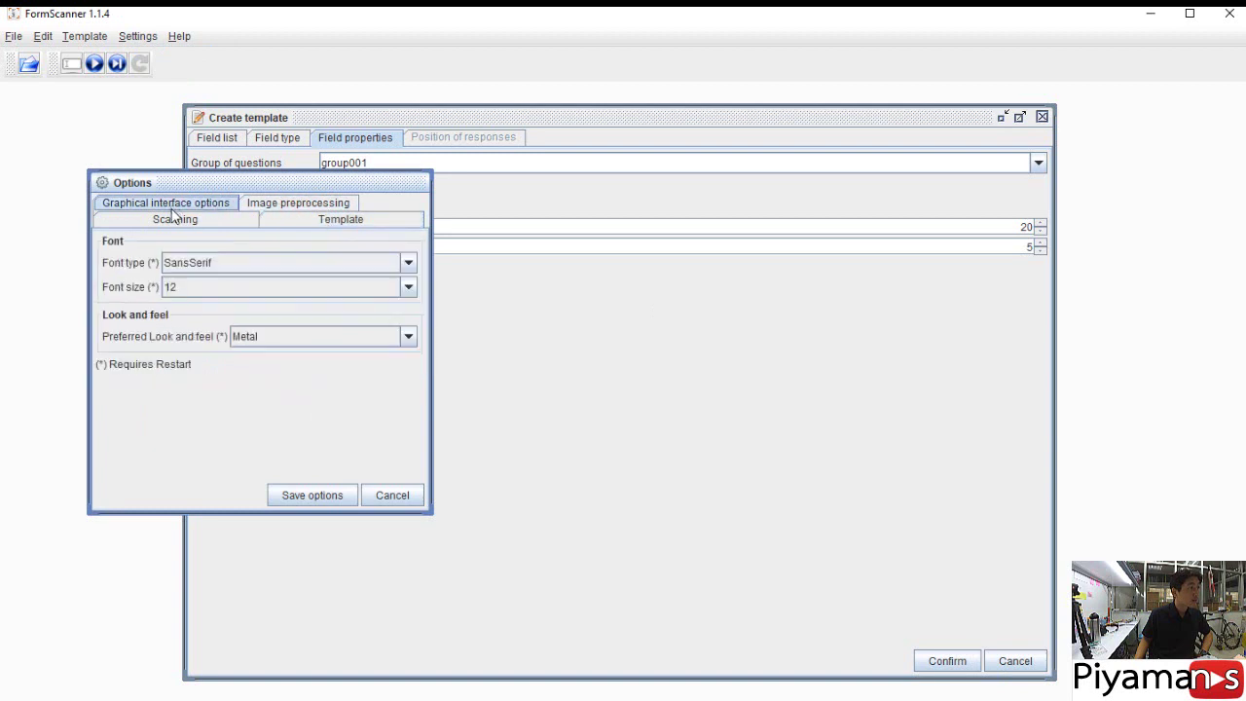
left_click(177, 221)
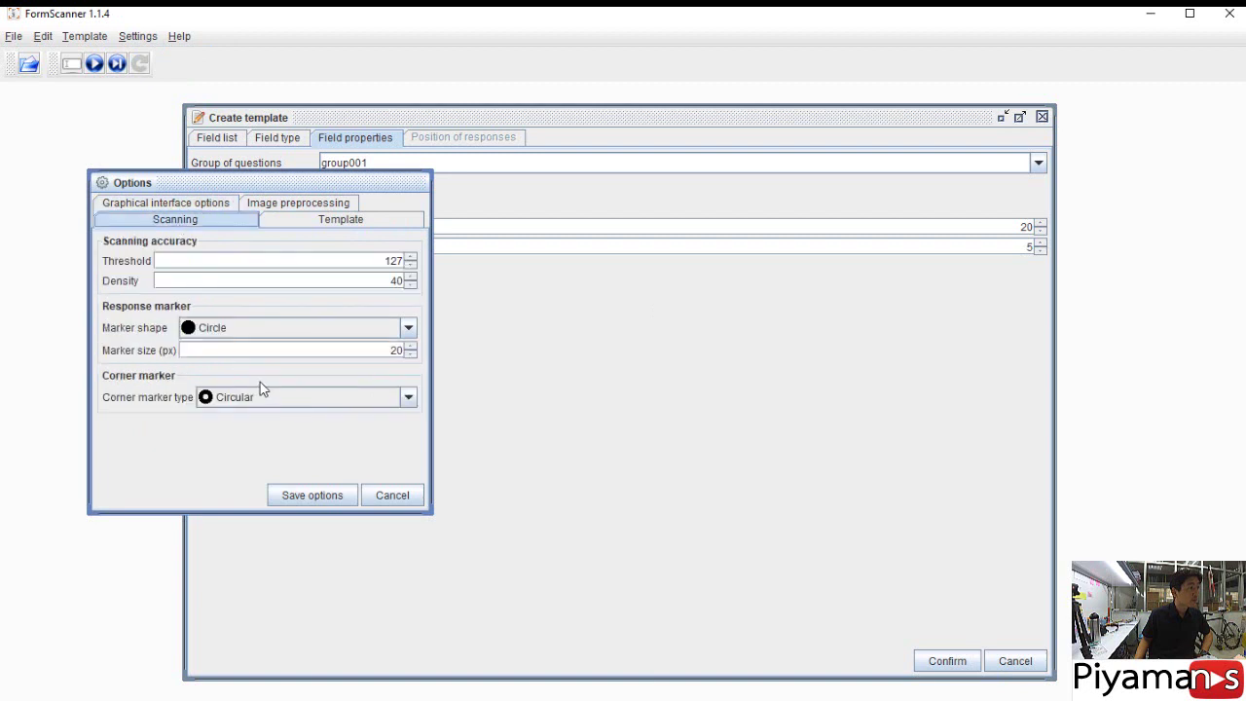
Adjust the response marker size in the scanning options and save the options
left_click(409, 354)
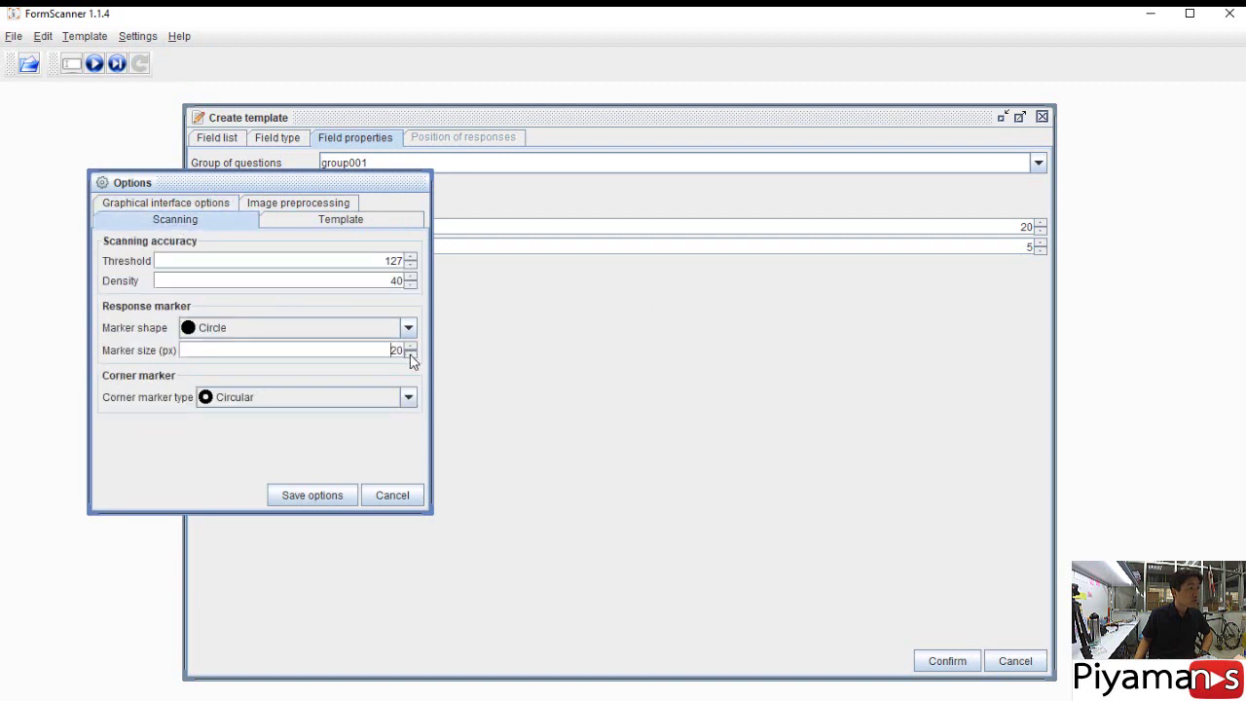
left_click(410, 356)
left_click(336, 499)
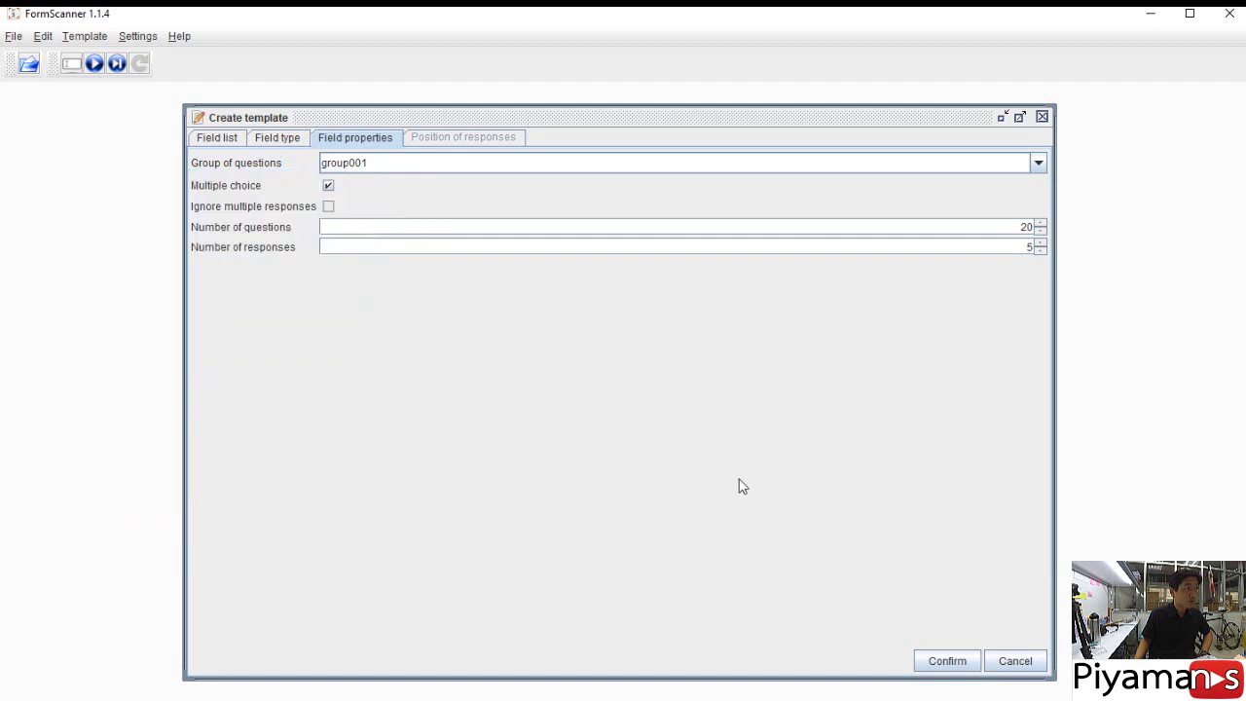
Confirm the group001 properties and mark its response grid from question 1's first bubble to question 20's last bubble, checking the markers against the sheet
left_click(952, 664)
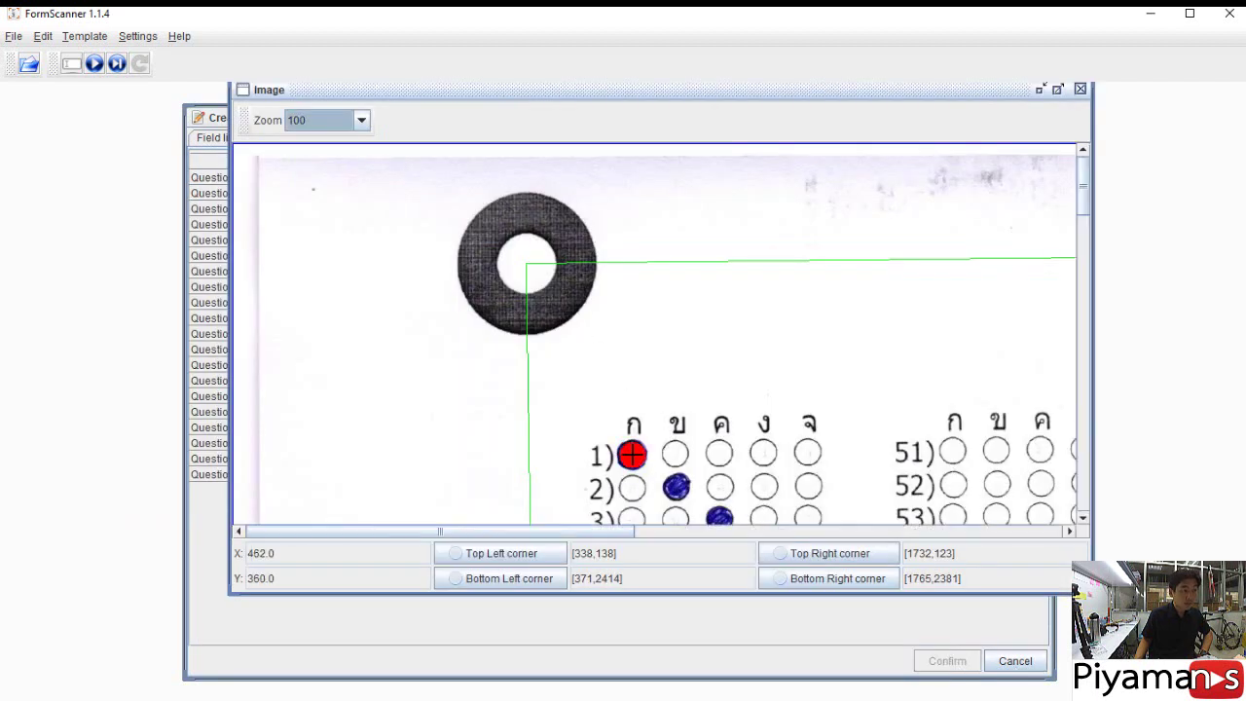
scroll(890, 370, "down", 3)
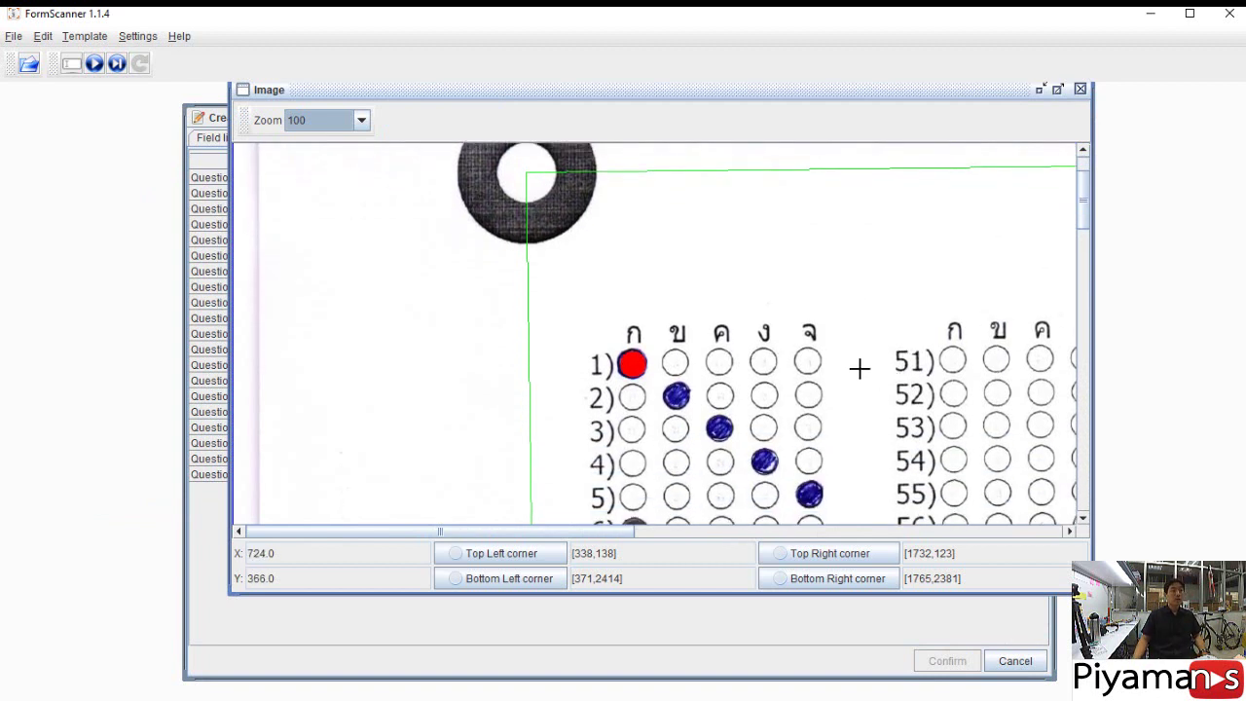
scroll(860, 368, "down", 10)
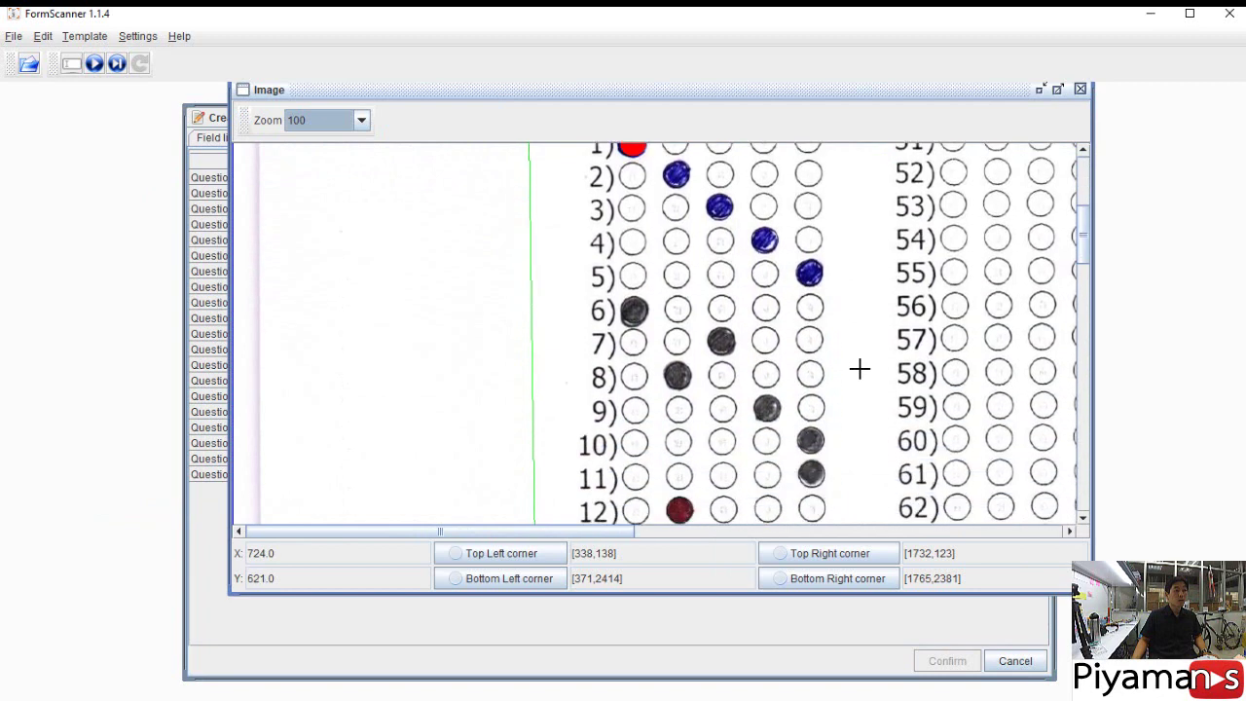
scroll(860, 368, "down", 7)
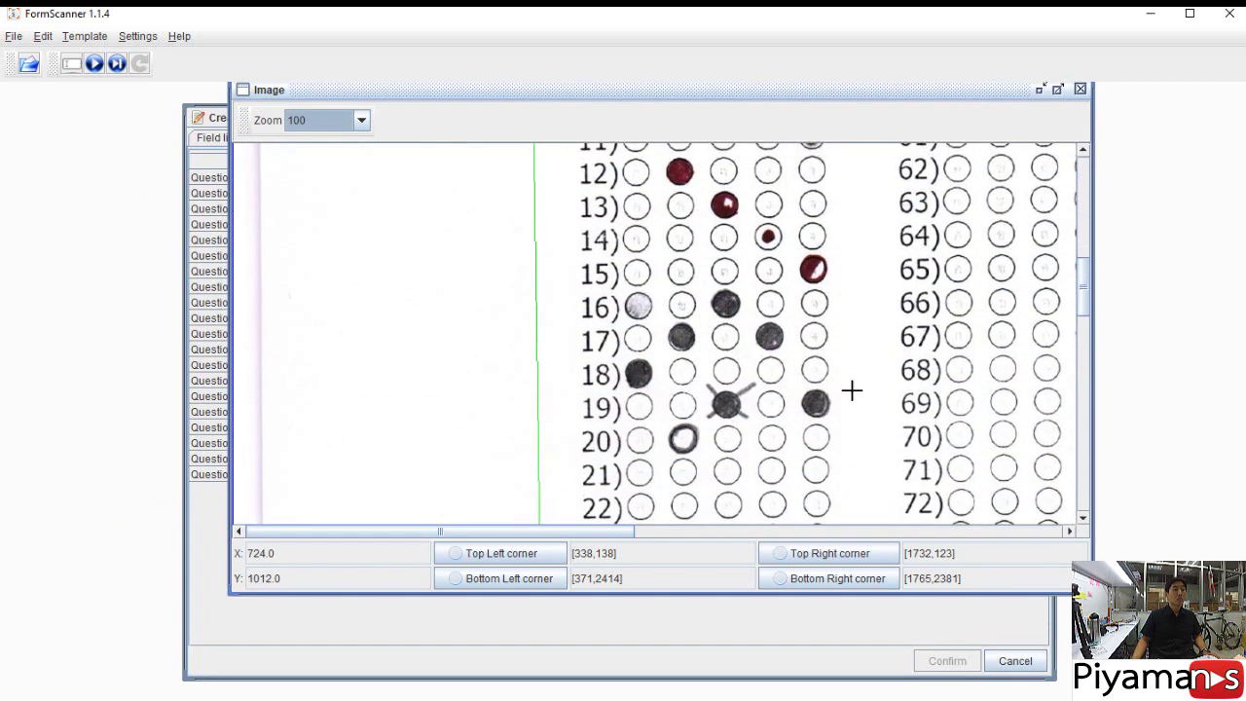
left_click(817, 437)
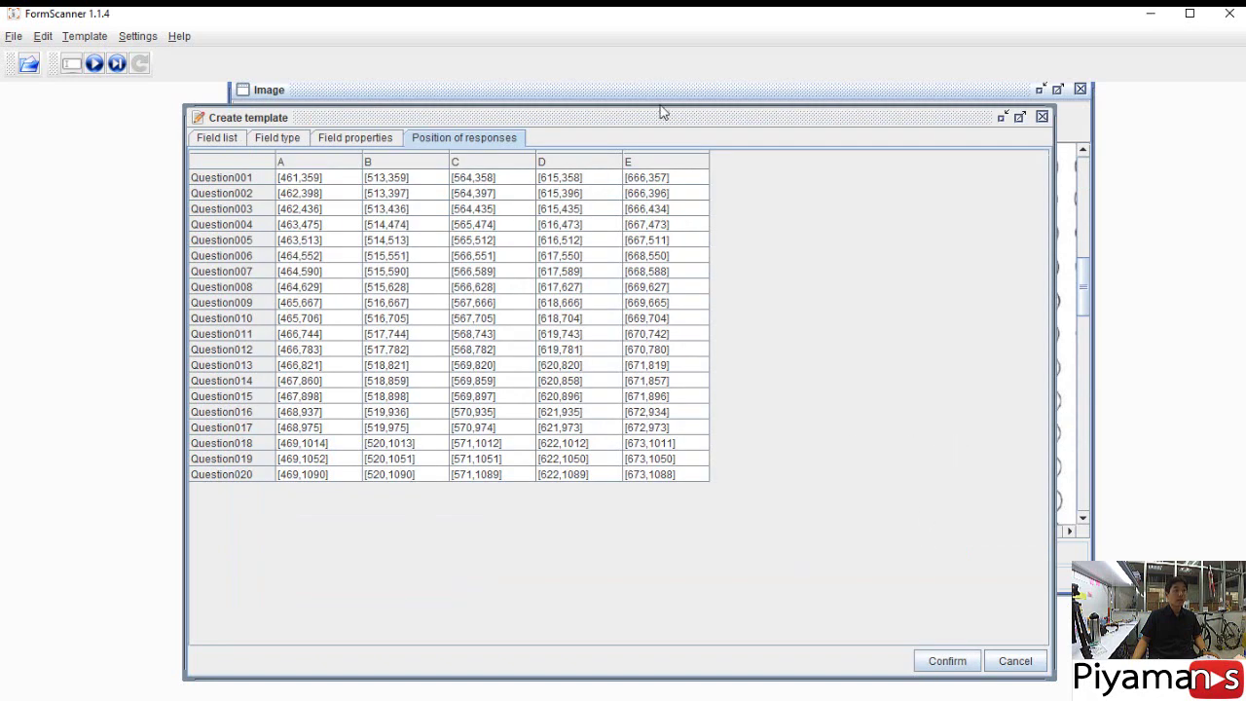
left_click_drag(675, 119, 724, 460)
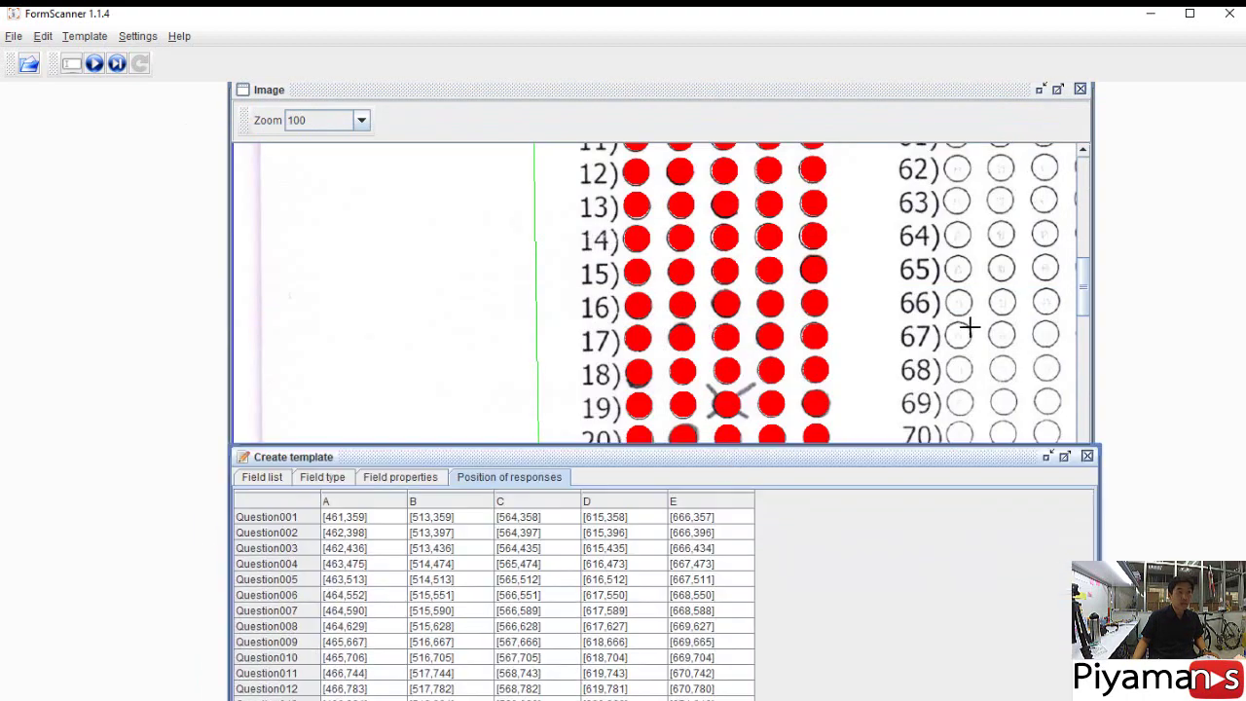
scroll(974, 328, "up", 3)
scroll(974, 328, "up", 5)
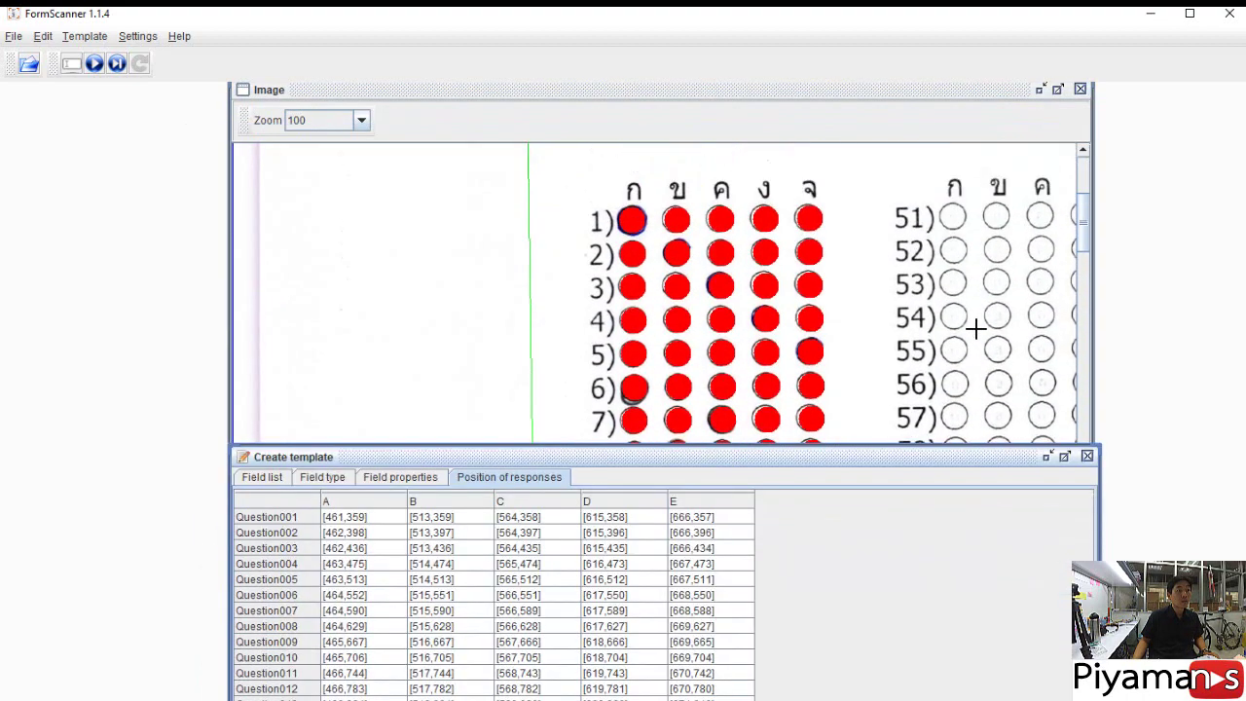
Rename the response columns A, B and C to ก, ข and ค in the table of response positions
left_click_drag(870, 458, 952, 250)
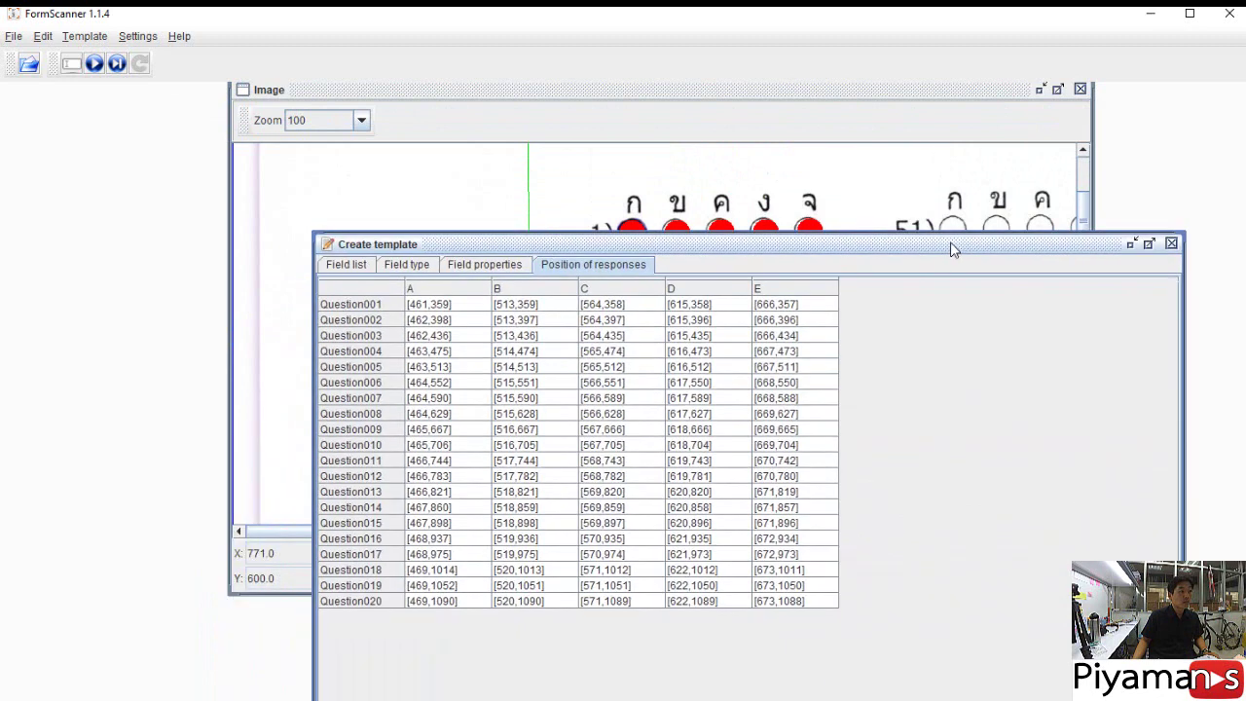
double_click(419, 290)
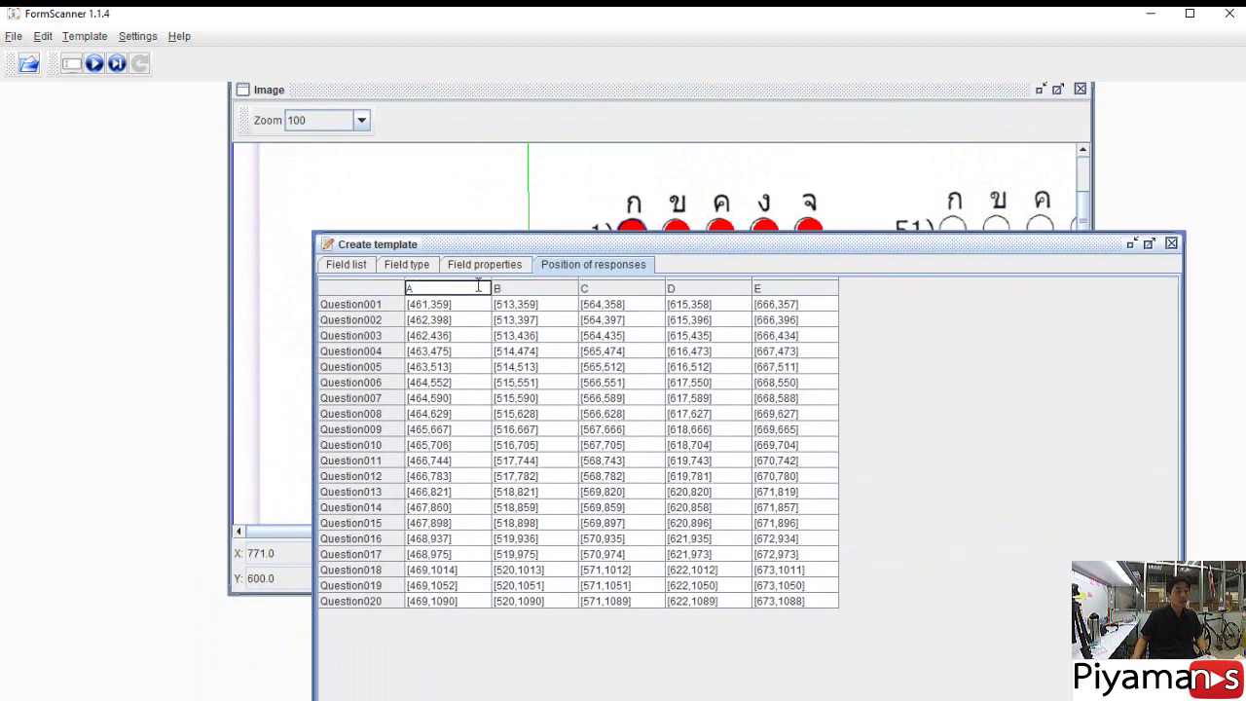
key("BackSpace")
type("ก")
double_click(523, 289)
left_click_drag(523, 289, 480, 296)
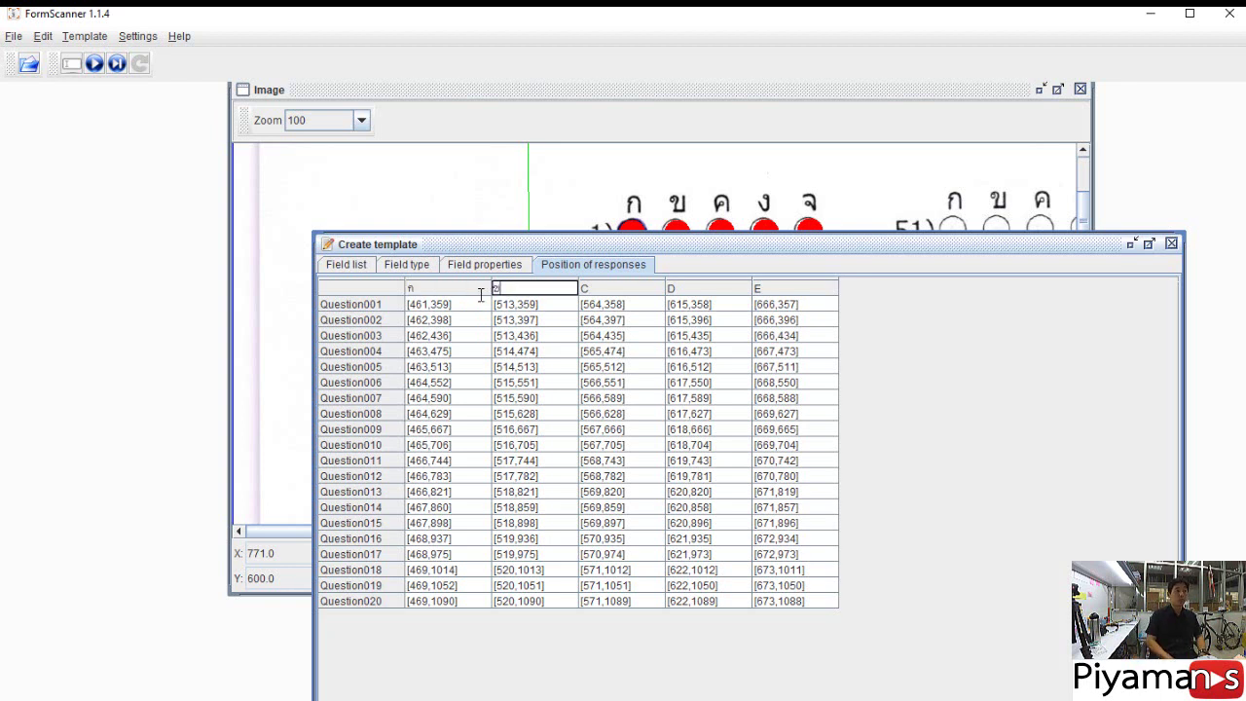
type("ข")
double_click(585, 291)
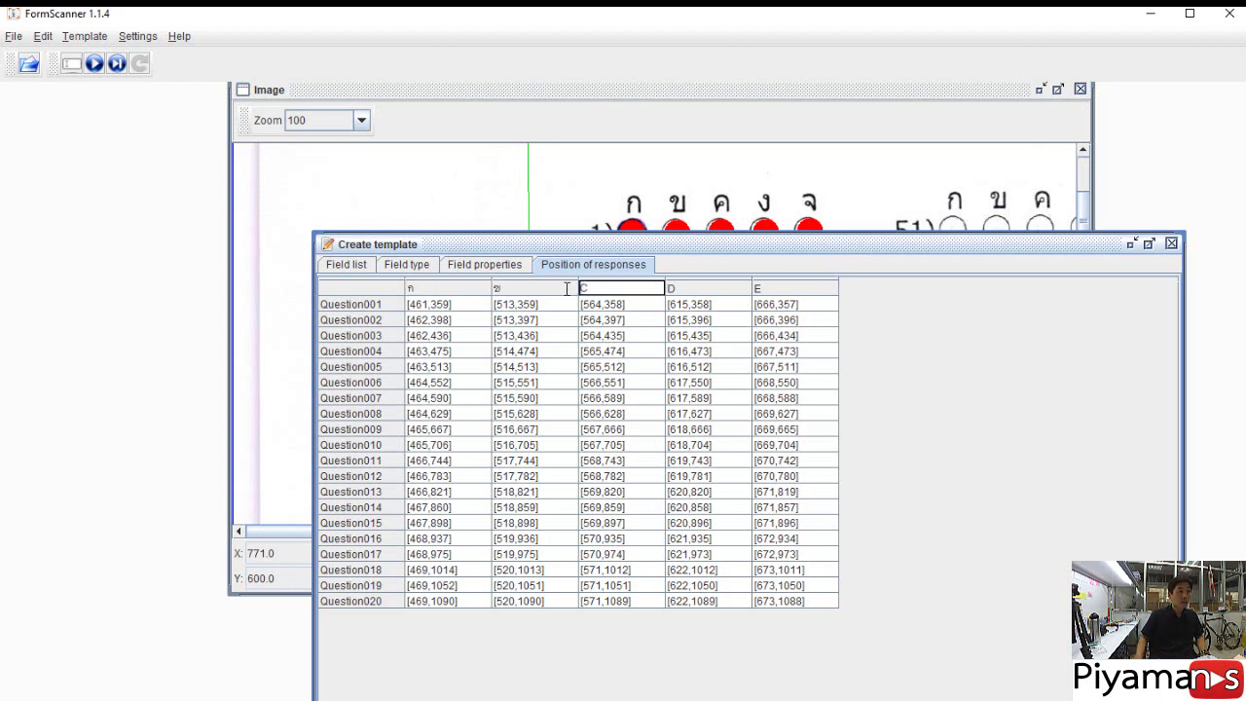
left_click_drag(585, 295, 581, 290)
type("ค")
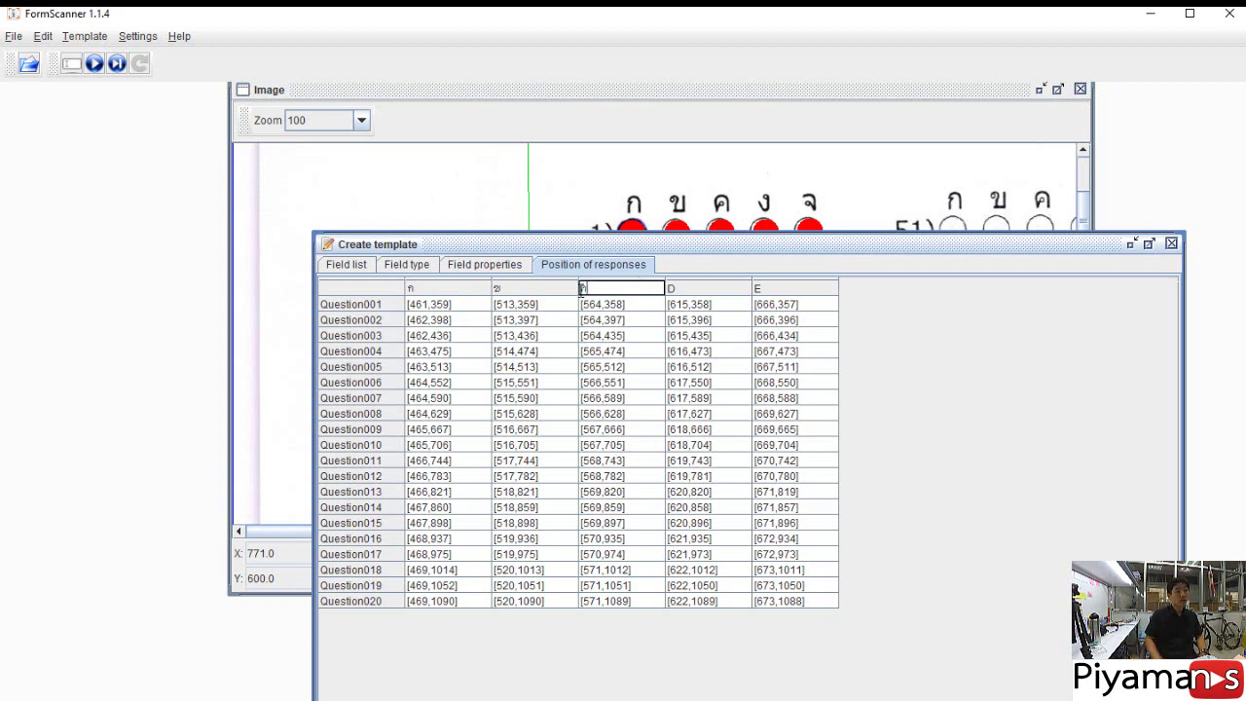
Rename the response columns D and E to ง and จ, and confirm the group's response positions
double_click(682, 290)
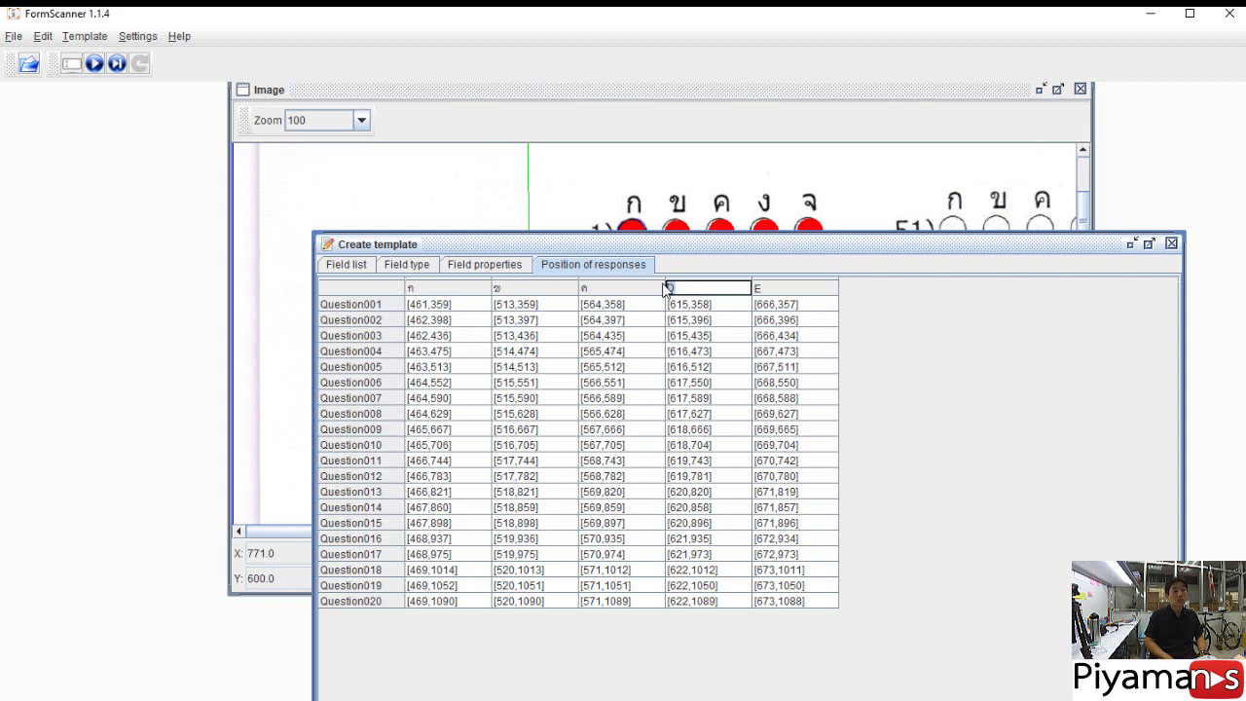
type("ง")
double_click(779, 292)
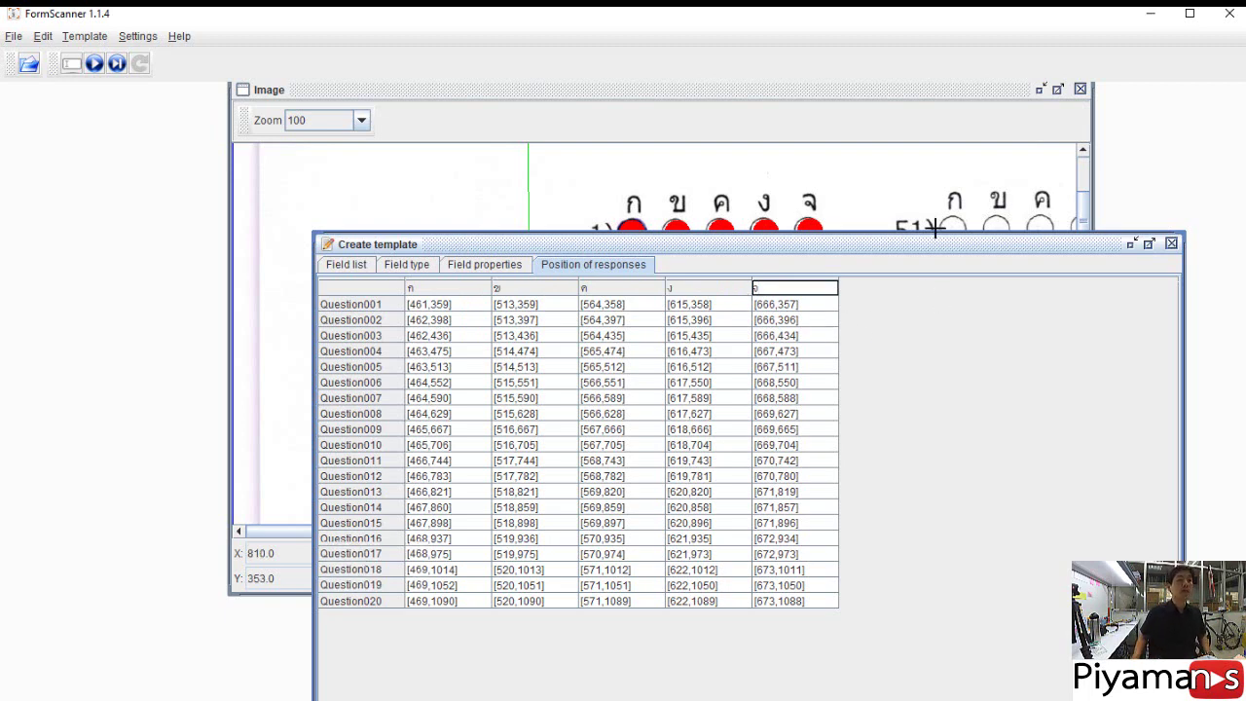
left_click_drag(937, 245, 840, 90)
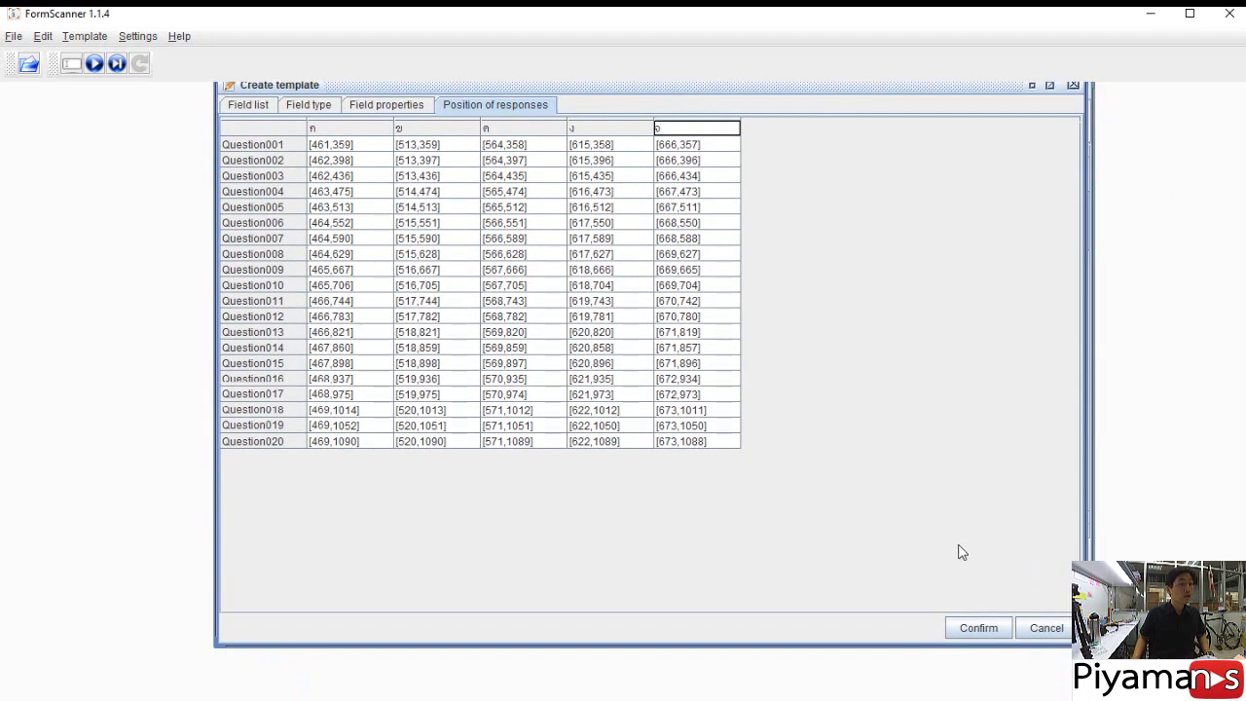
left_click(979, 628)
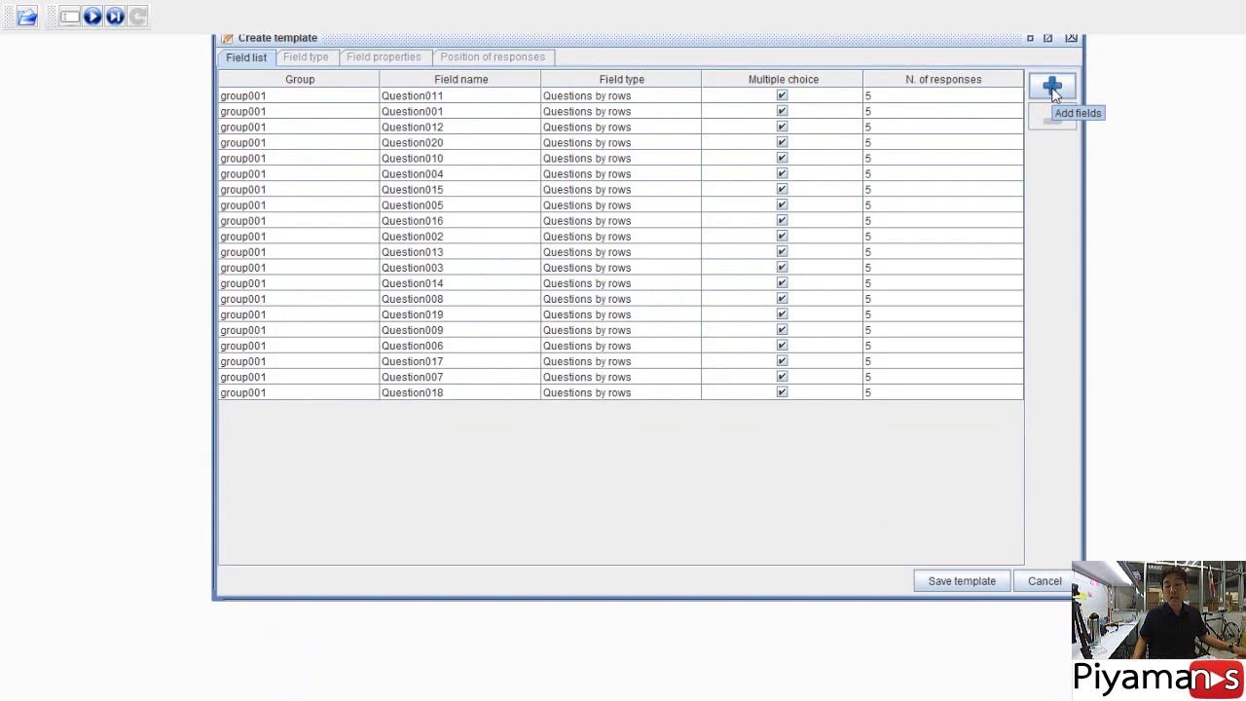
Add another field group to the template with the field type Questions by rows
left_click(1053, 134)
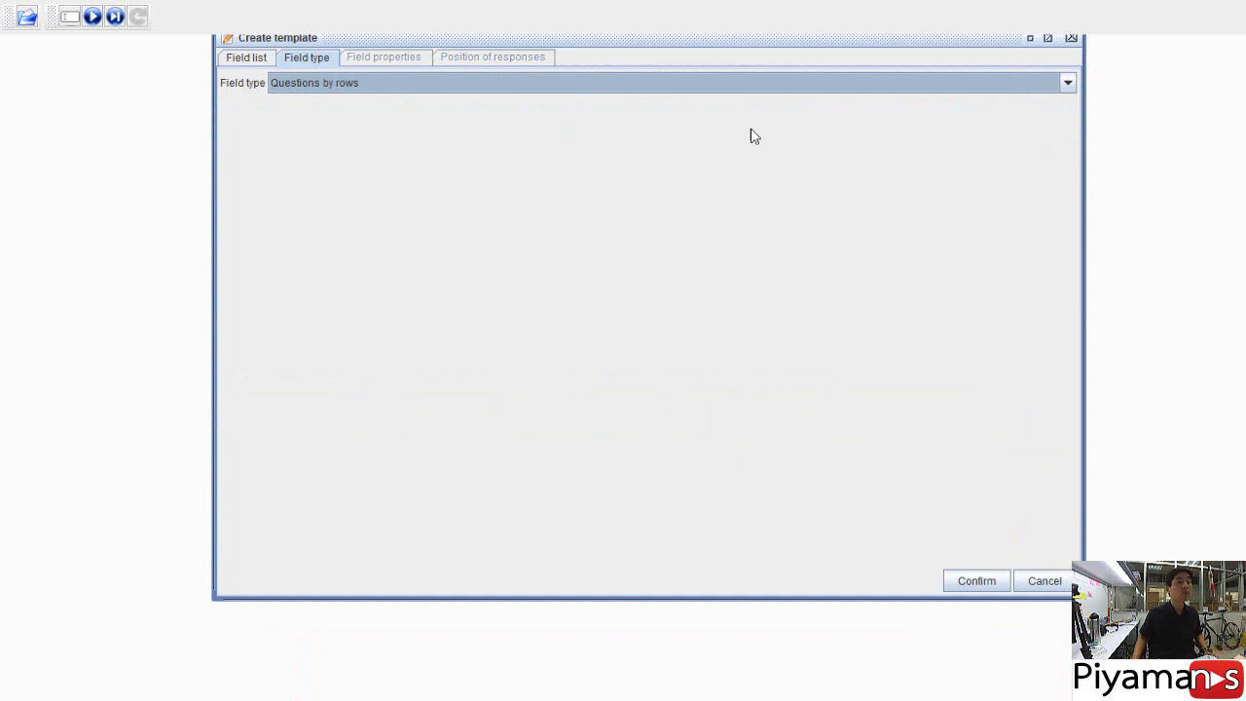
left_click(389, 83)
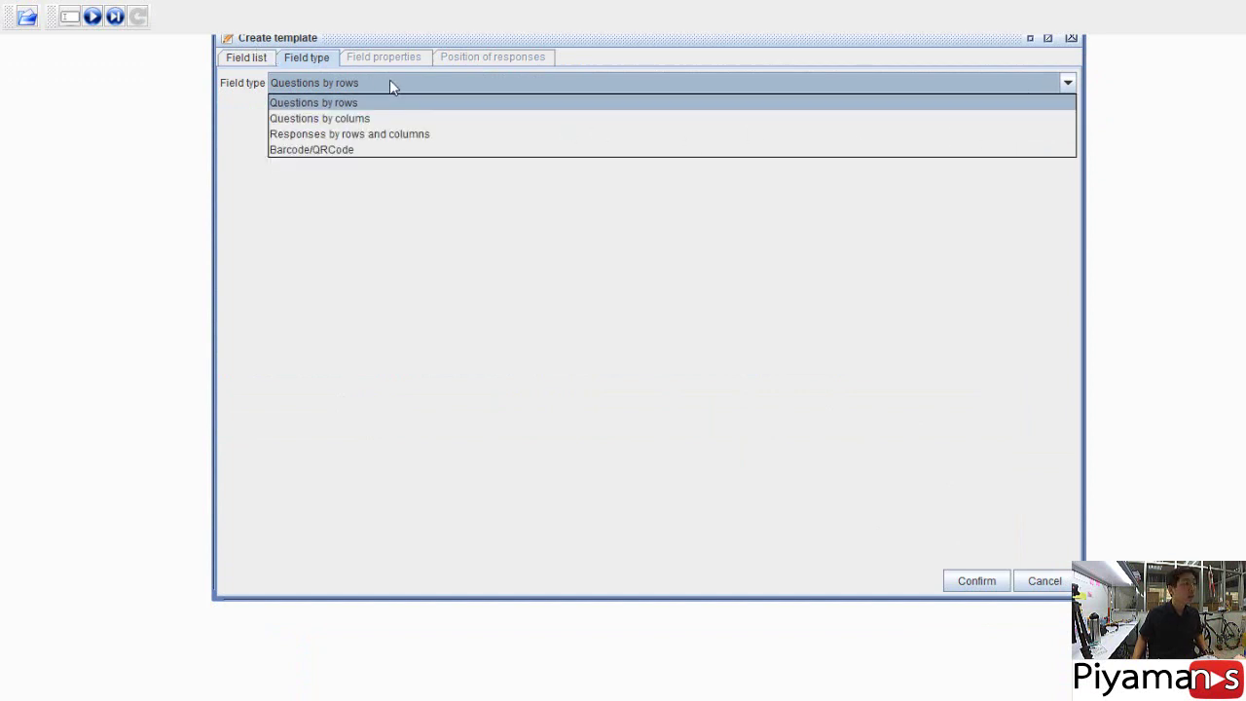
left_click(391, 85)
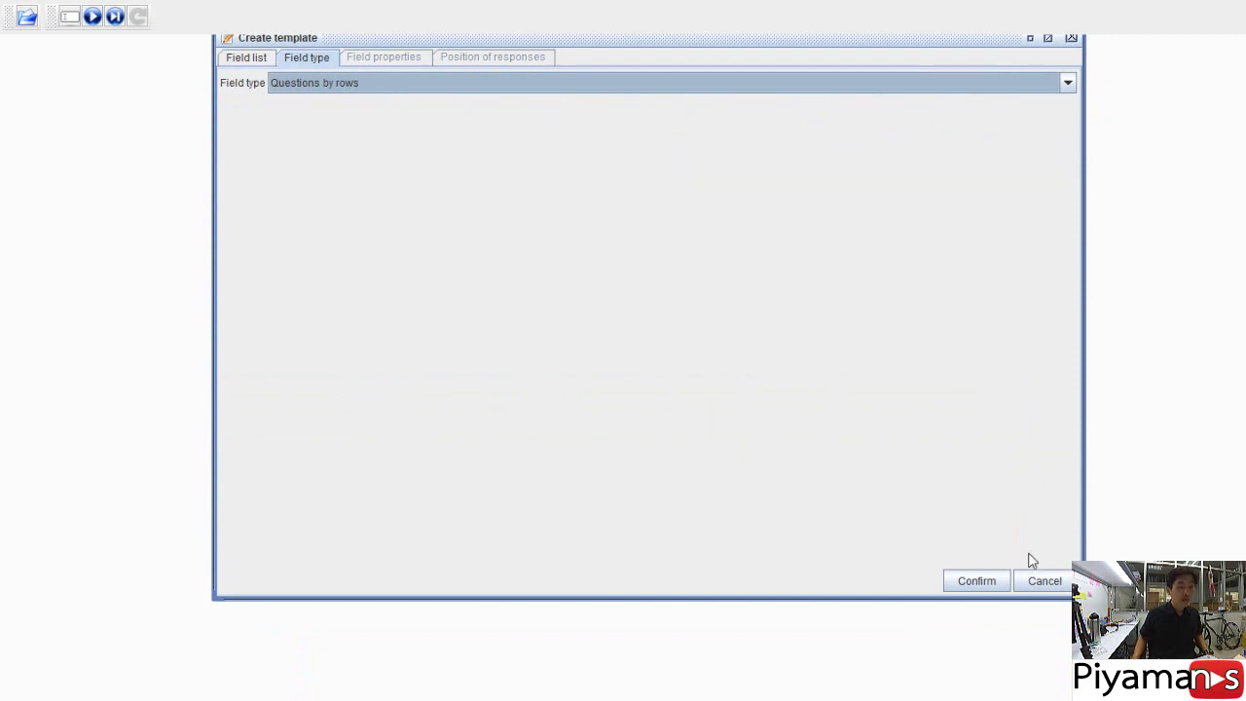
left_click(976, 582)
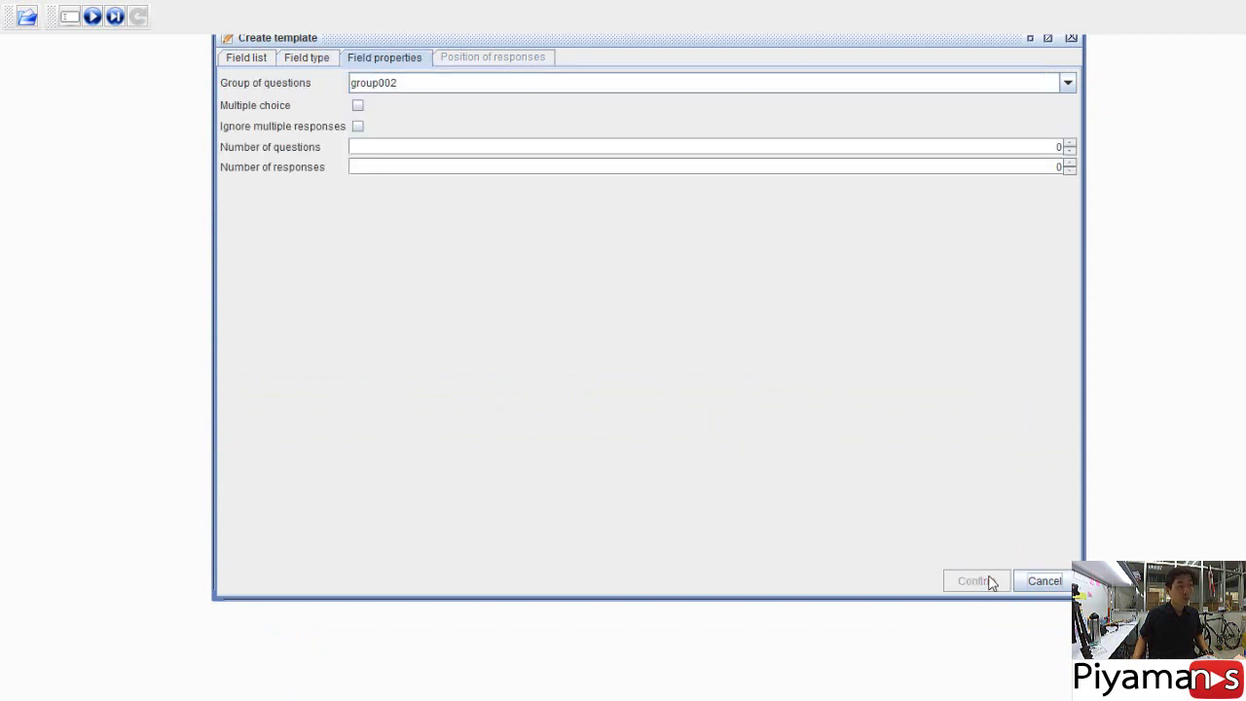
Name the new question group ID Field, set 10 questions with 10 responses each, and confirm the field properties
double_click(457, 80)
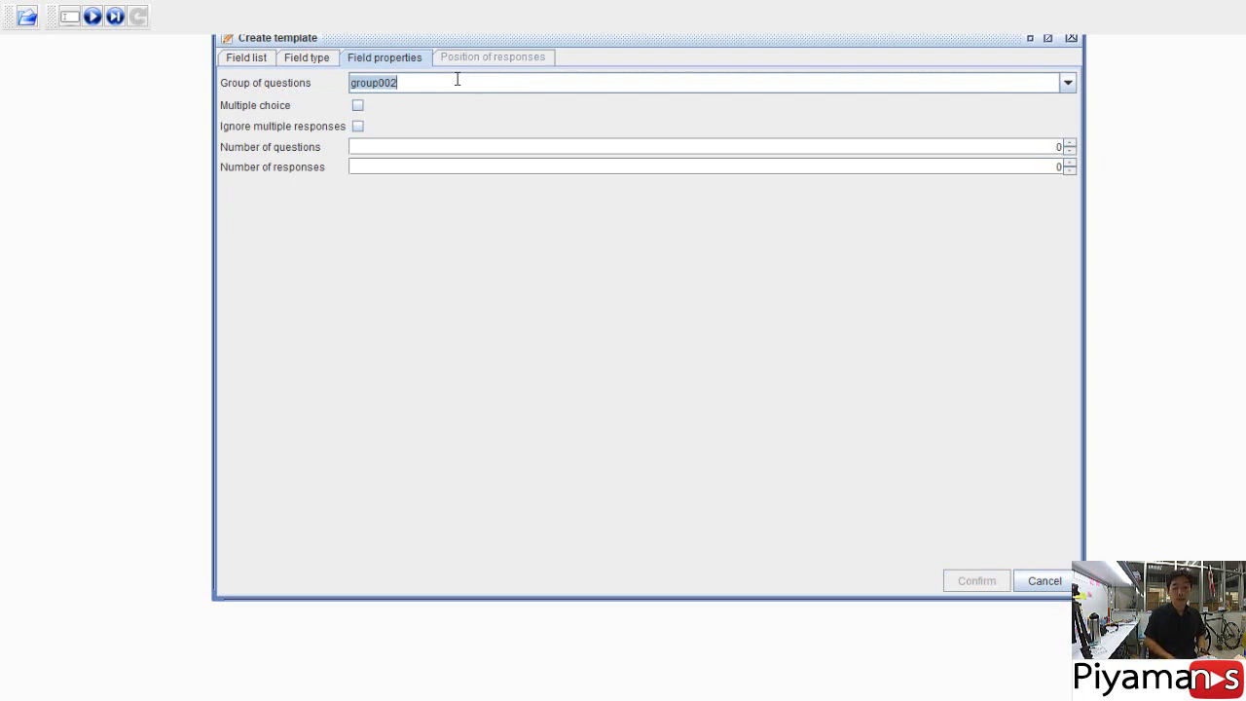
type("กลุ")
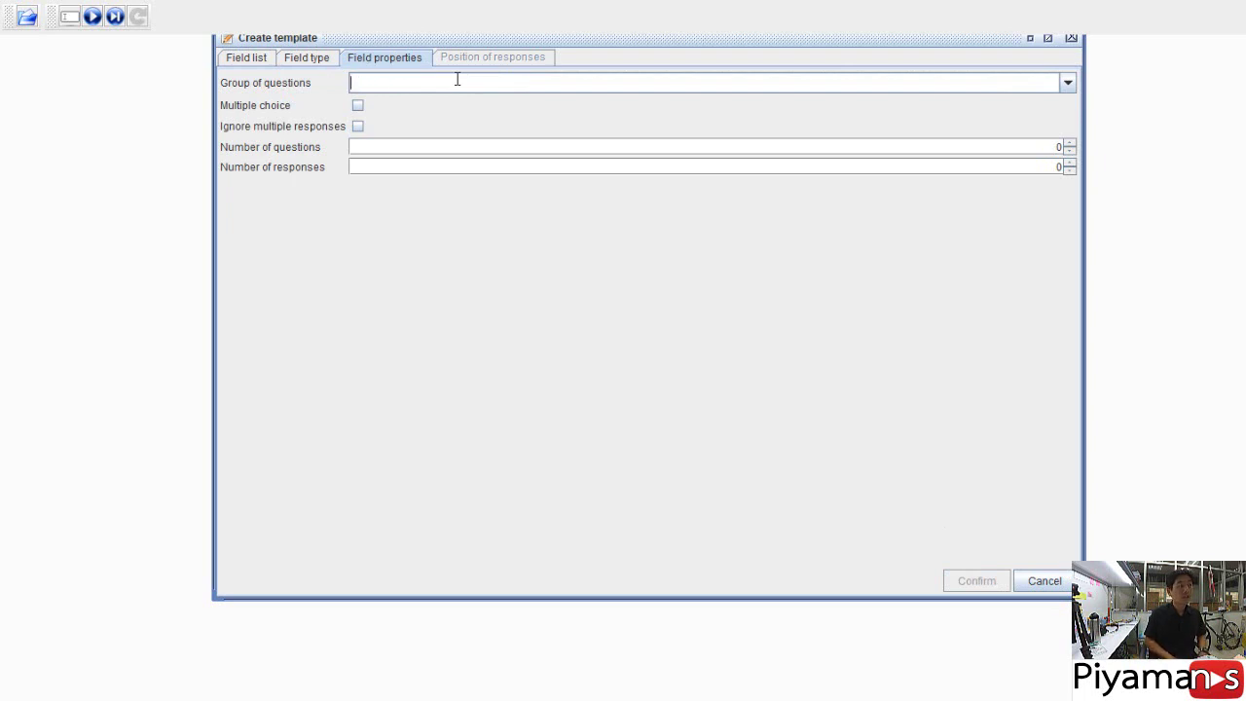
type("ID Field")
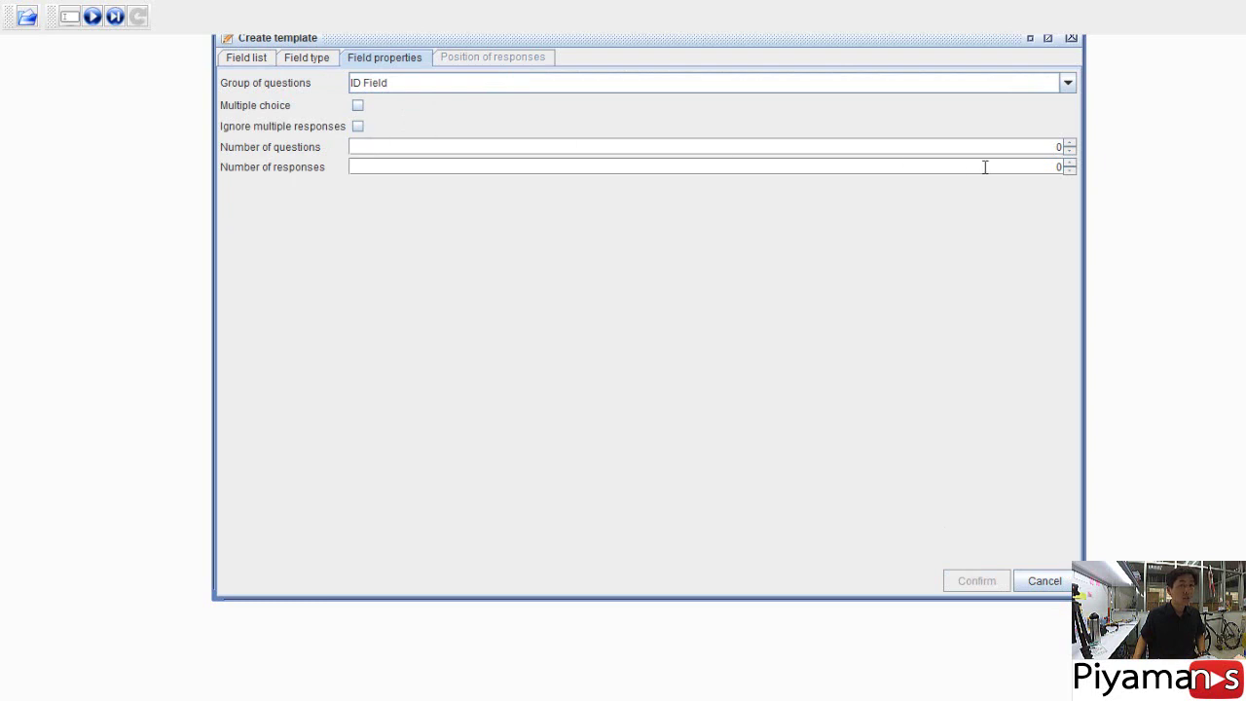
left_click(1047, 147)
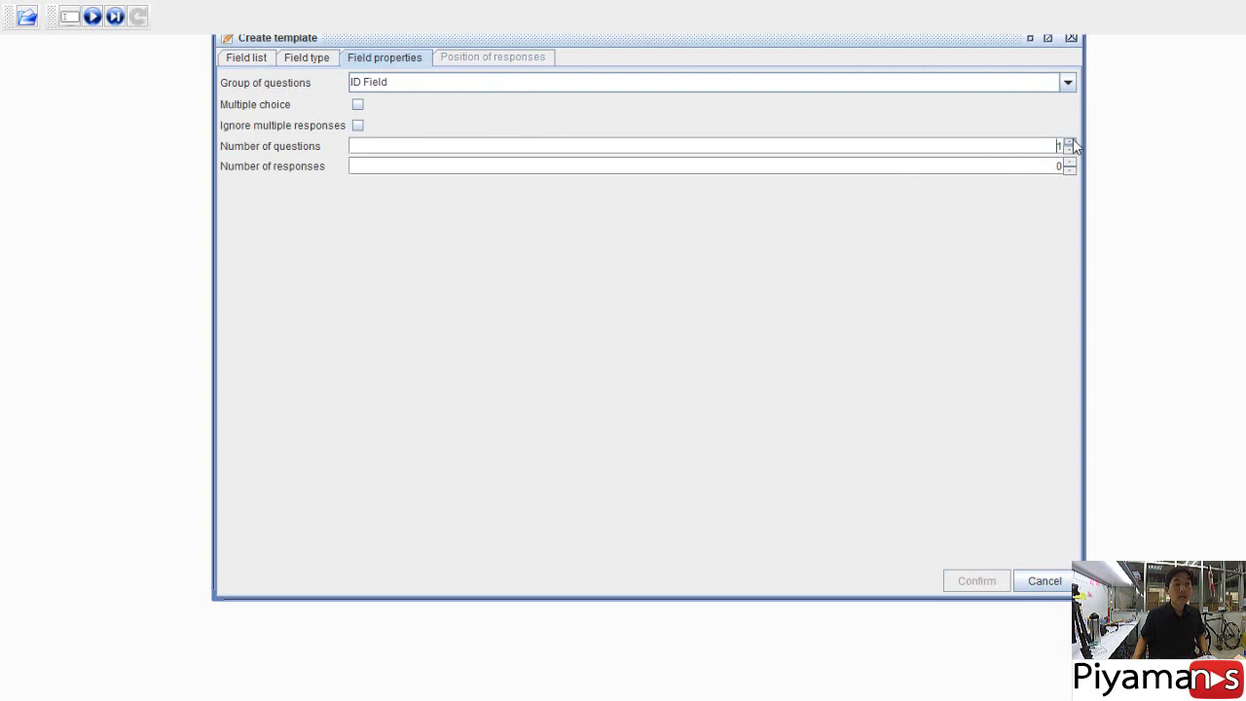
type("10")
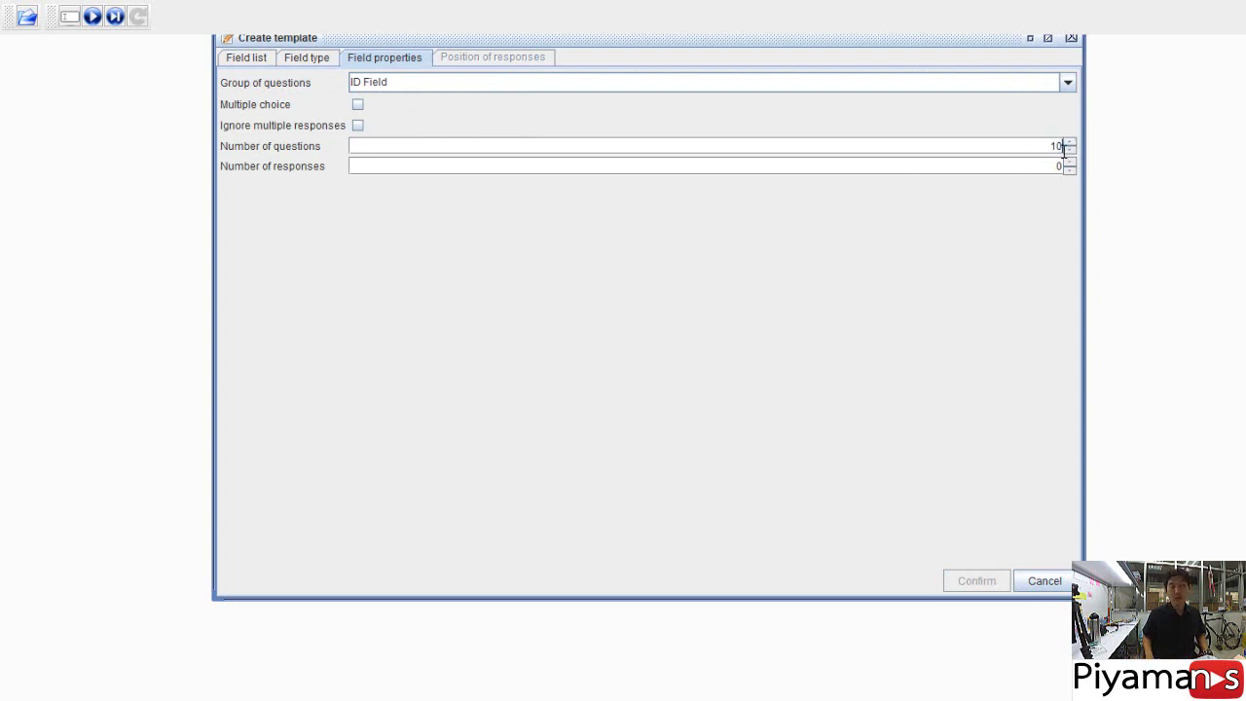
double_click(1068, 167)
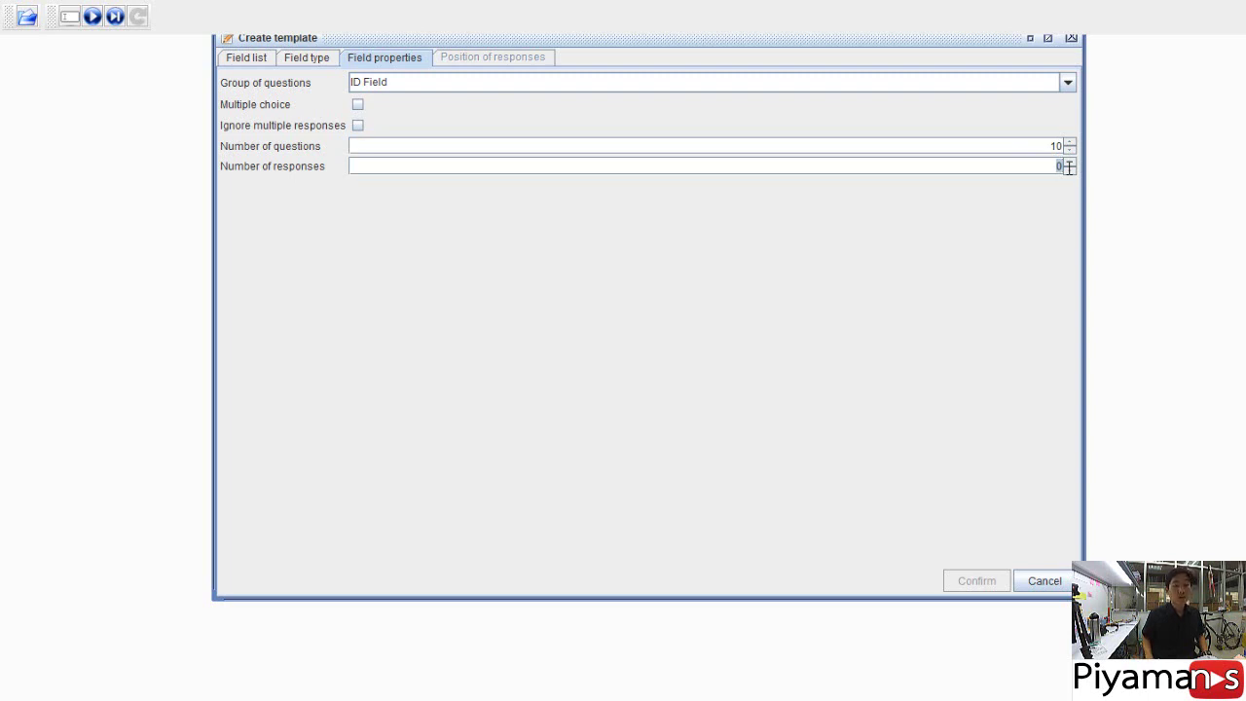
type("10")
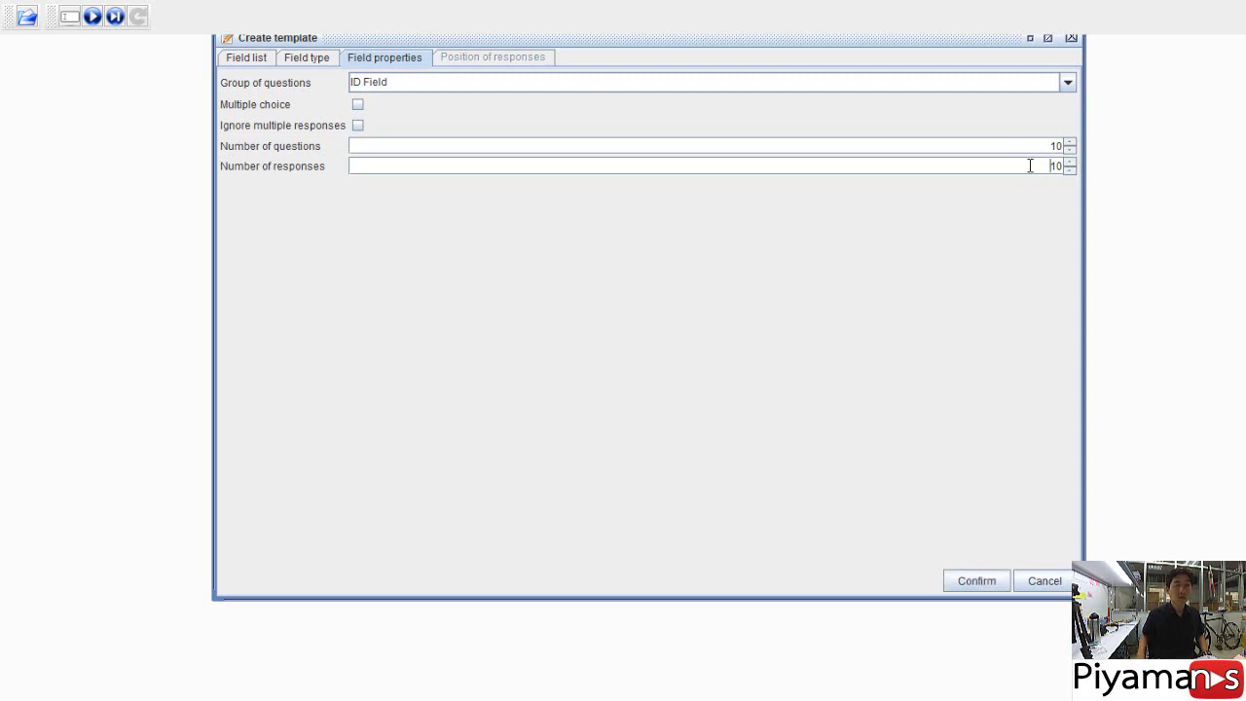
left_click(988, 589)
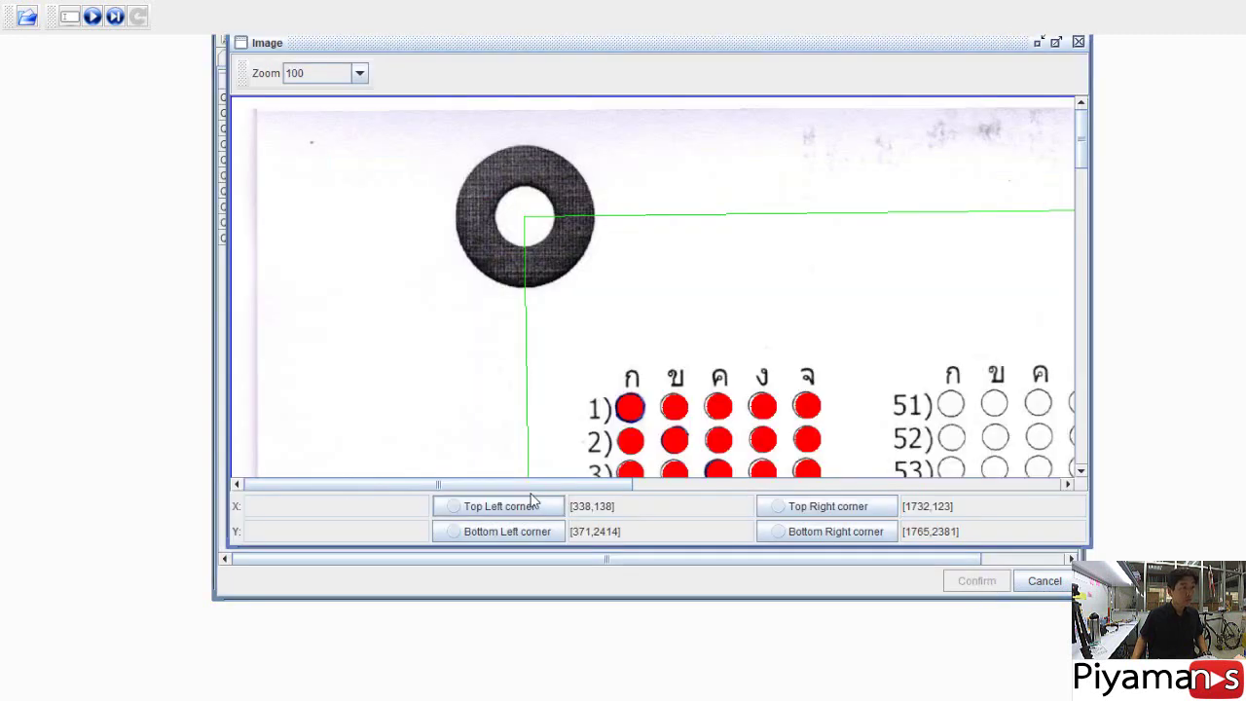
Mark the ID Field response grid on the N# table from the first row's 0 bubble to the last row's 9 bubble
left_click_drag(534, 488, 964, 501)
scroll(821, 345, "down", 10)
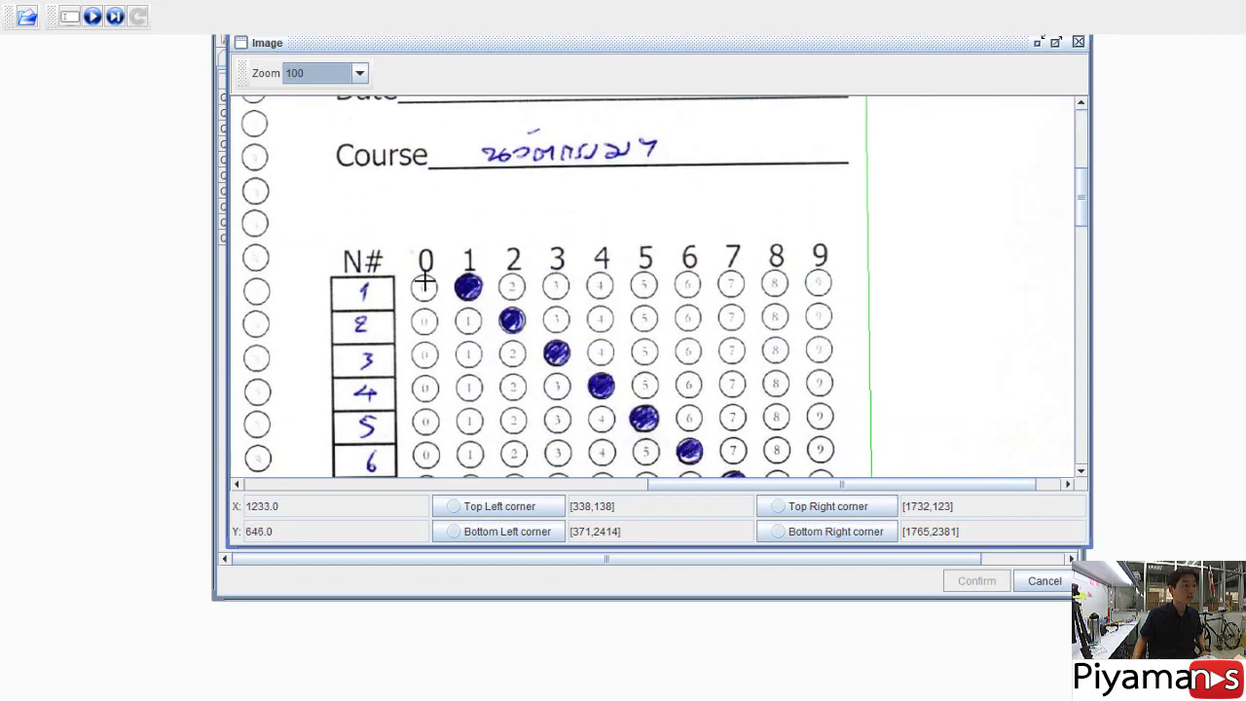
left_click(424, 288)
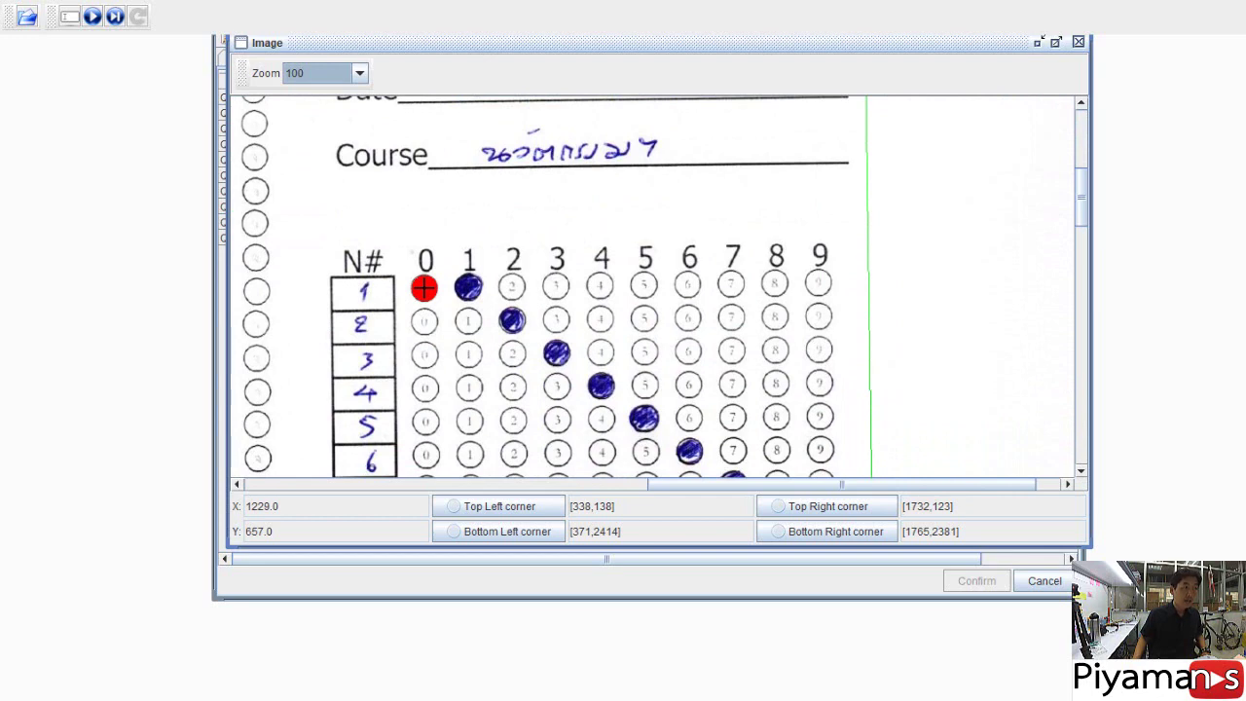
scroll(546, 292, "down", 3)
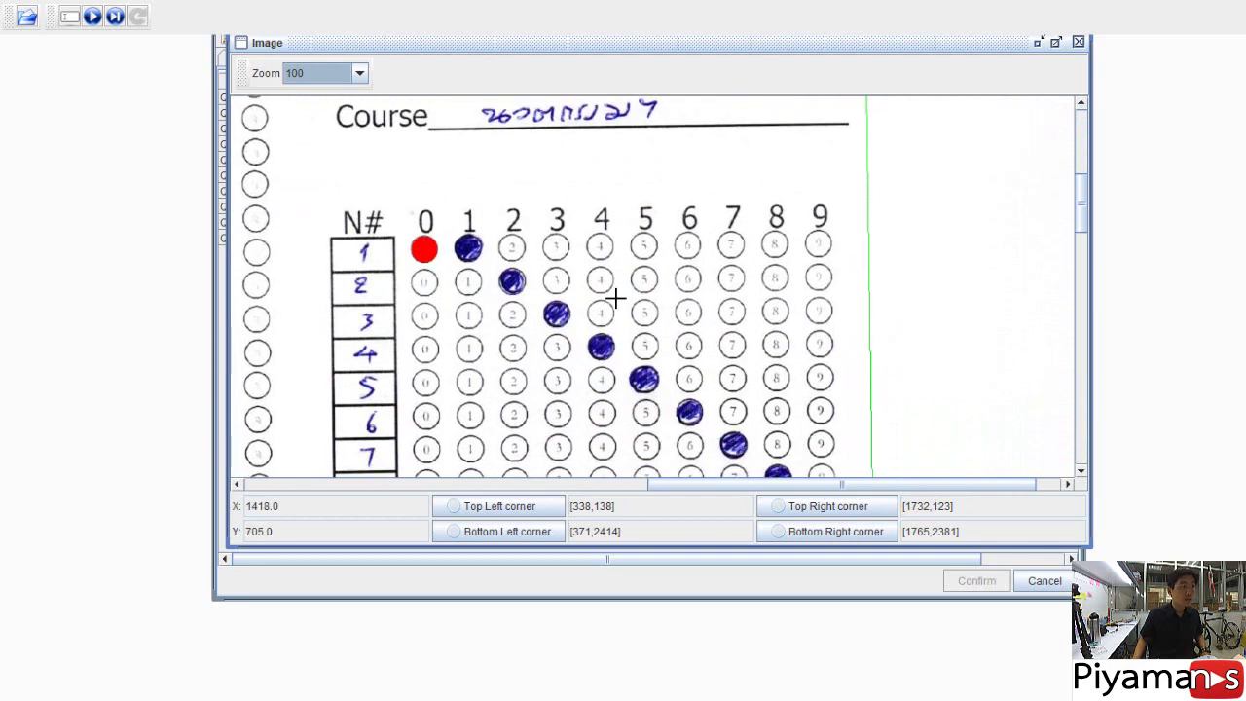
scroll(755, 325, "down", 3)
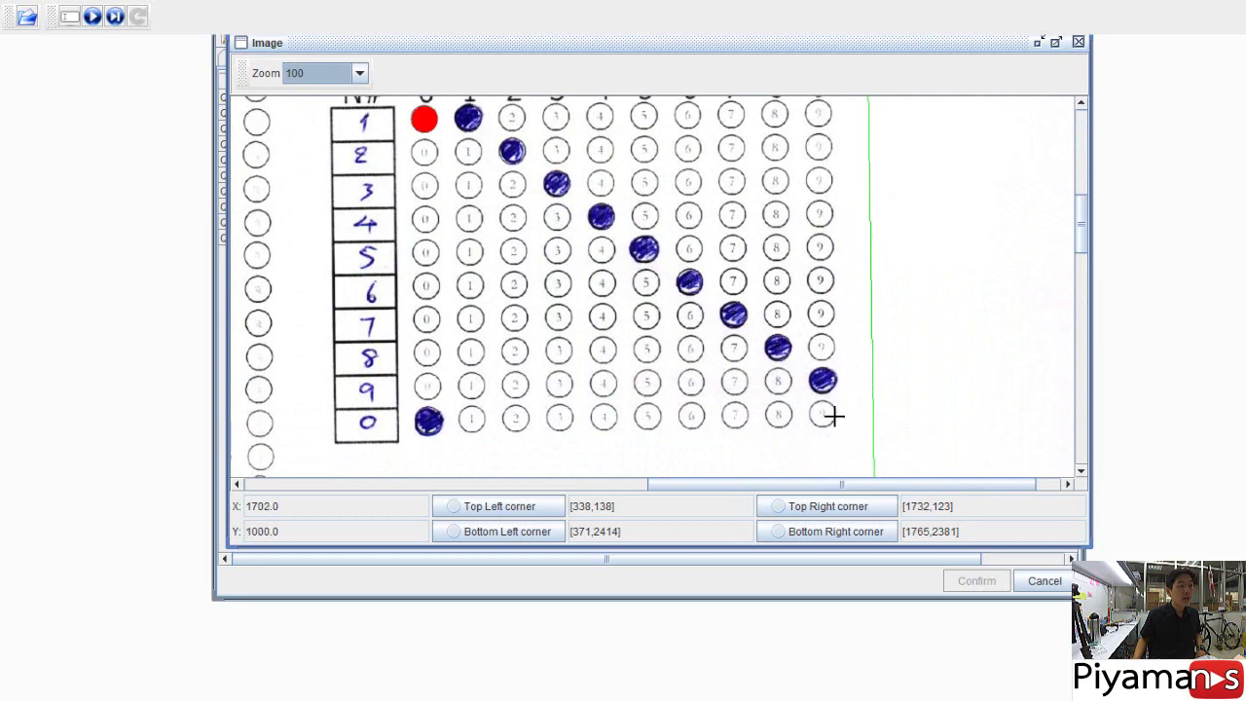
left_click(824, 415)
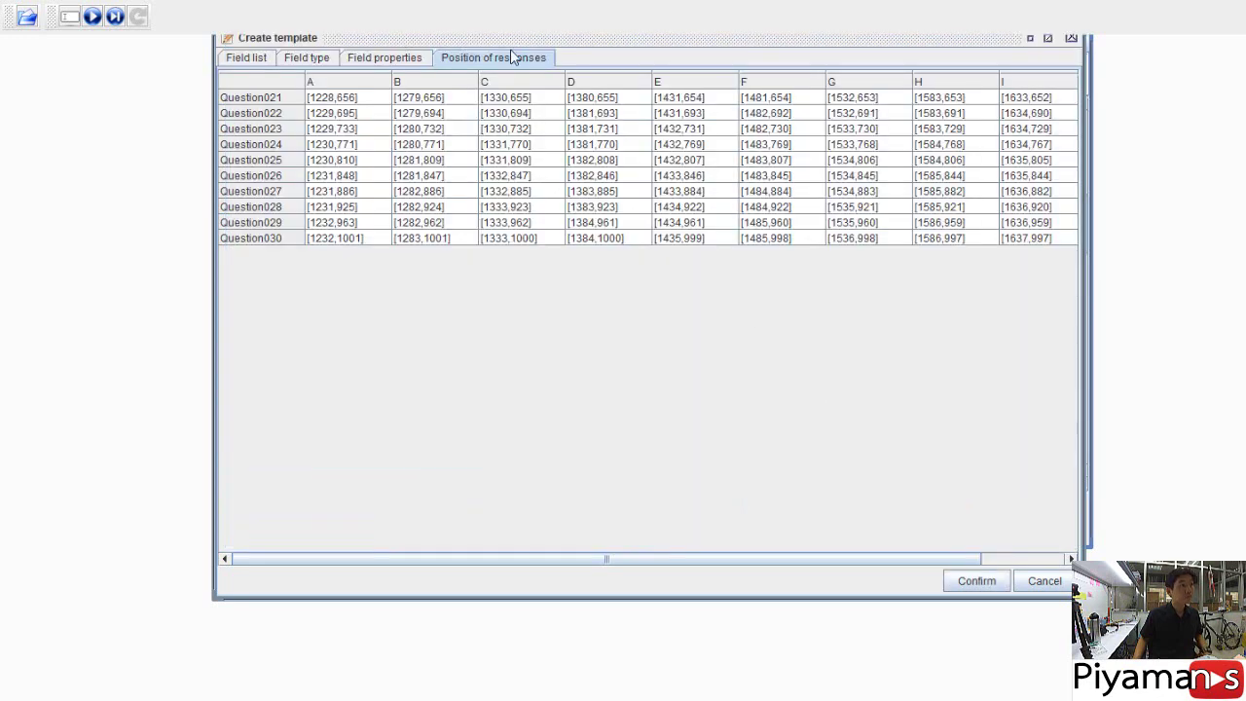
Rename the ID Field response columns A, B and C to 0, 1 and 2
left_click_drag(697, 47, 742, 147)
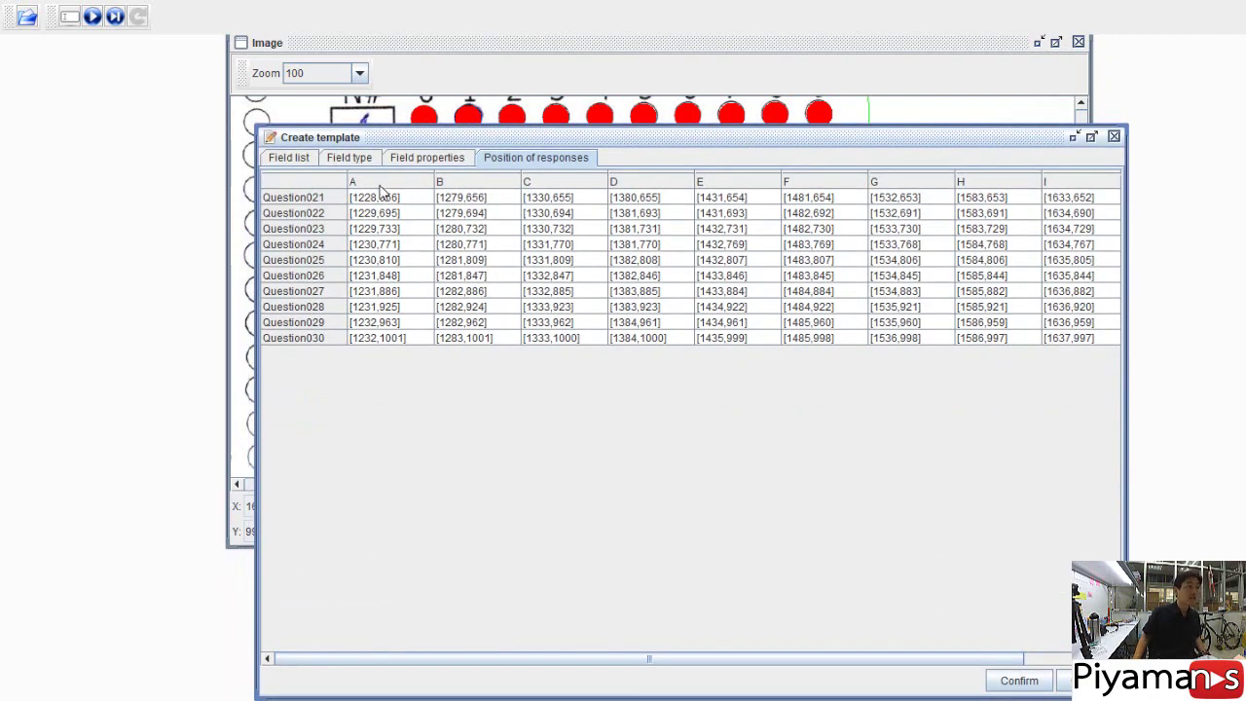
double_click(382, 185)
key("BackSpace")
type("0")
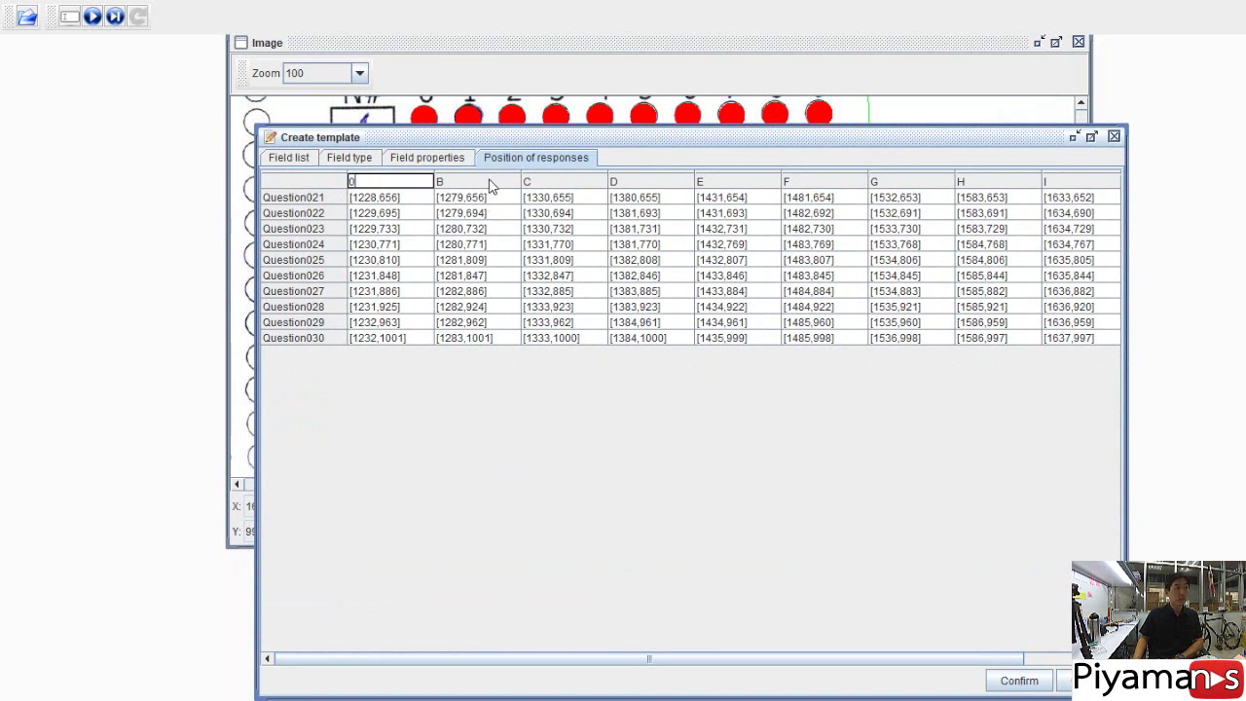
double_click(487, 182)
key("BackSpace")
type("1")
double_click(584, 181)
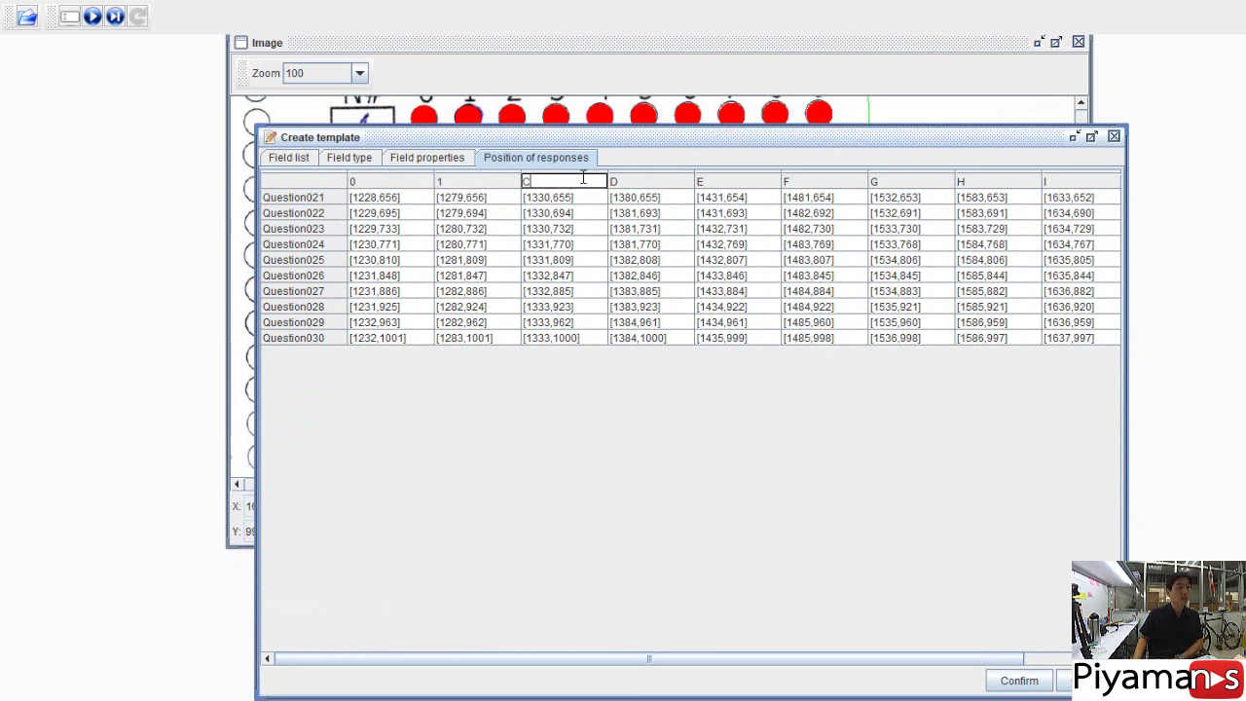
key("BackSpace")
type("2")
Rename the response columns D, E and F to 3, 4 and 5
double_click(643, 182)
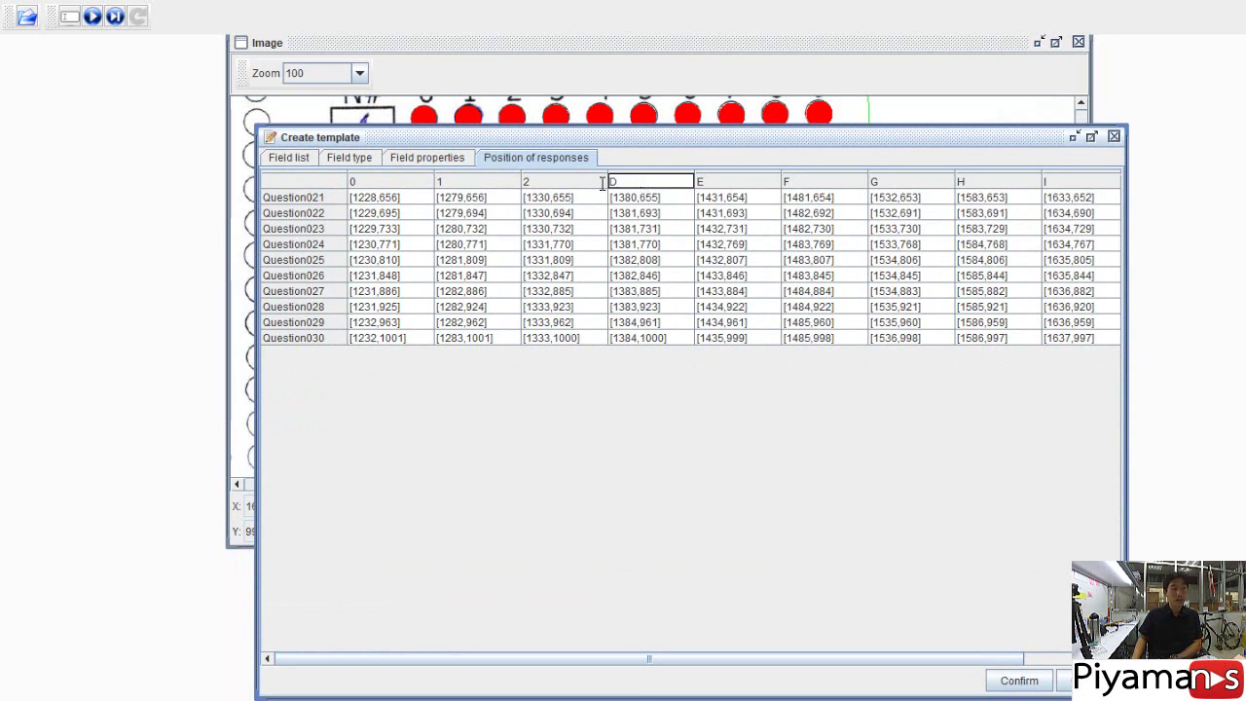
key("BackSpace")
type("3")
double_click(752, 183)
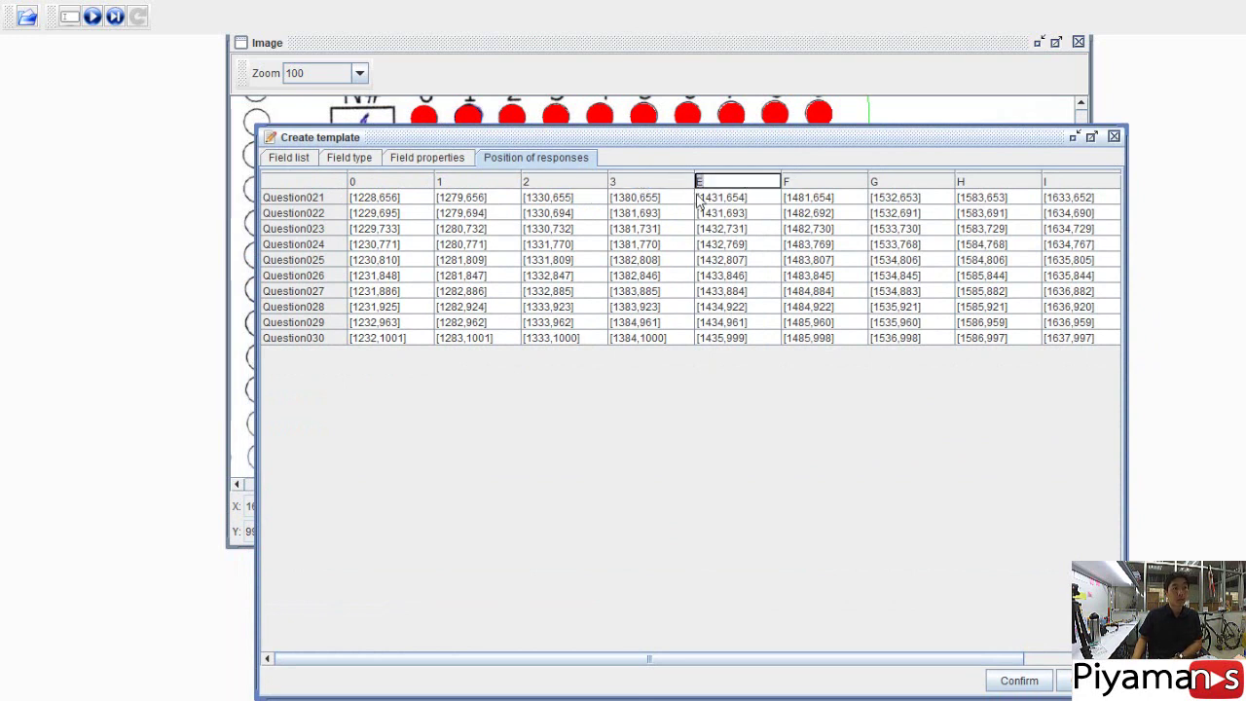
key("BackSpace")
type("4")
double_click(790, 185)
key("BackSpace")
type("5")
Rename the response columns G and H to 6 and 7
double_click(877, 183)
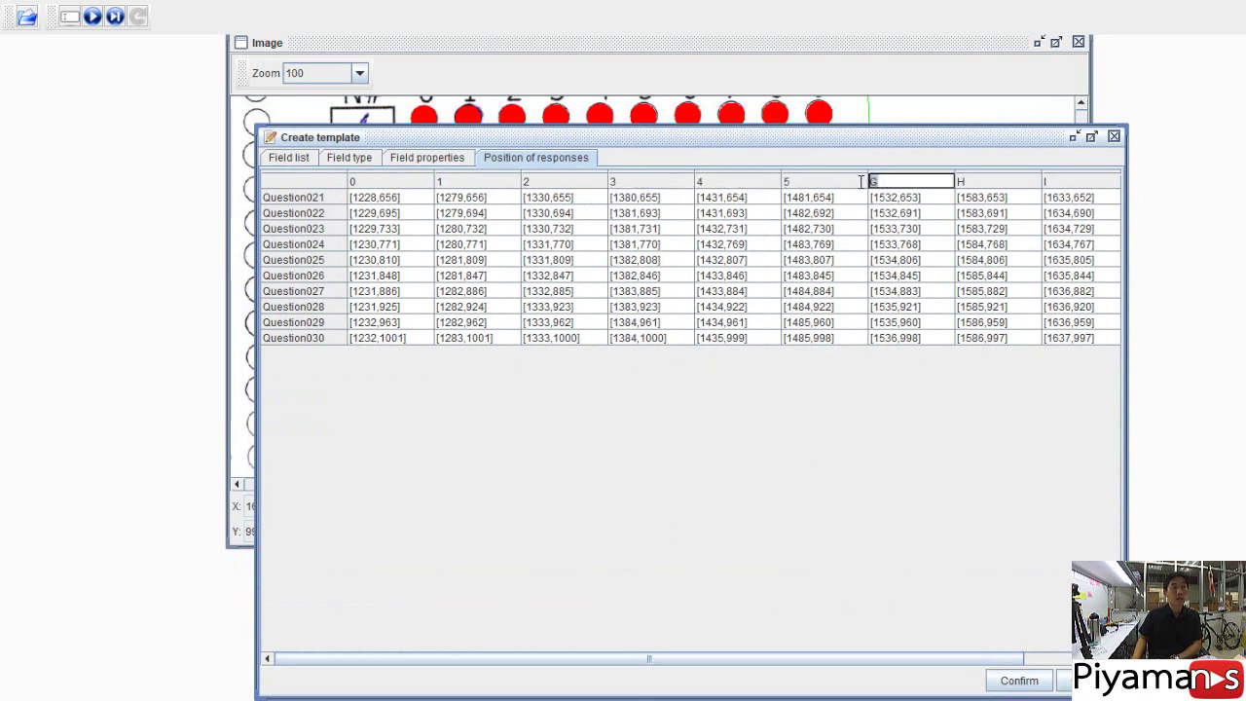
key("BackSpace")
type("6")
double_click(978, 184)
type("7")
double_click(1075, 184)
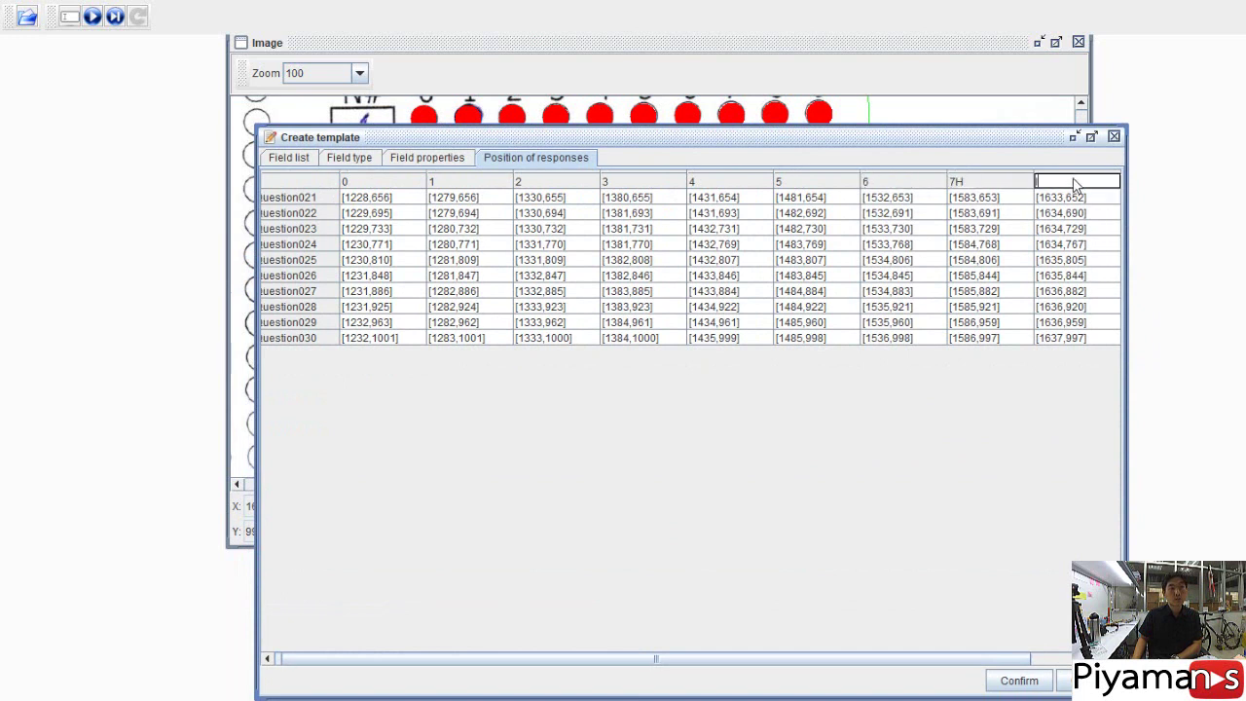
double_click(992, 188)
key("BackSpace")
Rename the response columns I and J to 8 and 9, and confirm the ID Field response positions
double_click(1080, 180)
type("8888")
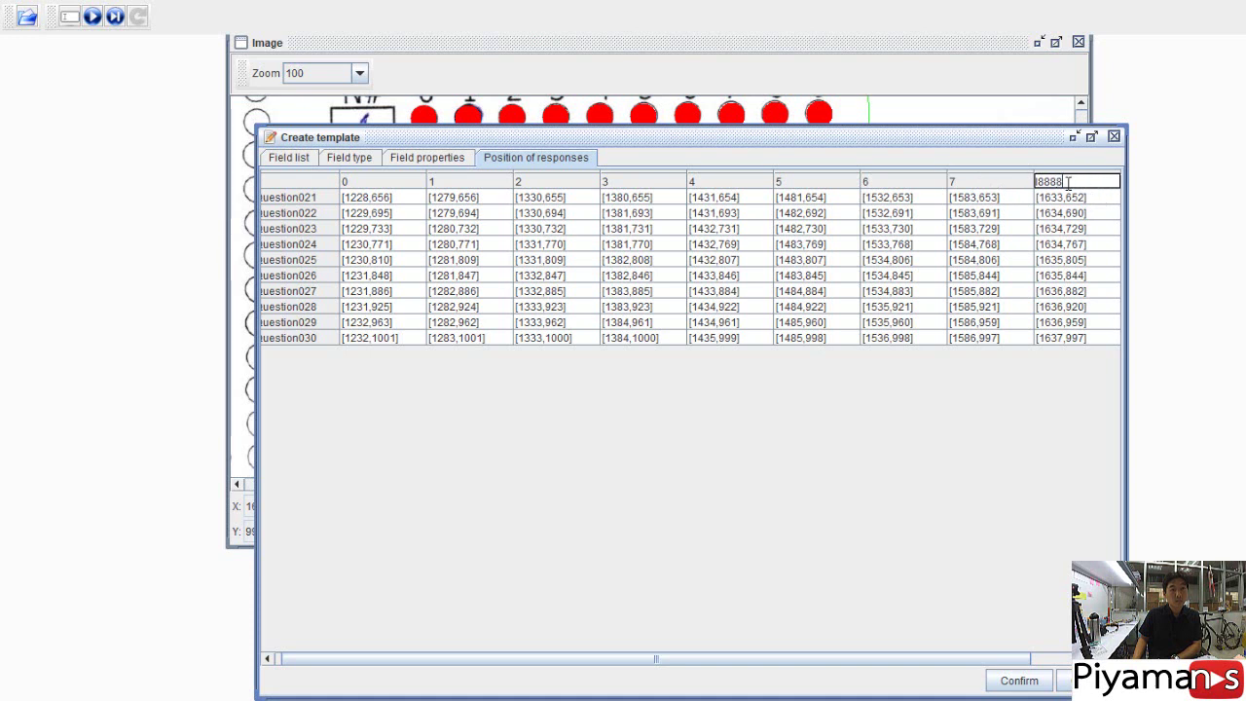
key("ctrl+a")
type("8")
left_click_drag(902, 658, 978, 658)
double_click(1073, 185)
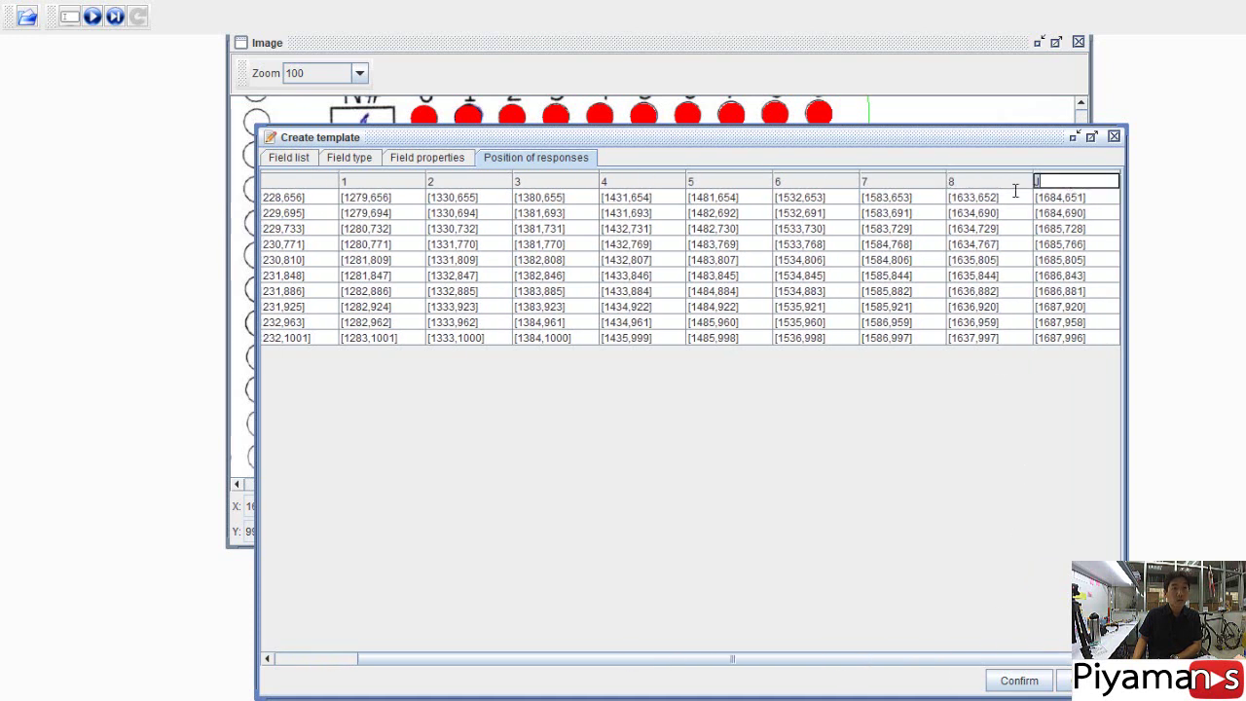
type("9")
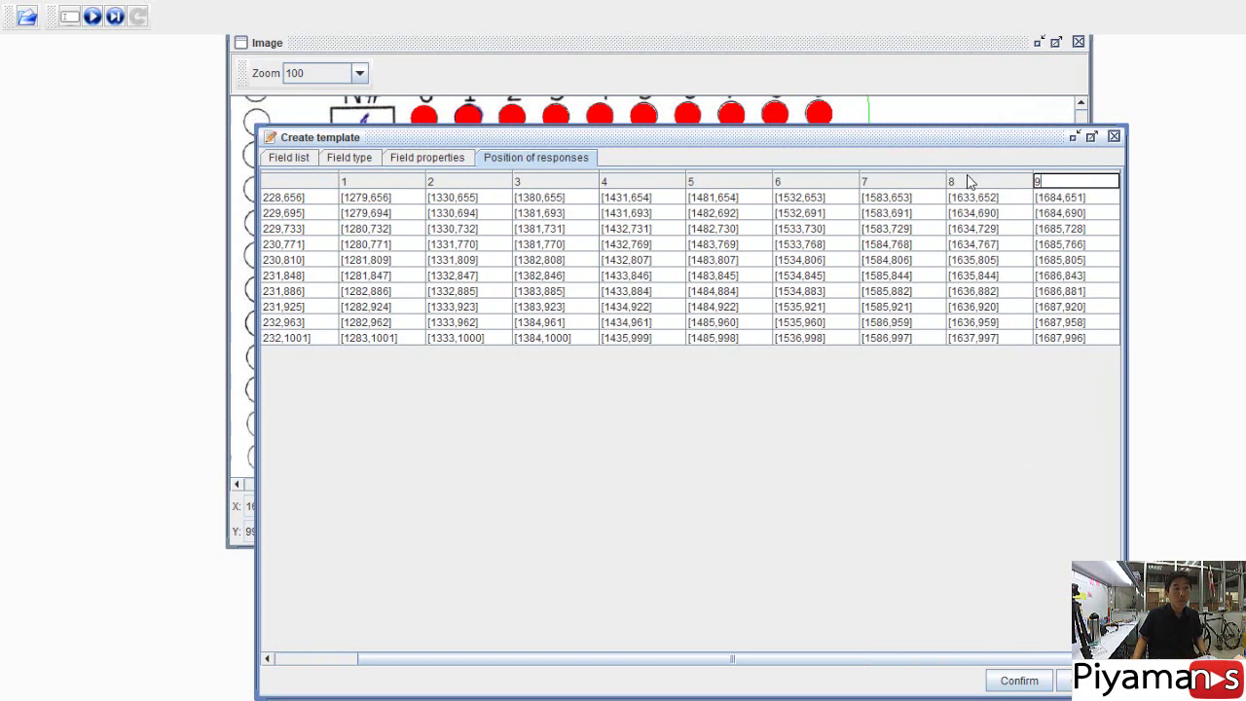
left_click(996, 412)
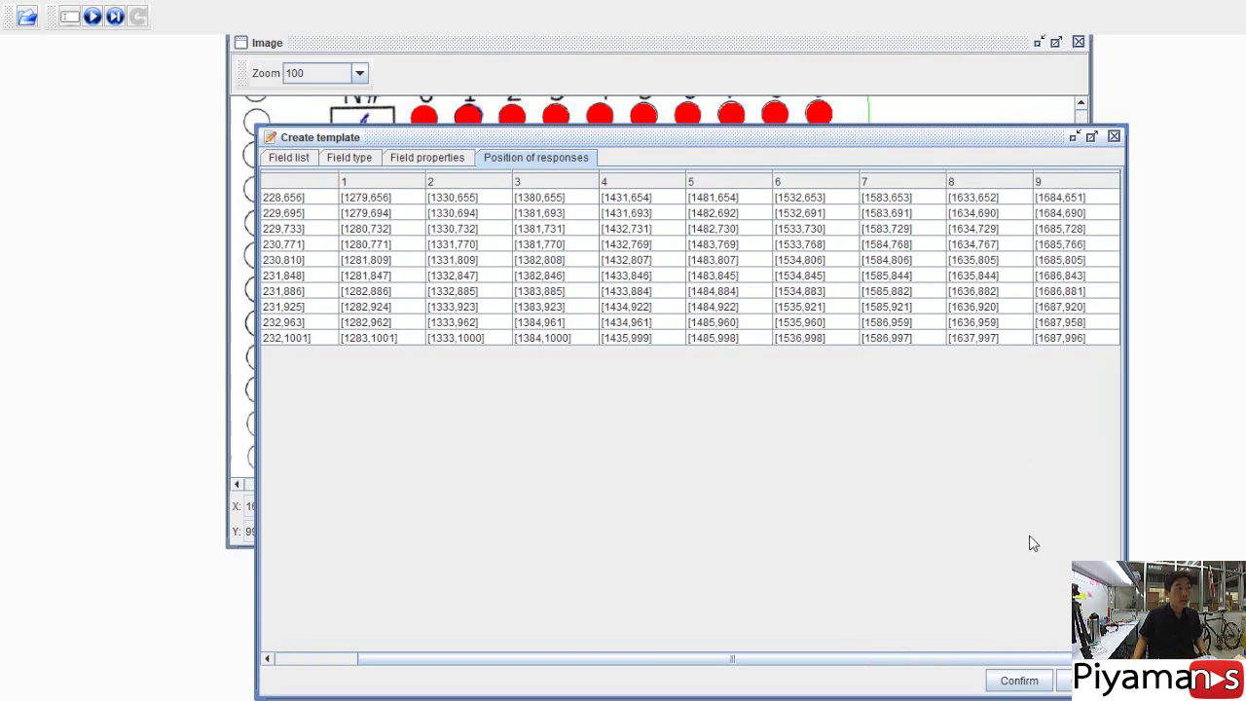
left_click(1019, 681)
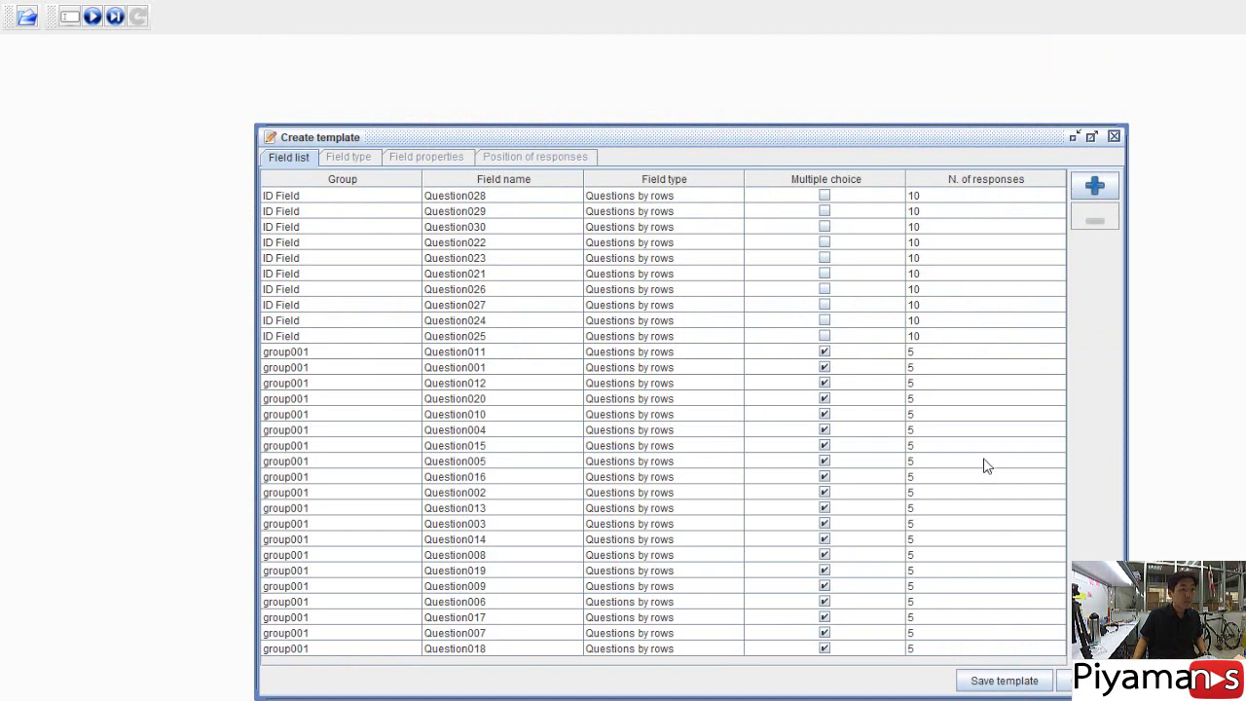
Save the template as filetemp001 in the answer sheet folder
left_click(1029, 681)
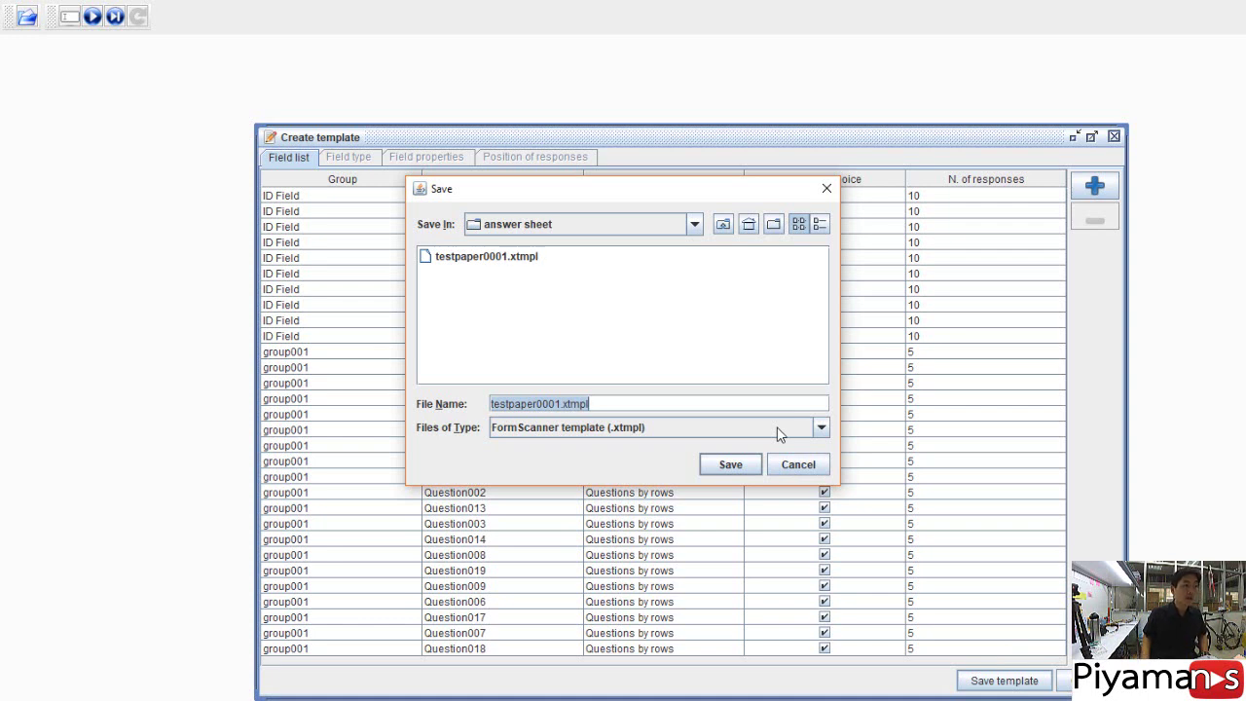
type("temp001")
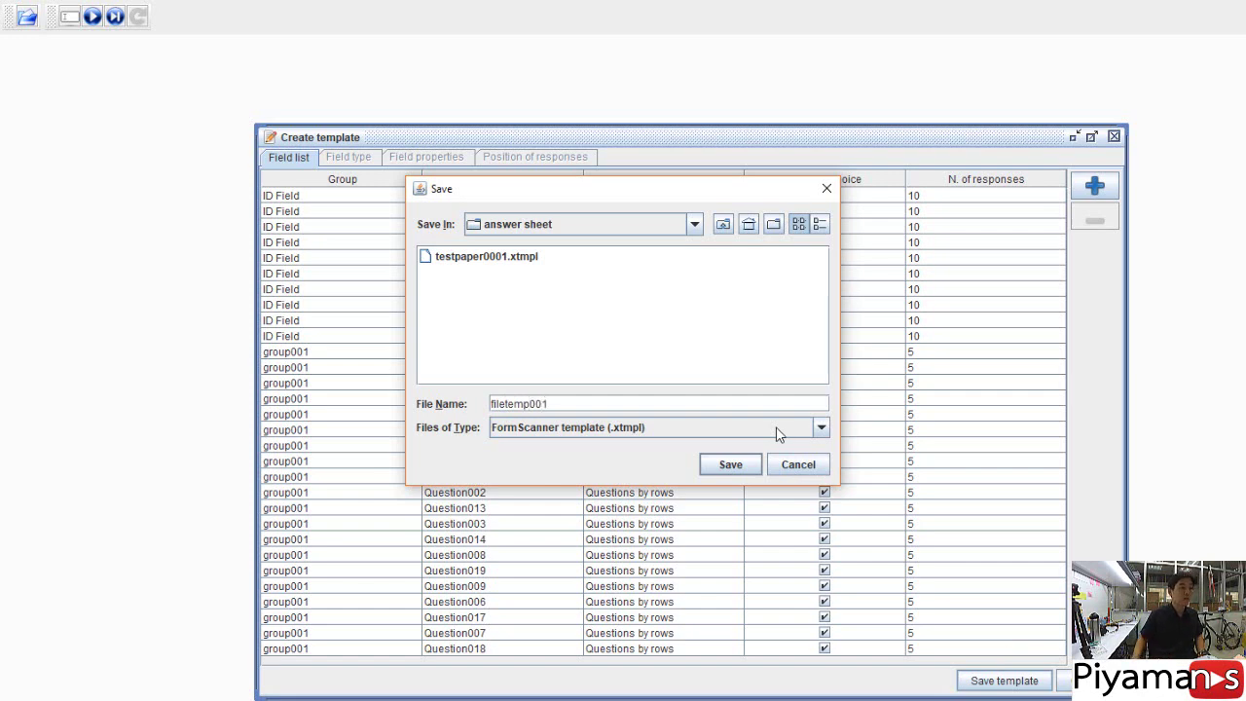
left_click(728, 465)
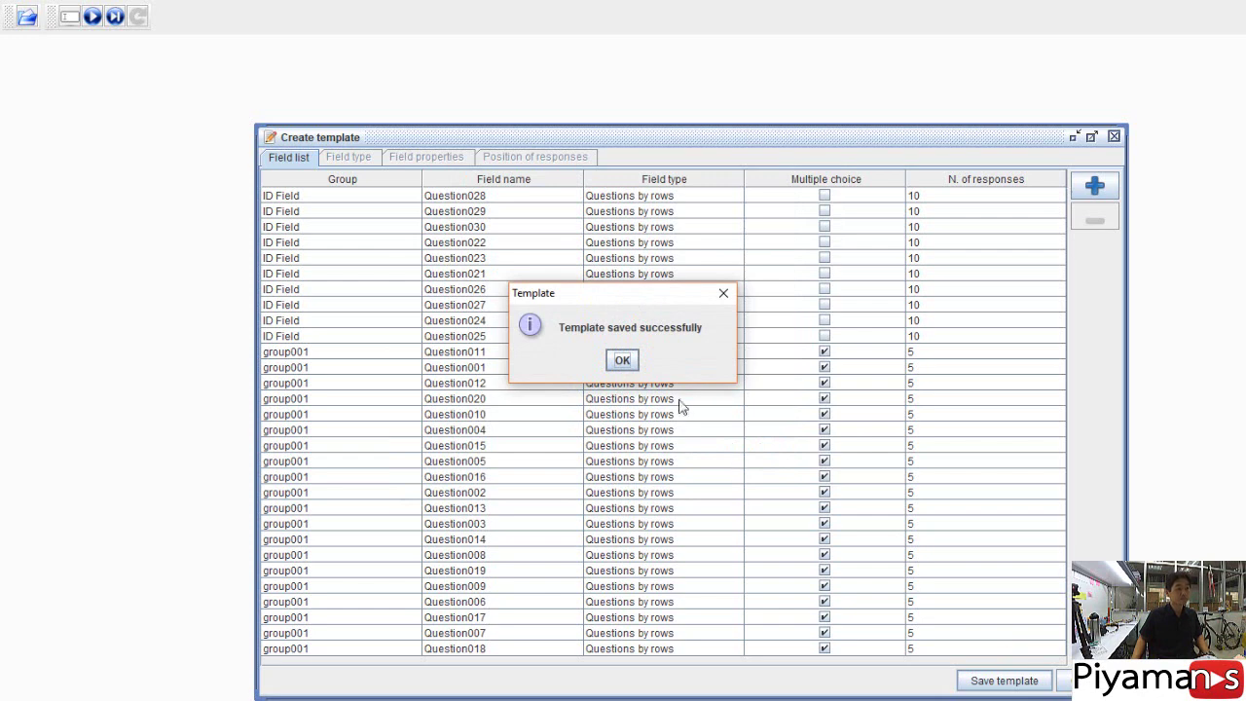
left_click(626, 363)
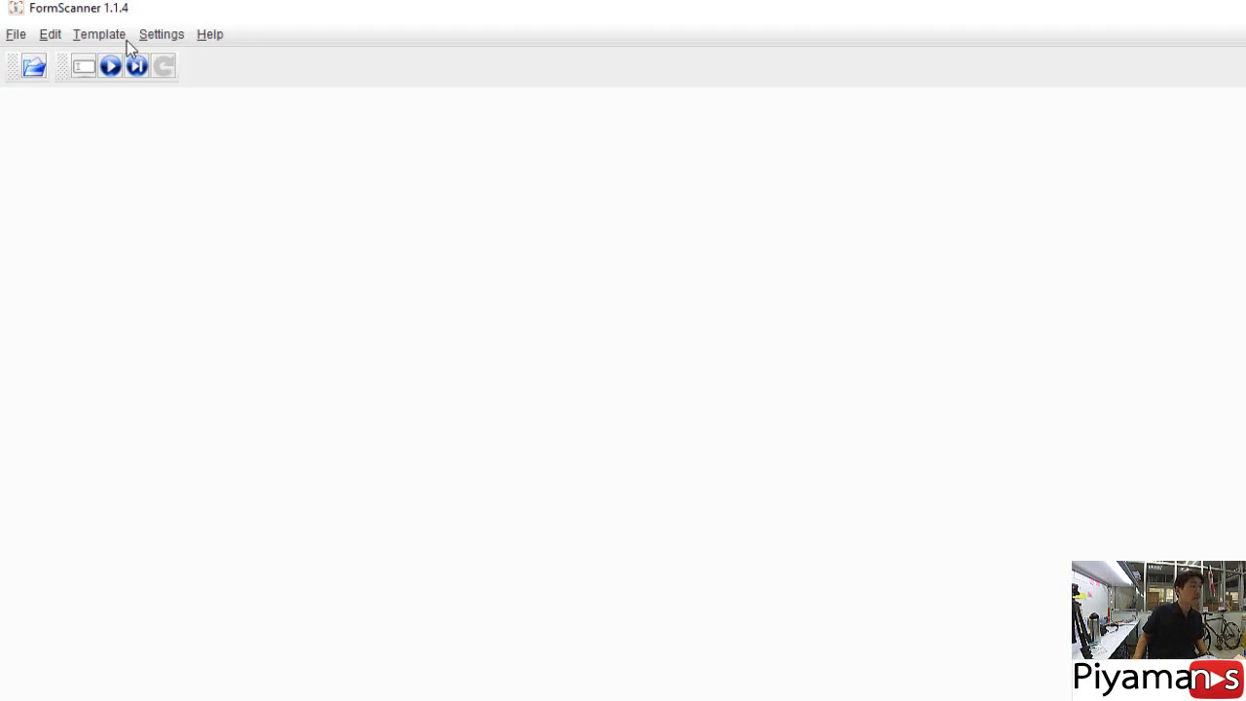
Load the saved FormScanner template filetemp001 from the answer sheet folder
left_click(108, 39)
left_click(114, 84)
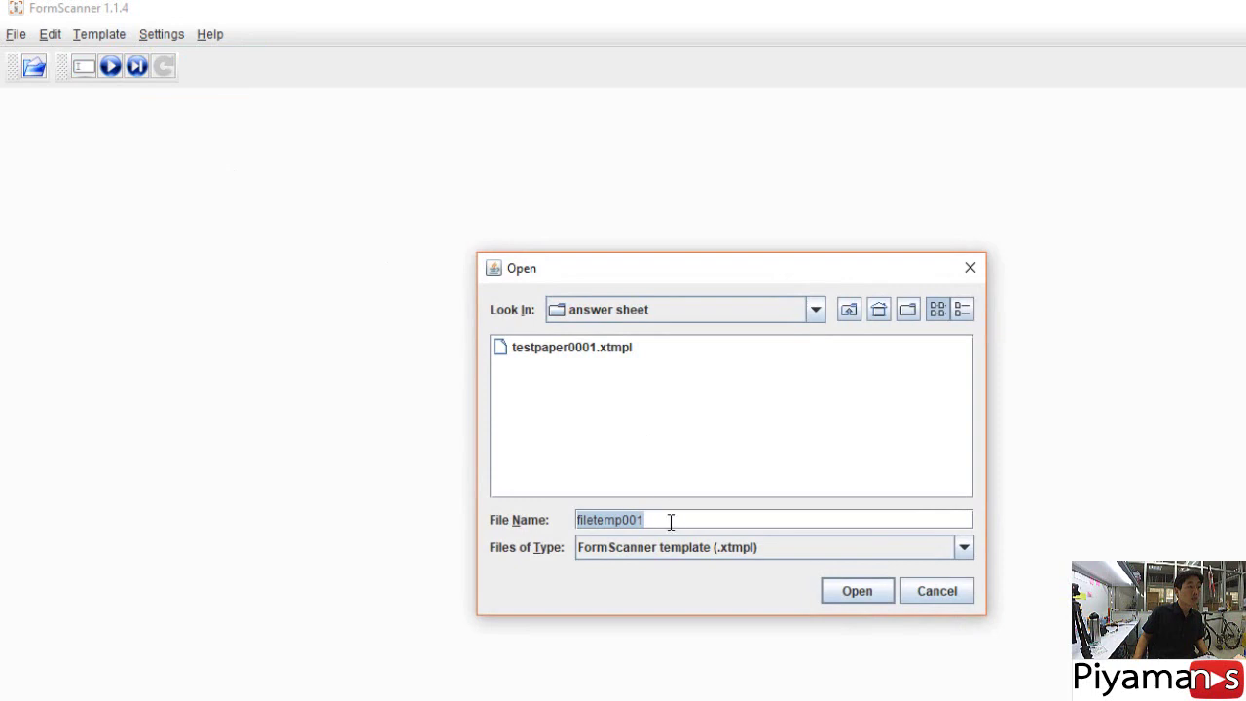
left_click(708, 425)
left_click(697, 520)
double_click(697, 520)
left_click(860, 597)
left_click(731, 470)
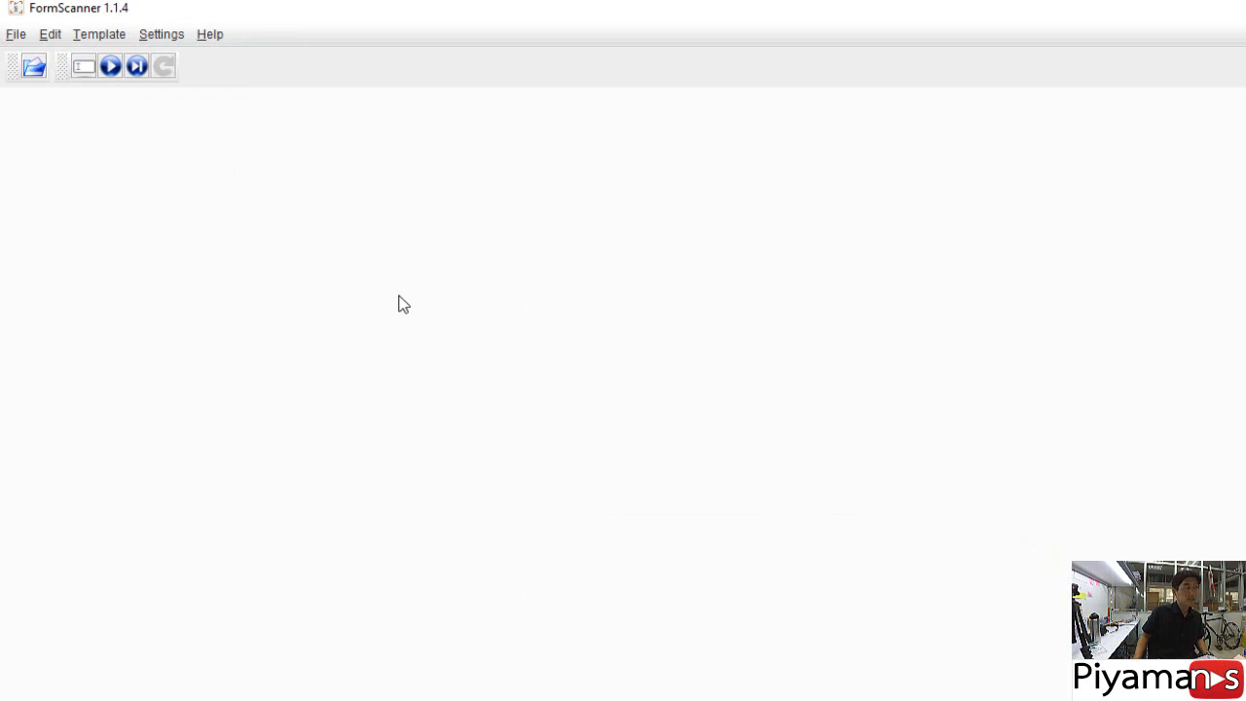
Open the answer sheet images testpaper0001.jpg and testpaper0003.jpg together
left_click(34, 70)
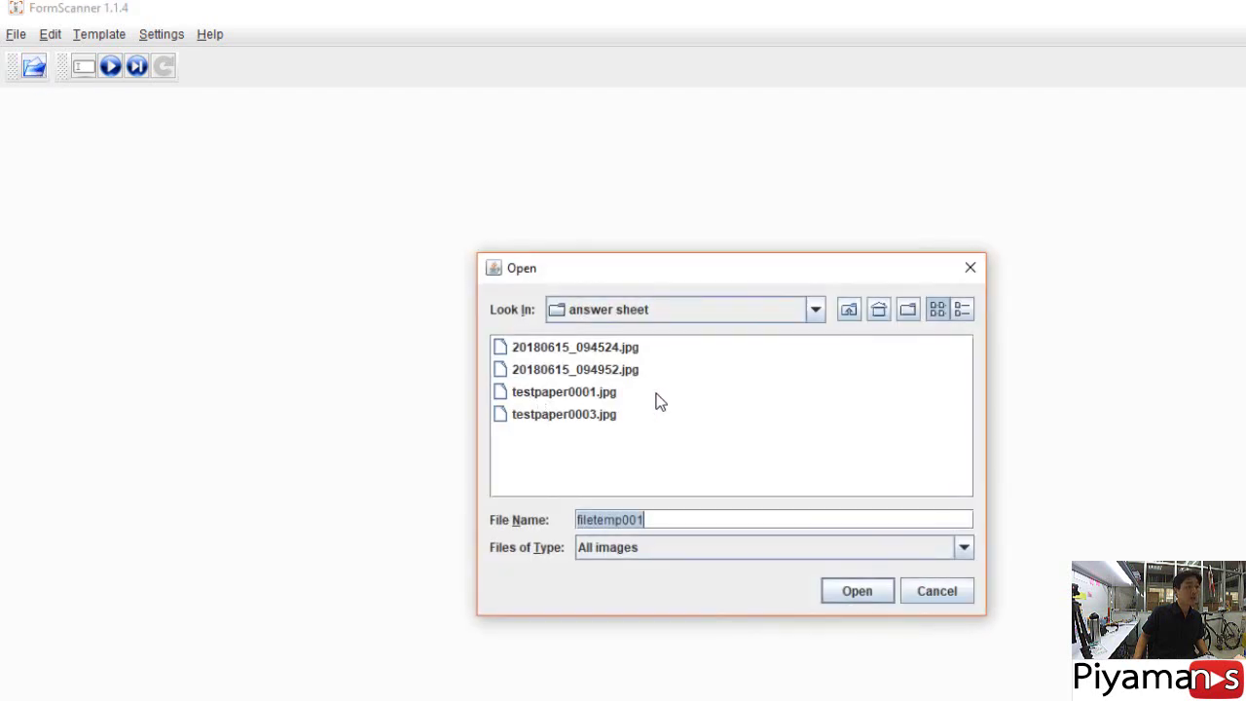
left_click(659, 401)
left_click(599, 392)
left_click(609, 416, "shift")
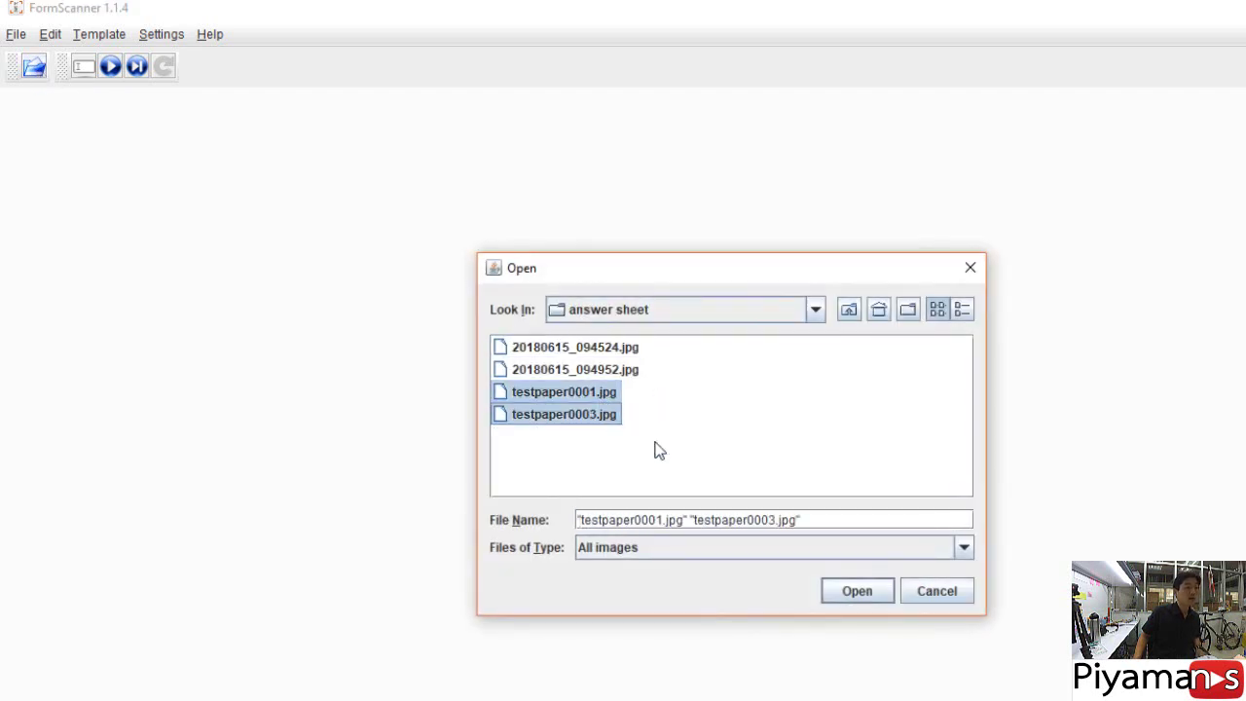
left_click(855, 599)
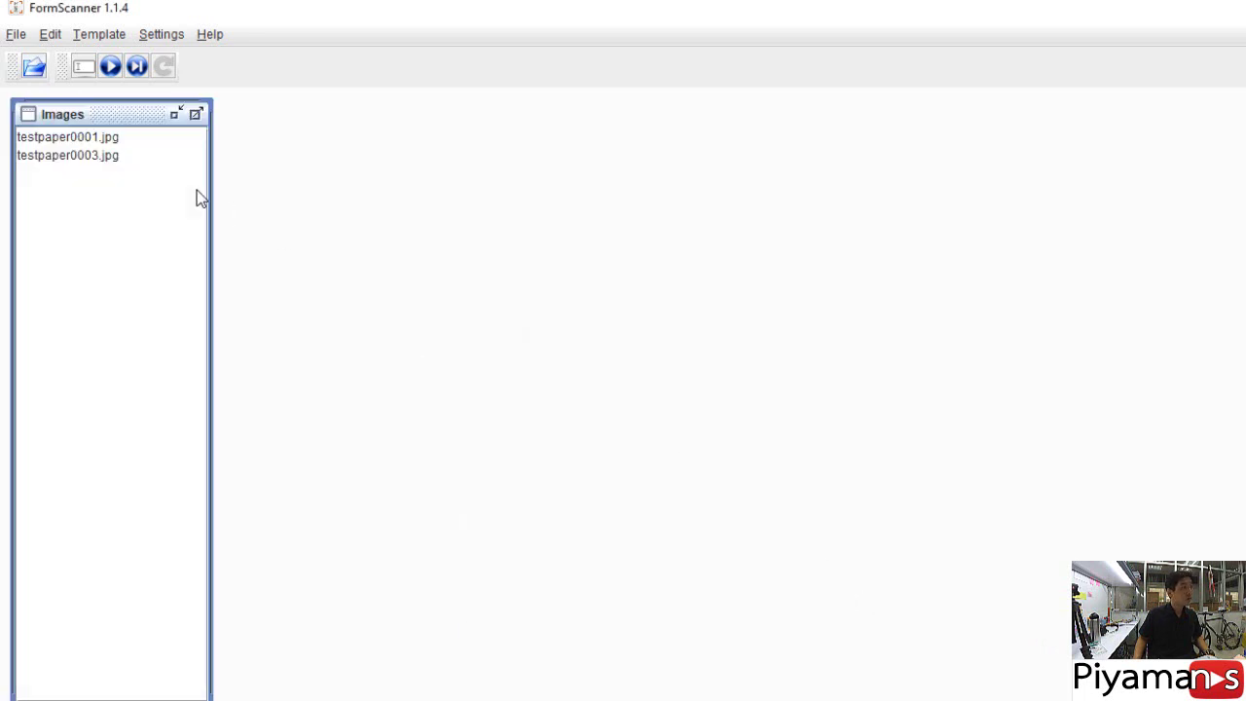
Select testpaper0001.jpg in the image list and scan it with the loaded template
left_click(55, 143)
left_click(58, 160)
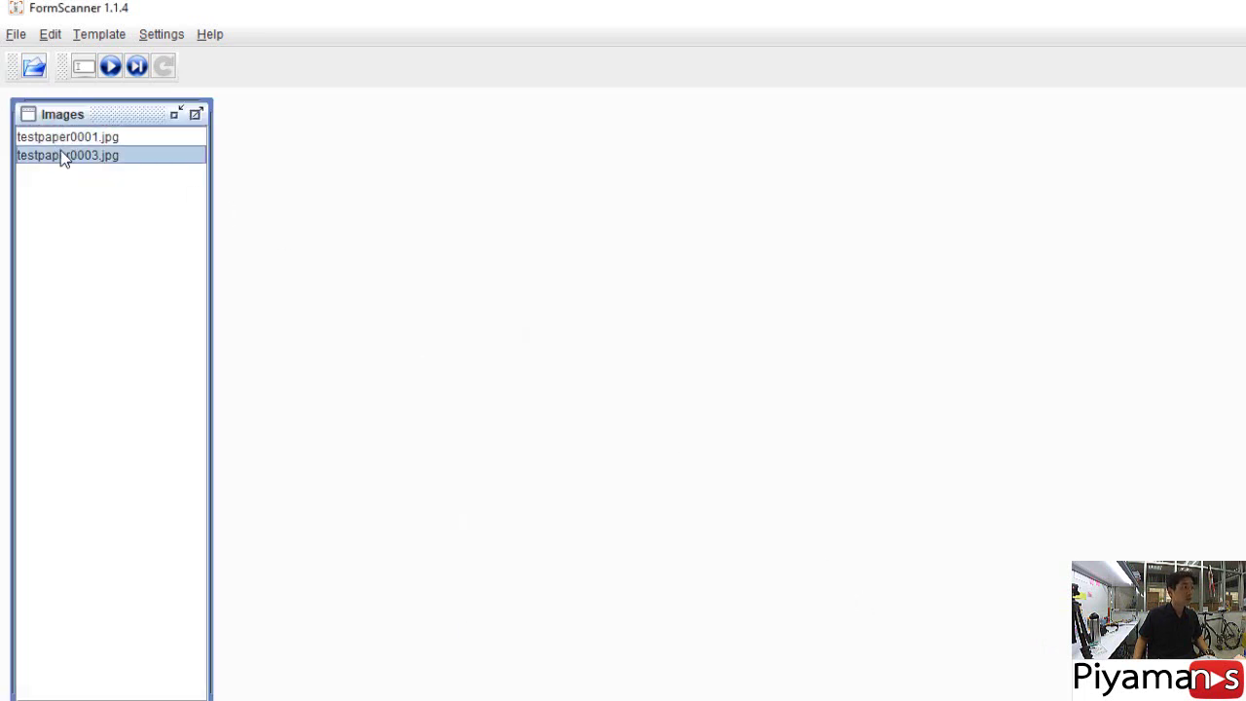
left_click(60, 146)
left_click(109, 156)
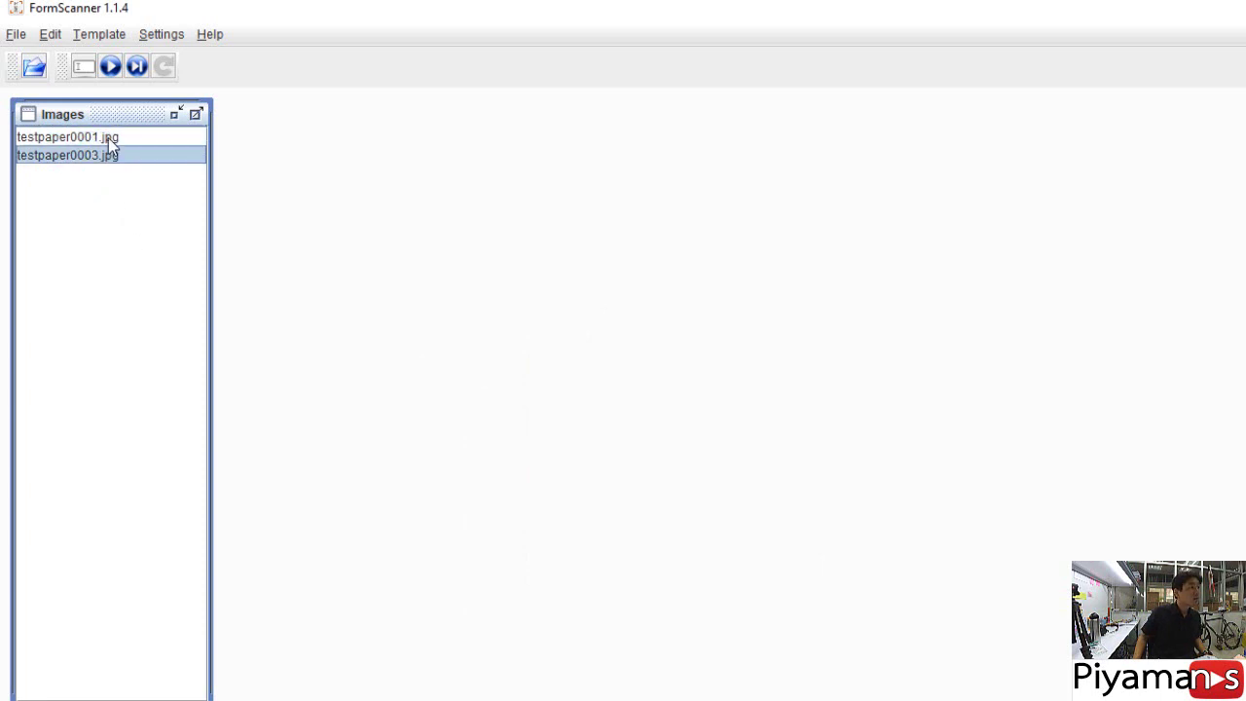
left_click(109, 142)
left_click(137, 66)
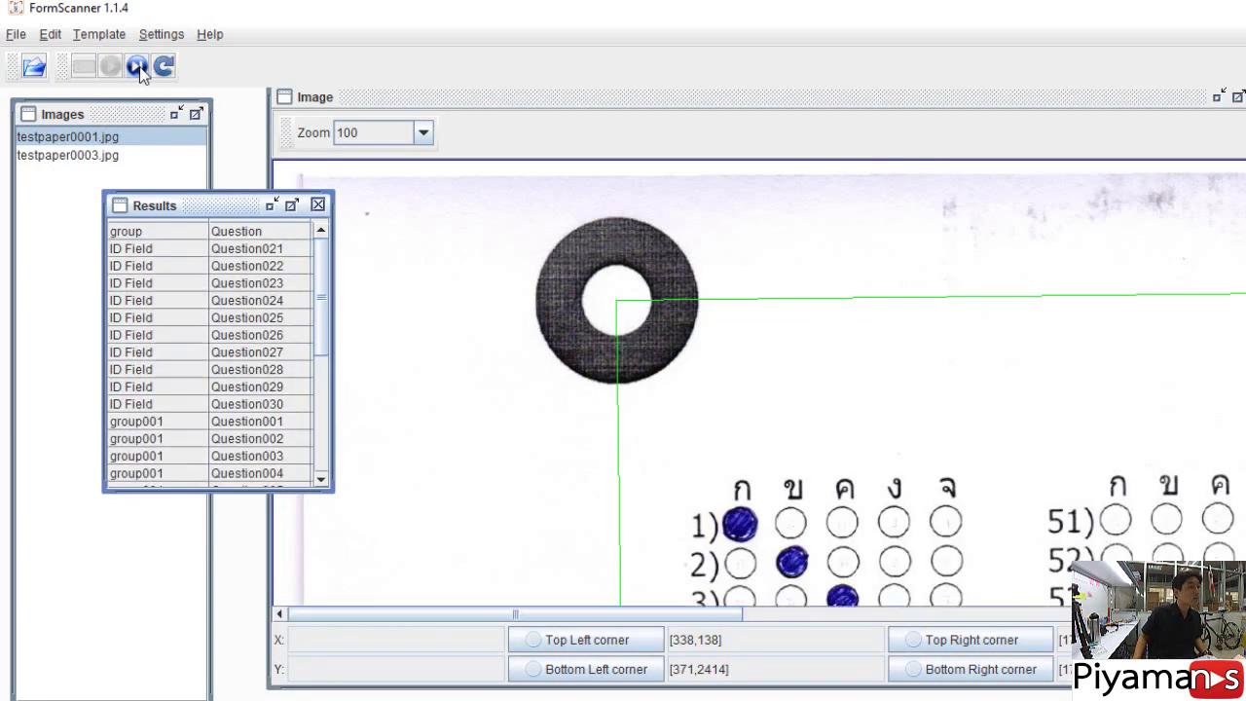
Examine which answer bubbles are detected for questions 1 to 20 on the scanned sheet
scroll(514, 366, "down", 3)
scroll(514, 368, "down", 15)
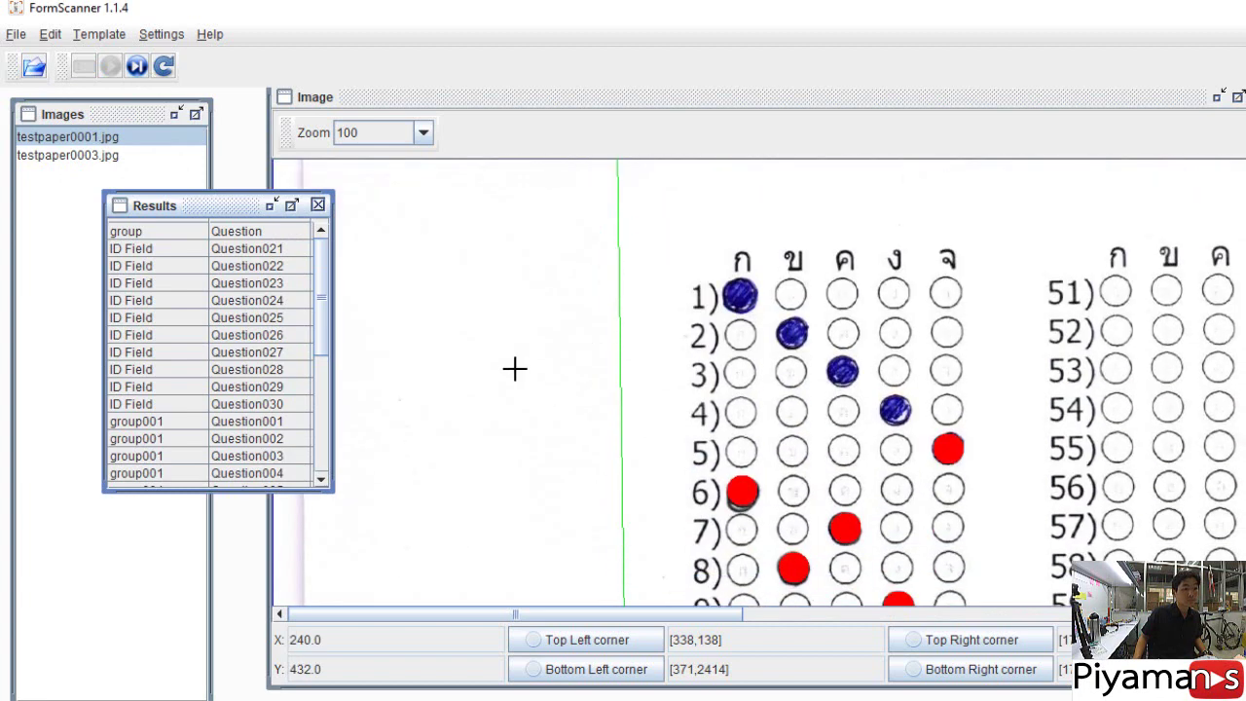
scroll(514, 368, "down", 3)
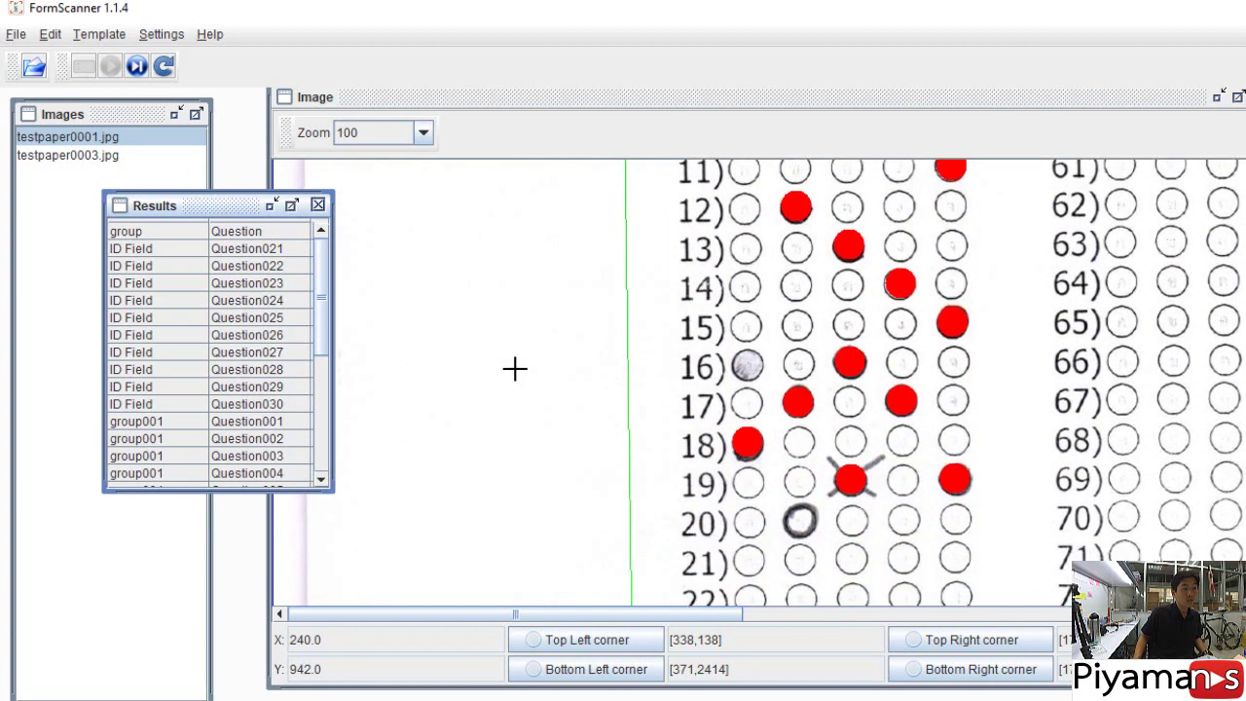
scroll(515, 368, "up", 10)
scroll(514, 368, "up", 3)
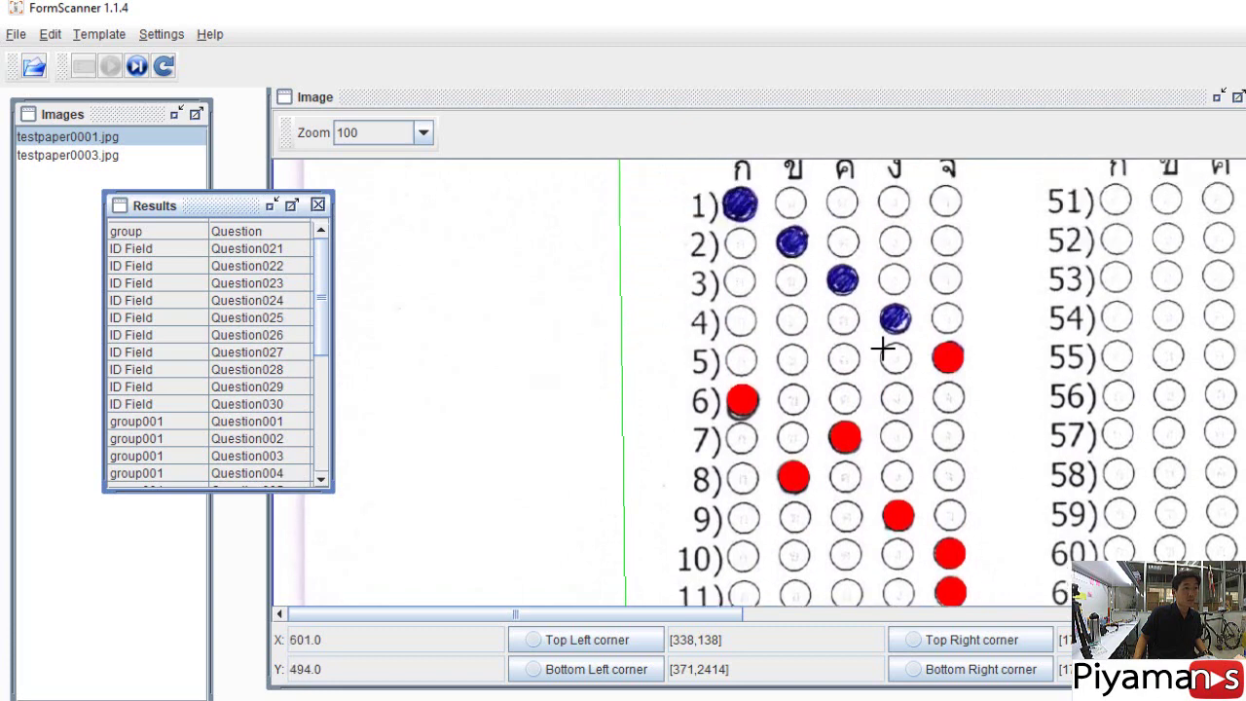
scroll(882, 345, "up", 1)
scroll(883, 349, "down", 4)
scroll(882, 348, "down", 5)
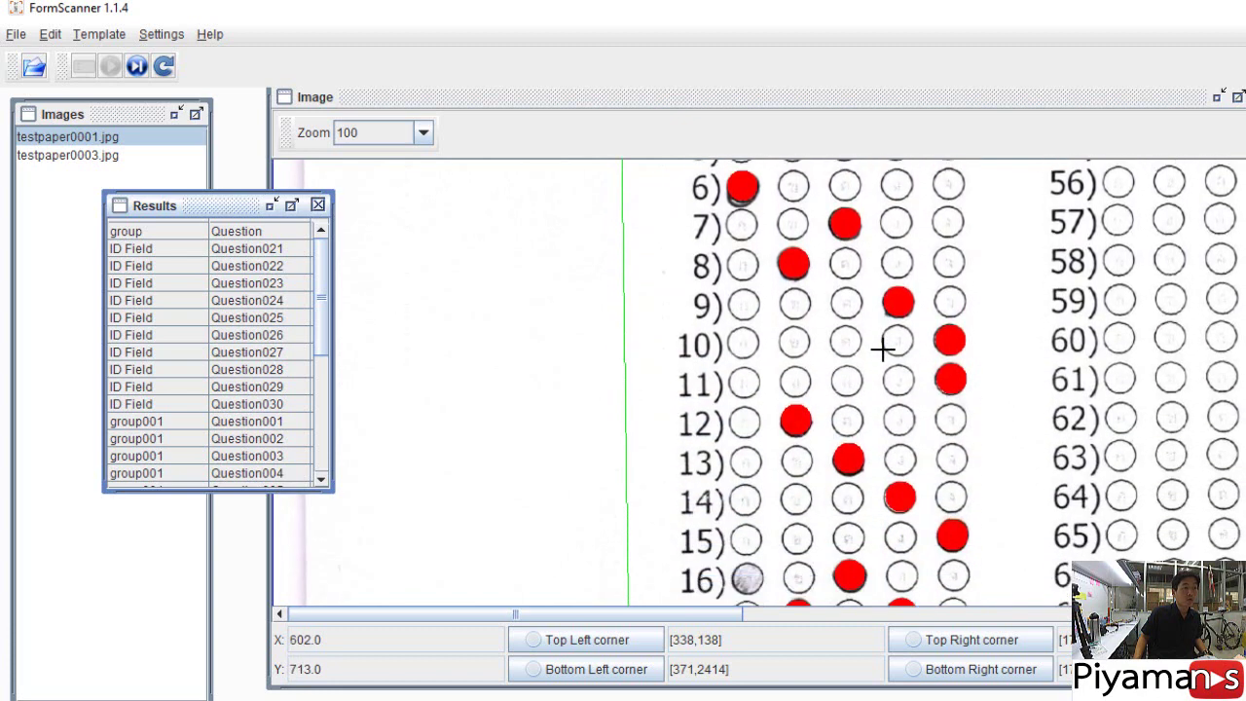
scroll(874, 455, "down", 1)
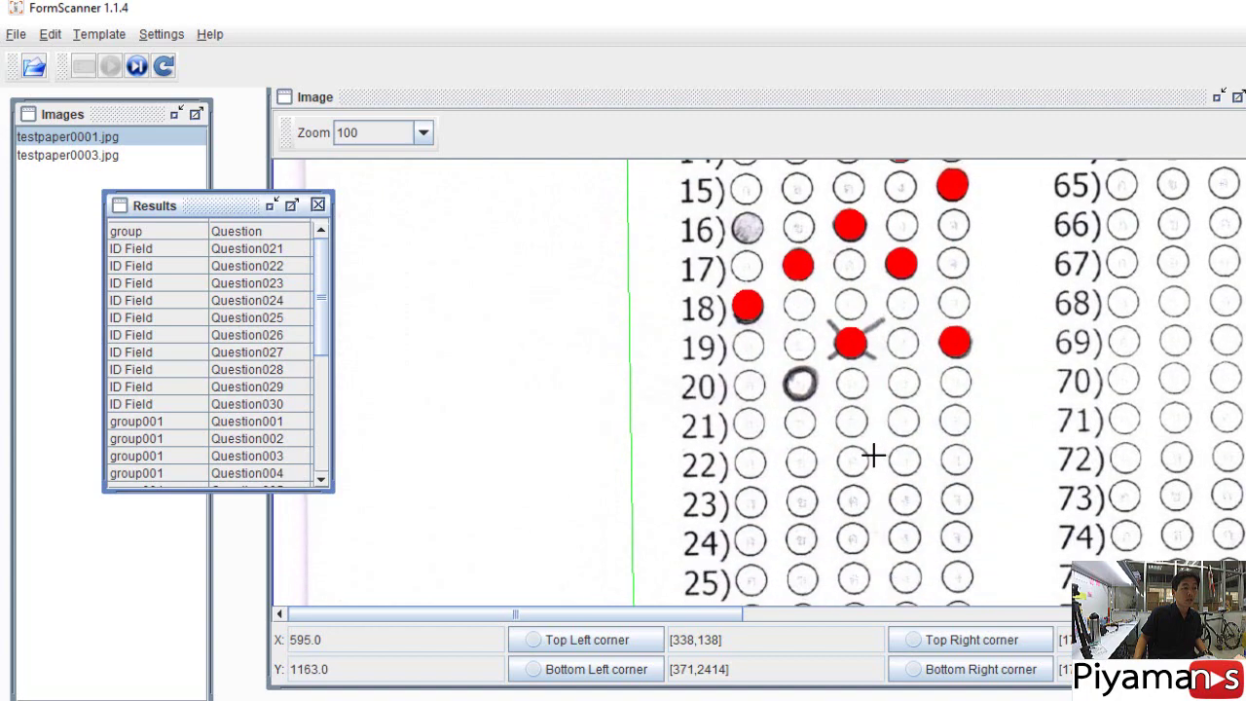
scroll(876, 435, "up", 2)
scroll(876, 435, "up", 6)
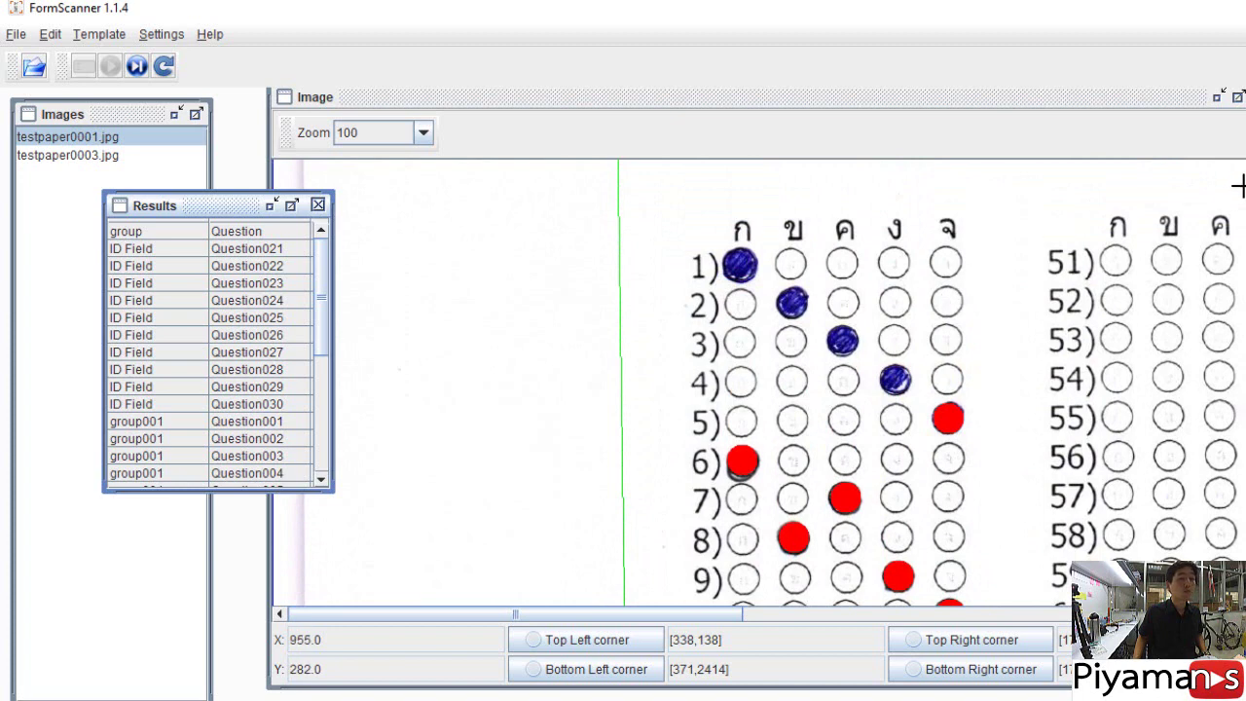
Manually mark the undetected filled bubbles in the third to ninth rows of the N# grid on testpaper0001.jpg
left_click_drag(703, 615, 1110, 545)
scroll(1113, 487, "down", 2)
scroll(904, 510, "down", 3)
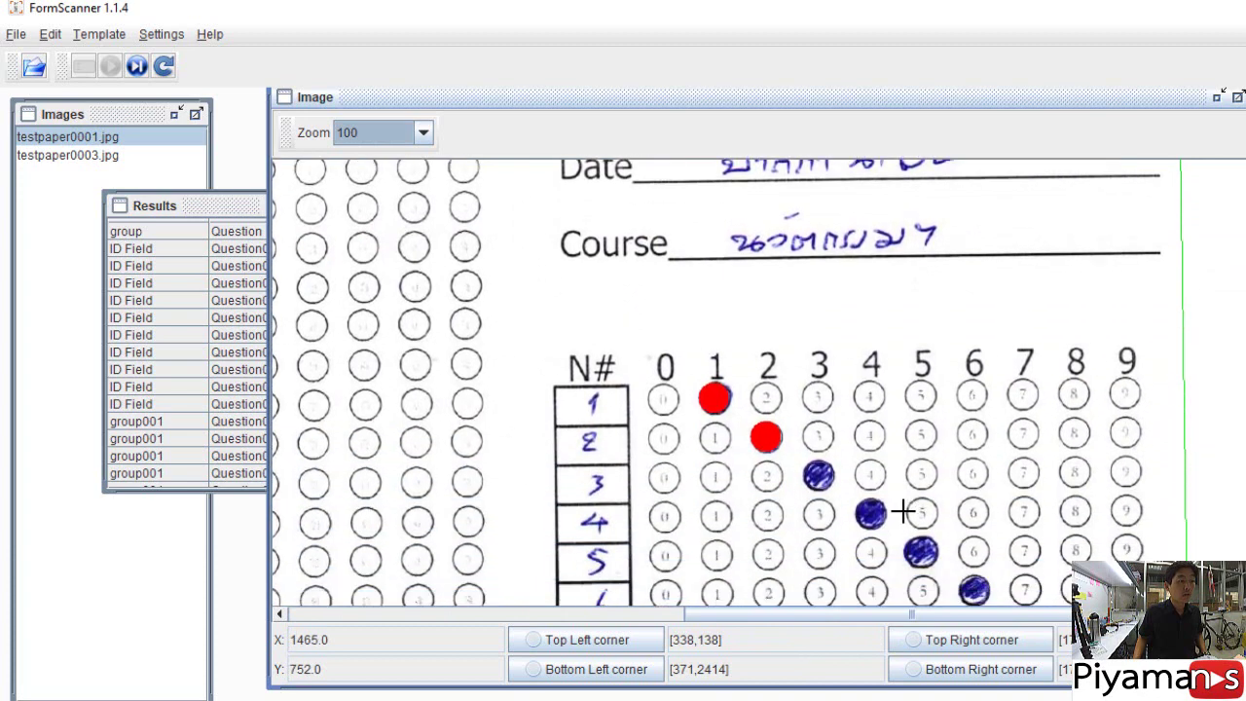
scroll(903, 510, "down", 5)
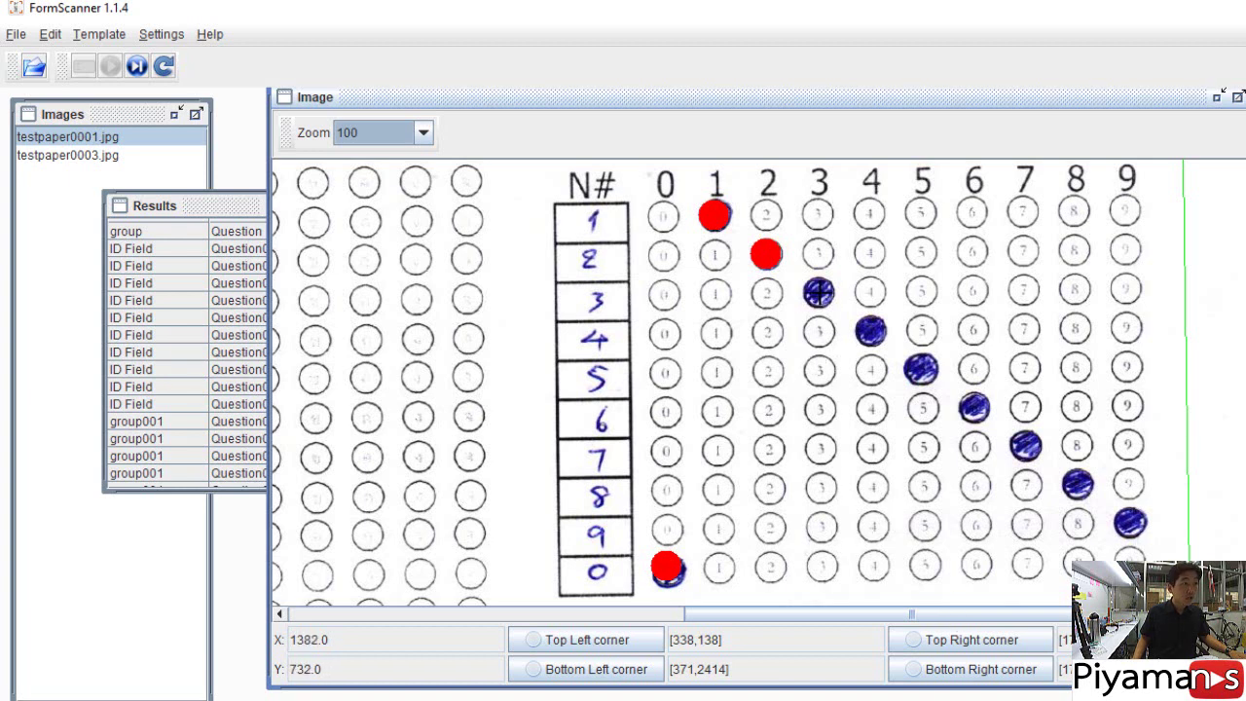
left_click(819, 292)
left_click(872, 331)
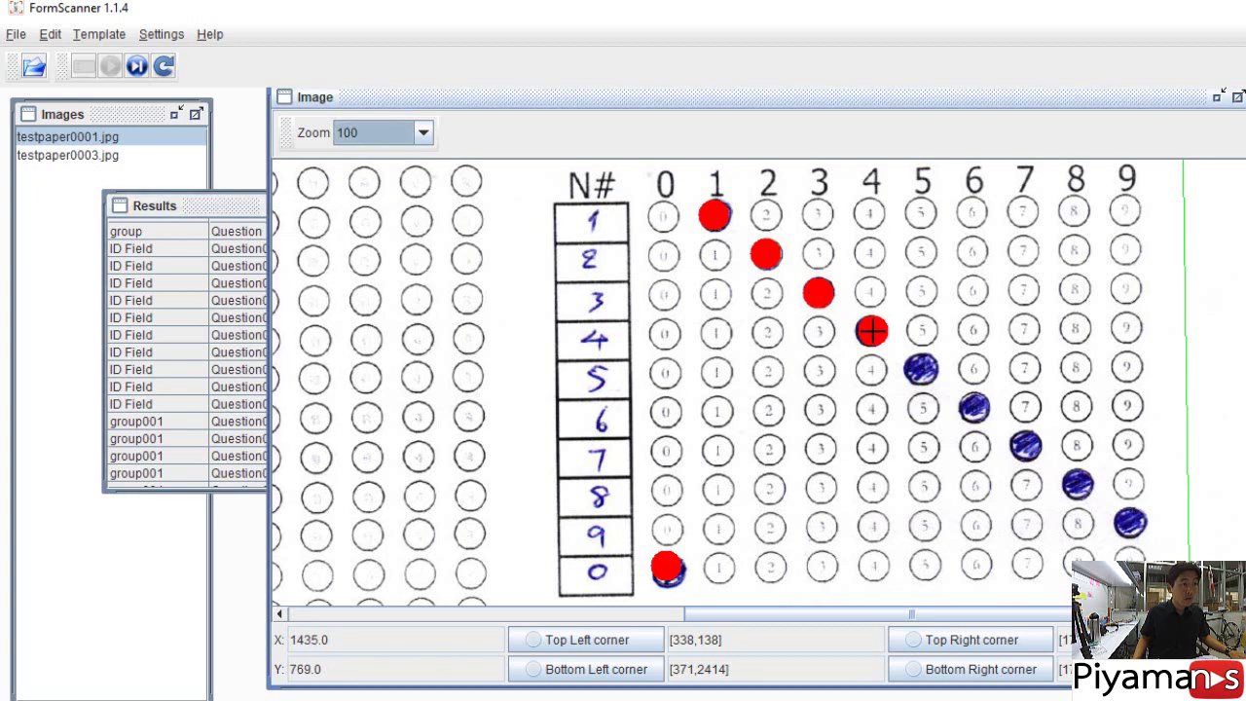
left_click(921, 370)
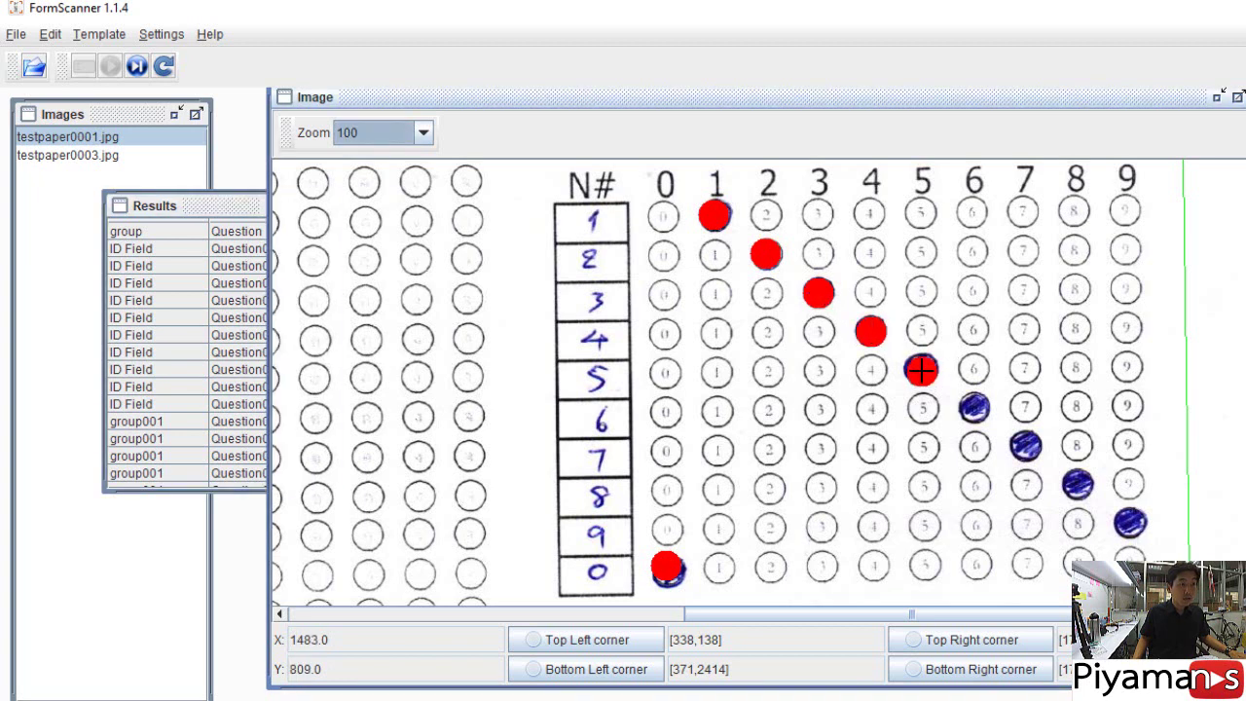
left_click(974, 407)
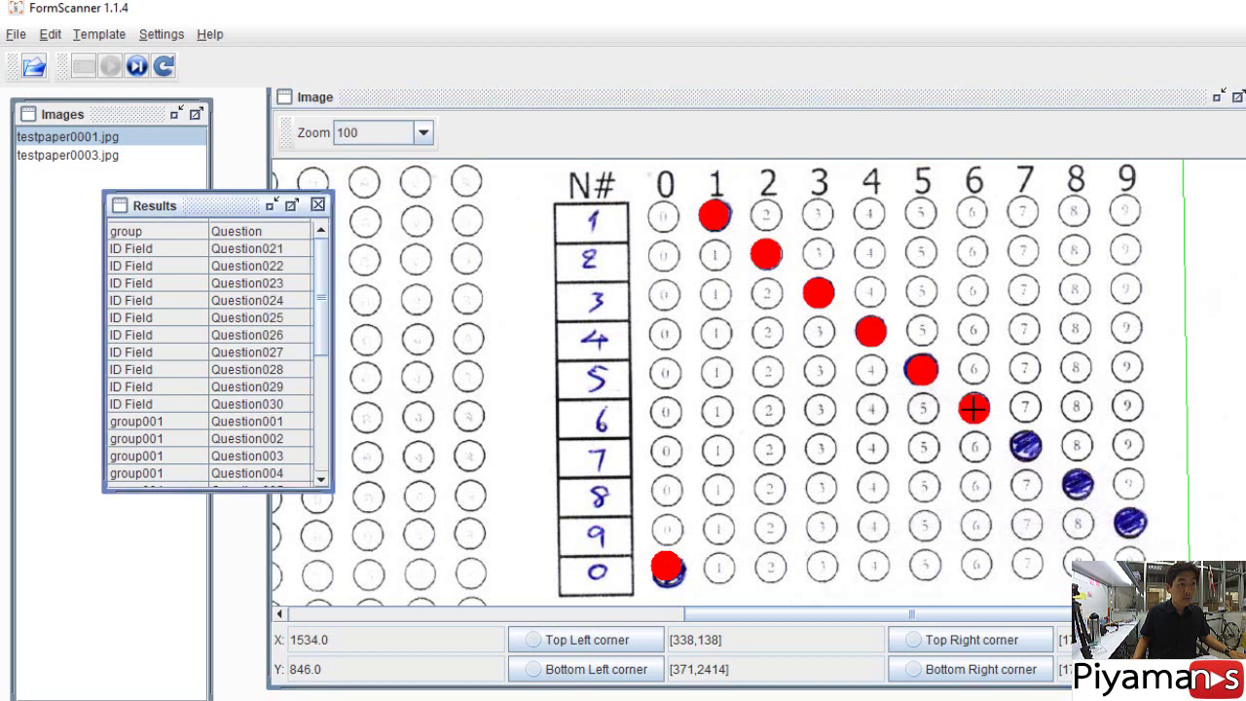
left_click(1025, 446)
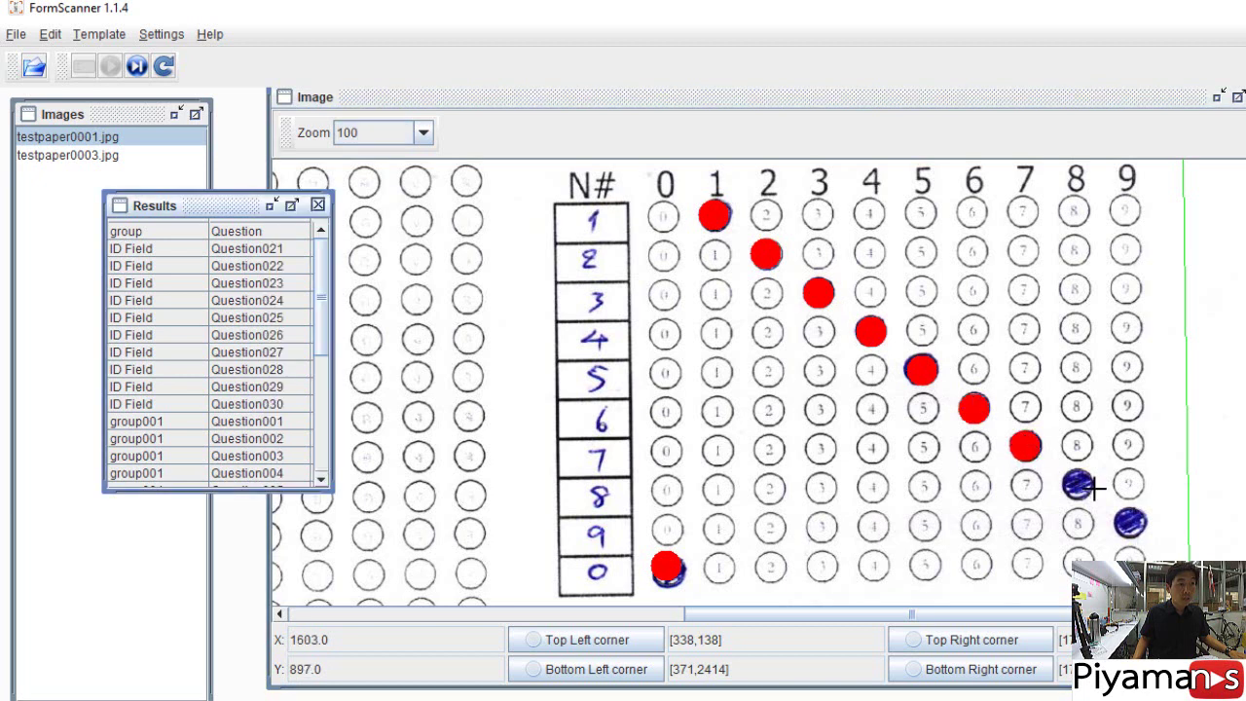
left_click(1077, 484)
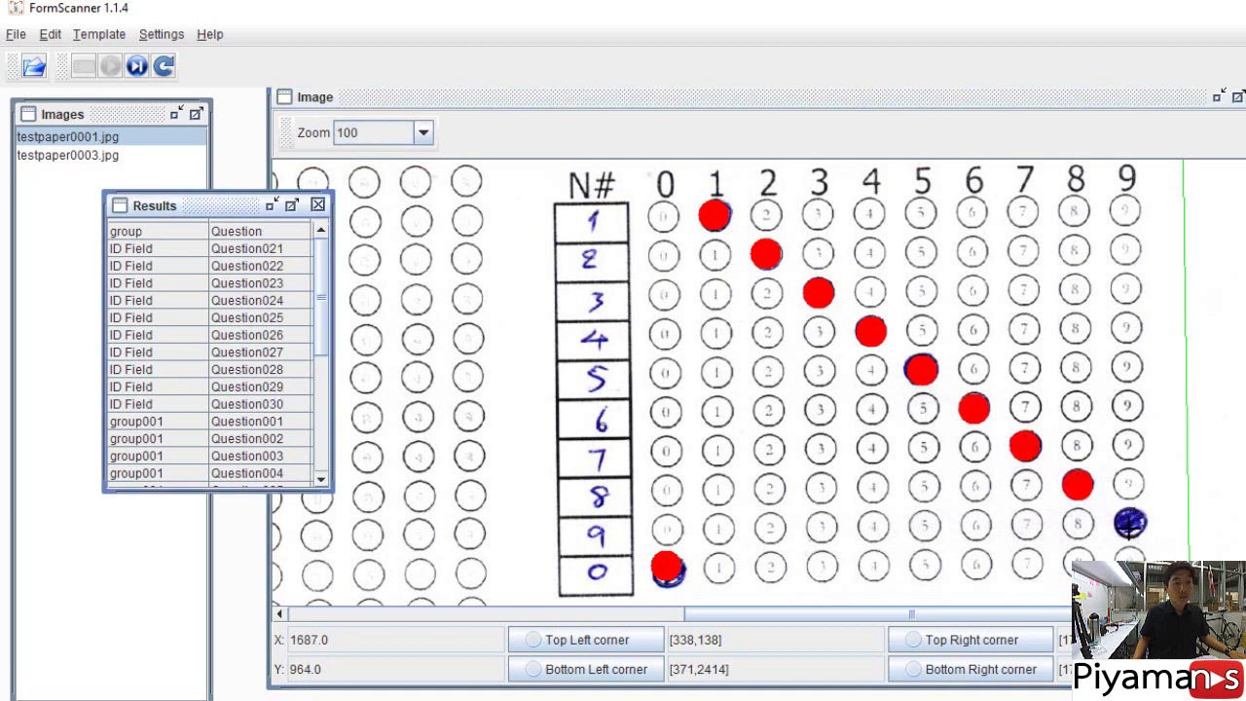
left_click(1129, 523)
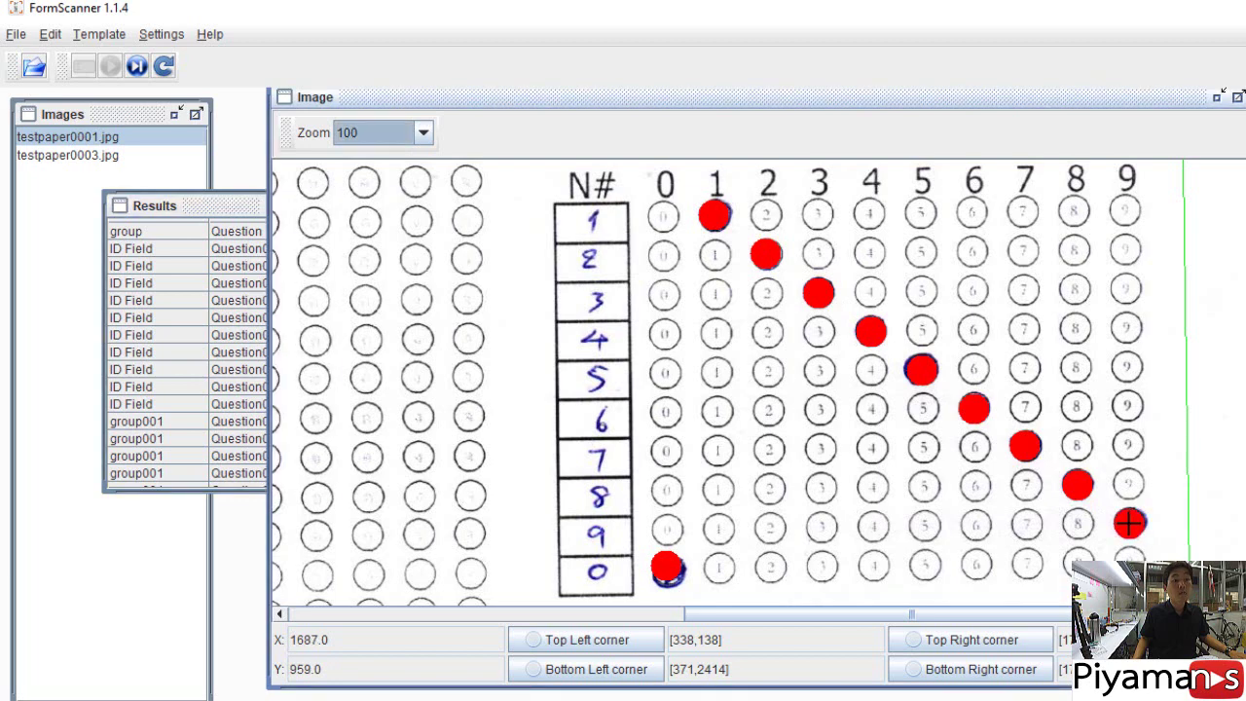
Manually mark the undetected answers on testpaper0001.jpg: ก for question 1, ข for 2, ค for 3 and ง for 4
scroll(958, 616, "left", 7)
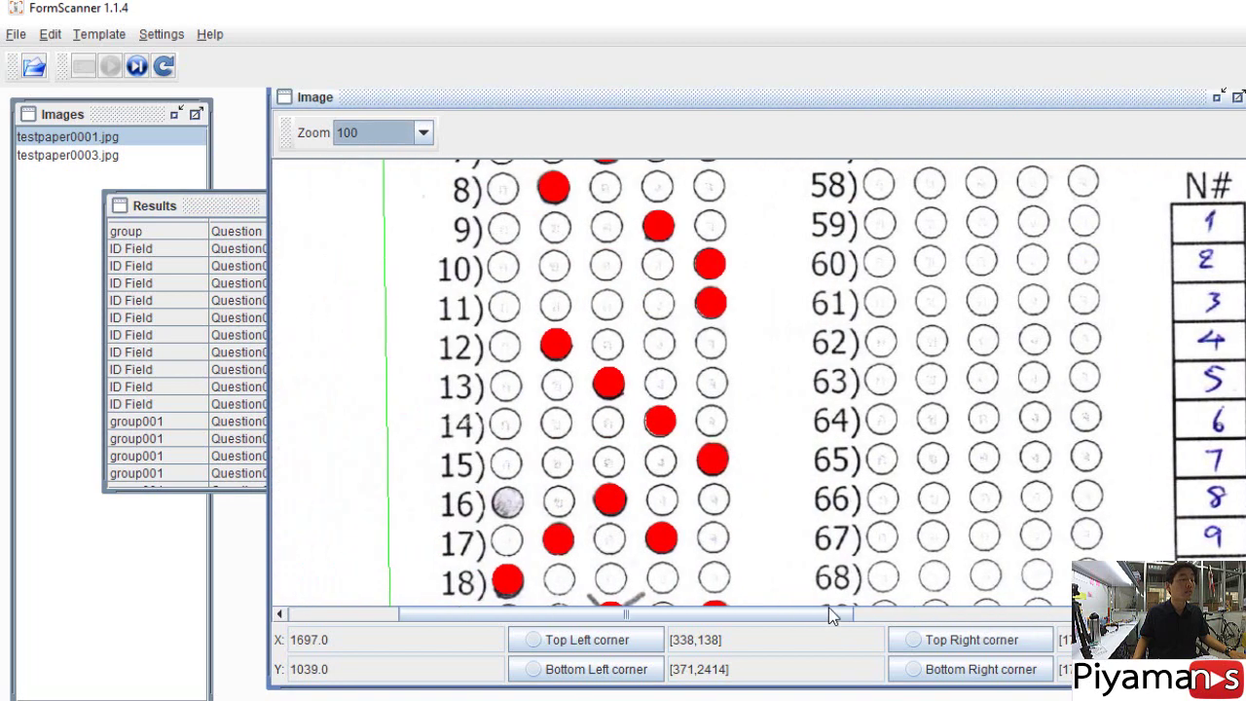
scroll(836, 616, "right", 2)
scroll(880, 448, "up", 2)
scroll(883, 447, "up", 4)
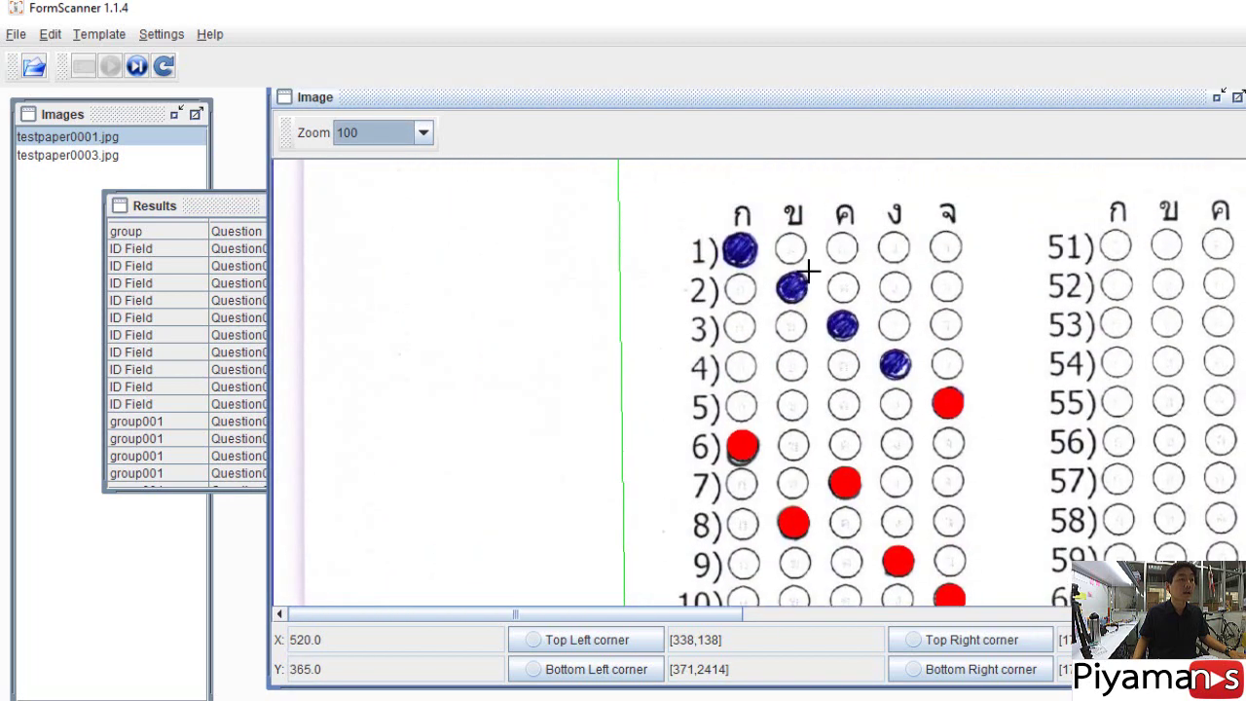
left_click(738, 248)
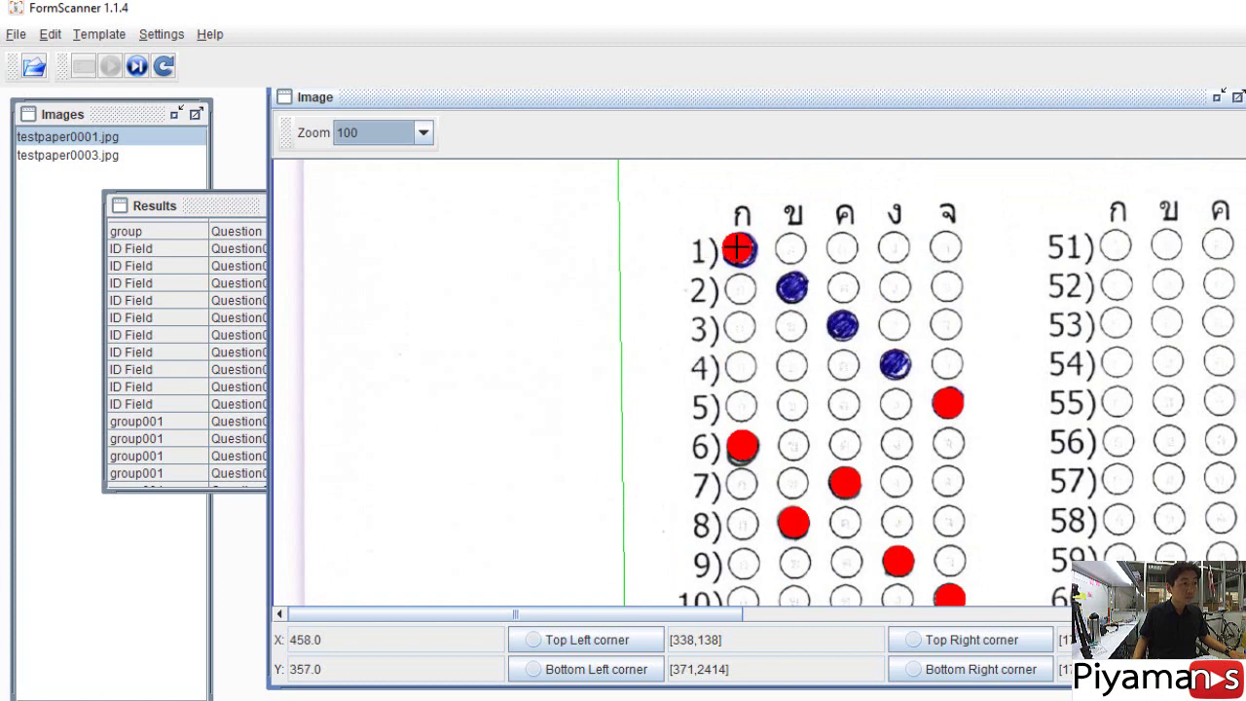
left_click(792, 287)
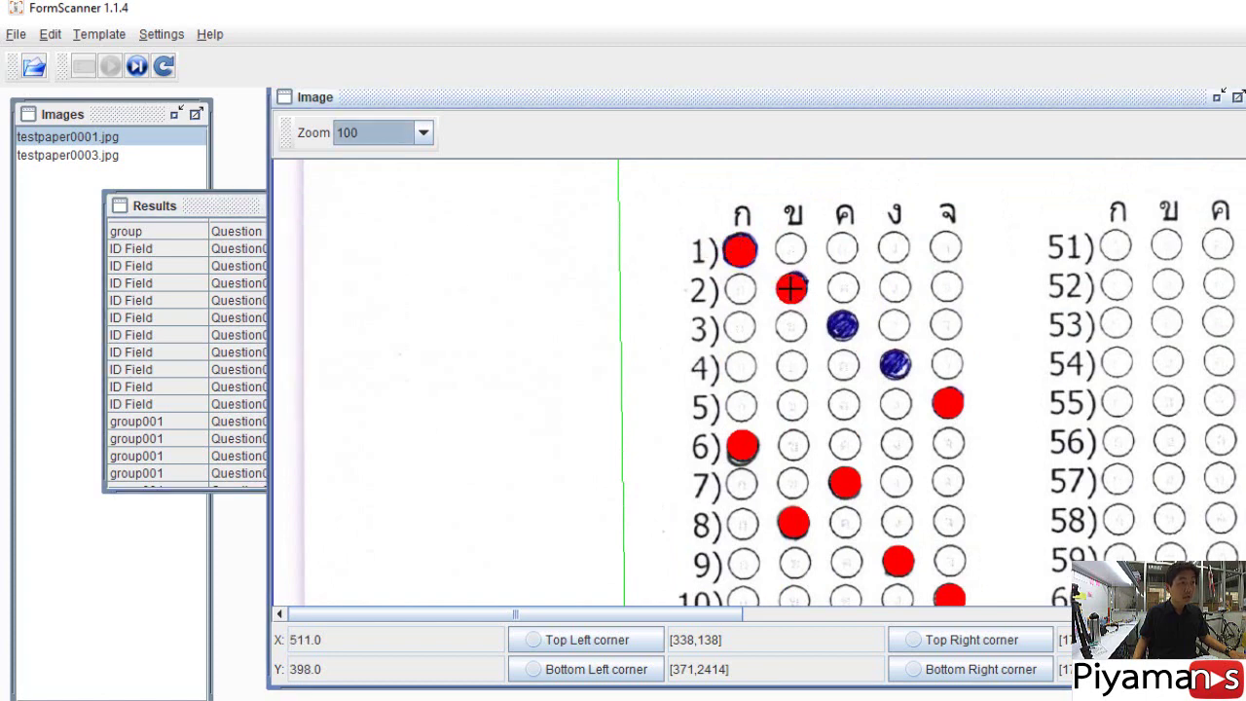
left_click(842, 327)
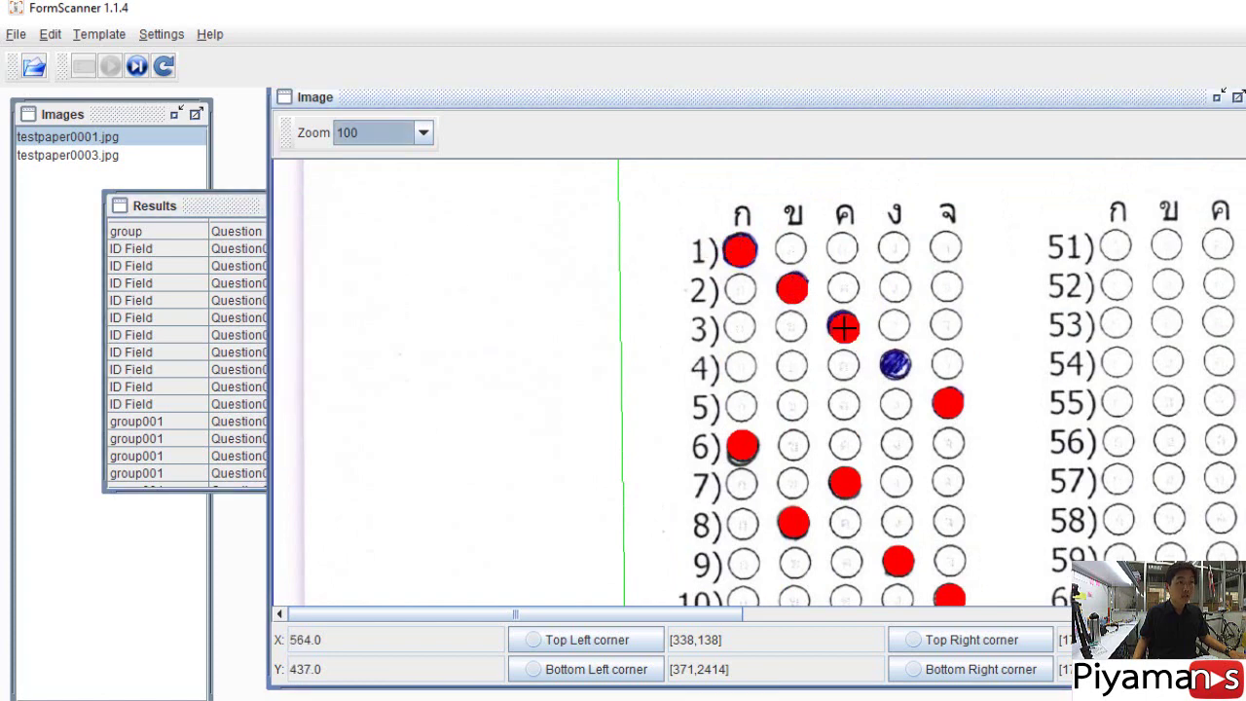
left_click(895, 365)
scroll(1033, 407, "down", 5)
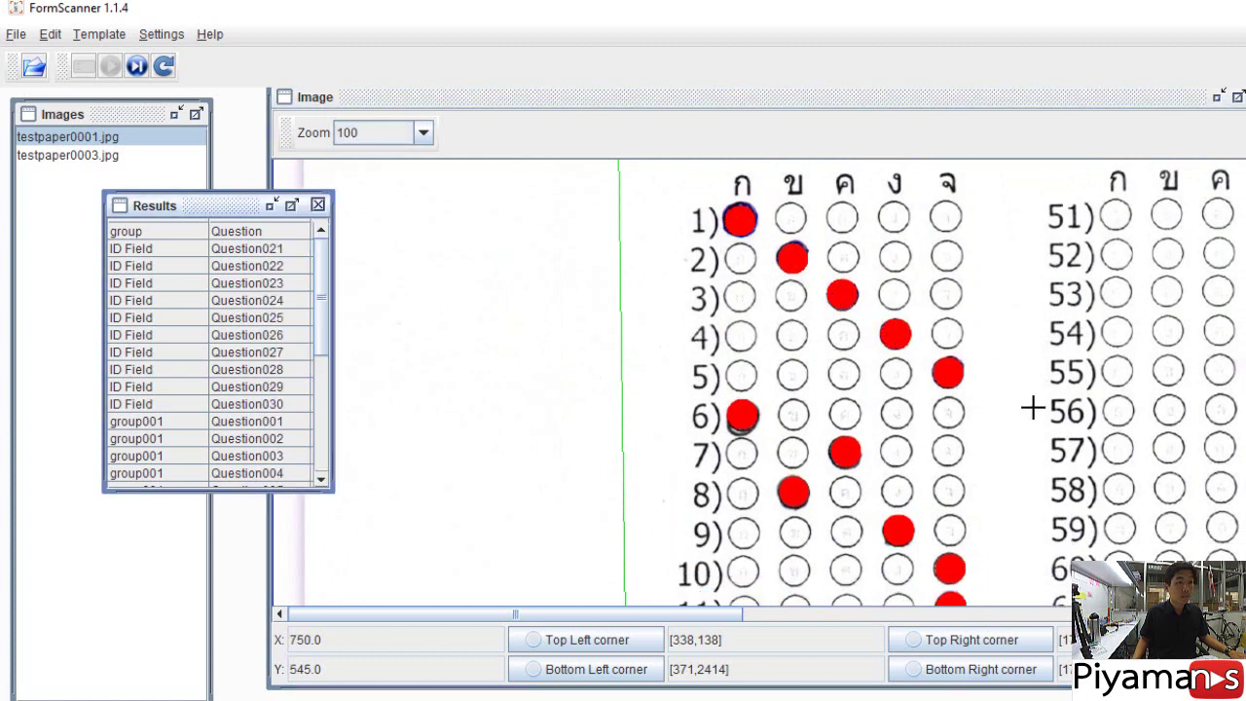
scroll(1033, 407, "down", 3)
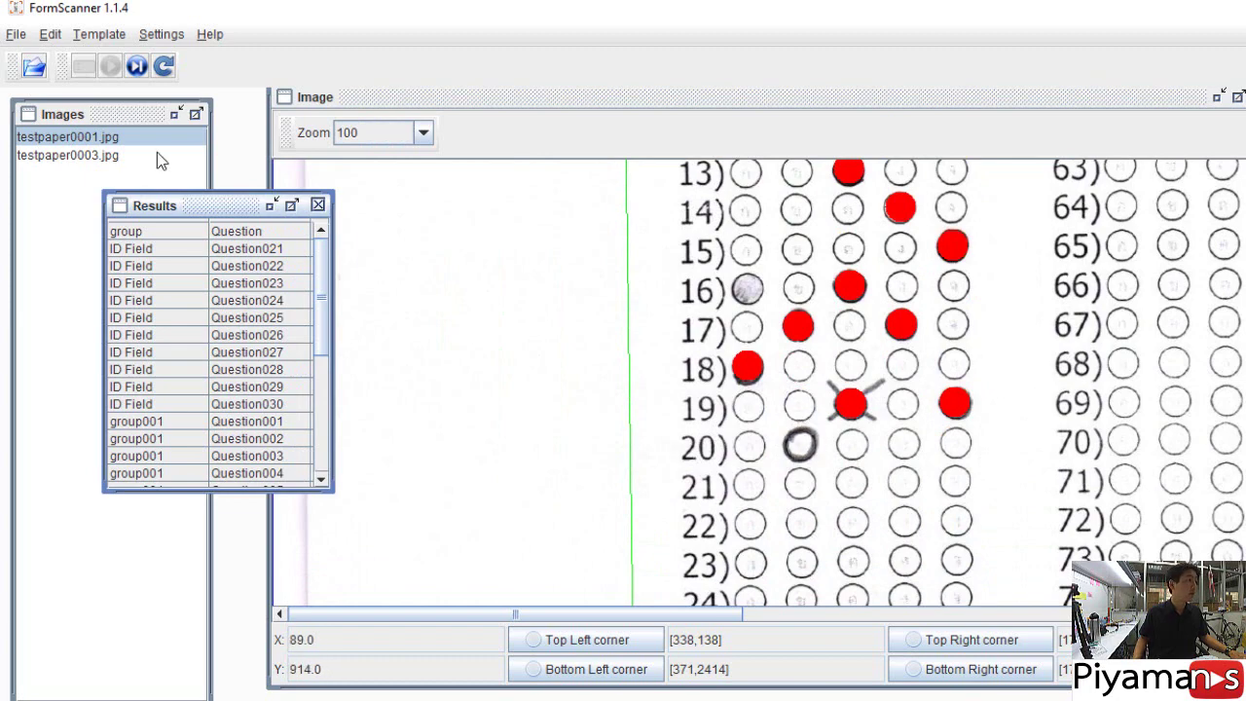
Scan the next sheet, testpaper0003.jpg, and check the detected answers from question 20 back to question 1
left_click(135, 68)
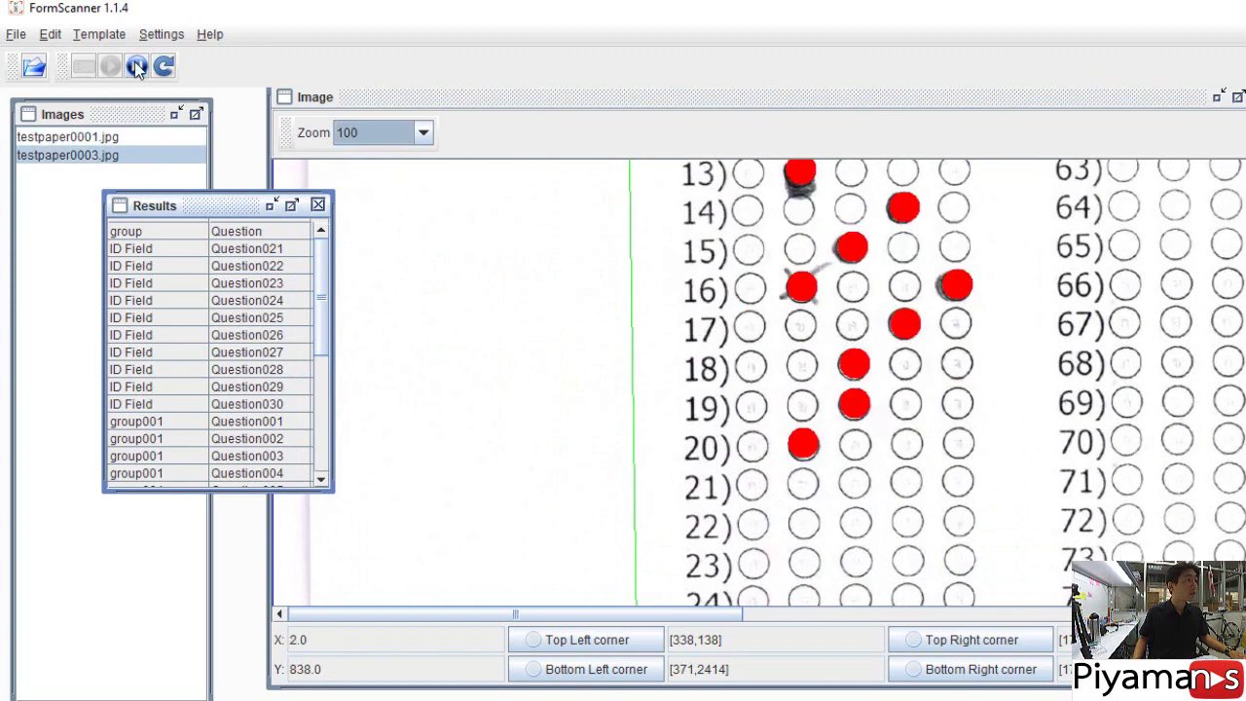
scroll(863, 448, "up", 3)
scroll(863, 448, "up", 5)
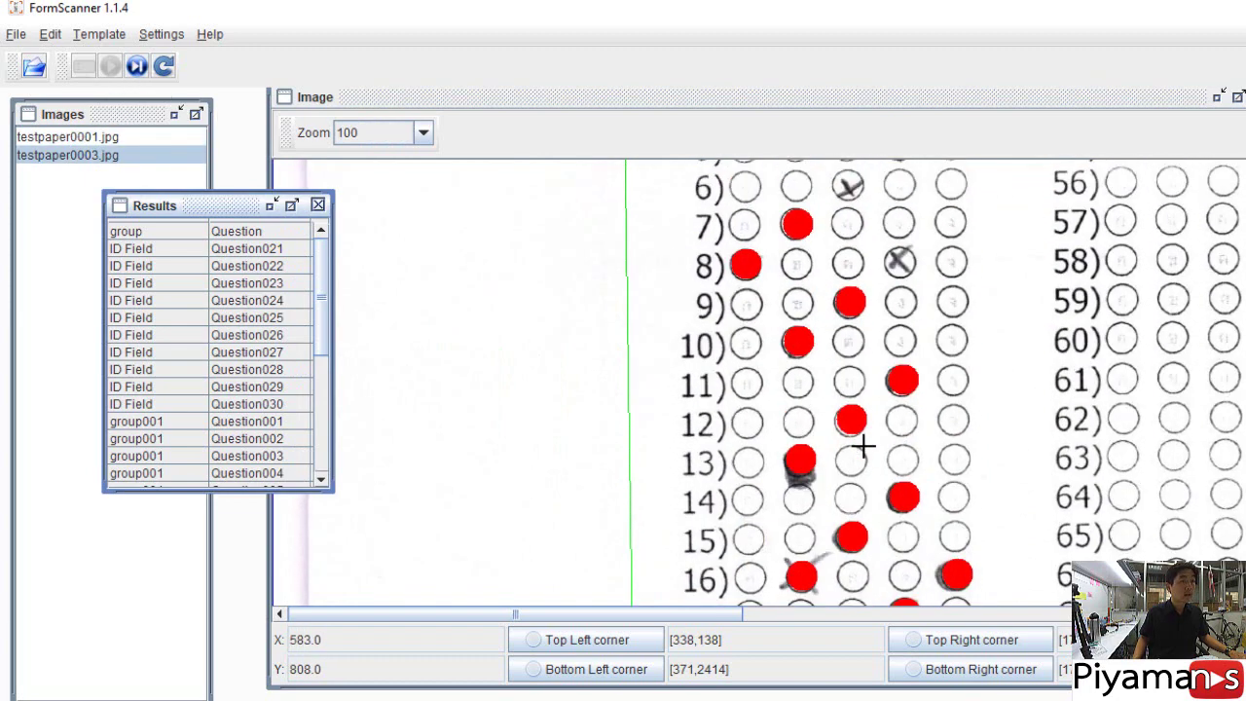
scroll(841, 353, "up", 2)
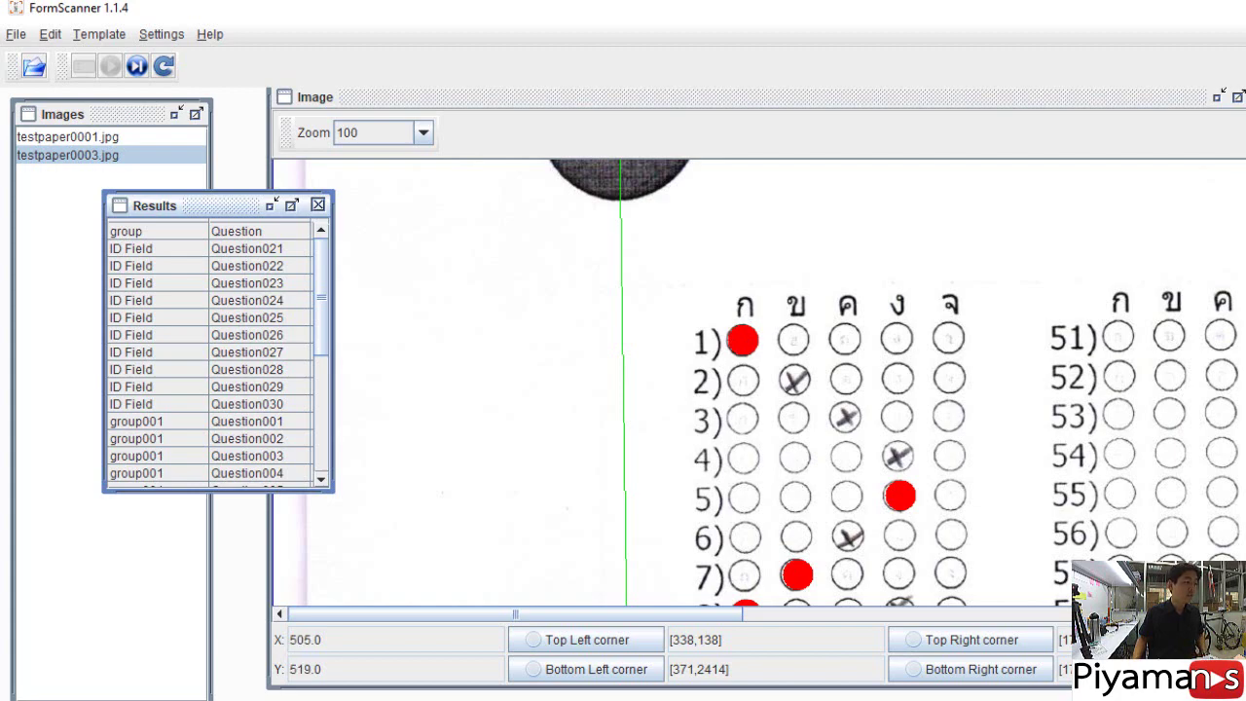
Open the original testpaper0003.jpg from the answer sheet folder in the photo viewer and inspect its crossed and filled marks up close
key("alt+Tab")
left_click(939, 129)
right_click(938, 128)
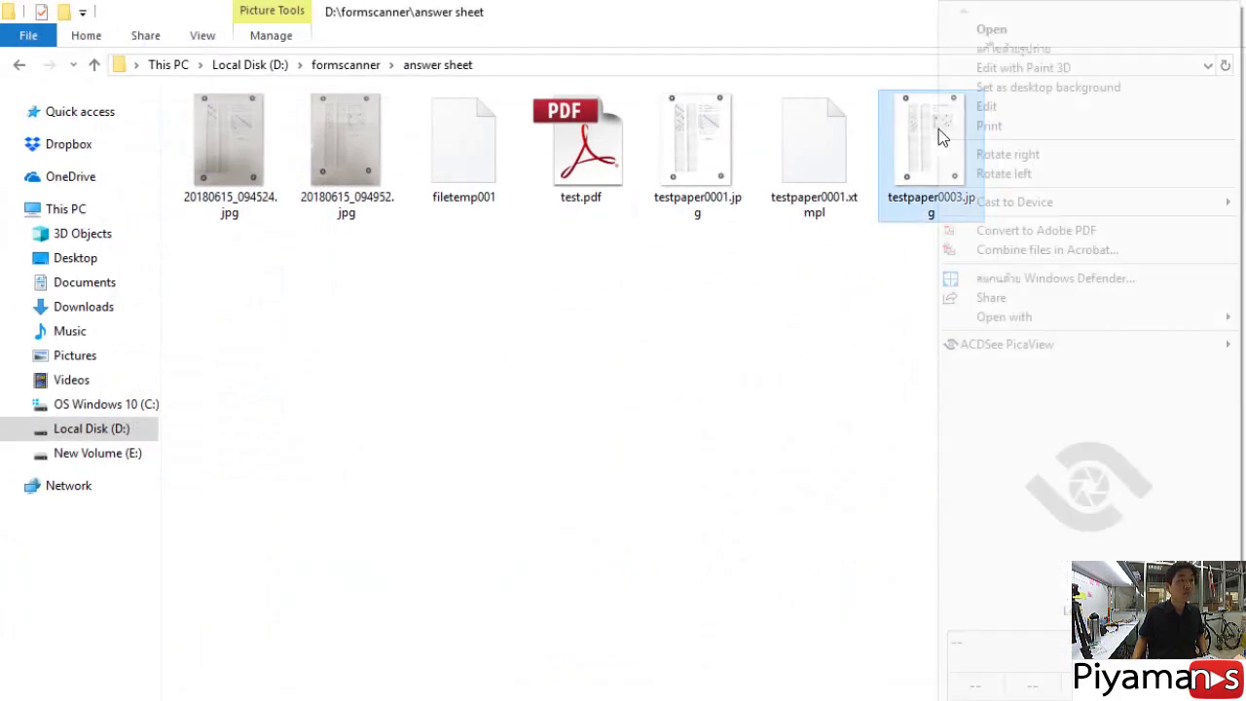
left_click(1242, 385)
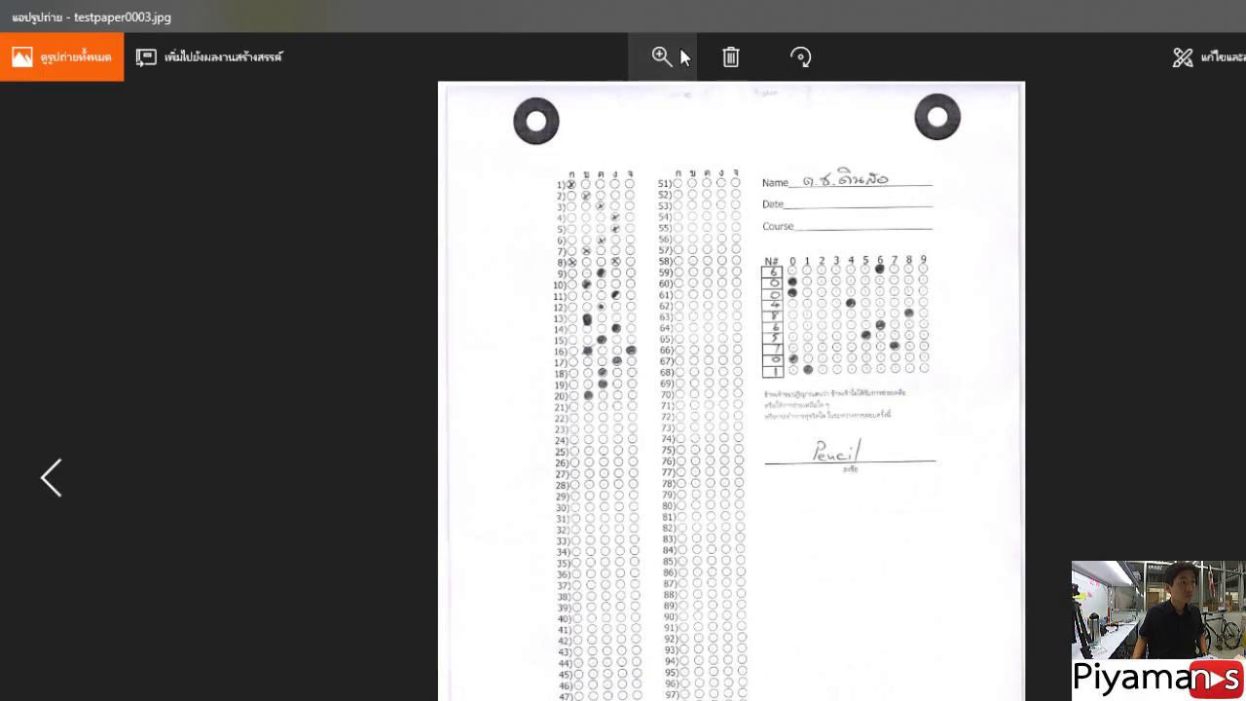
left_click(680, 55)
left_click_drag(595, 115, 607, 107)
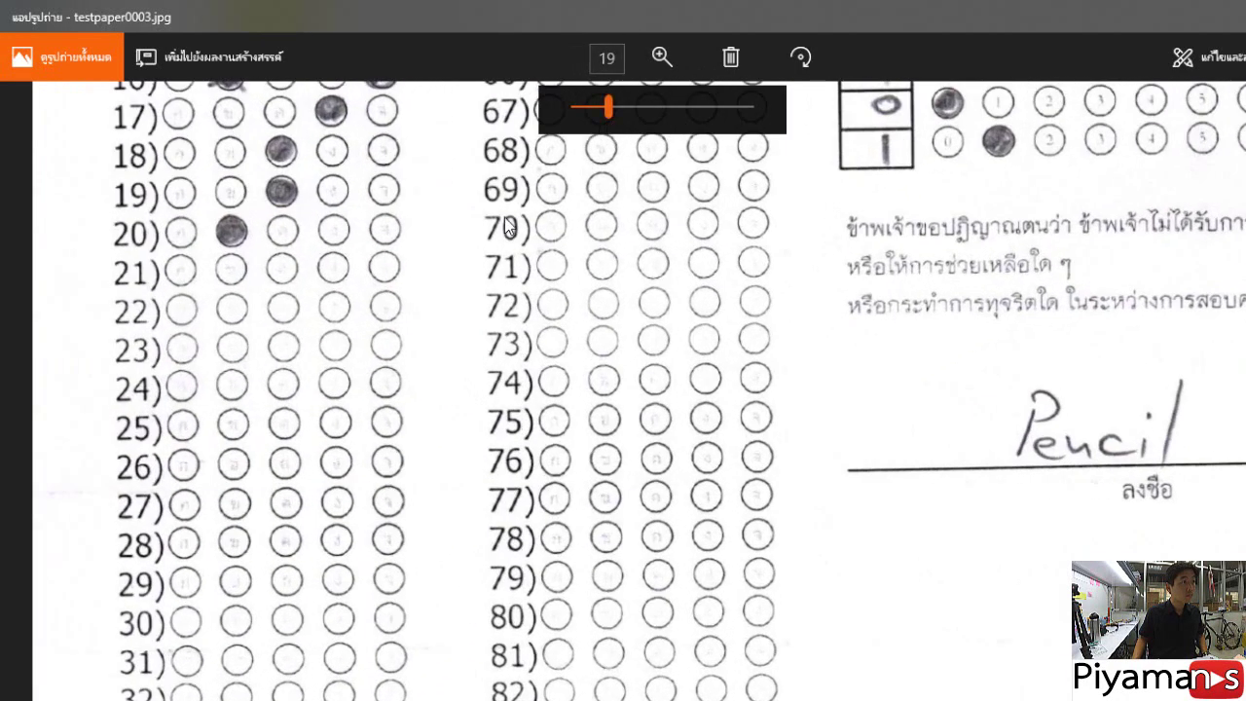
scroll(505, 226, "up", 10)
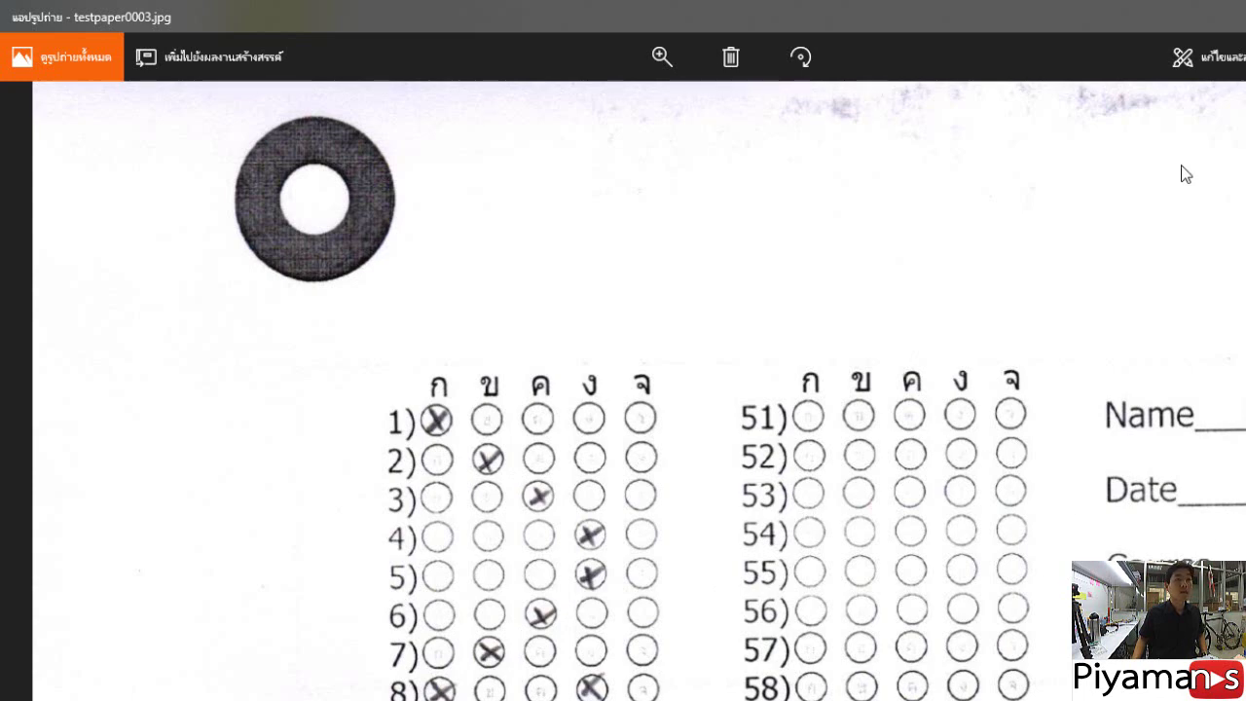
left_click(659, 60)
left_click(606, 114)
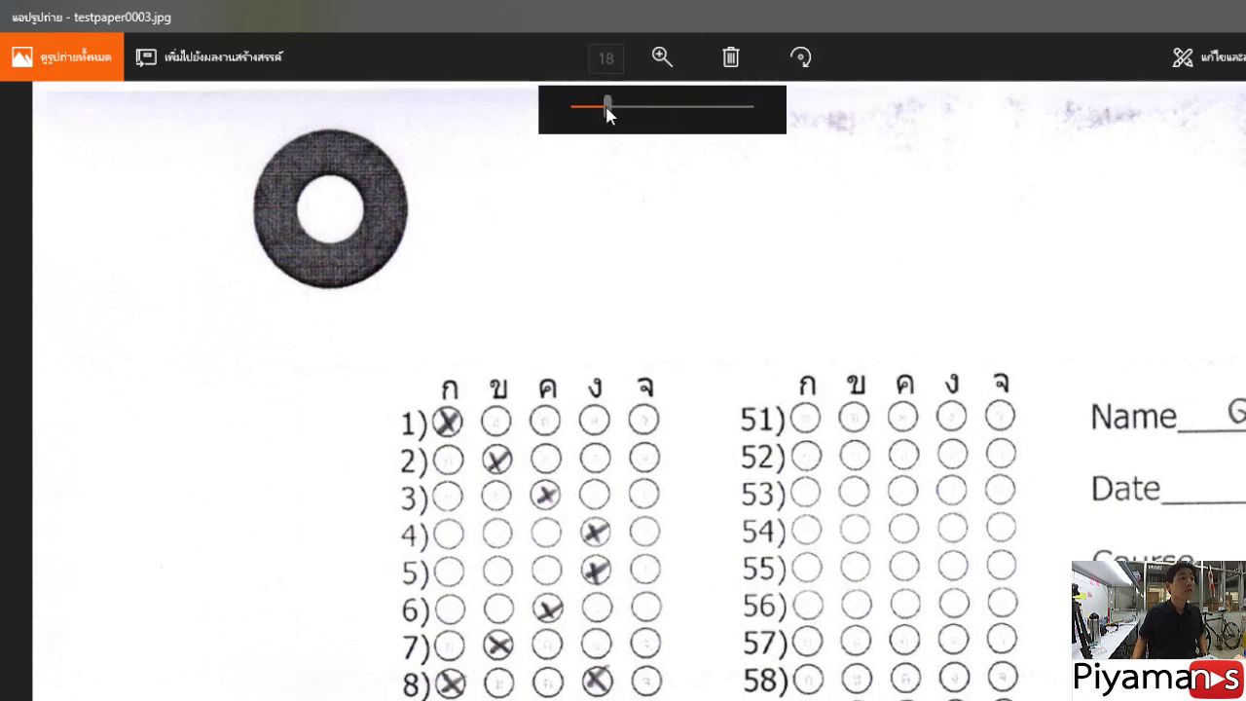
left_click_drag(606, 114, 584, 117)
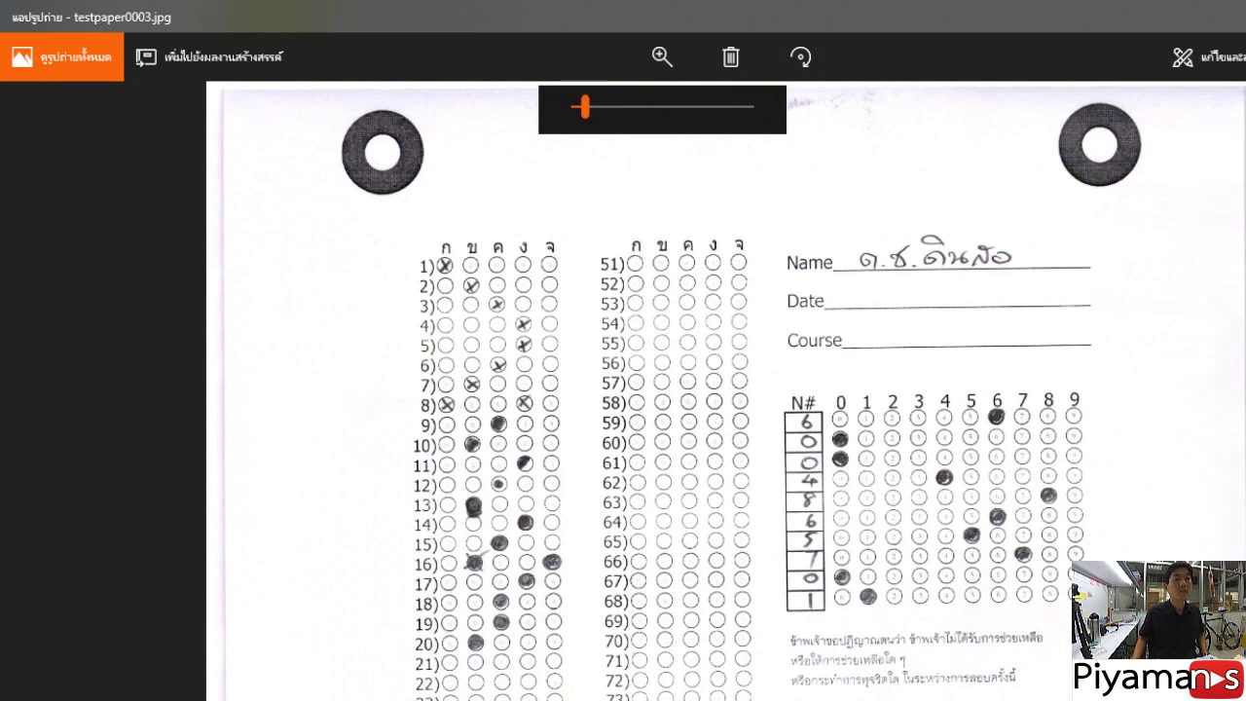
Switch back to FormScanner and manually mark ค for question 6 on testpaper0003.jpg
key("alt+Tab")
left_click(1060, 321)
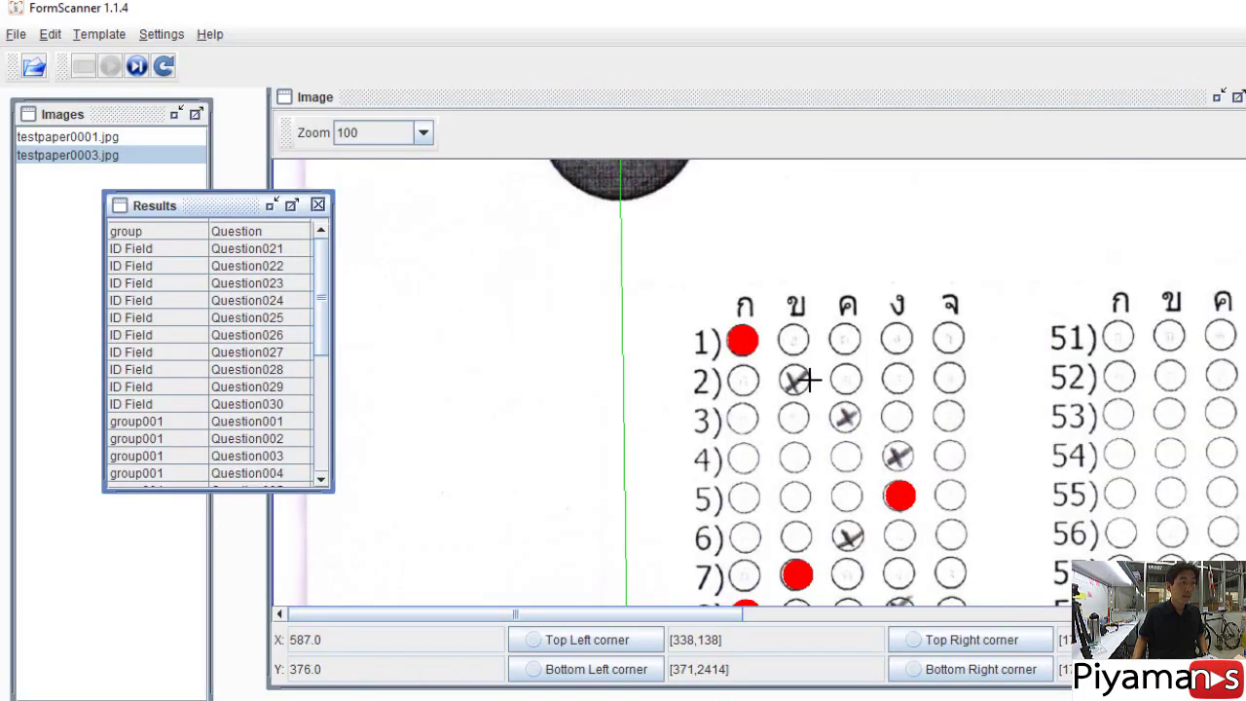
left_click(847, 536)
Review the detected bubbles in the answer columns and the N# grid on testpaper0003.jpg, down to the signature area
scroll(951, 487, "down", 2)
scroll(951, 487, "down", 14)
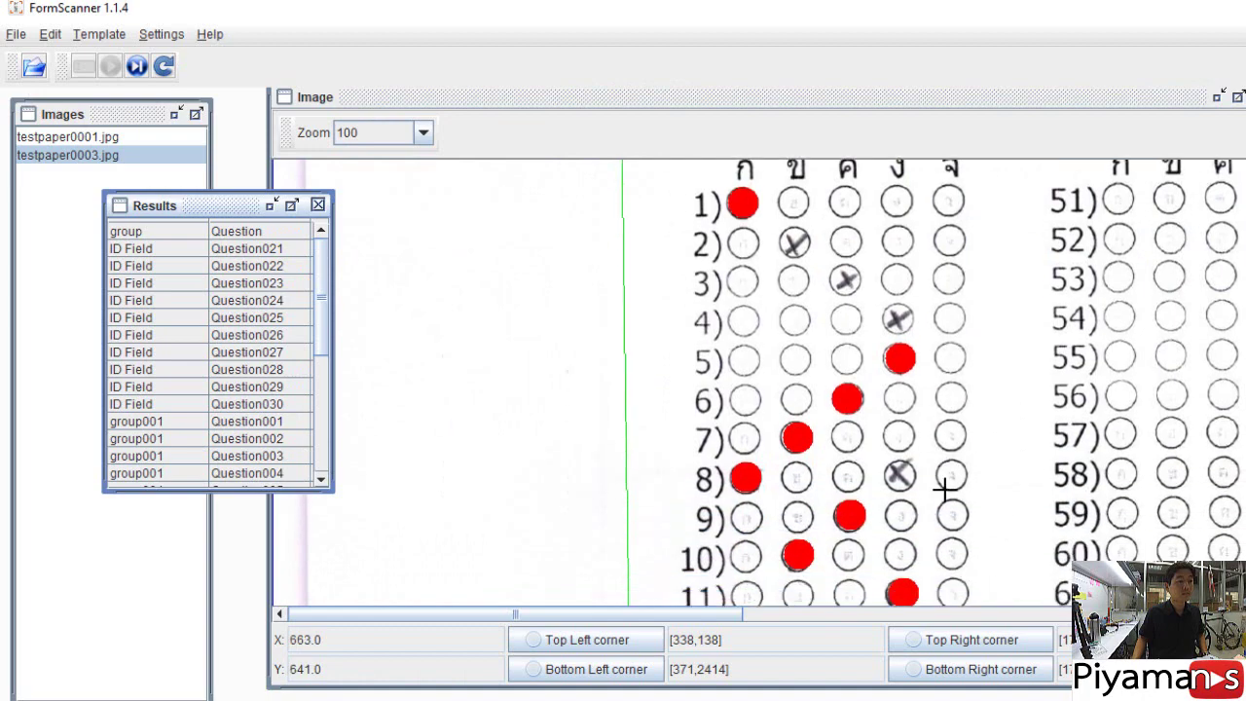
scroll(920, 398, "down", 16)
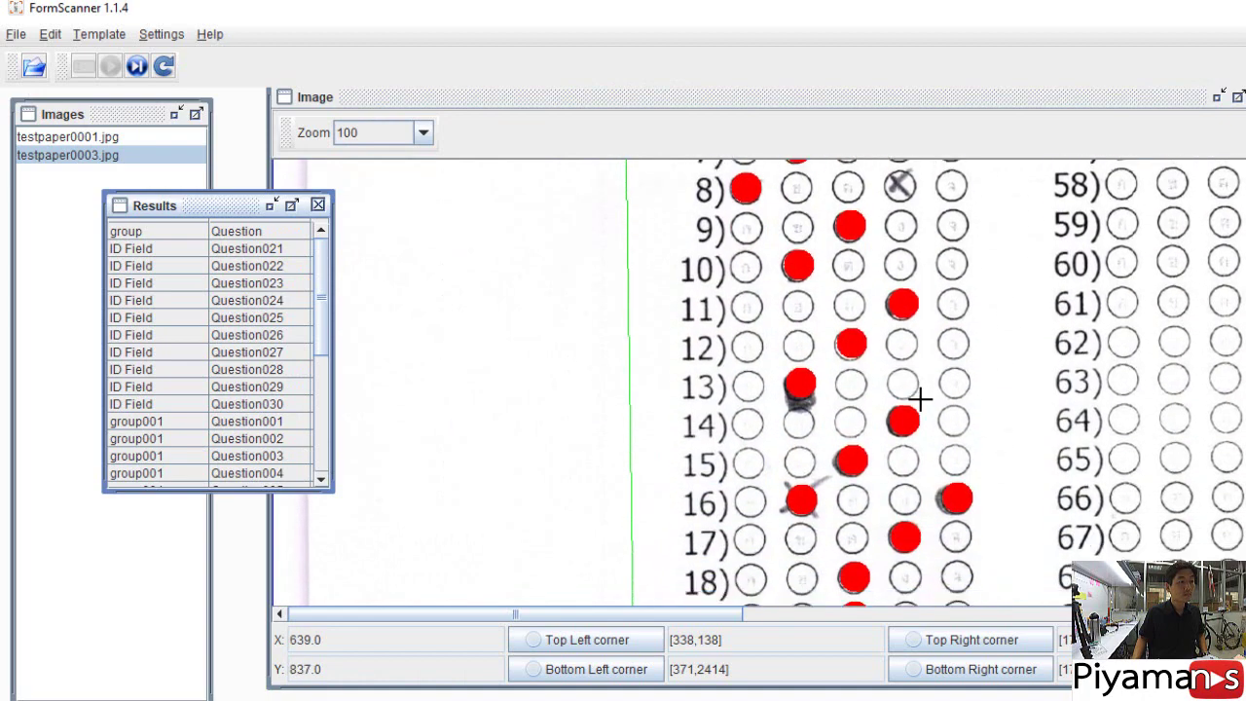
scroll(849, 565, "up", 6)
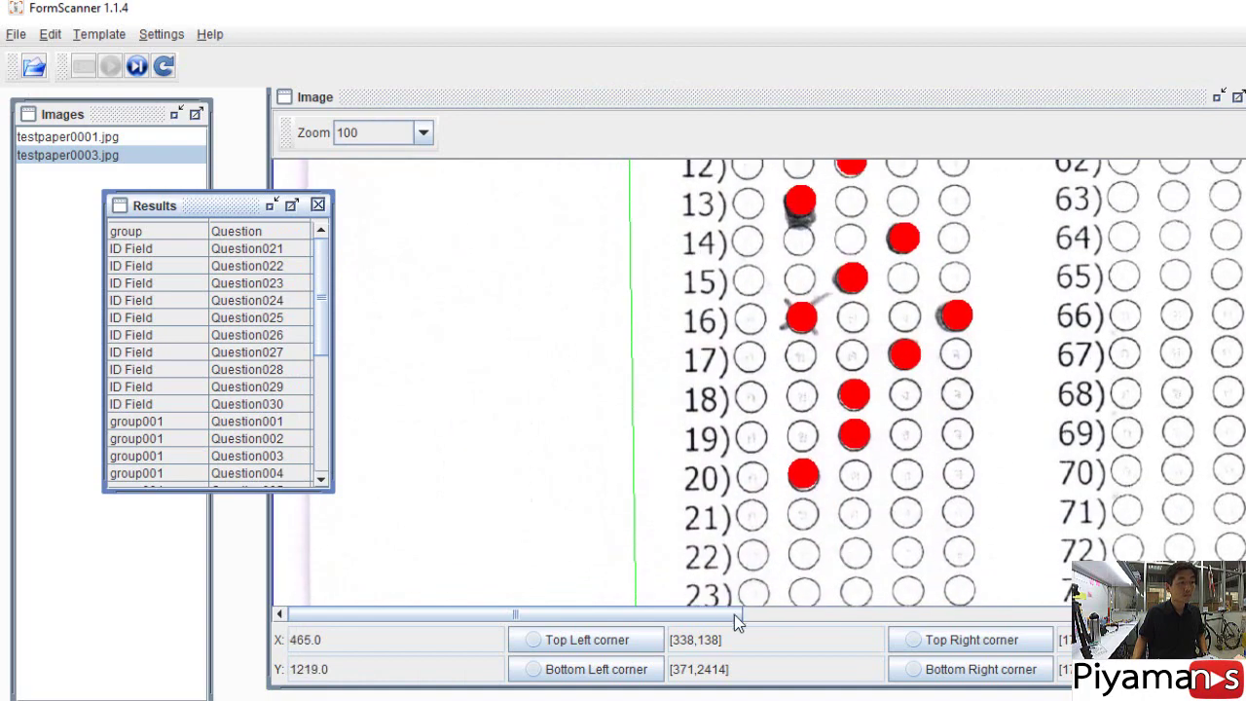
left_click_drag(734, 614, 937, 619)
scroll(782, 475, "up", 14)
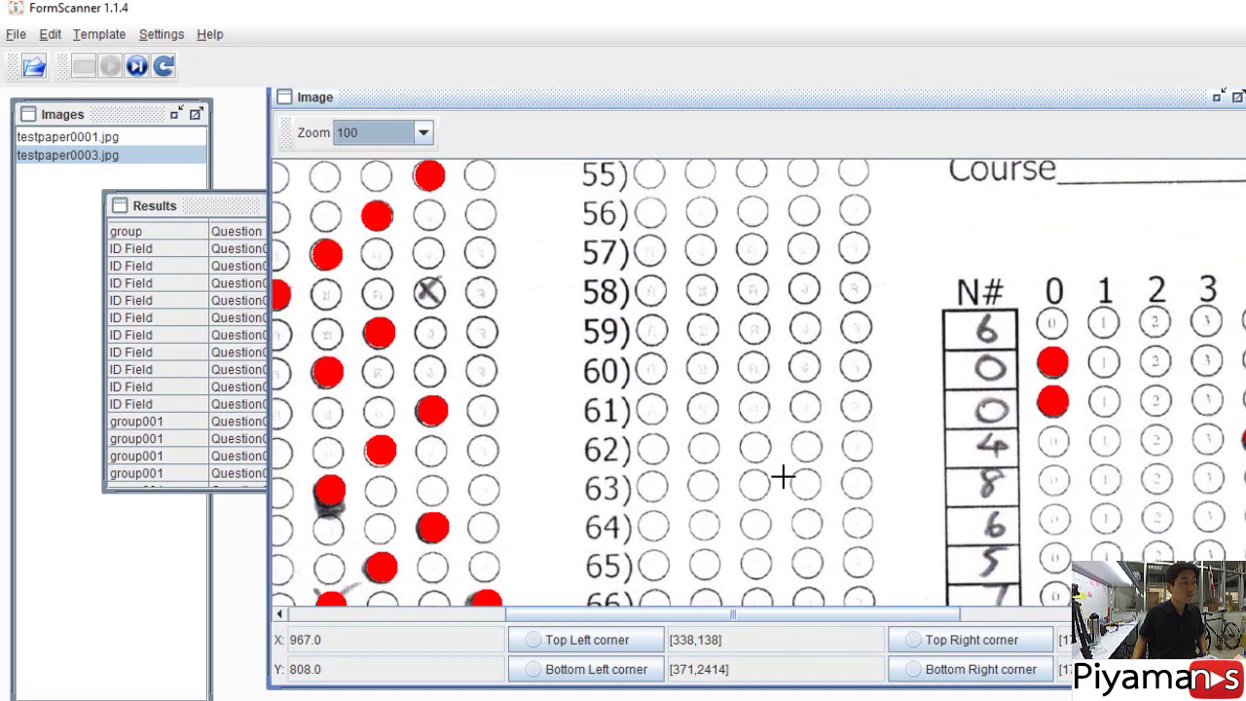
scroll(782, 475, "up", 3)
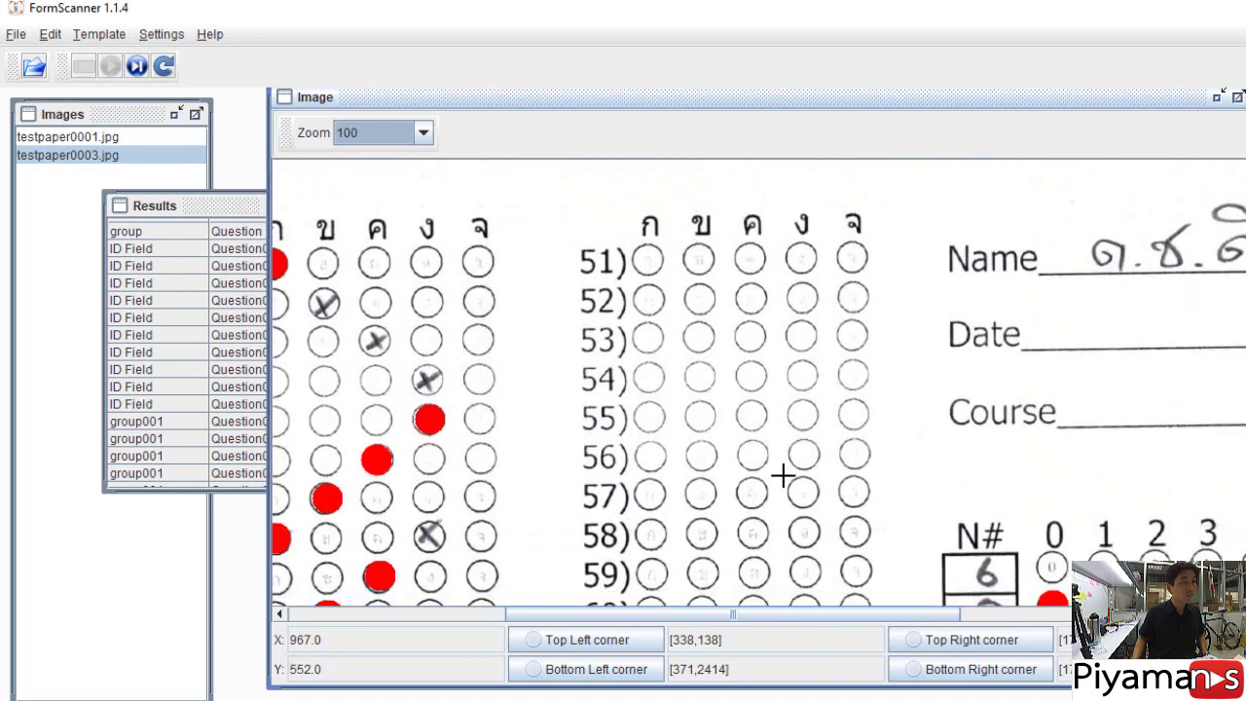
scroll(787, 478, "down", 3)
left_click_drag(785, 615, 985, 612)
scroll(945, 478, "down", 3)
scroll(933, 389, "down", 5)
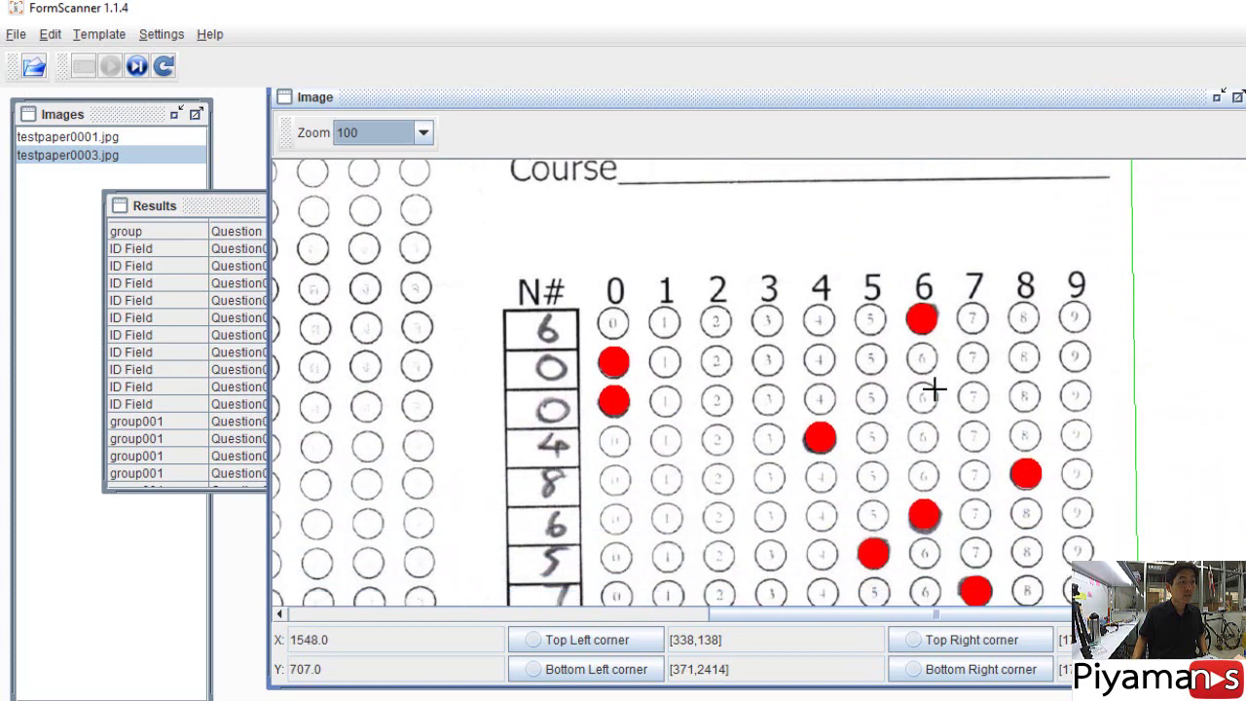
scroll(1079, 454, "down", 10)
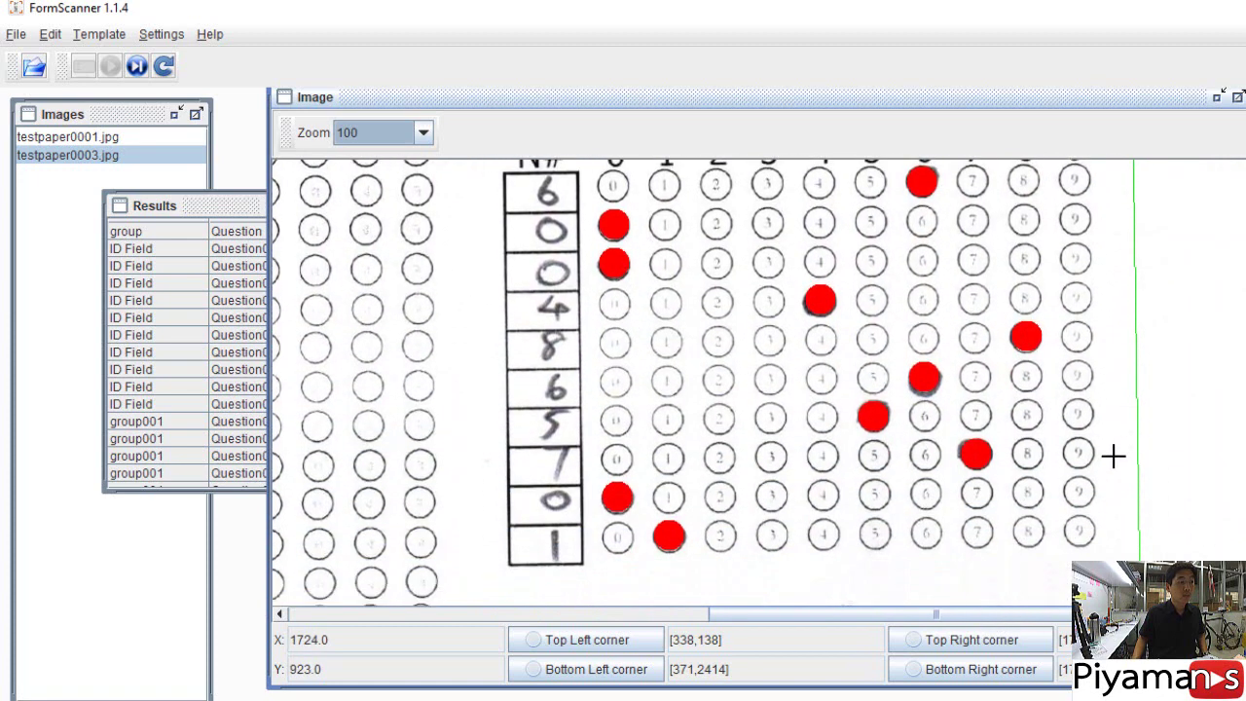
scroll(1017, 453, "down", 3)
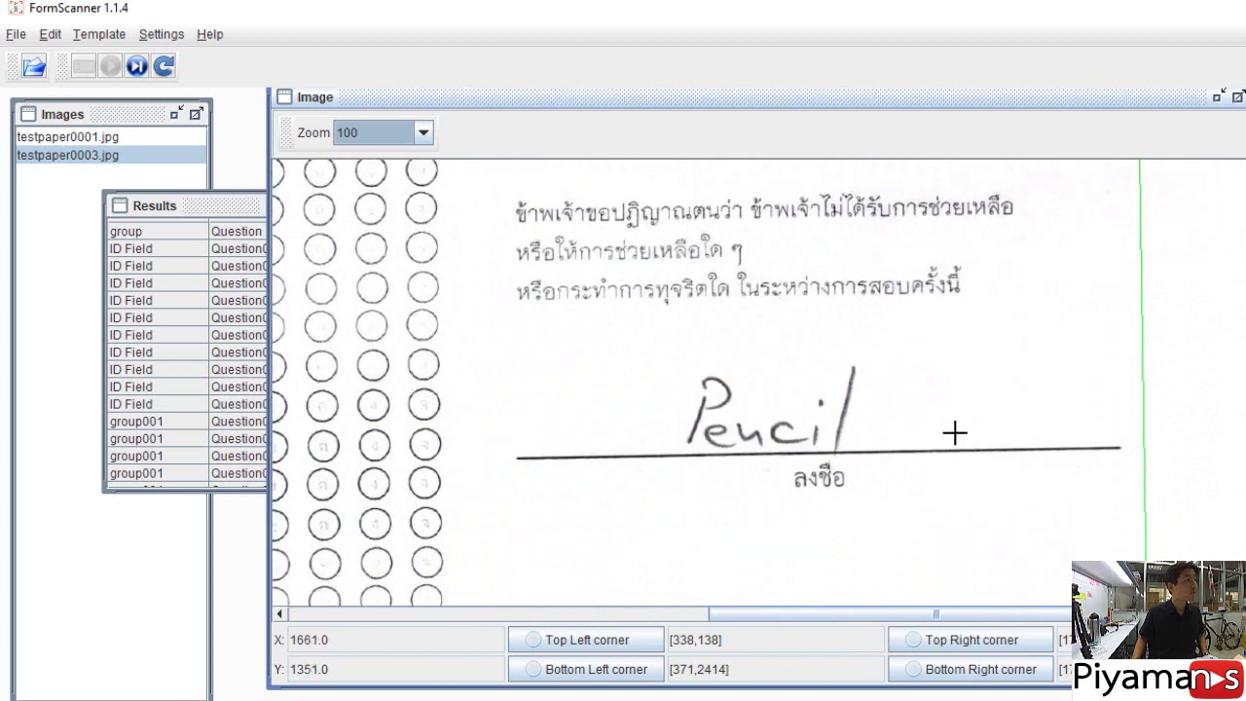
Save the scan results of both sheets as scan_results.csv in the answer sheet folder
left_click(136, 67)
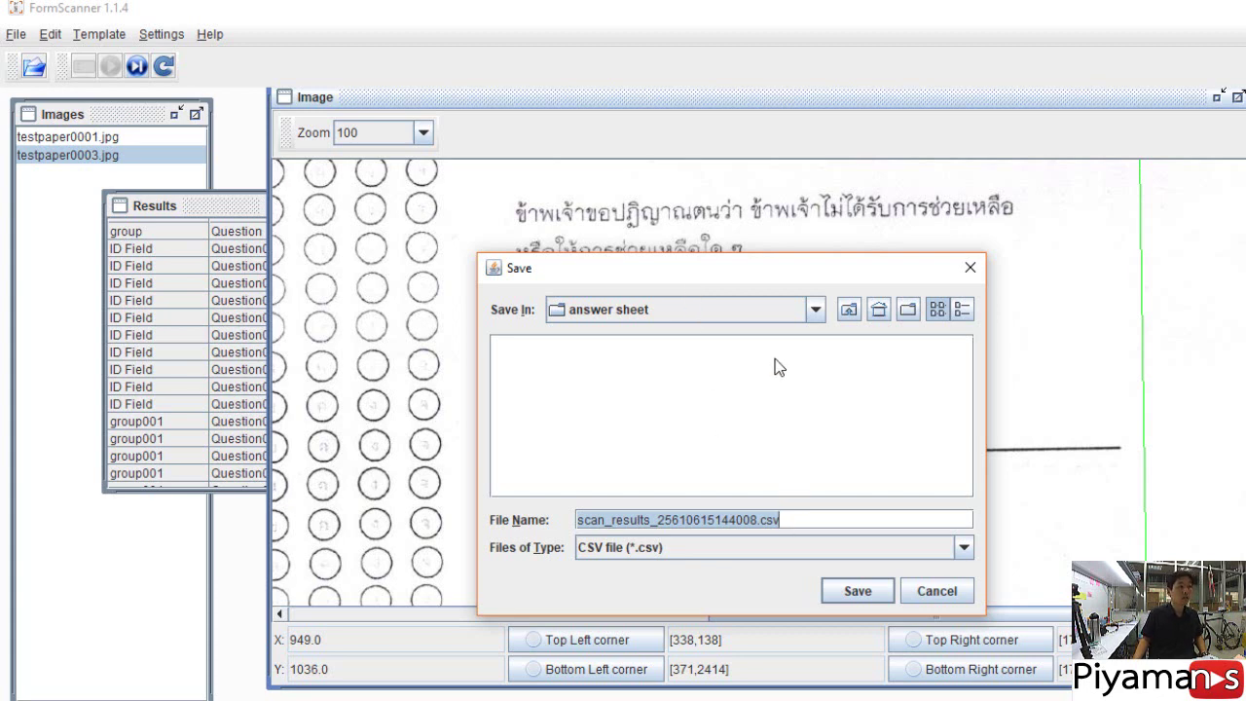
left_click(781, 519)
left_click_drag(758, 521, 654, 522)
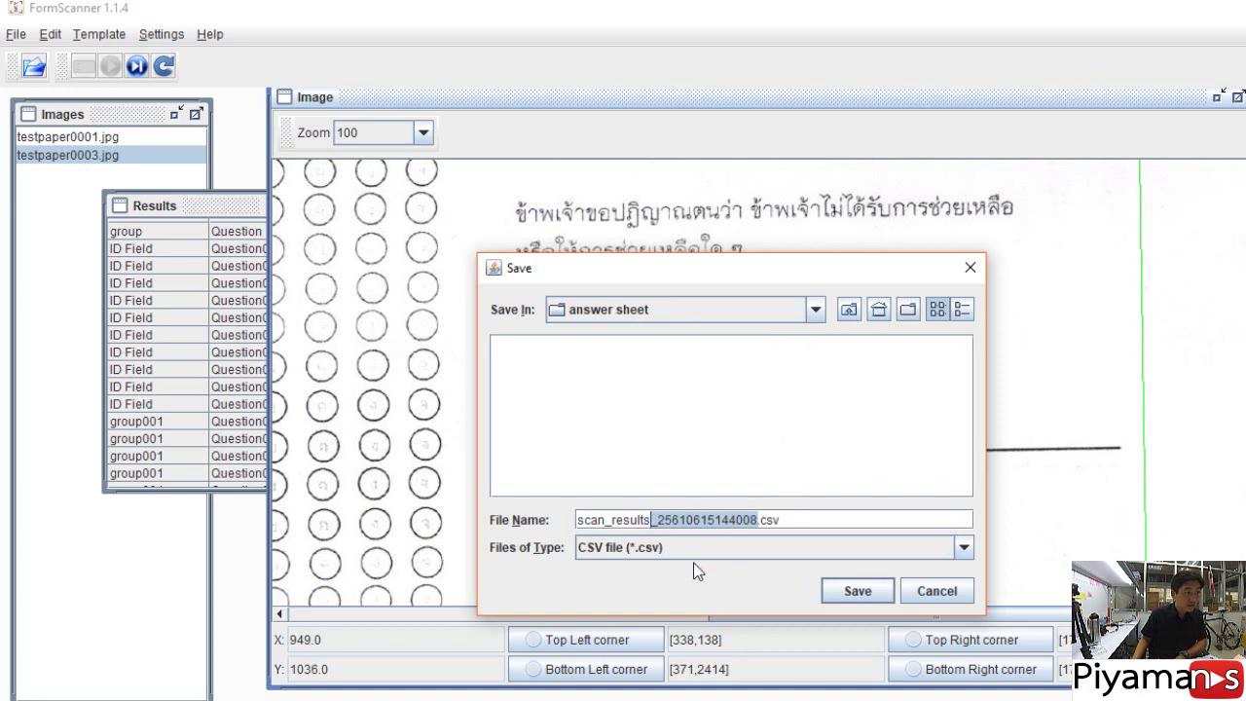
key("BackSpace")
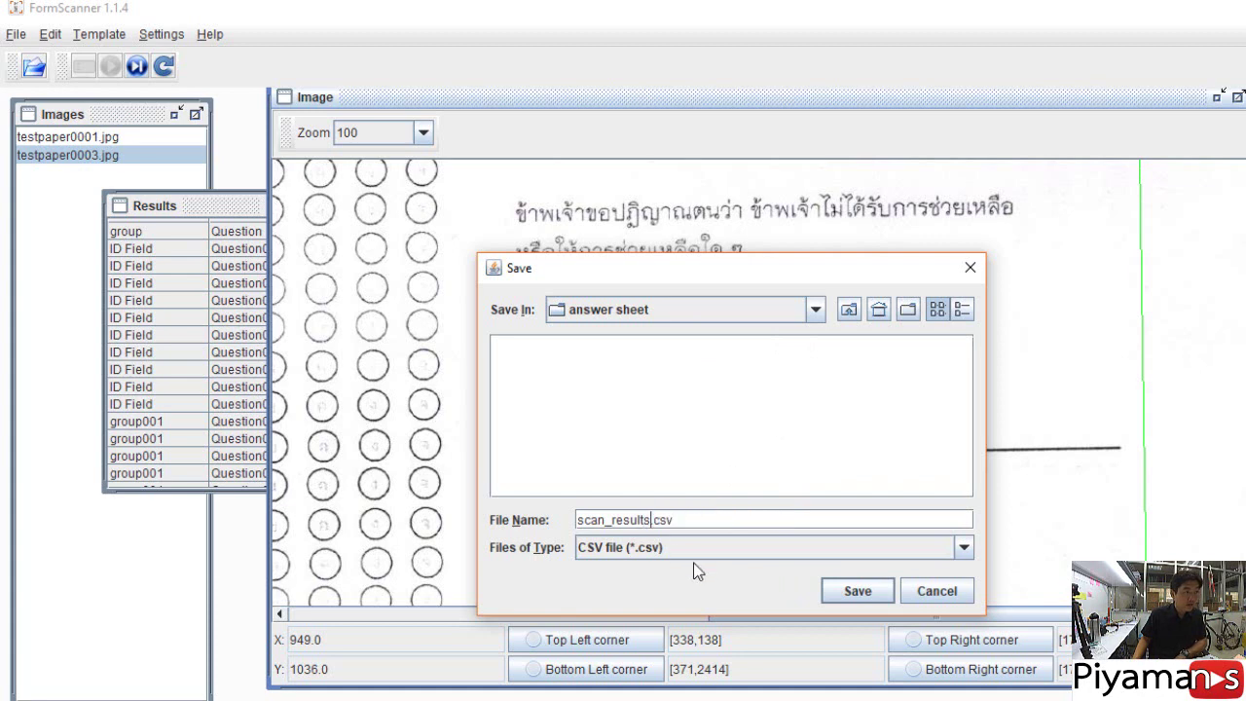
left_click(849, 595)
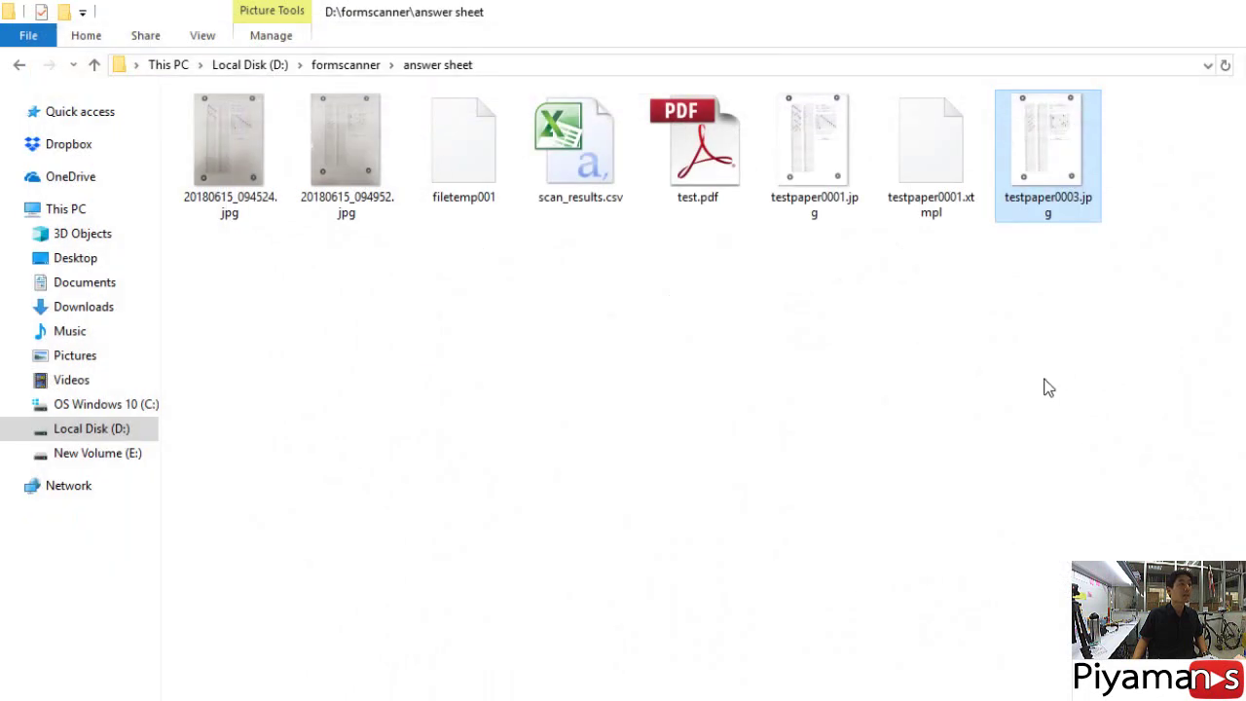
Switch to the browser, get the ProcessBubbles workbook from the FormScanner downloads page, and open it in Excel
left_click(1049, 388)
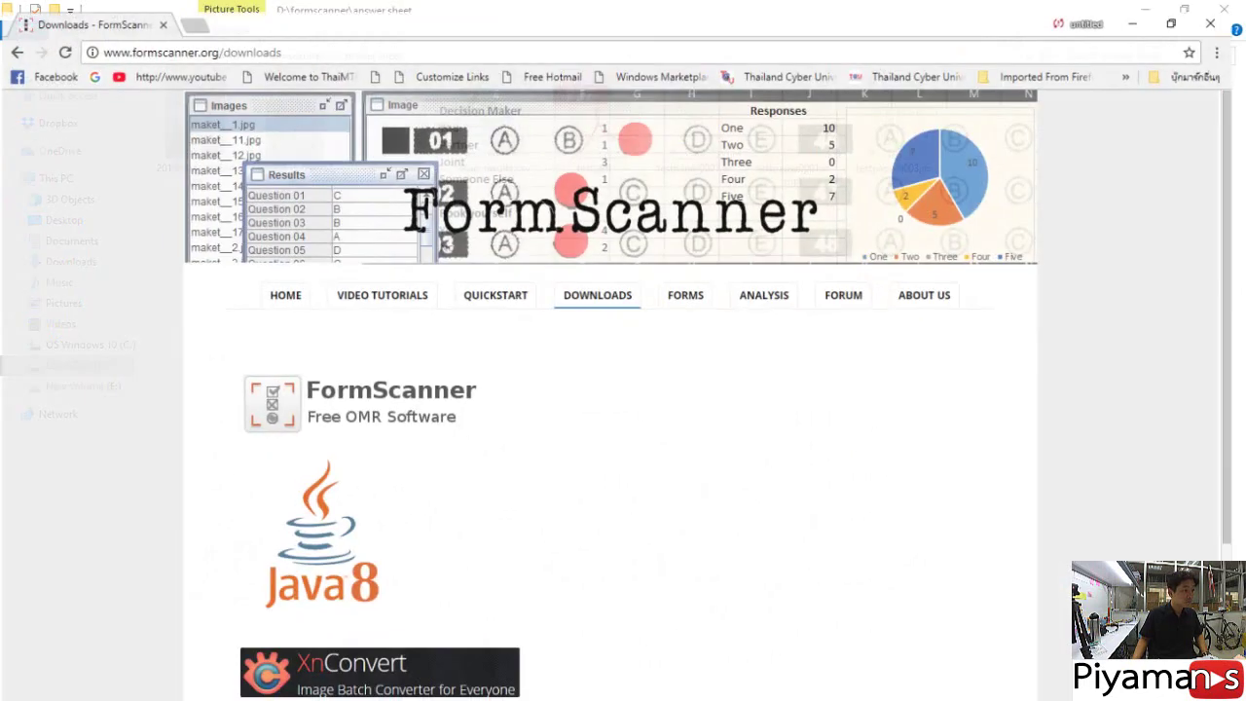
scroll(824, 453, "down", 3)
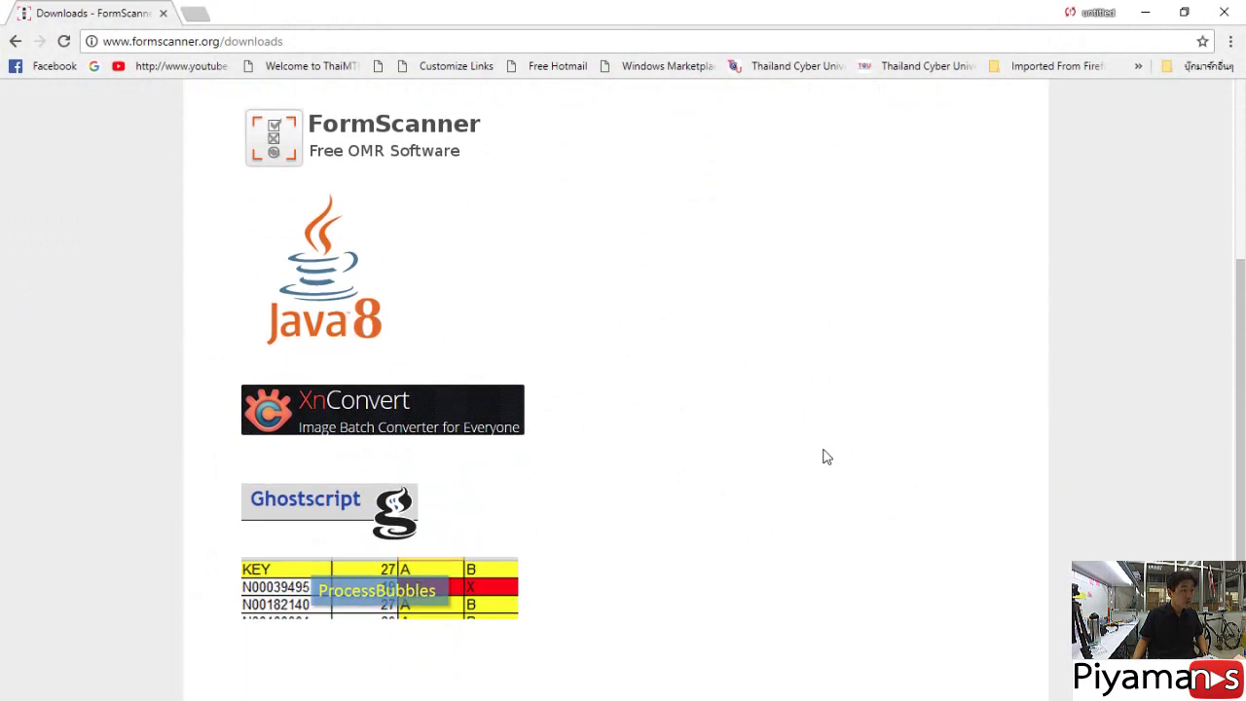
scroll(773, 474, "down", 1)
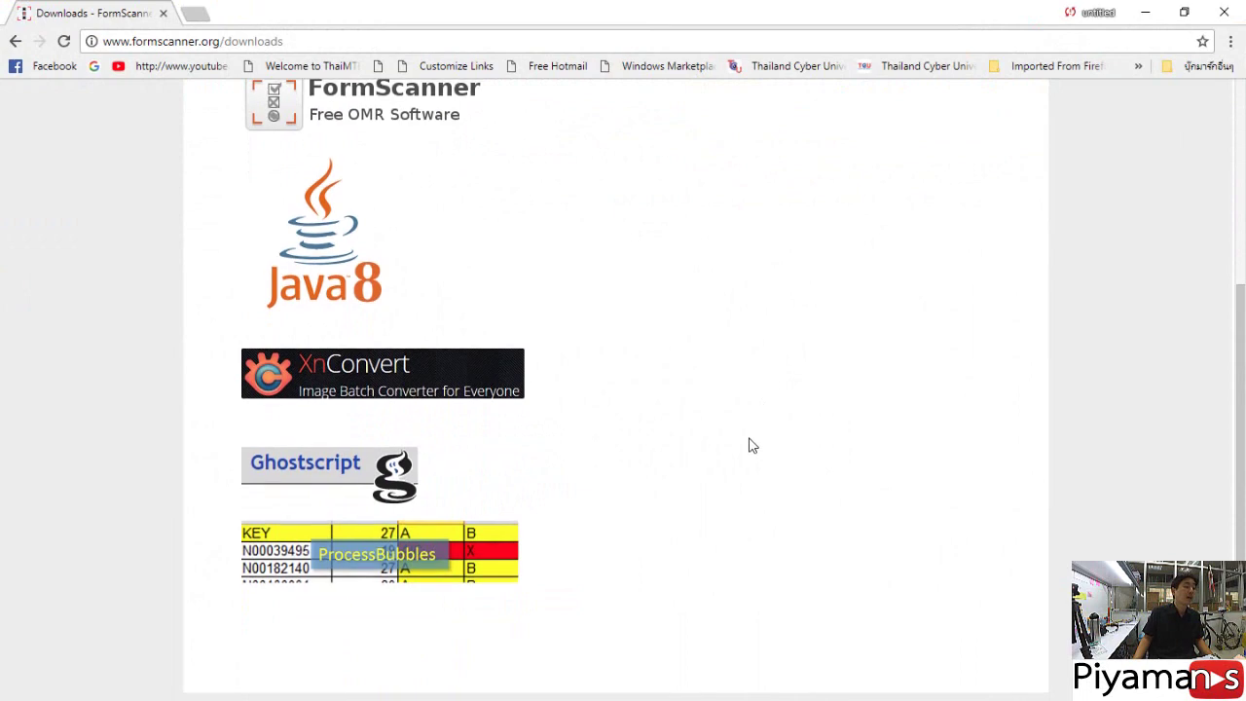
scroll(748, 442, "up", 3)
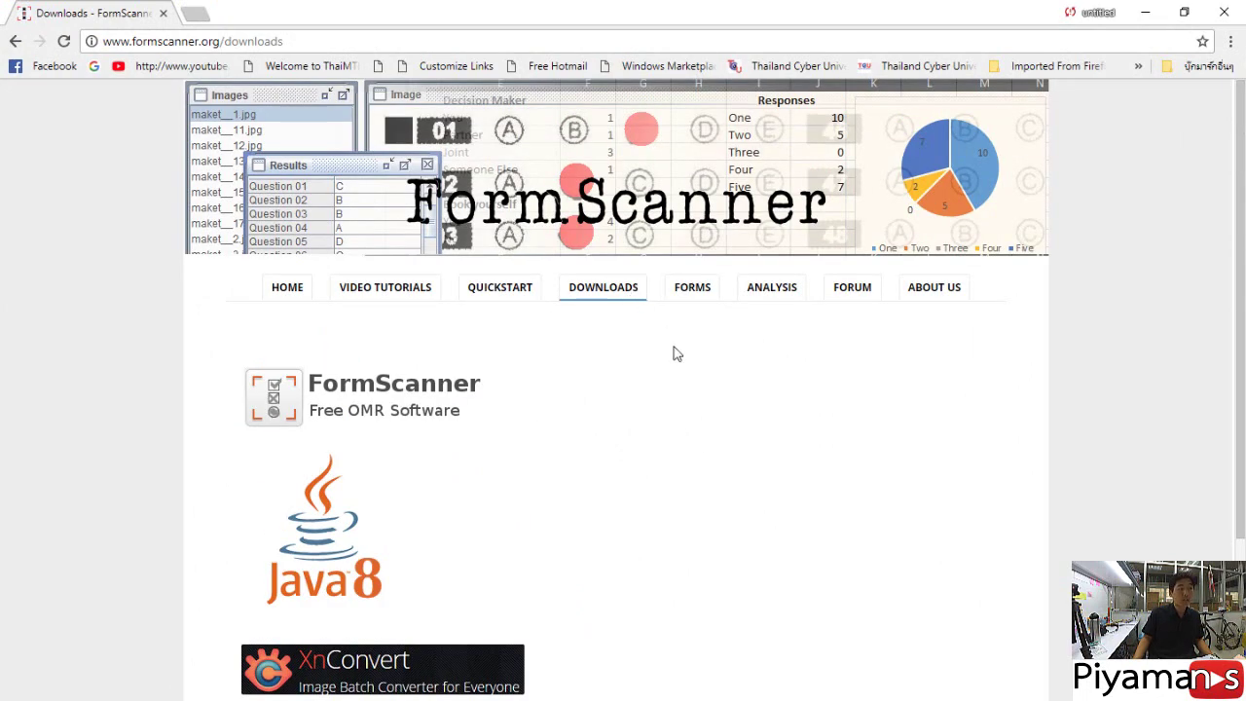
scroll(689, 375, "down", 3)
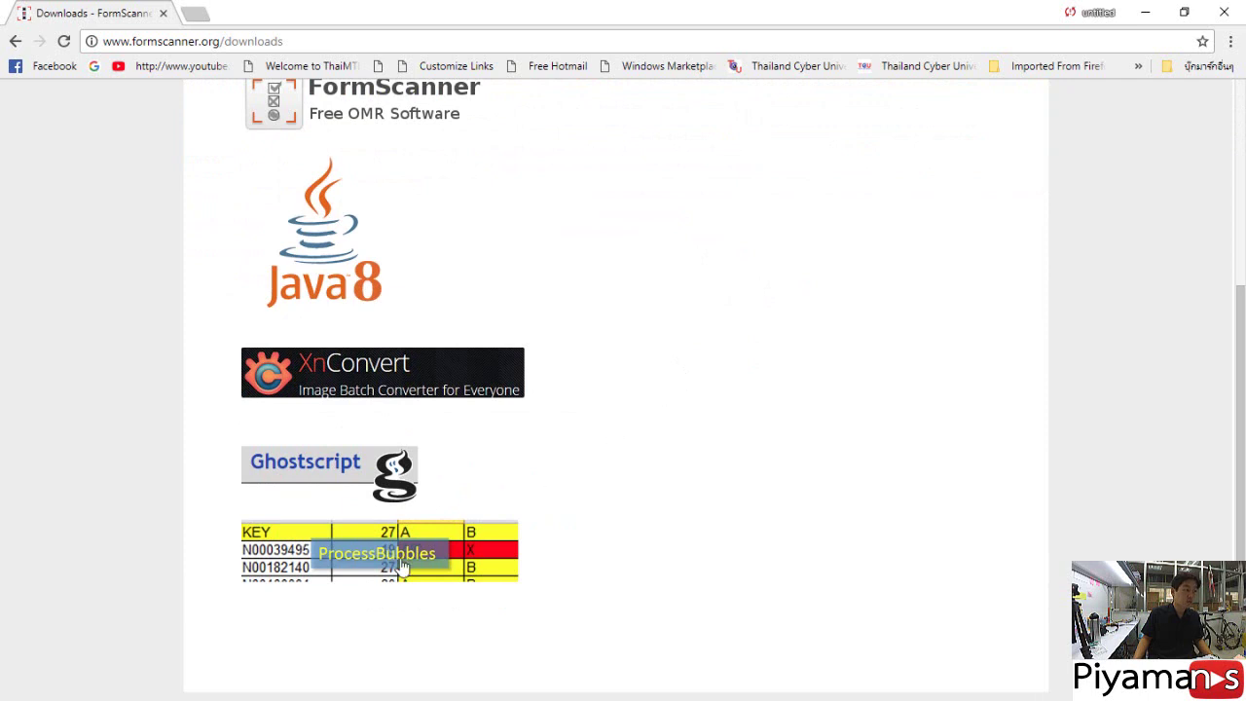
left_click(421, 561)
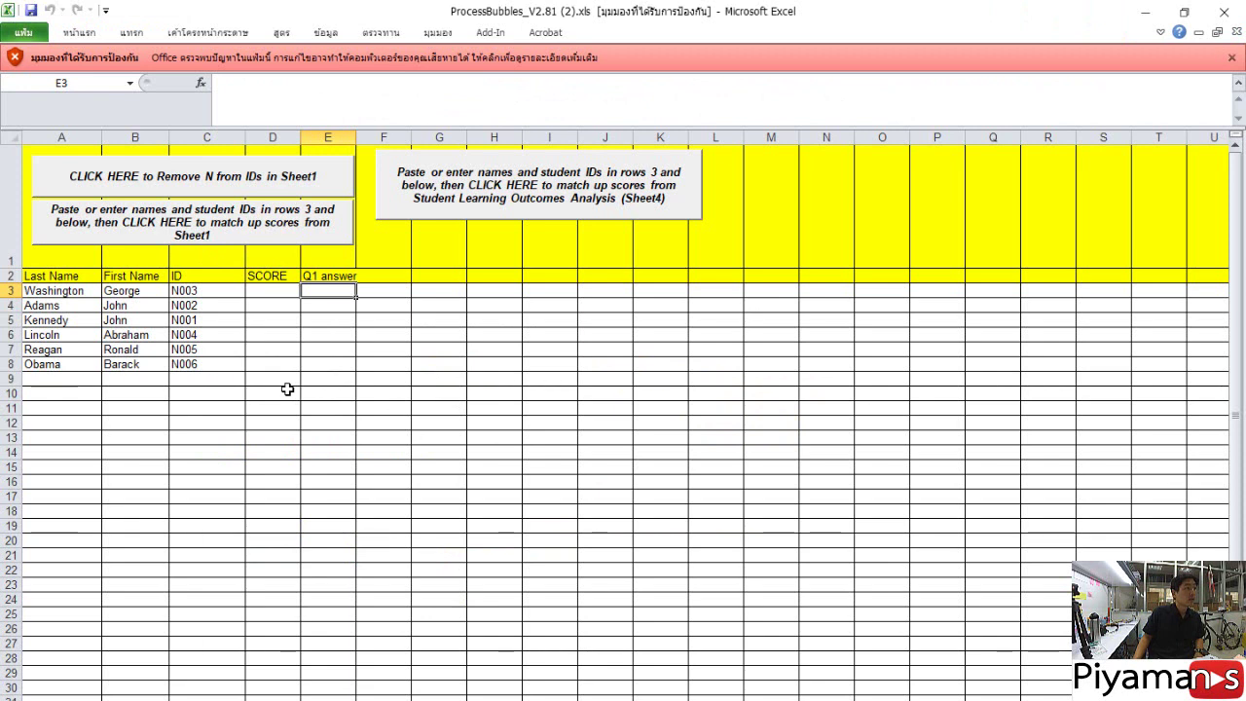
Enable editing and macro content in the protected ProcessBubbles_V2.81 workbook
left_click(302, 64)
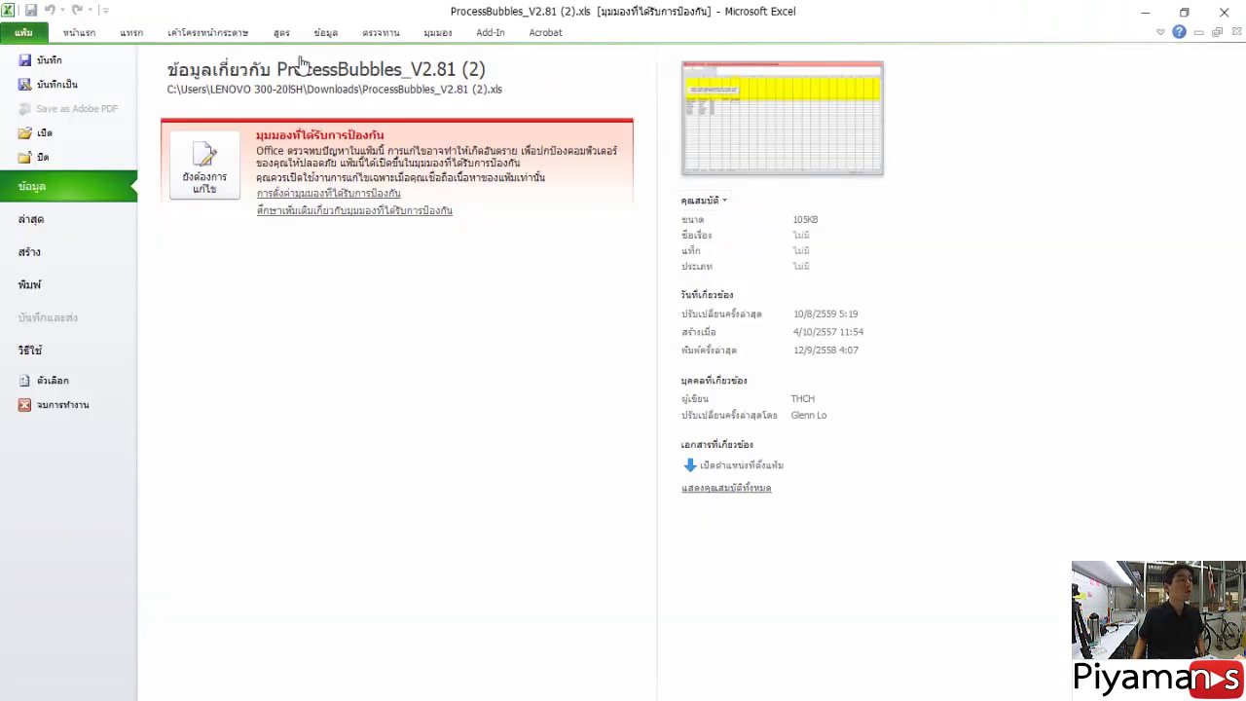
left_click(199, 185)
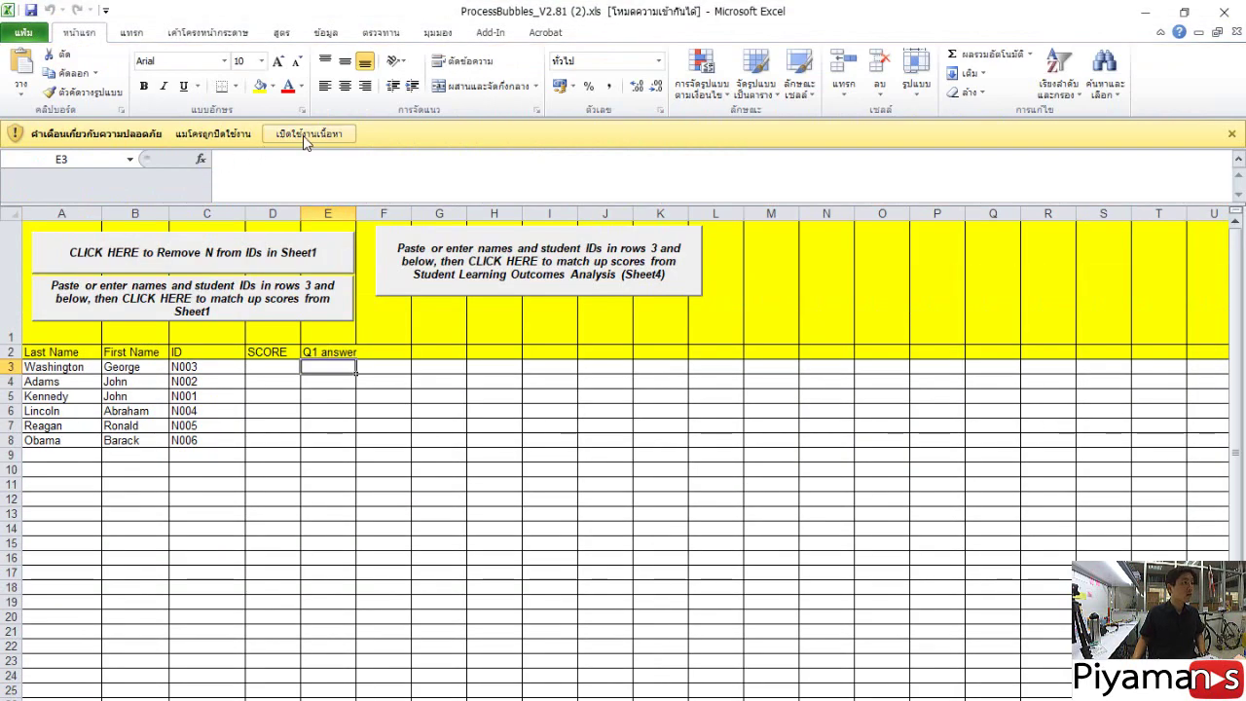
left_click(295, 138)
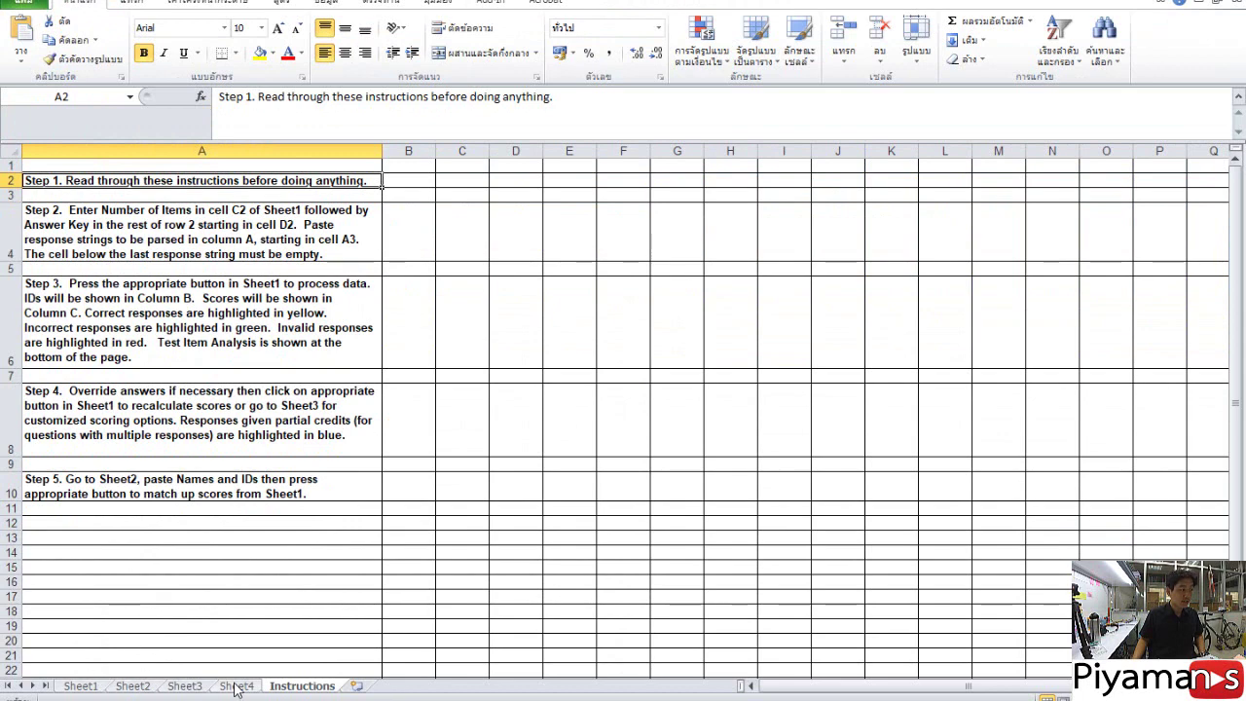
Look through Sheet1 to Sheet4 of the workbook and read the steps on the Instructions sheet
left_click(81, 686)
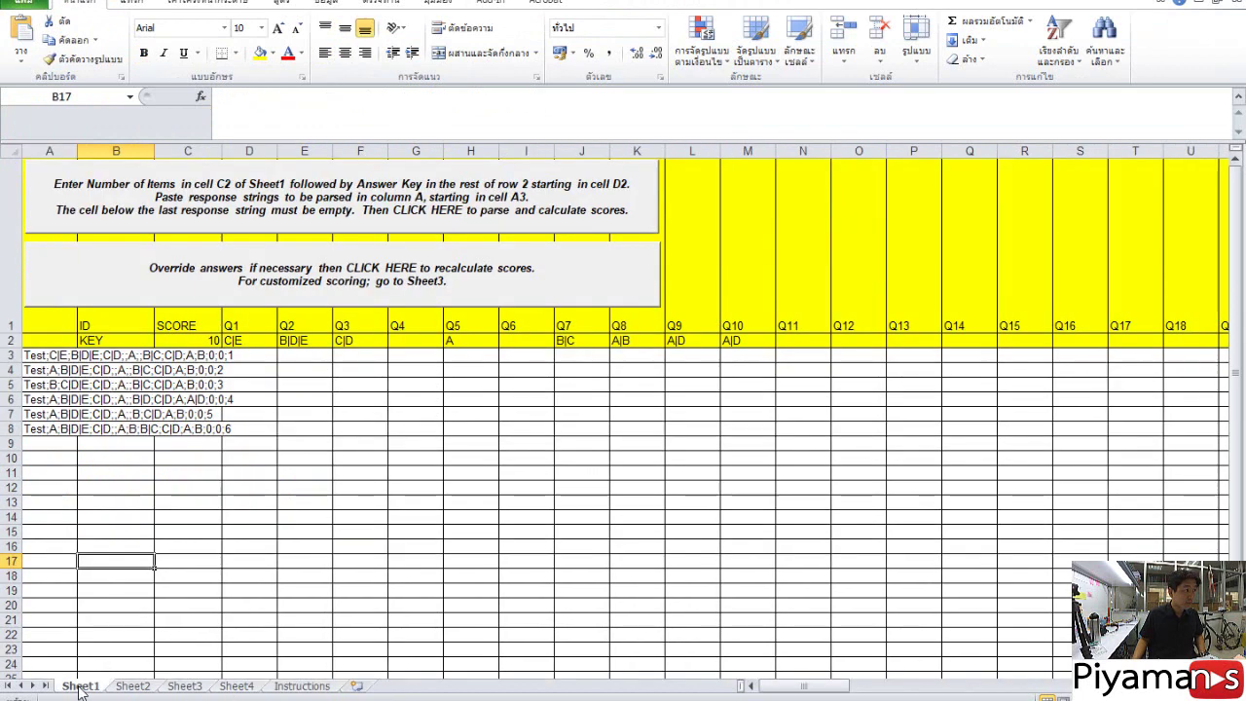
left_click(131, 688)
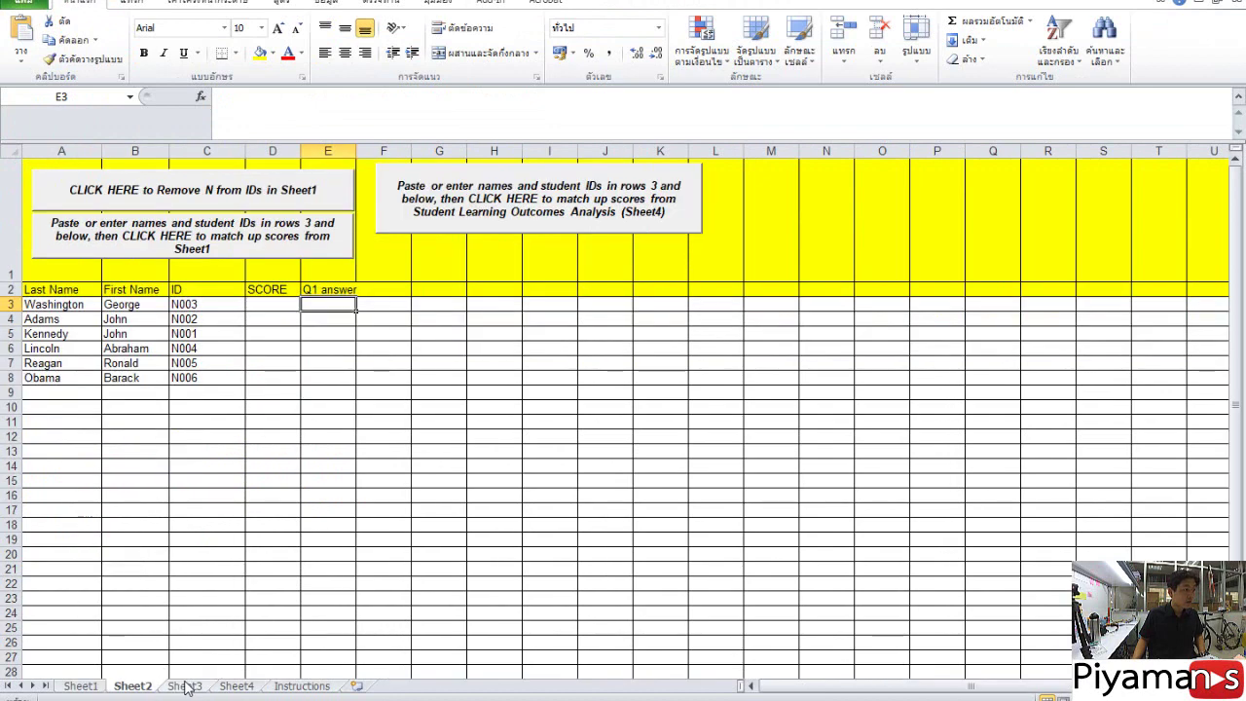
left_click(187, 688)
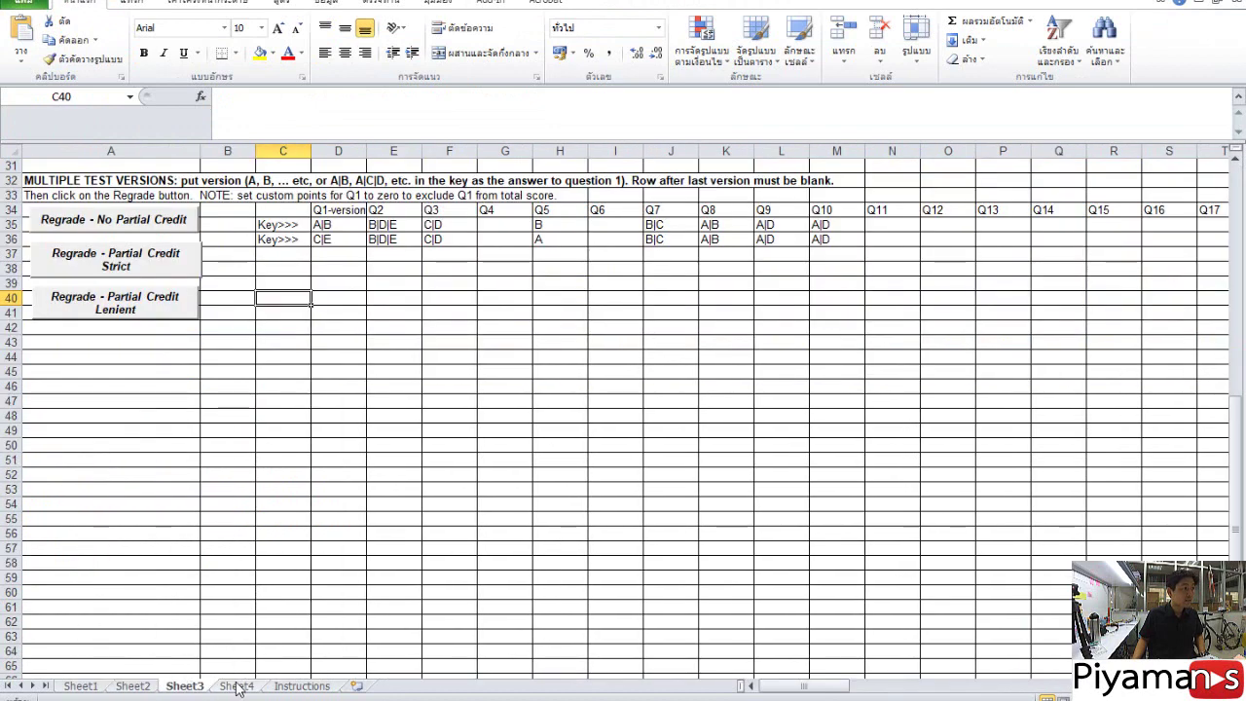
left_click(138, 688)
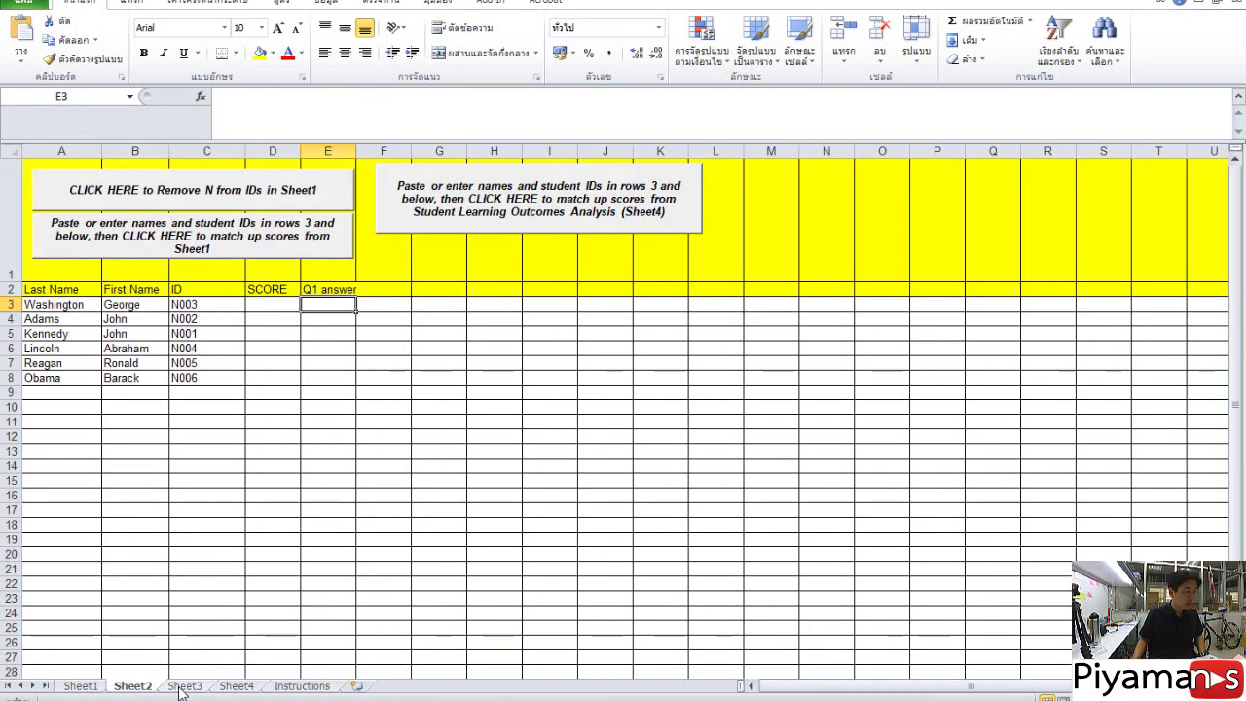
left_click(184, 688)
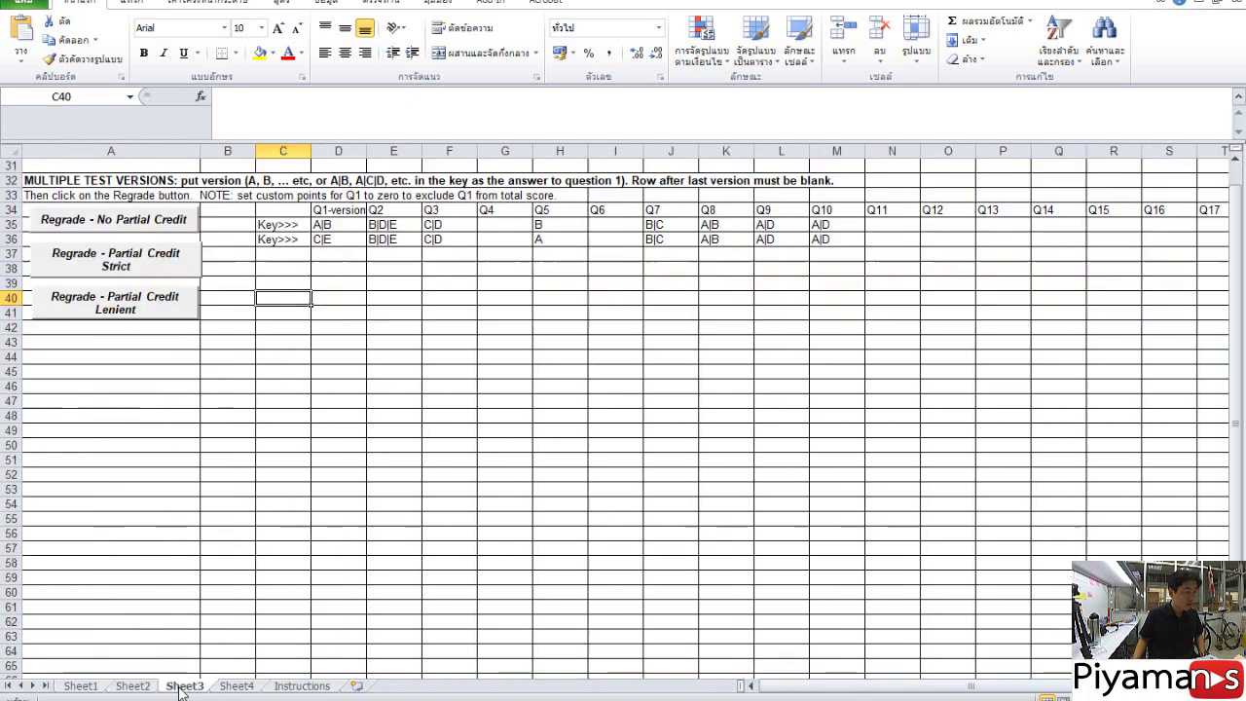
left_click(233, 686)
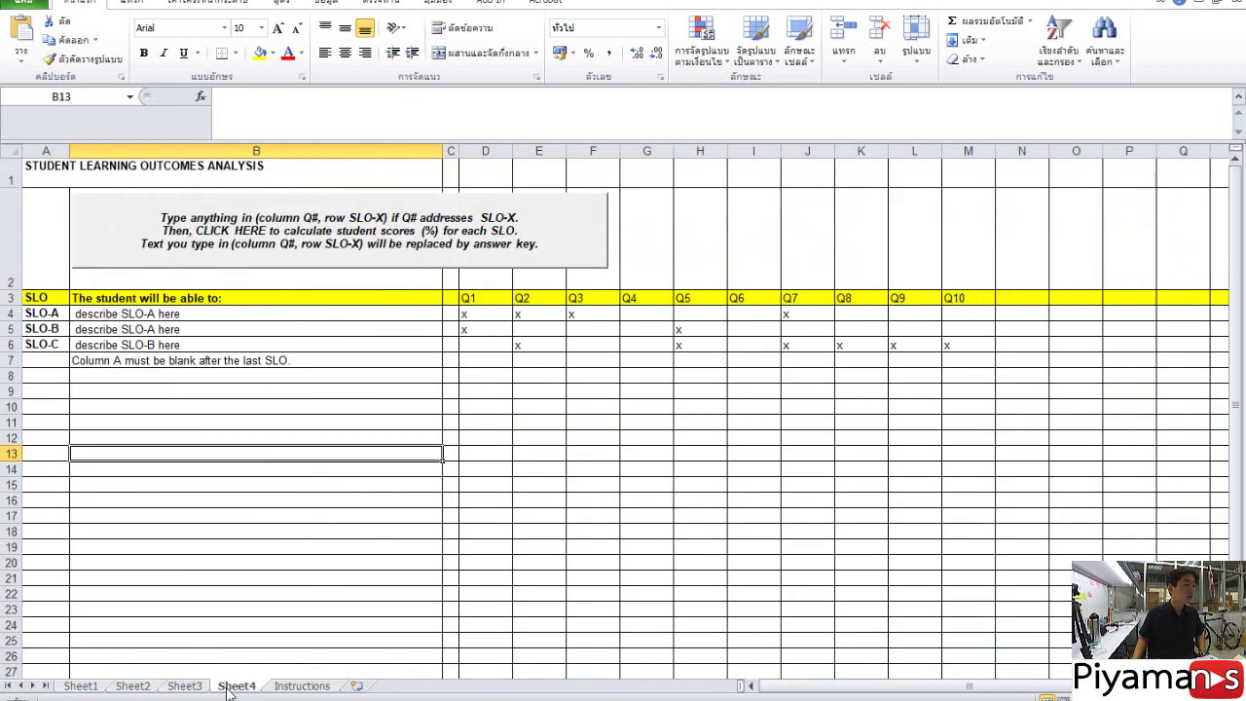
left_click(293, 686)
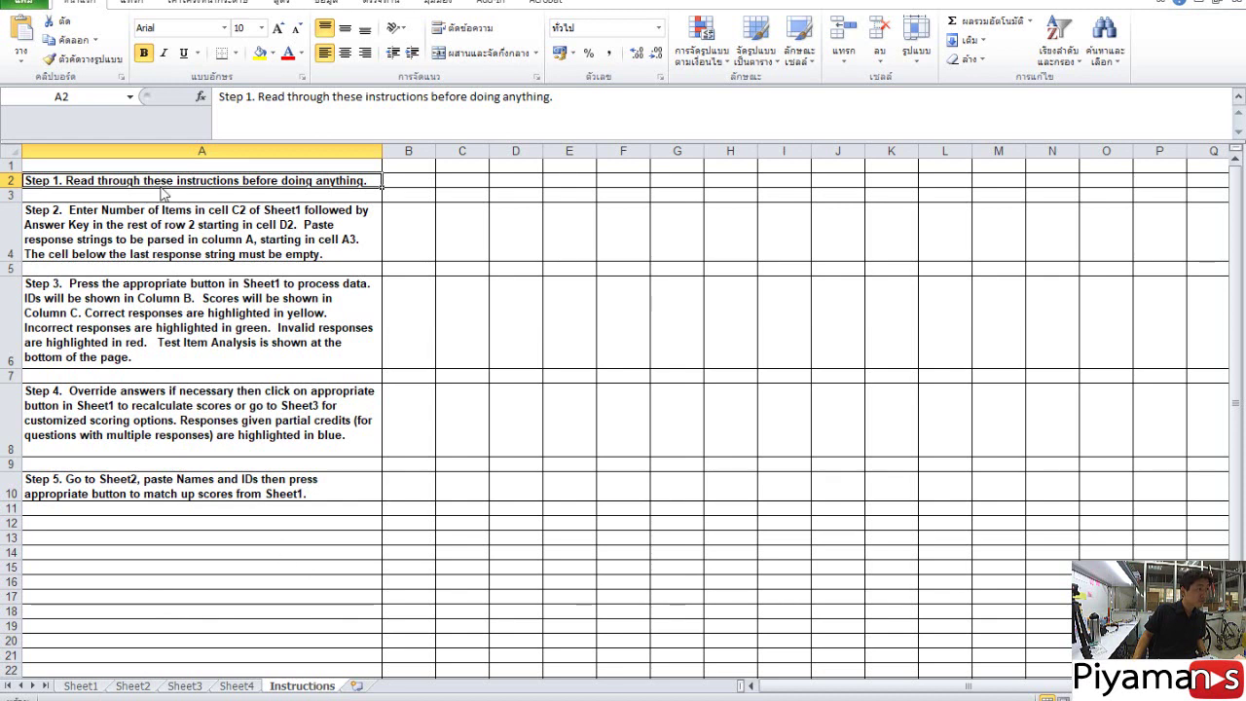
left_click(170, 234)
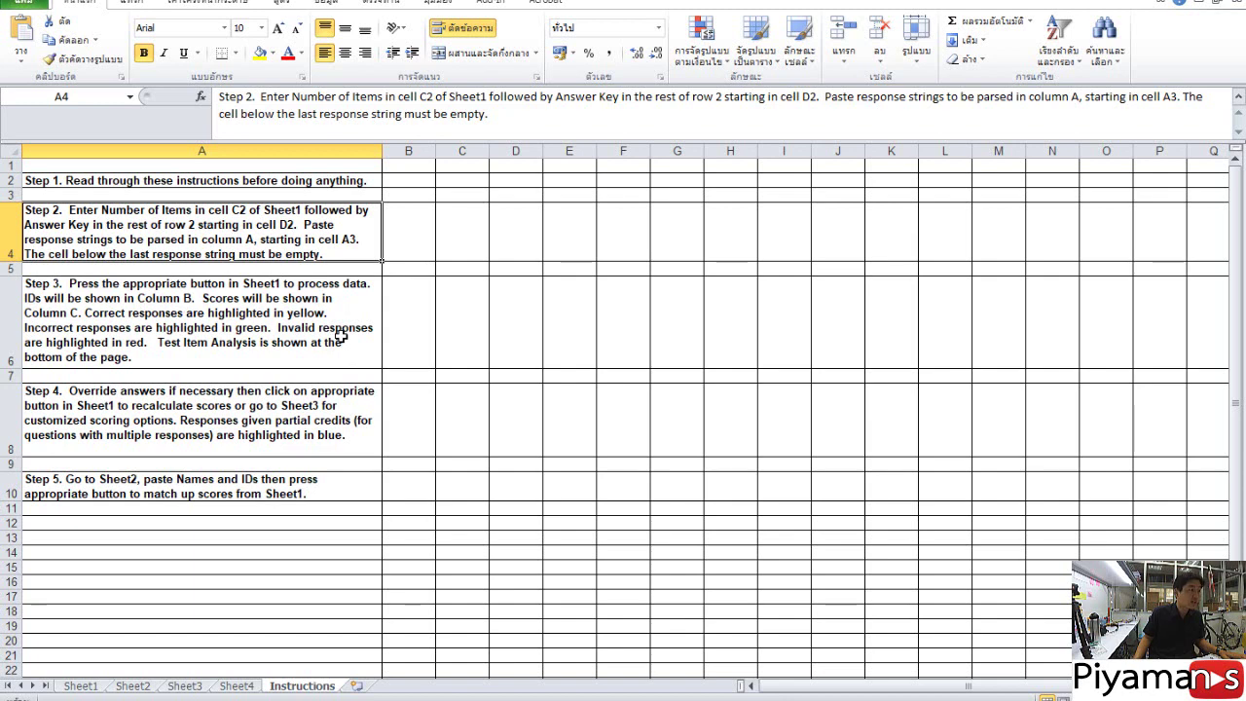
Set the number of items in cell C2 of Sheet1 to 20
left_click(82, 687)
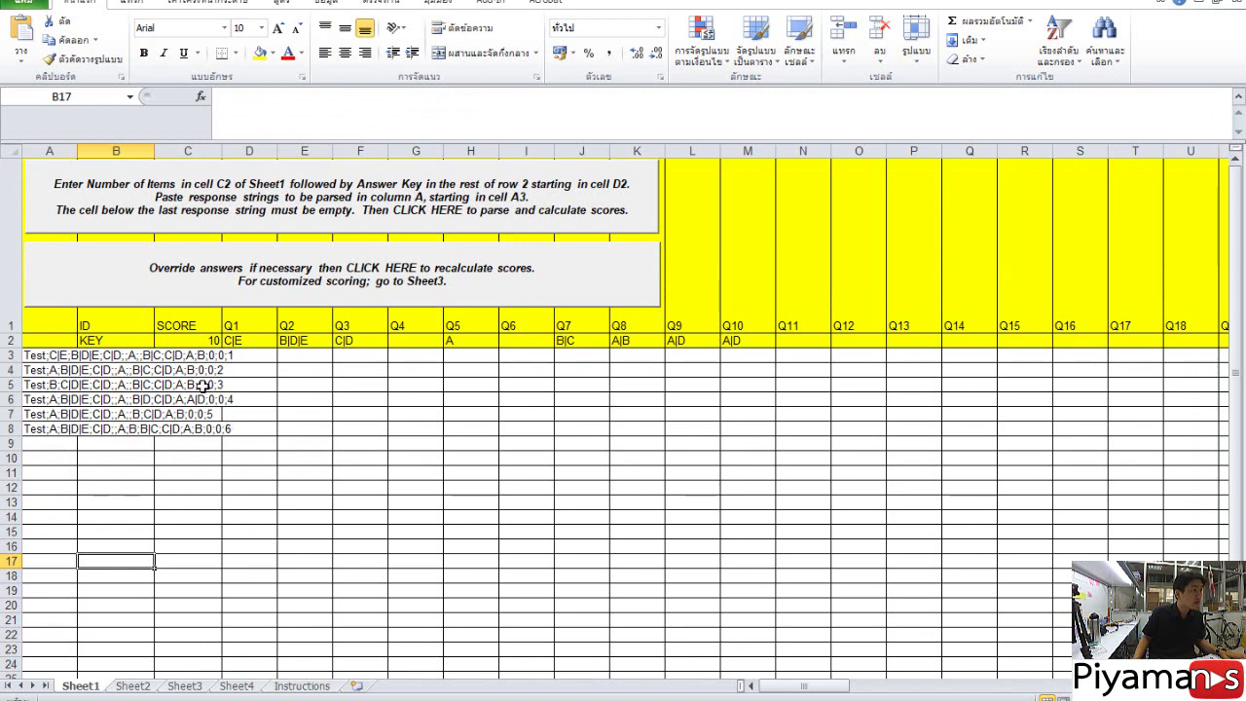
left_click(39, 341)
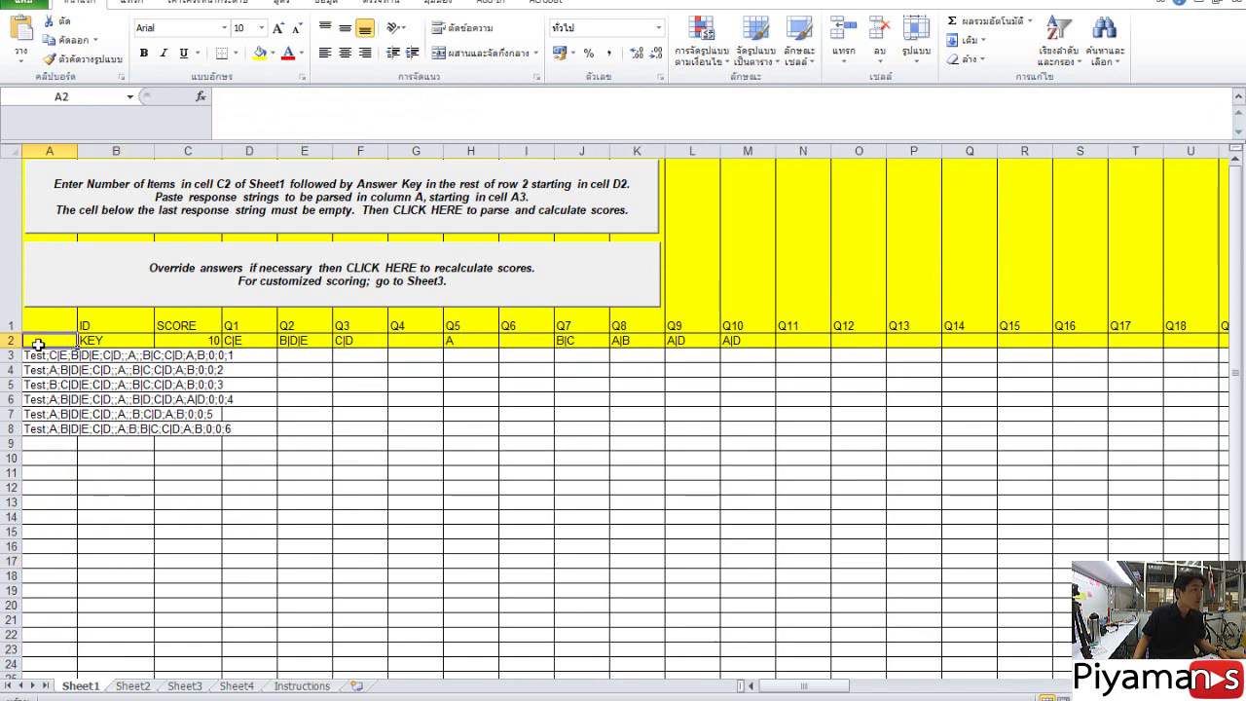
left_click(187, 340)
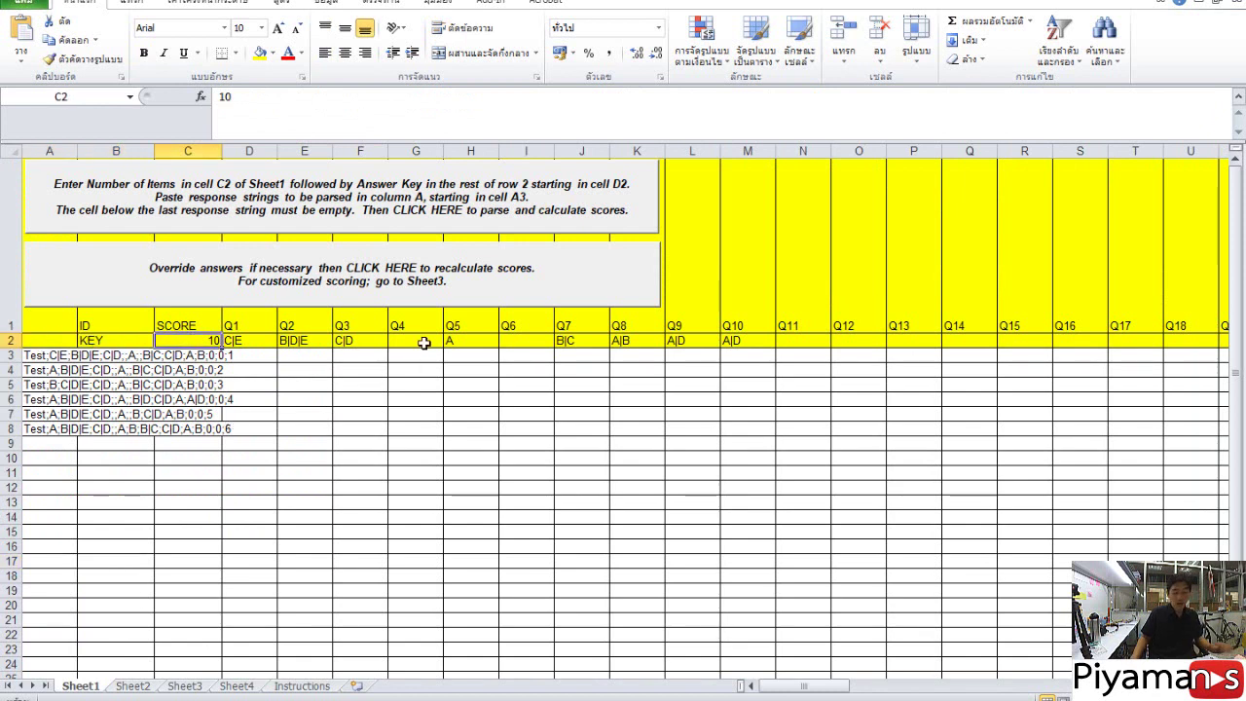
type("20")
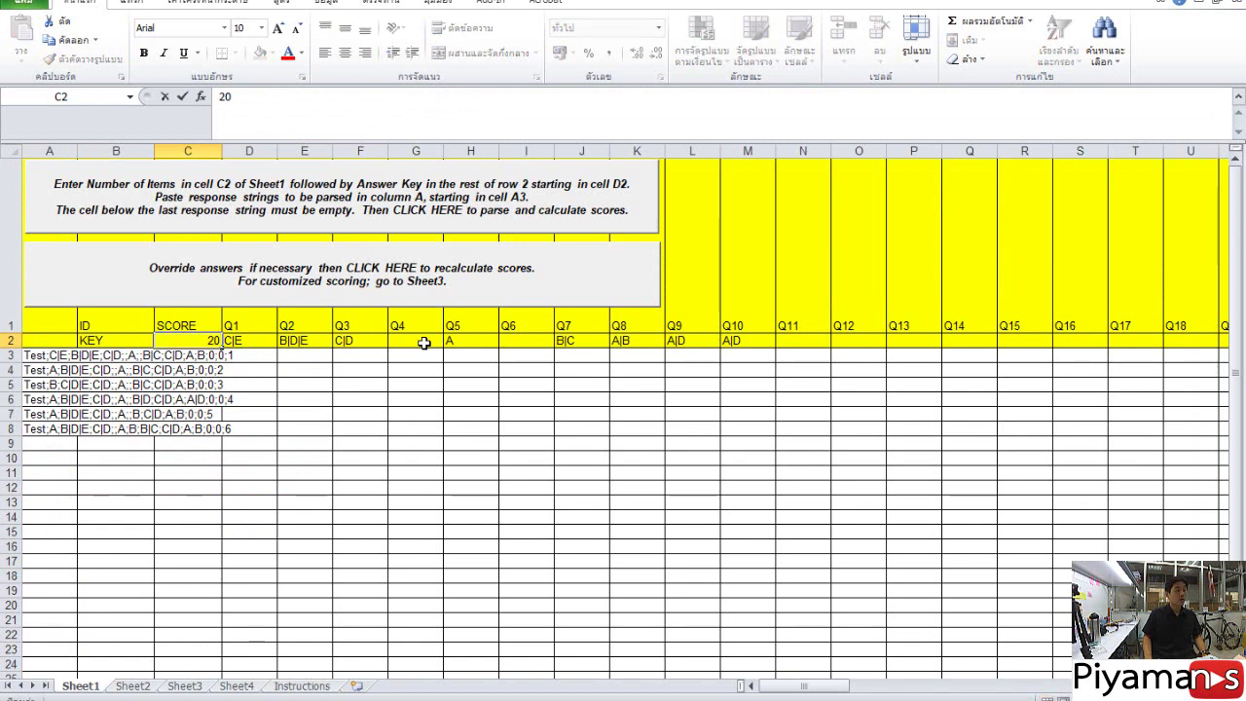
key("Tab")
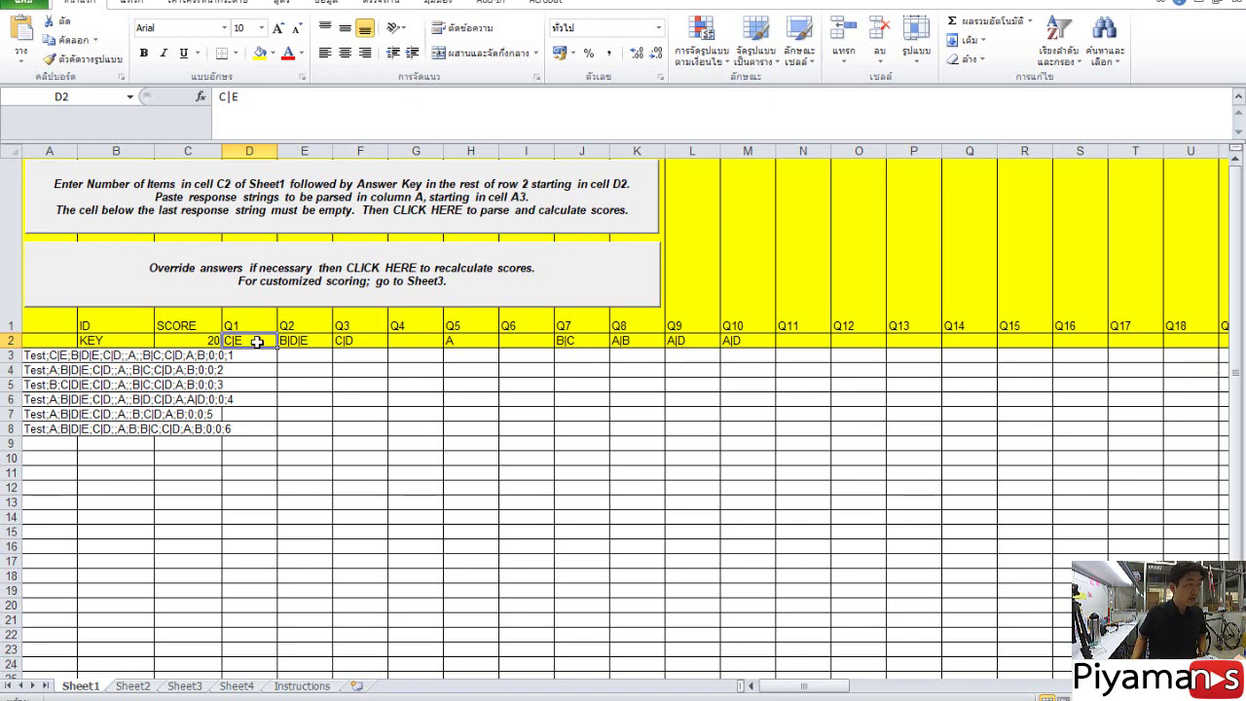
Enter the answer key for Q1 to Q5 in row 2 as ก, ข, ค, ง, จ
type("n")
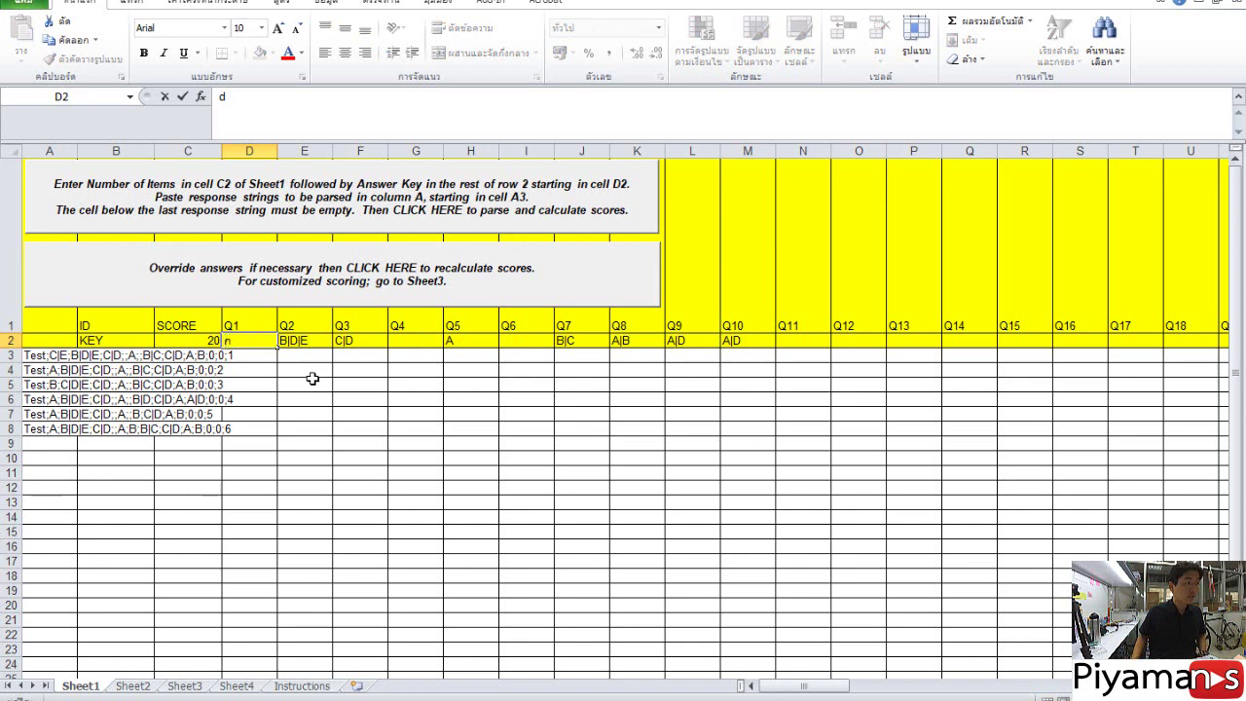
key("Tab")
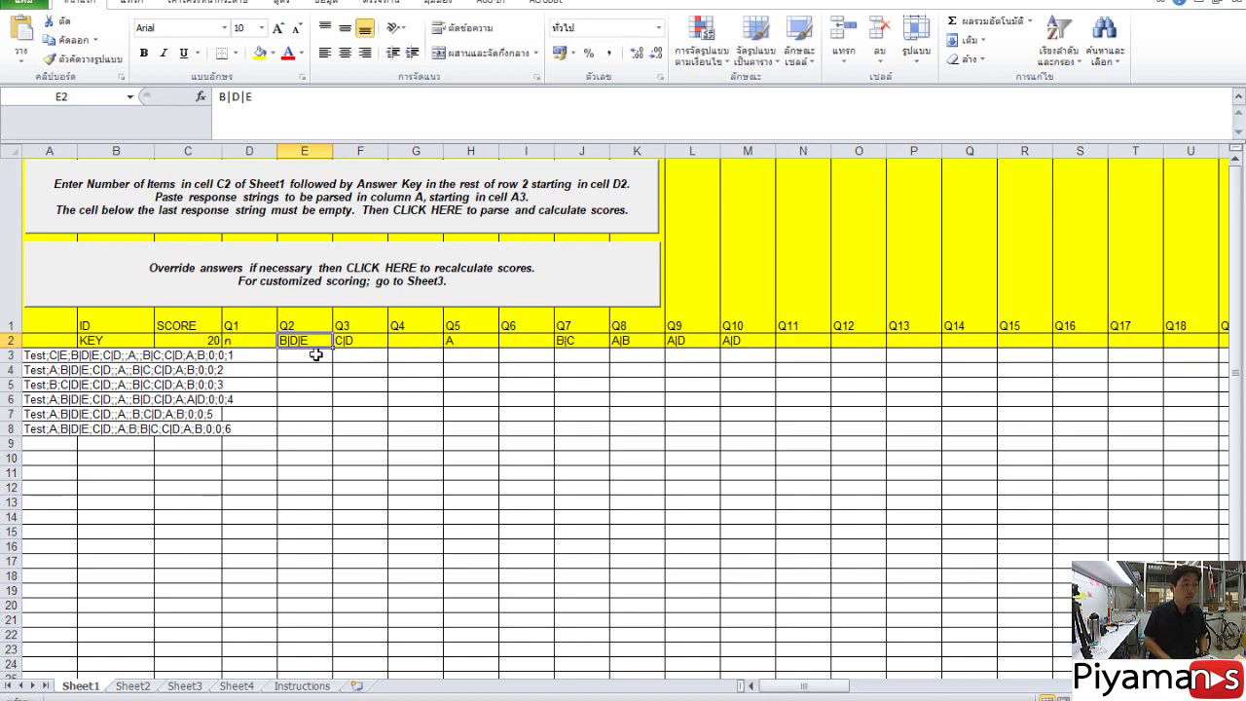
type("ข")
key("Tab")
type("ค")
key("Tab")
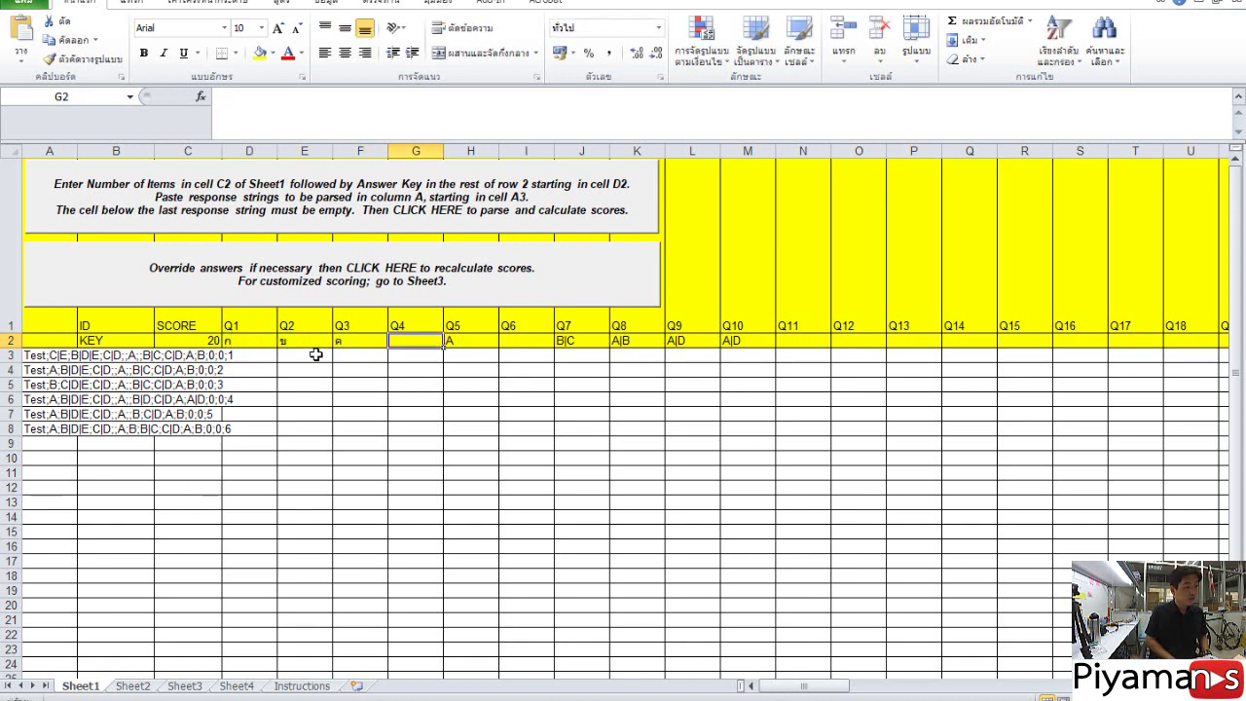
type("ง")
key("Tab")
type("จ")
key("Tab")
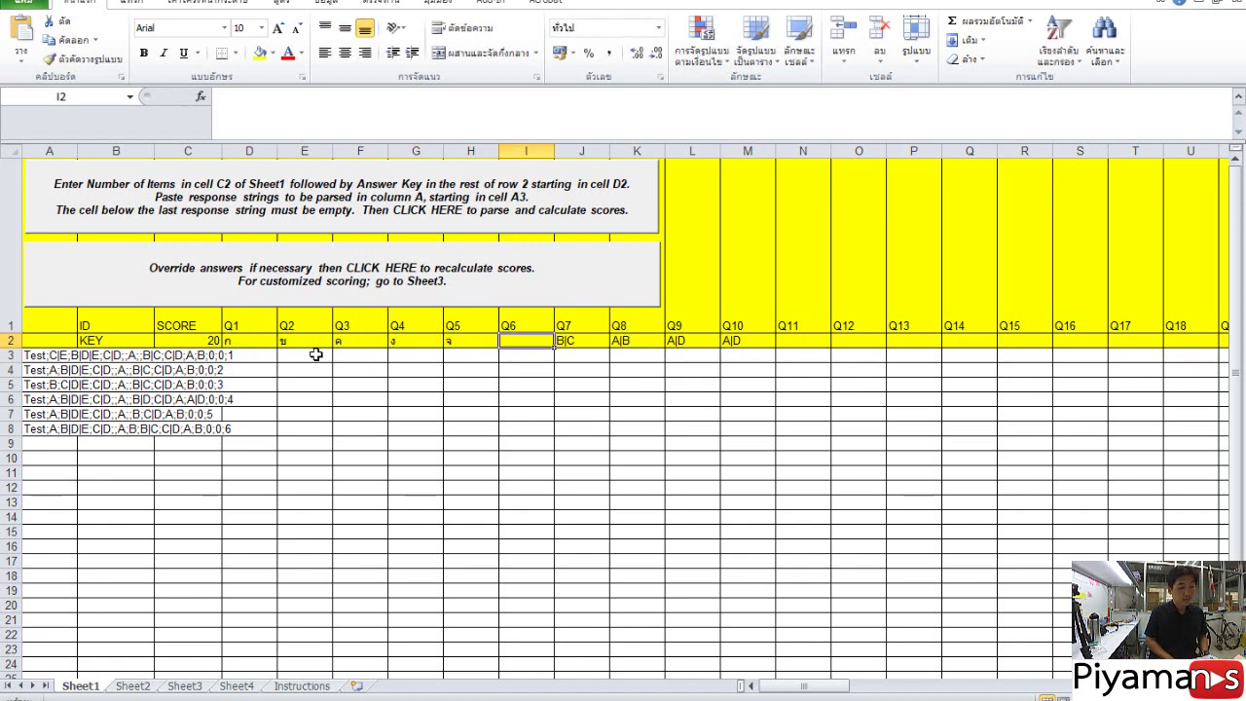
Fill in the answer key for Q6 to Q10 in row 2 as ก, ค, ข, ง, จ
type("ก")
key("Tab")
type("ค")
key("Tab")
type("ข")
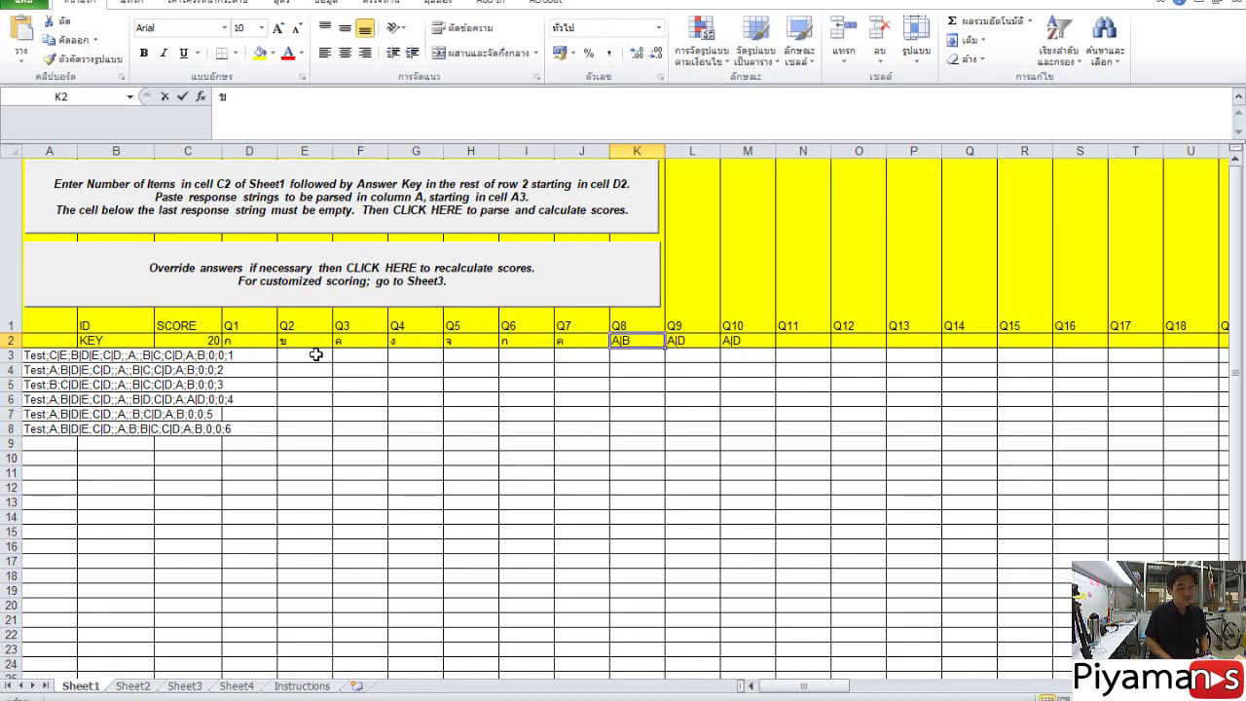
key("Tab")
type("ง")
key("Tab")
type("จ")
key("Tab")
Complete the answer key for Q11 to Q20 in row 2 as จ, ก, ข, ค, ง, จ, ก, ก, ก, ก
type("จ")
key("Tab")
type("ก\t")
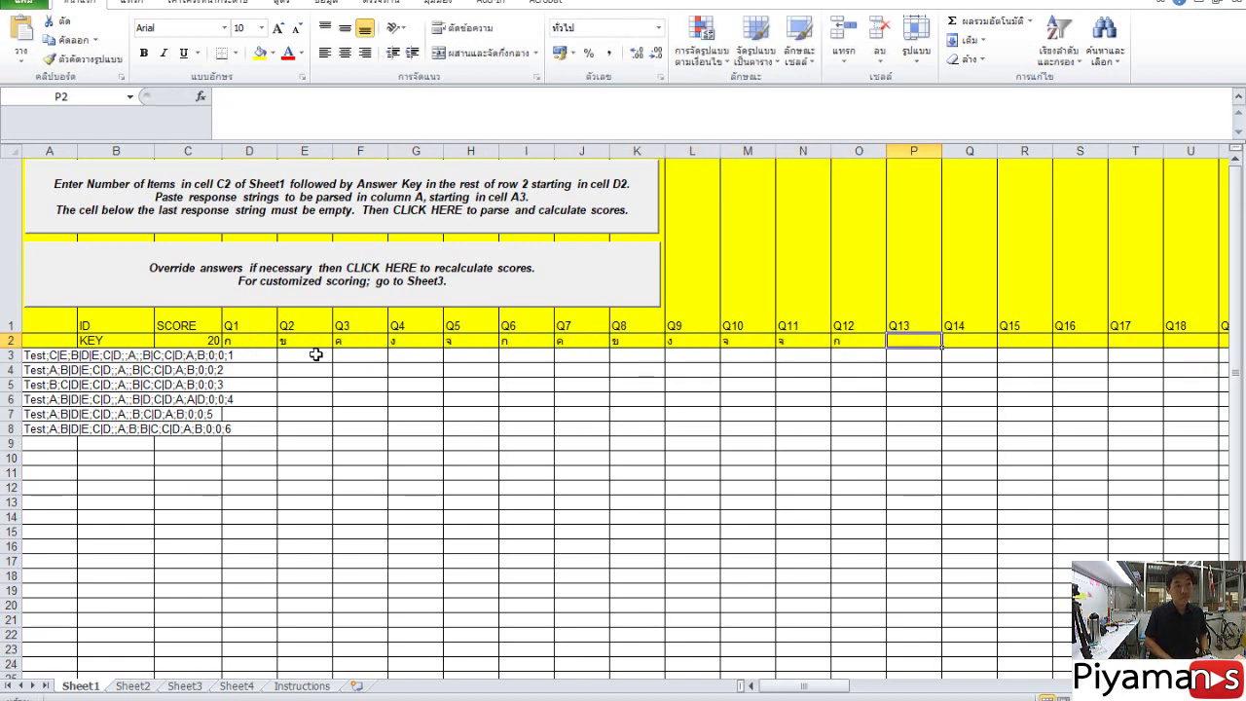
type("ข\tค\tง\tจ\tก\tข\tค\tก")
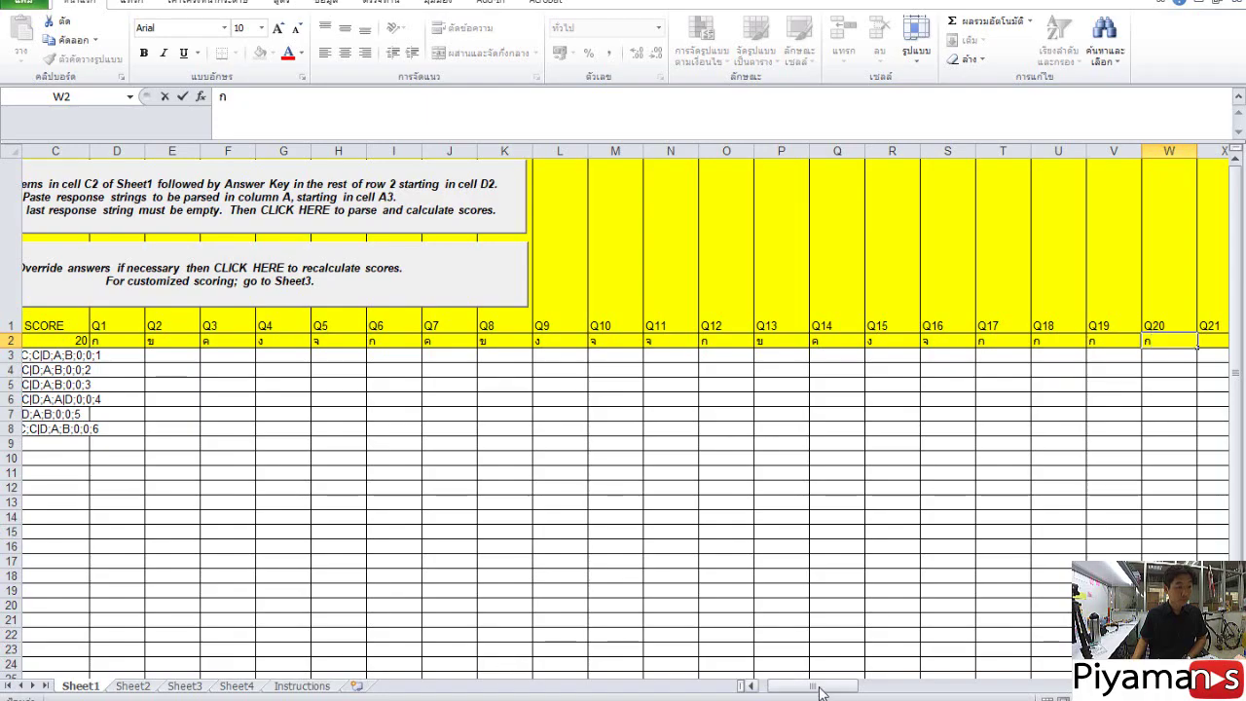
Clear the sample response strings from cells A3 to A8 of Sheet1
left_click_drag(823, 686, 805, 686)
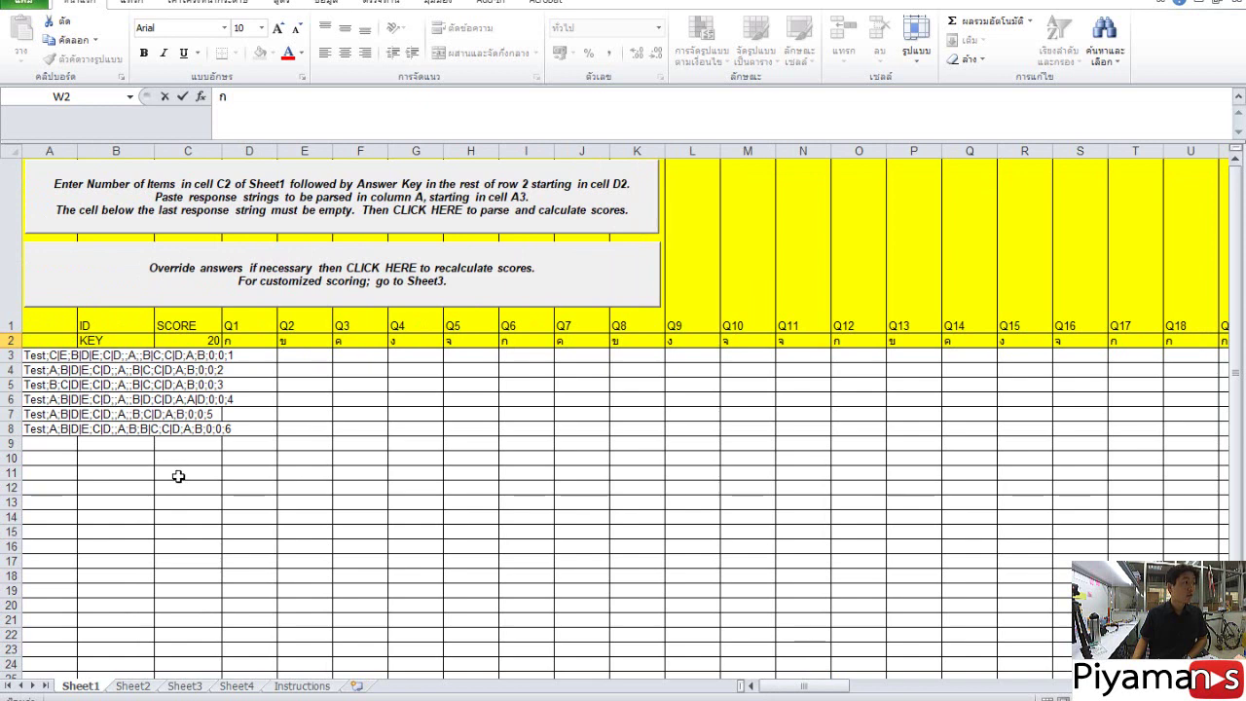
left_click_drag(41, 359, 70, 428)
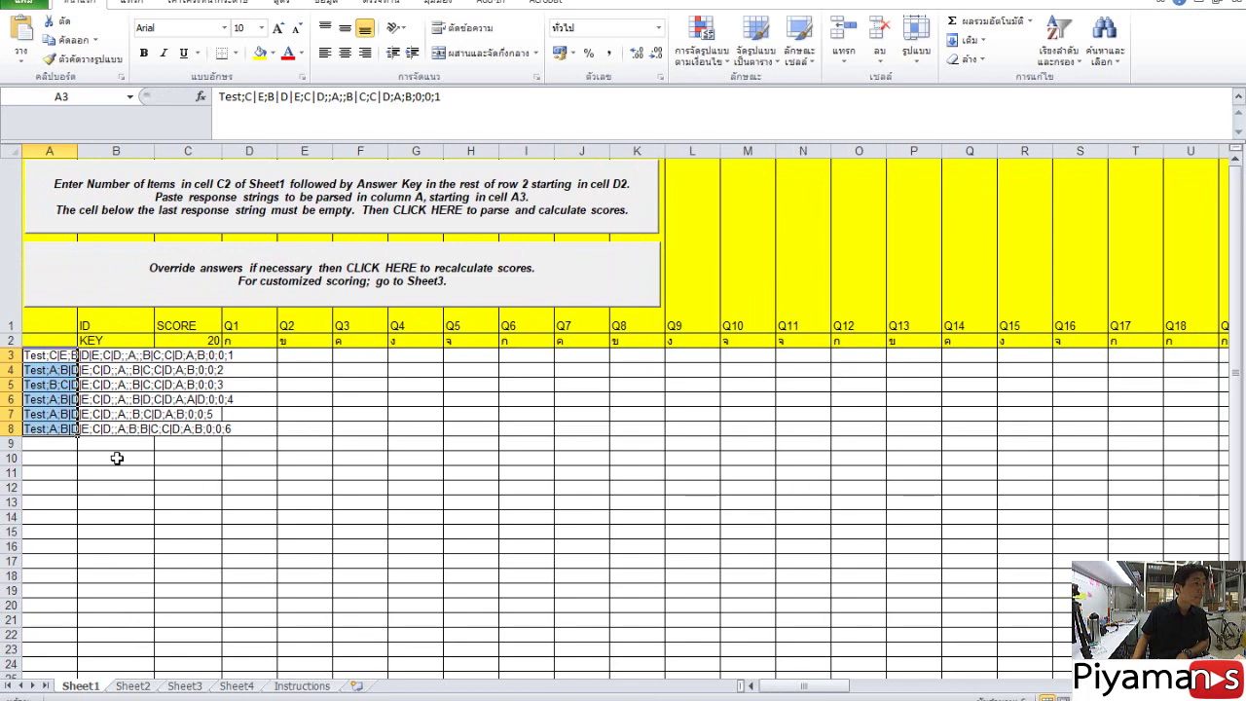
left_click_drag(805, 685, 774, 688)
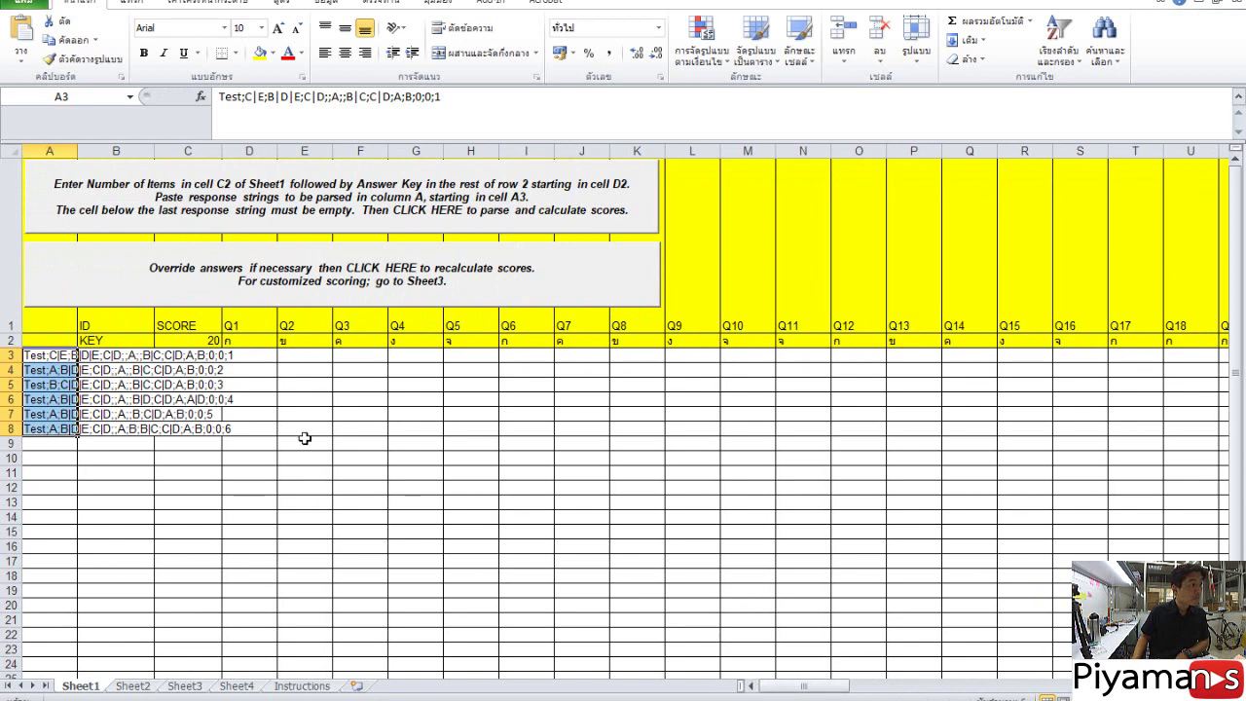
key("Delete")
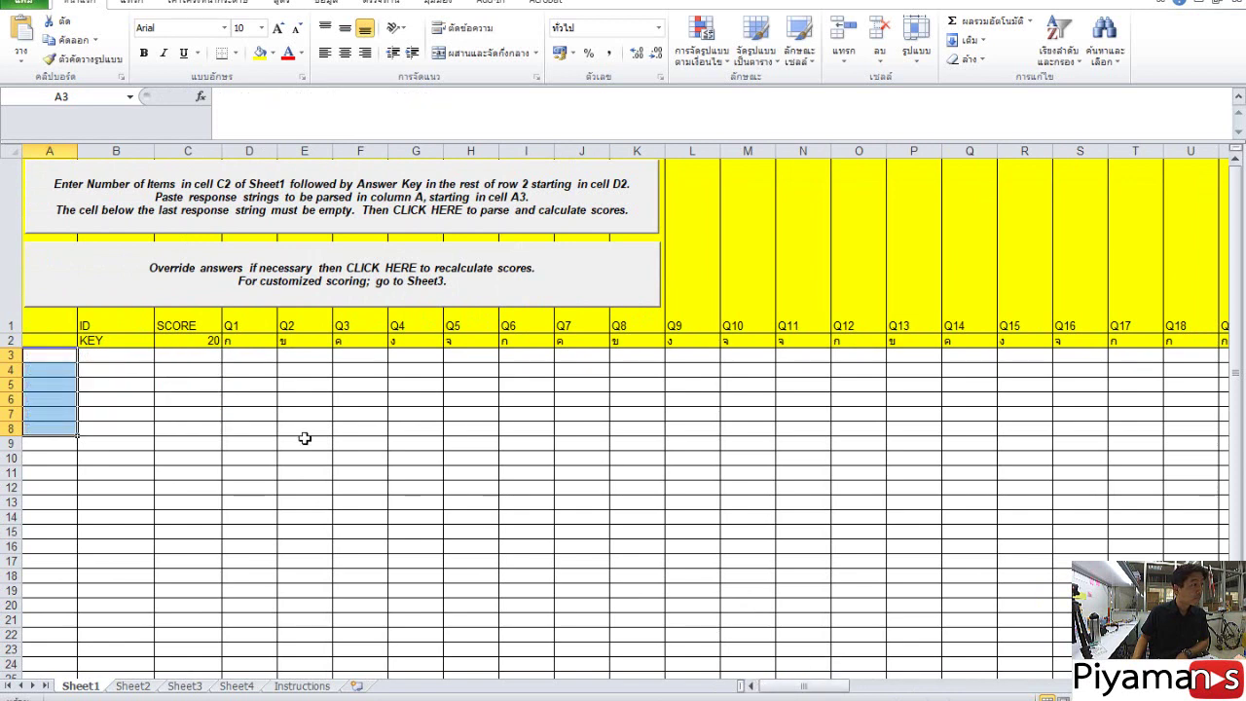
left_click(55, 356)
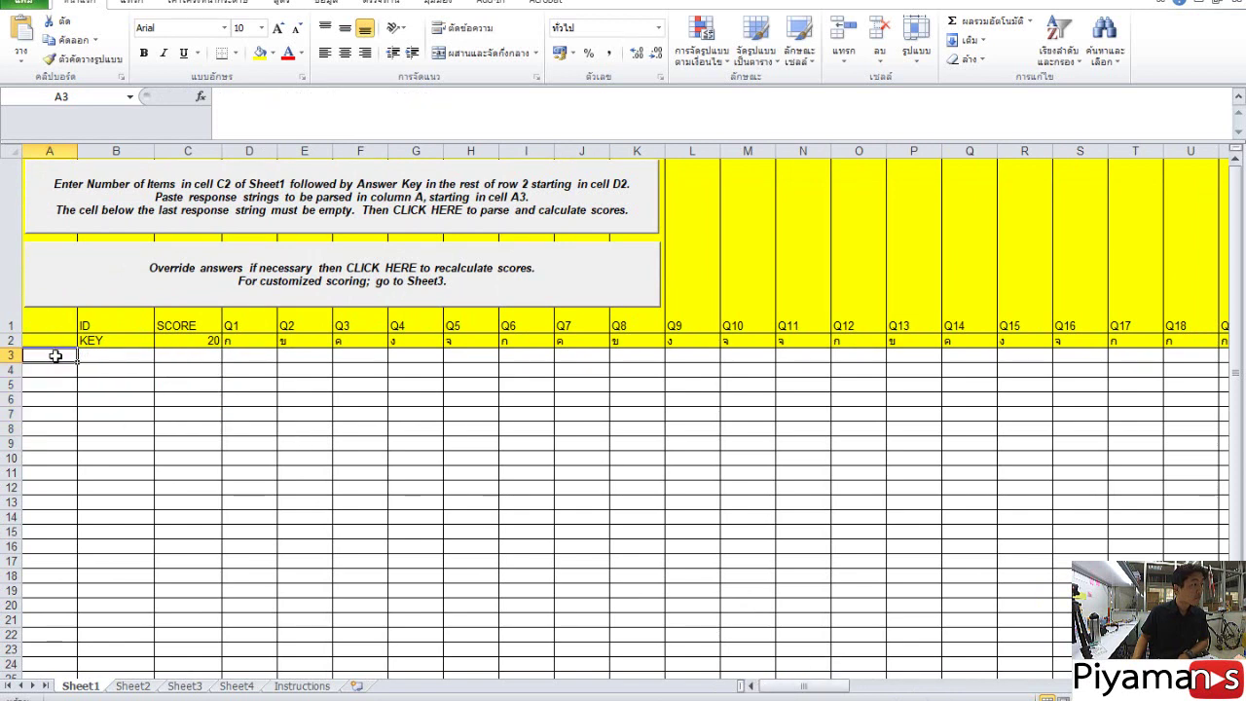
left_click(128, 354)
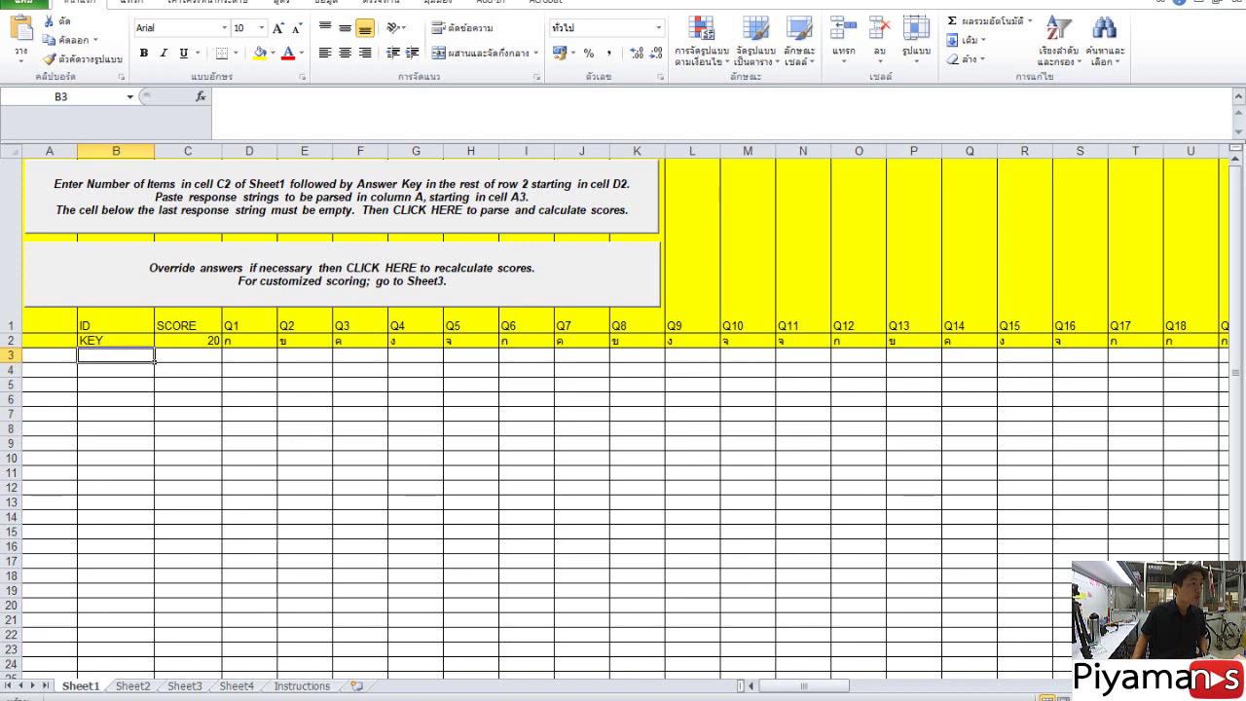
Open scan_results.csv from the answer sheet folder and copy the two response rows in A2:A3
key("alt+Tab")
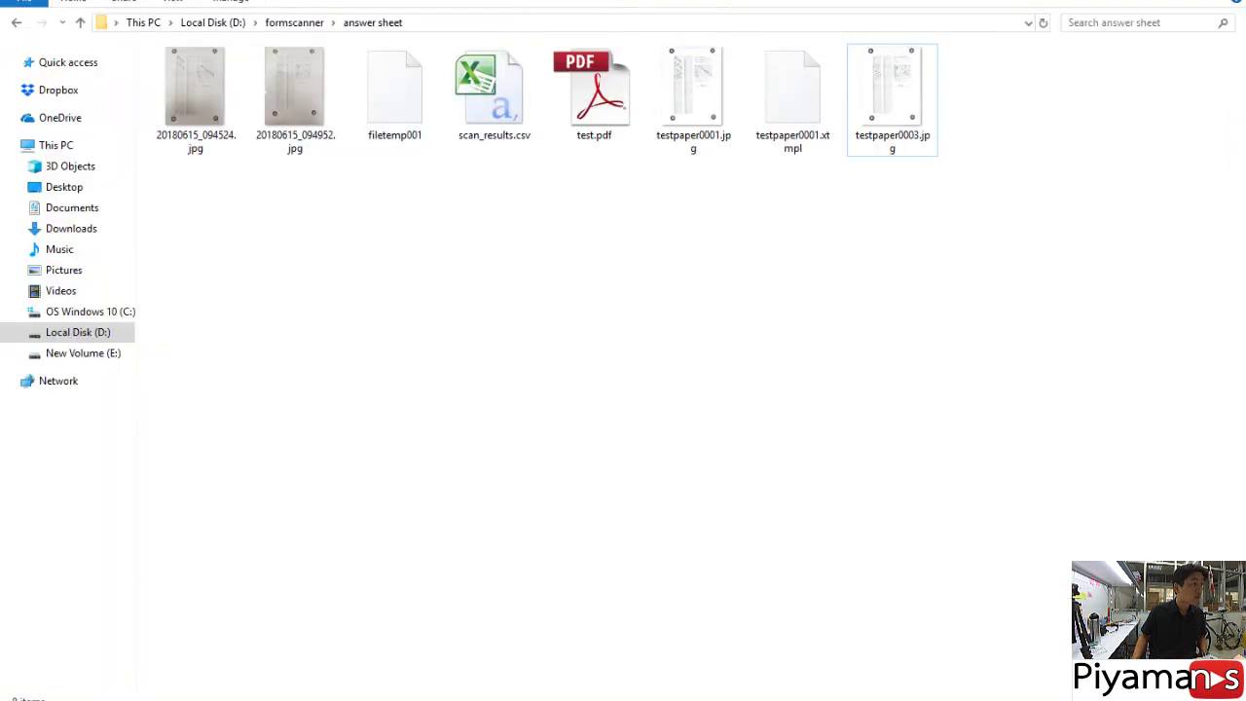
double_click(494, 110)
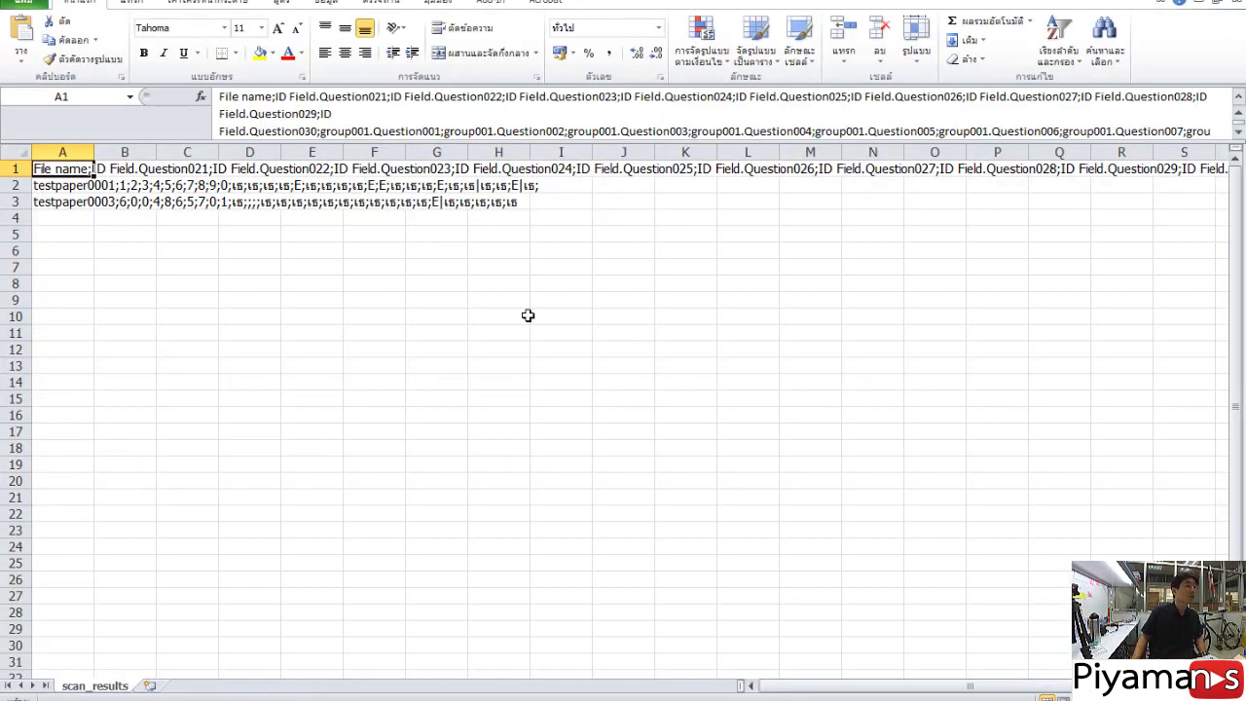
left_click_drag(70, 188, 68, 199)
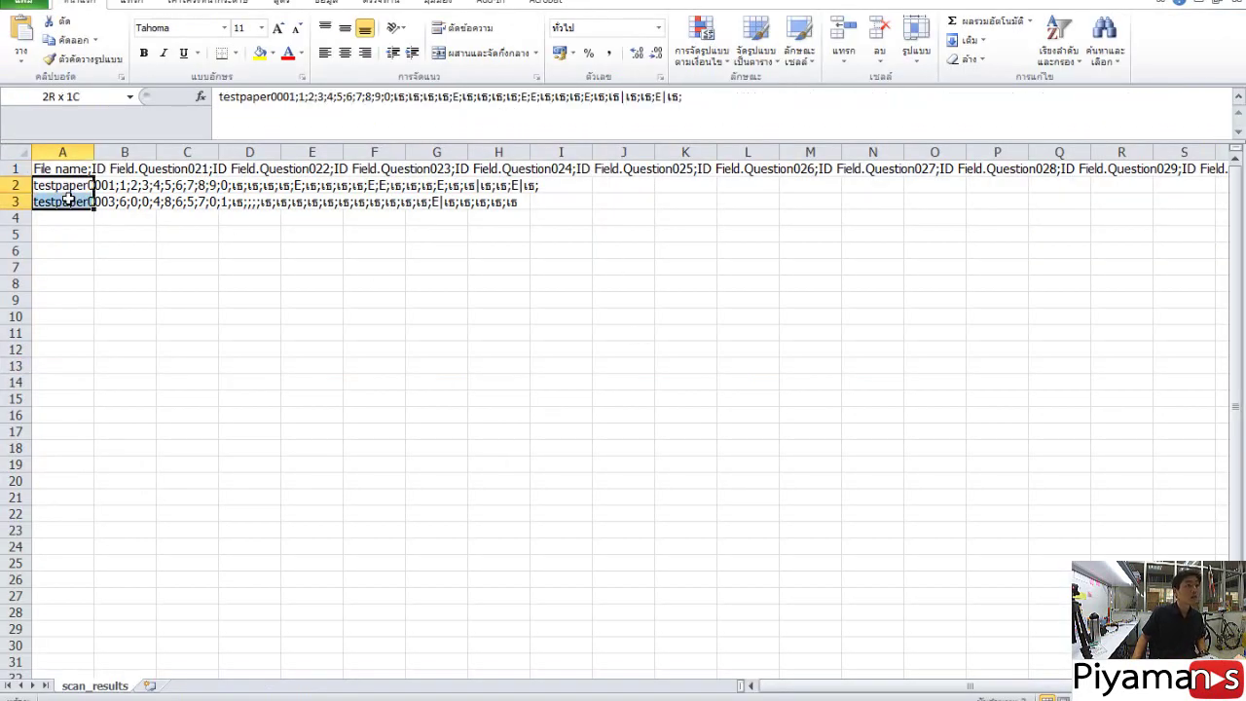
key("ctrl+c")
Paste the copied response strings into the ProcessBubbles workbook starting at cell A3, and run the parsing and score calculation
key("alt+Tab")
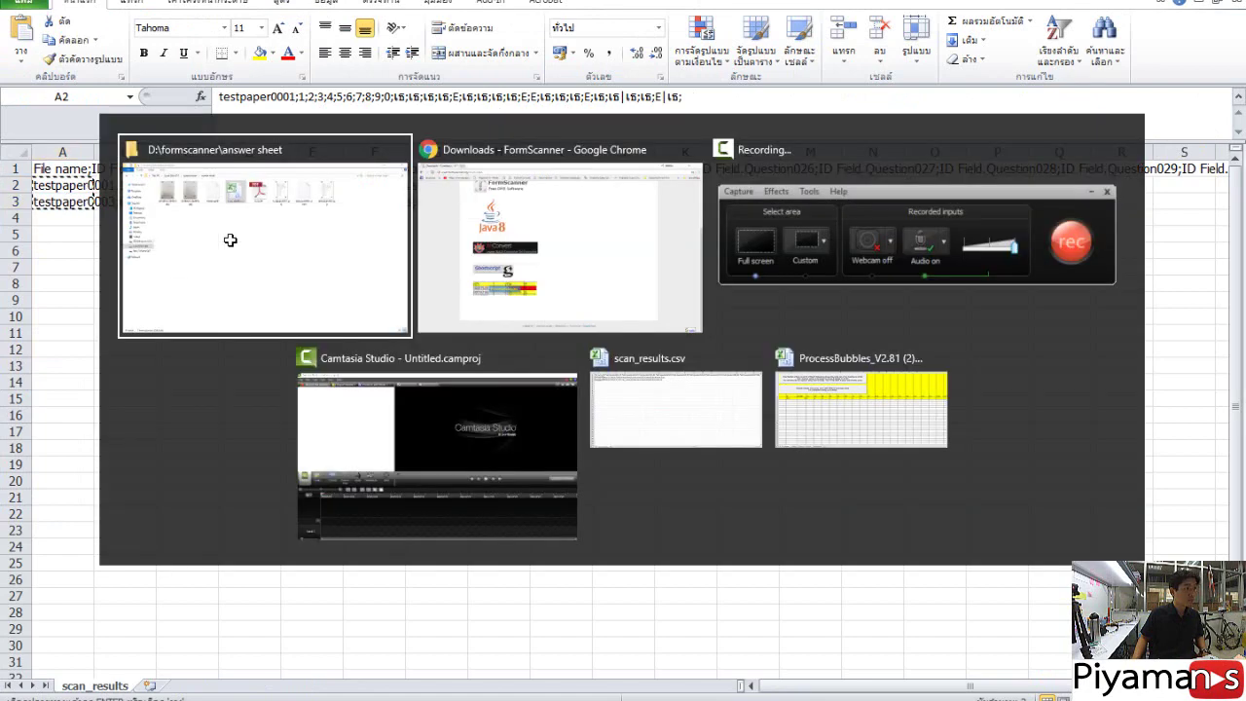
key("alt+Tab")
key("alt+Tab")
key("alt+Tab")
key("alt+Tab")
key("alt+Tab")
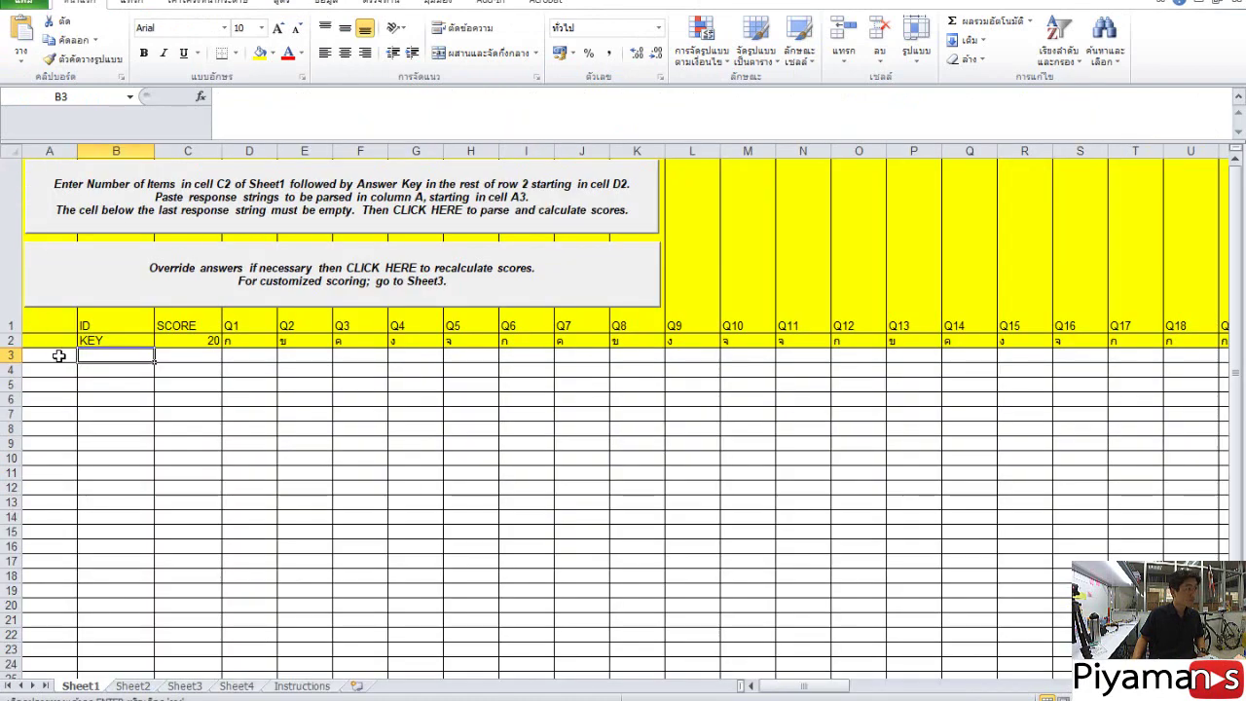
left_click(59, 356)
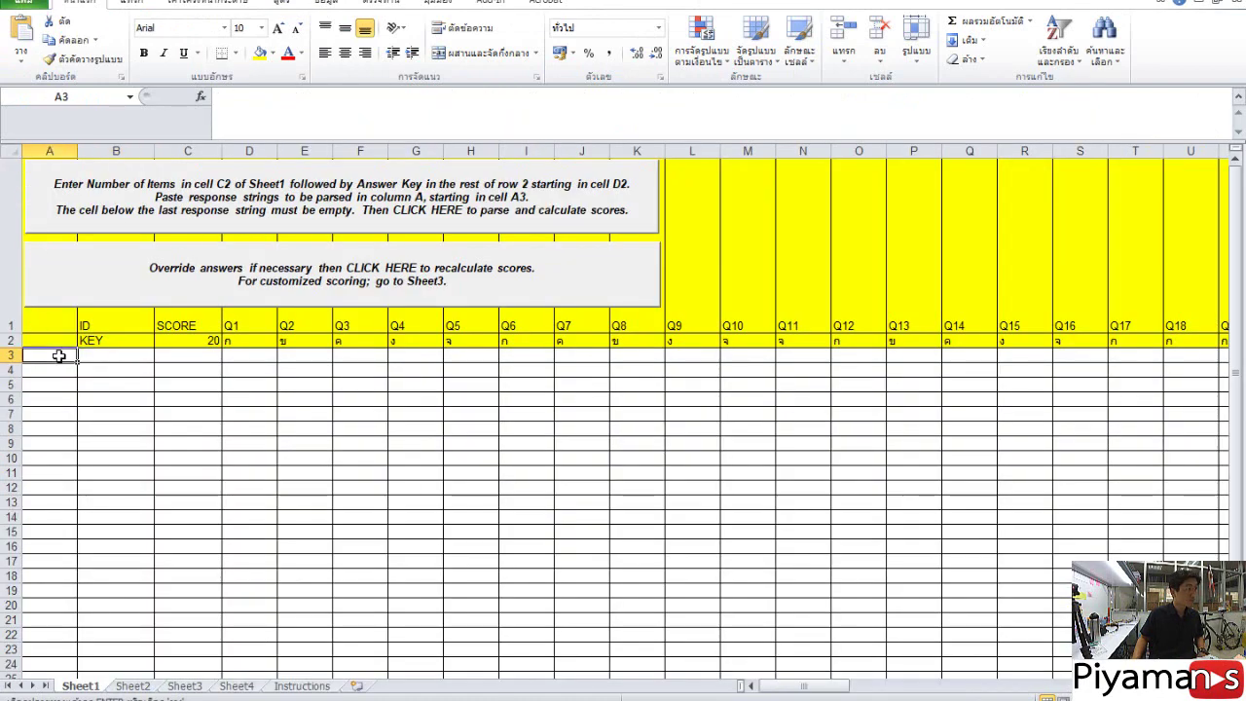
key("ctrl+v")
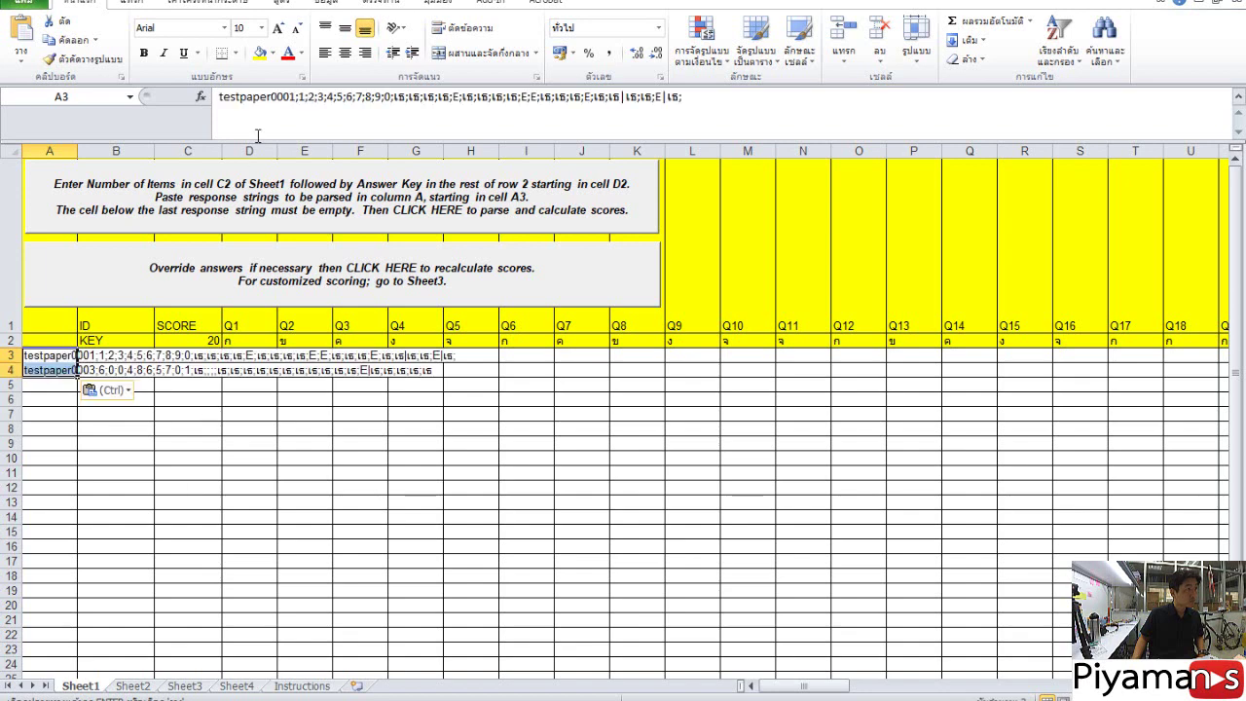
left_click(269, 191)
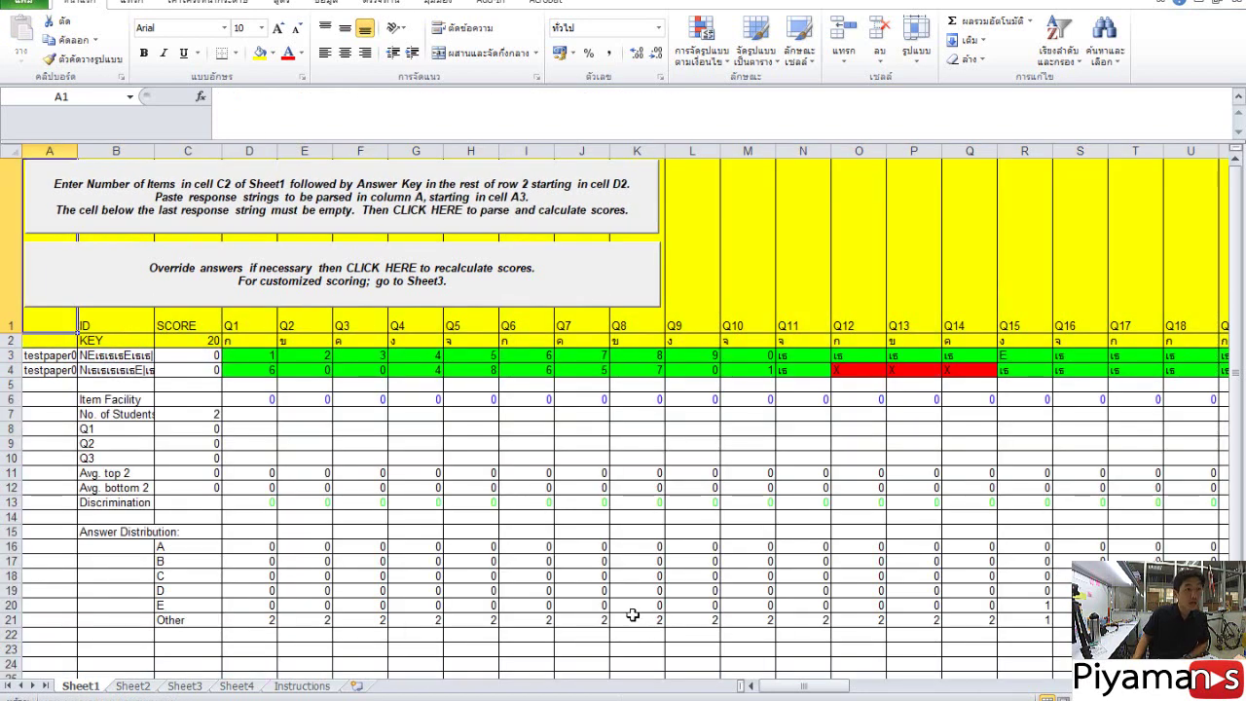
Examine the parsed answers and scores of both test papers against the answer key from Q1 to Q20
left_click(257, 350)
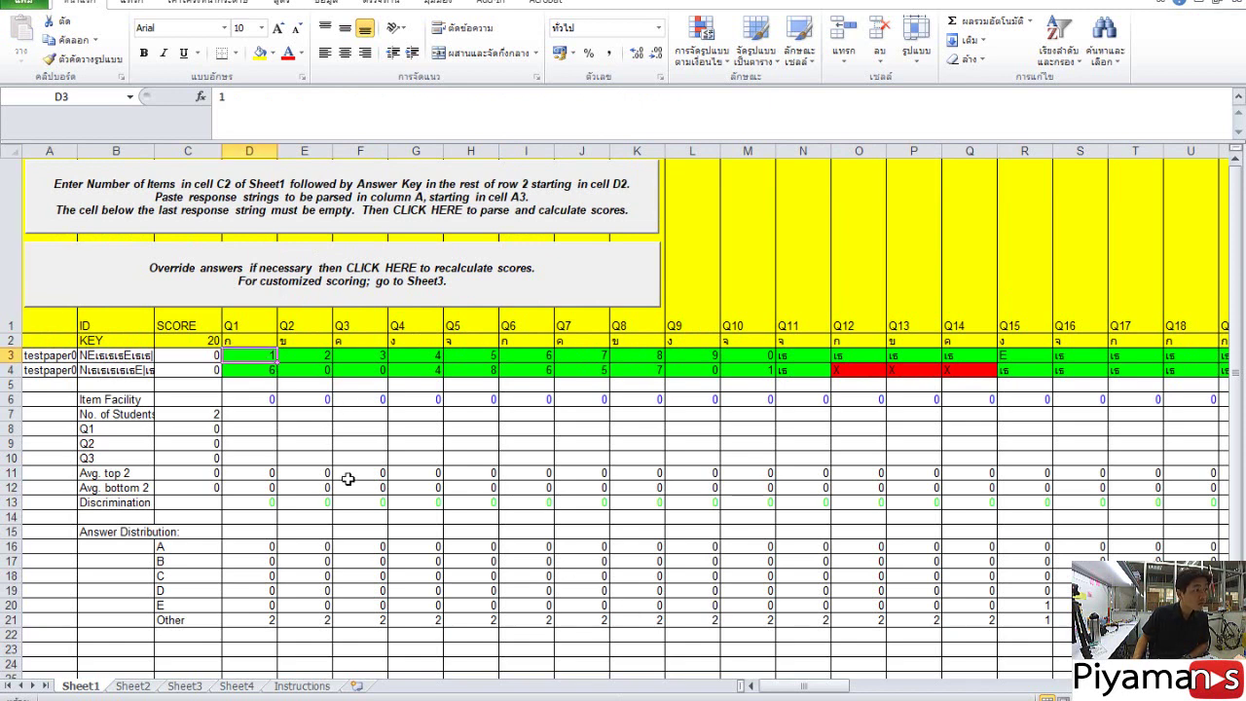
key("Down")
key("Right")
key("Right")
key("Right")
key("Right")
key("Right")
key("Right")
key("Right")
key("Right")
key("Right")
key("Right")
key("Right")
key("Right")
key("Right")
key("Right")
key("Right")
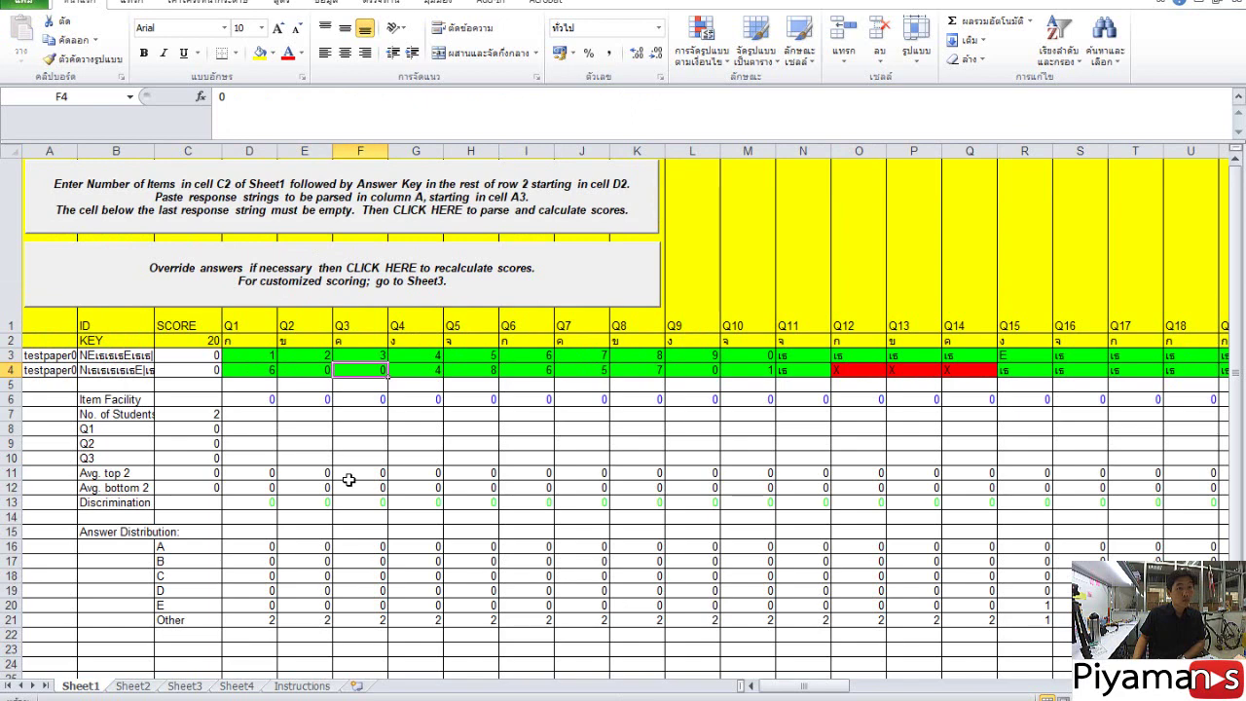
key("Right")
key("Right")
key("Right")
key("Right")
key("Right")
key("Right")
key("Right")
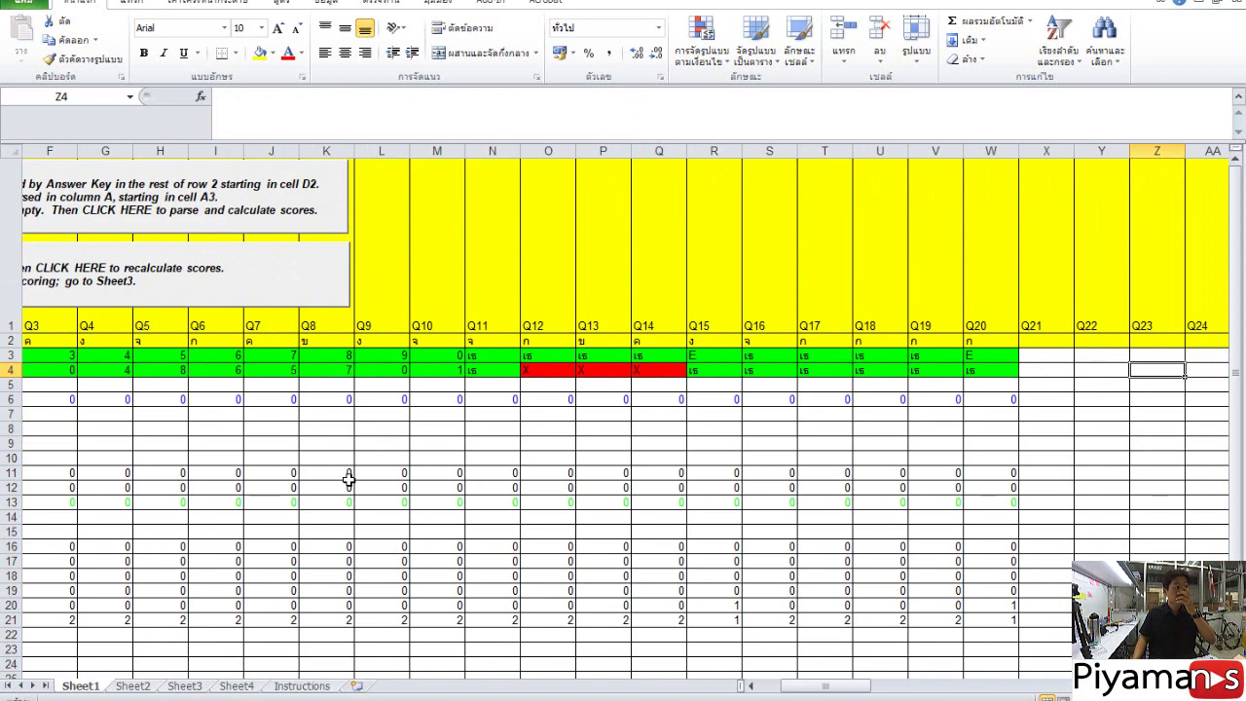
key("Left")
key("Left")
key("Left")
key("Left")
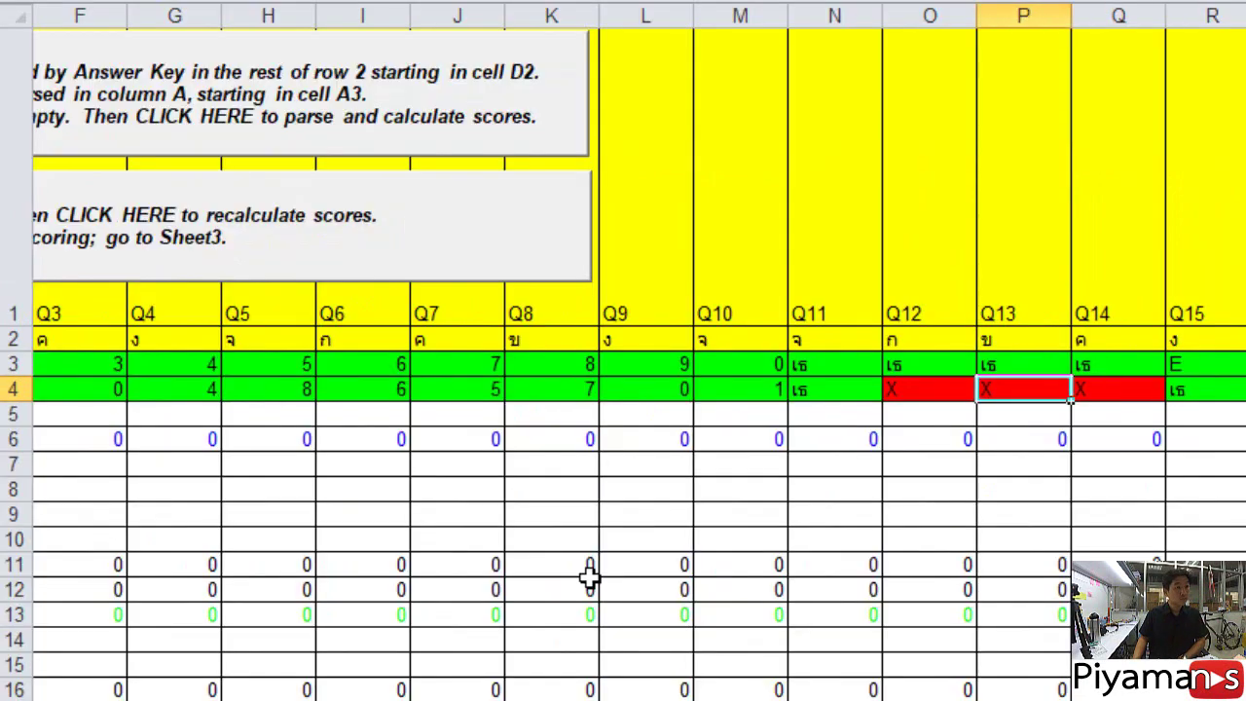
key("Home")
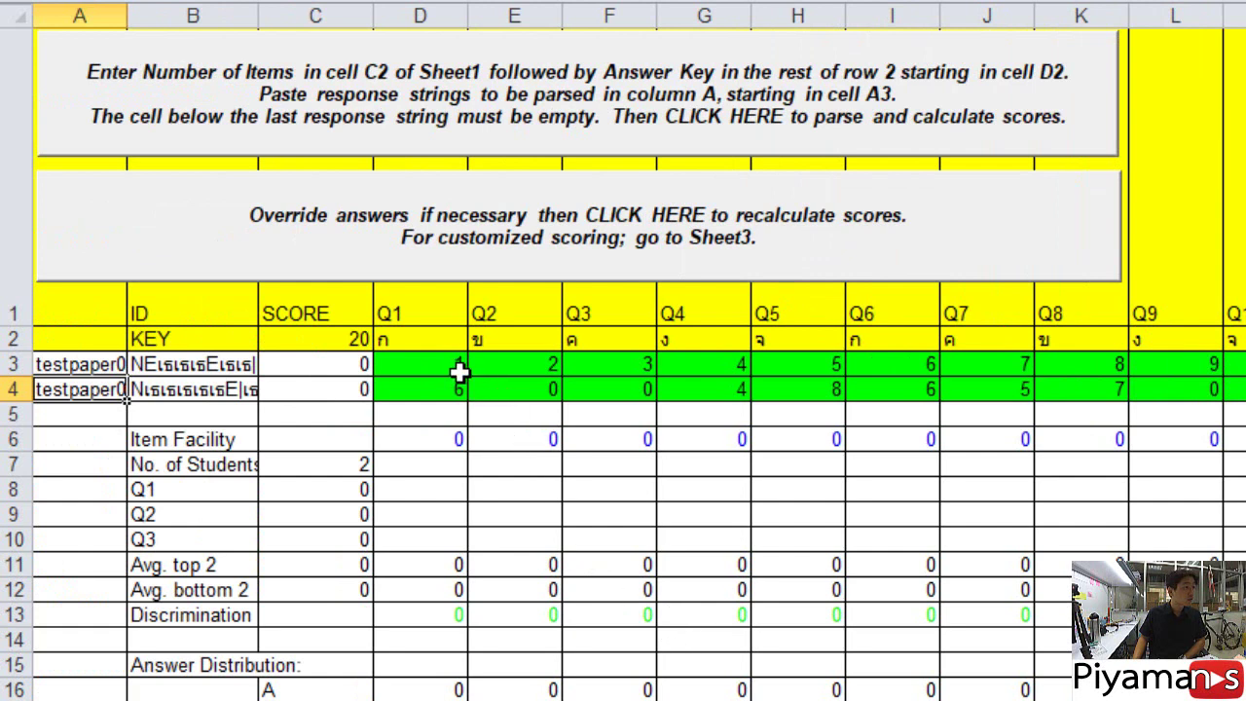
left_click_drag(452, 365, 1202, 390)
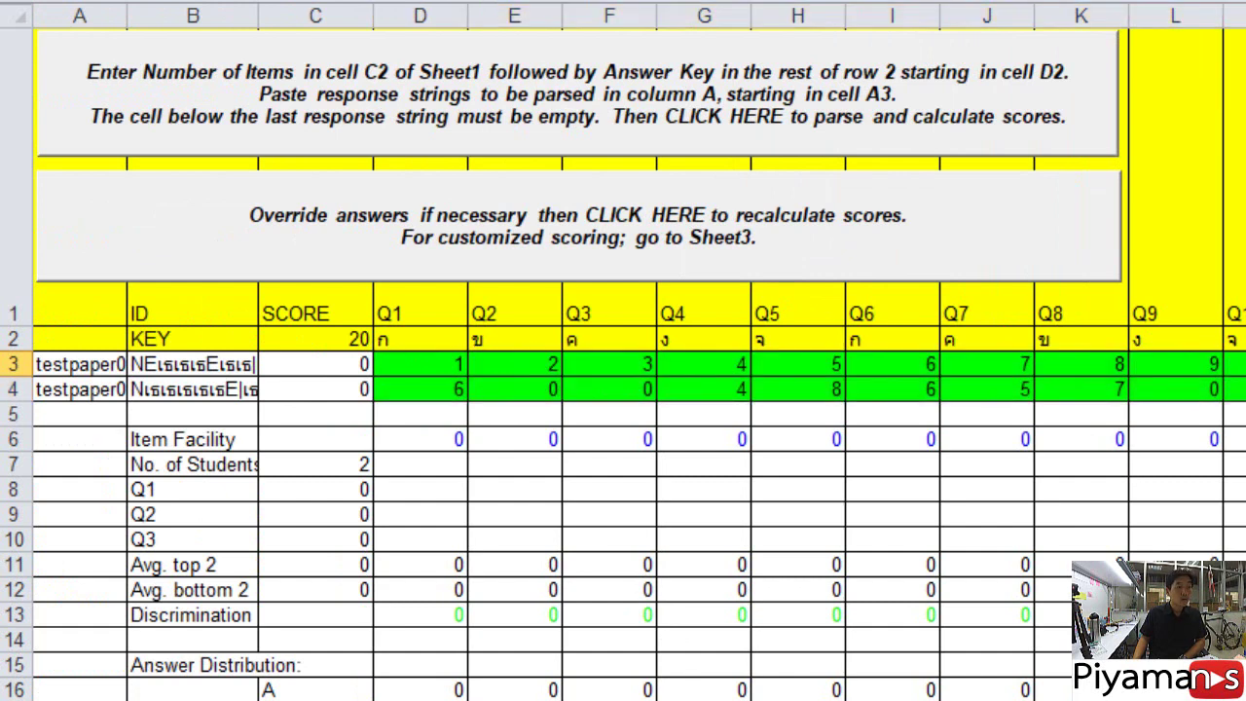
scroll(18, 390, "right", 3)
left_click_drag(502, 365, 87, 387)
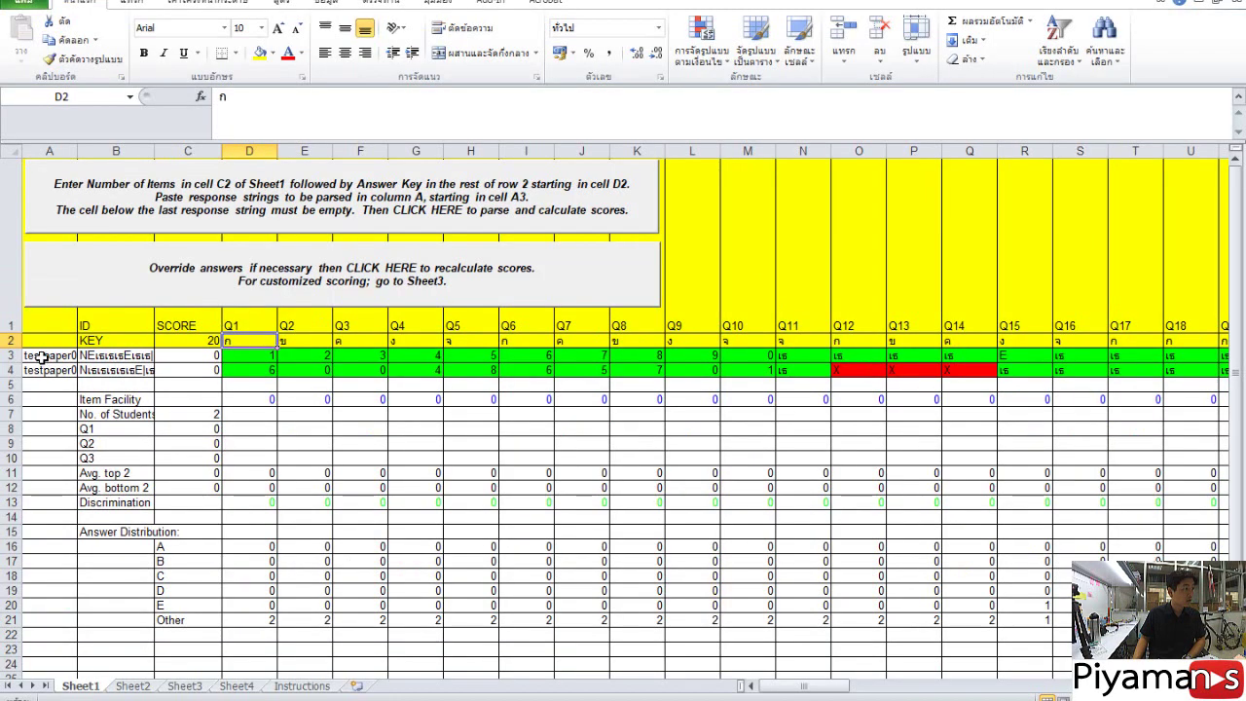
Close the ProcessBubbles workbook without saving its changes
left_click(42, 358)
left_click_drag(42, 358, 21, 611)
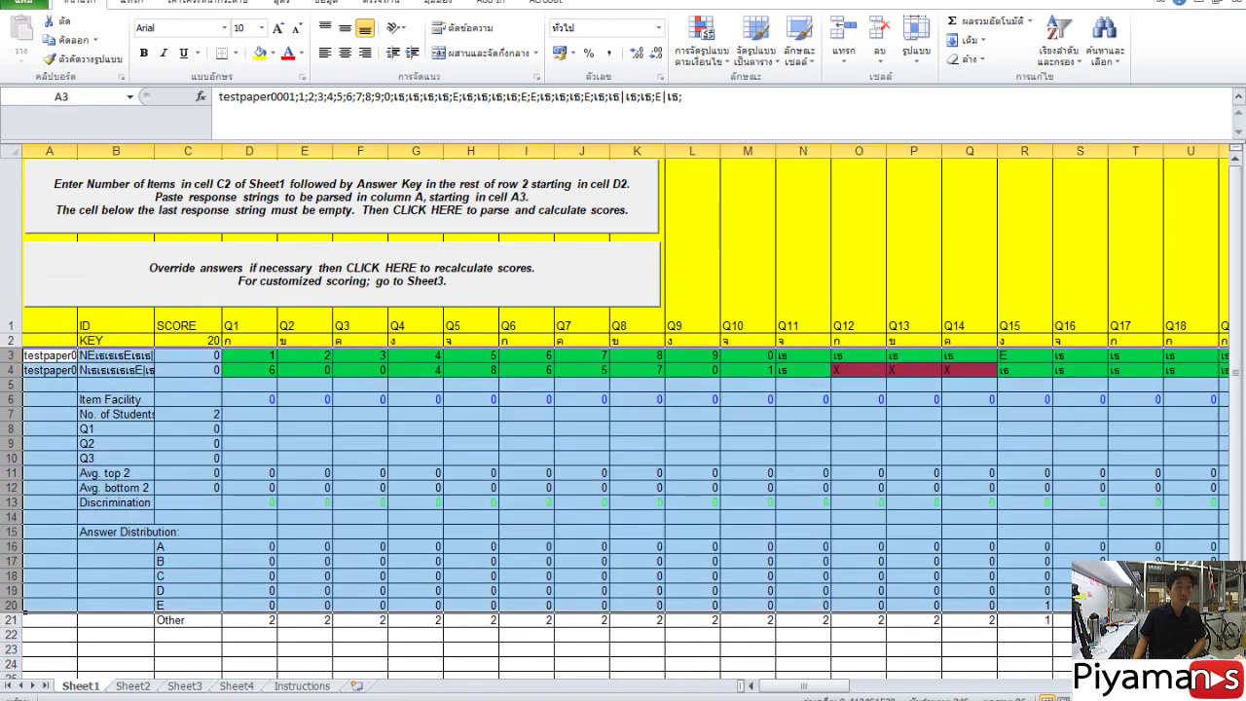
key("ctrl+w")
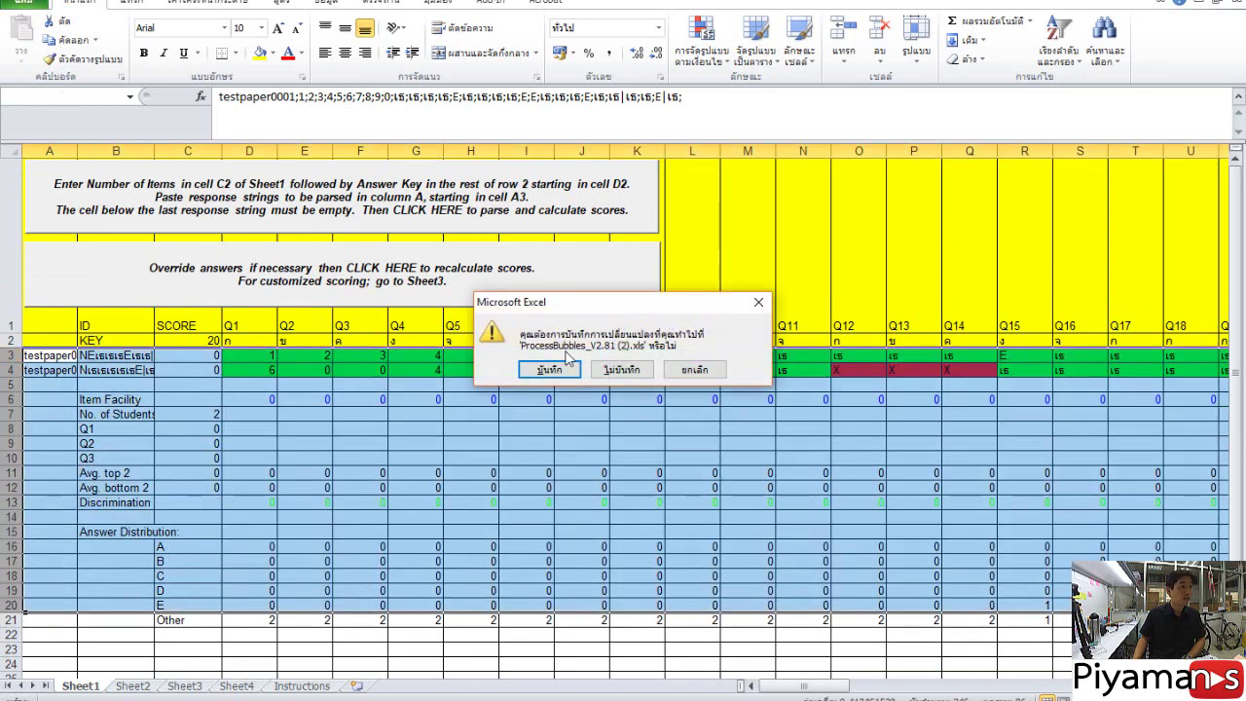
left_click(623, 367)
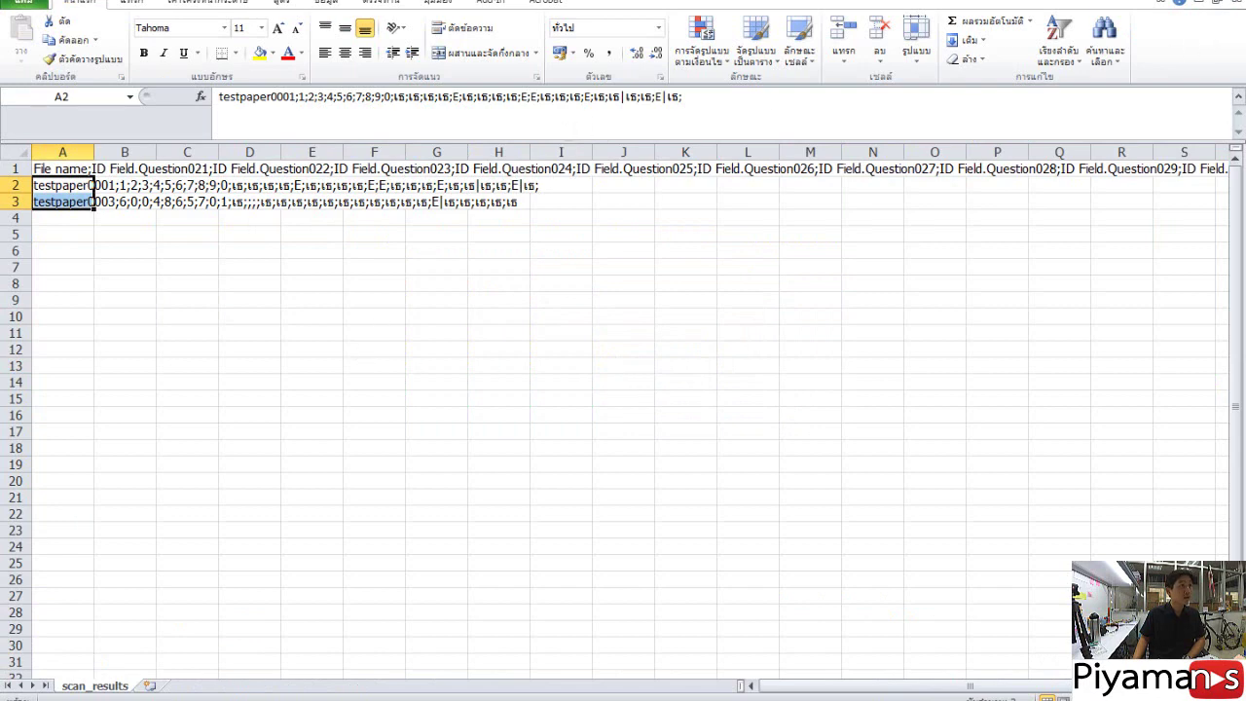
Close scan_results.csv and delete the file from the answer sheet folder
left_click(1232, 3)
key("Delete")
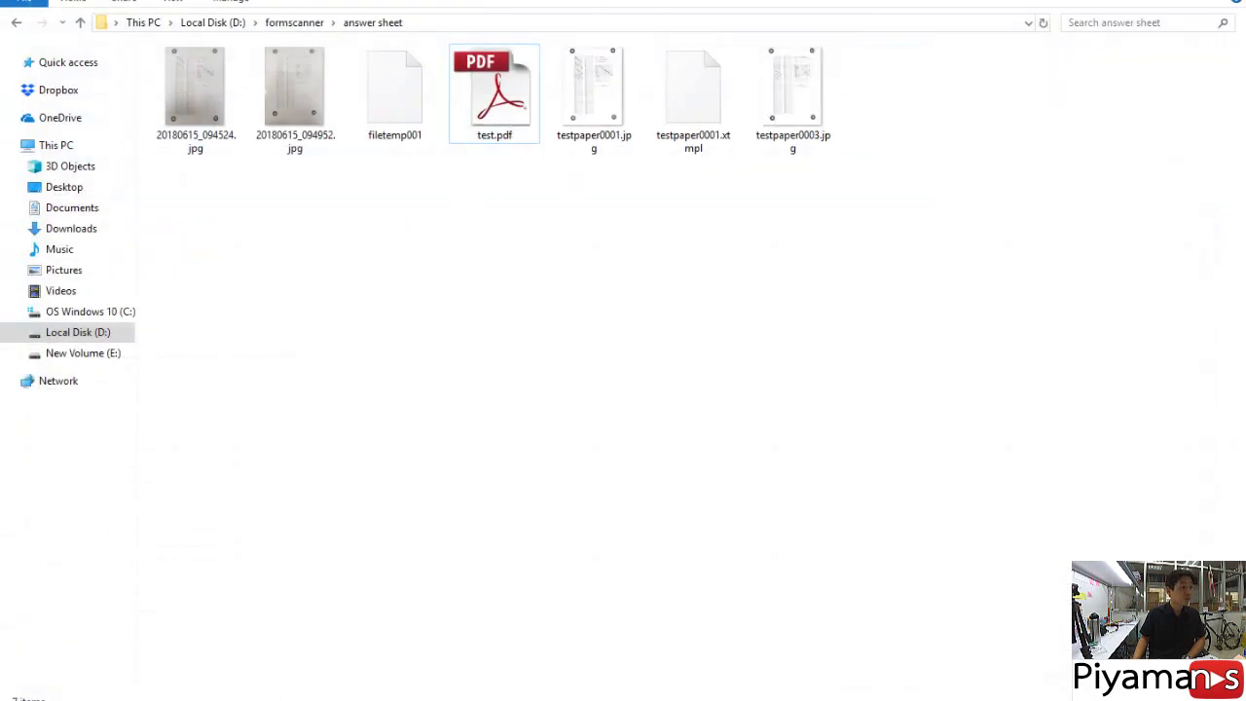
Show the desktop and launch FormScanner
key("super")
key("super")
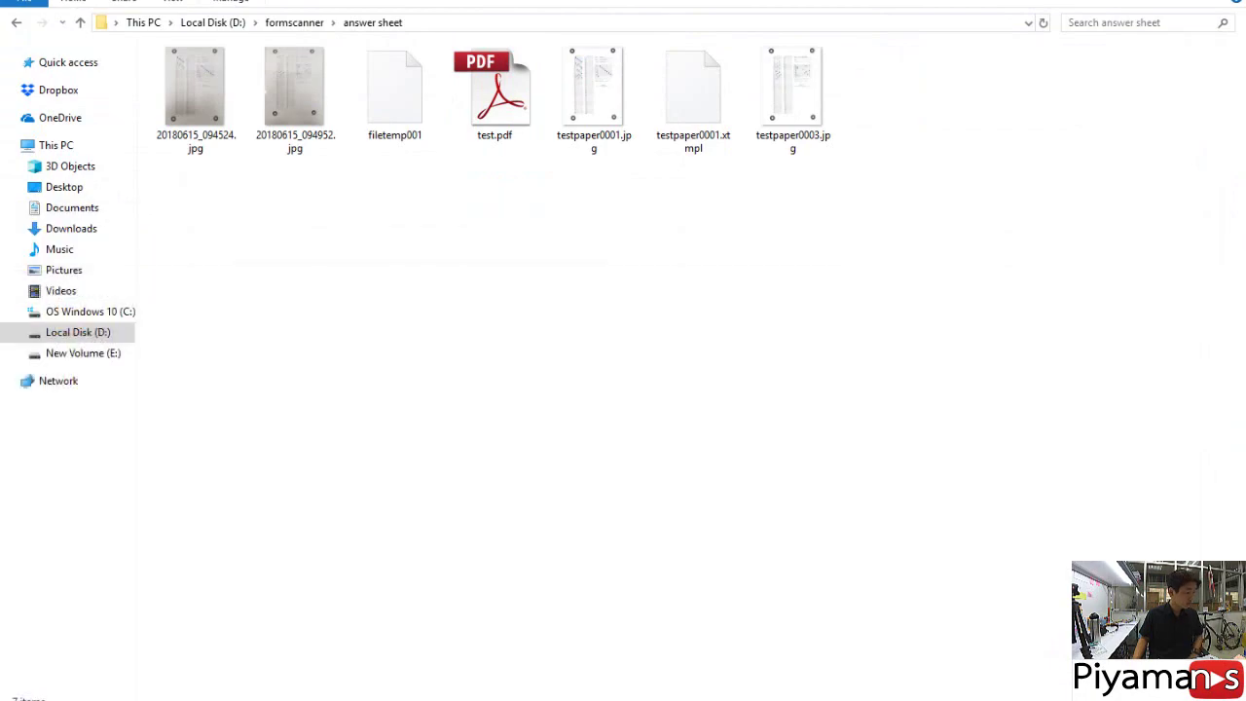
key("super+d")
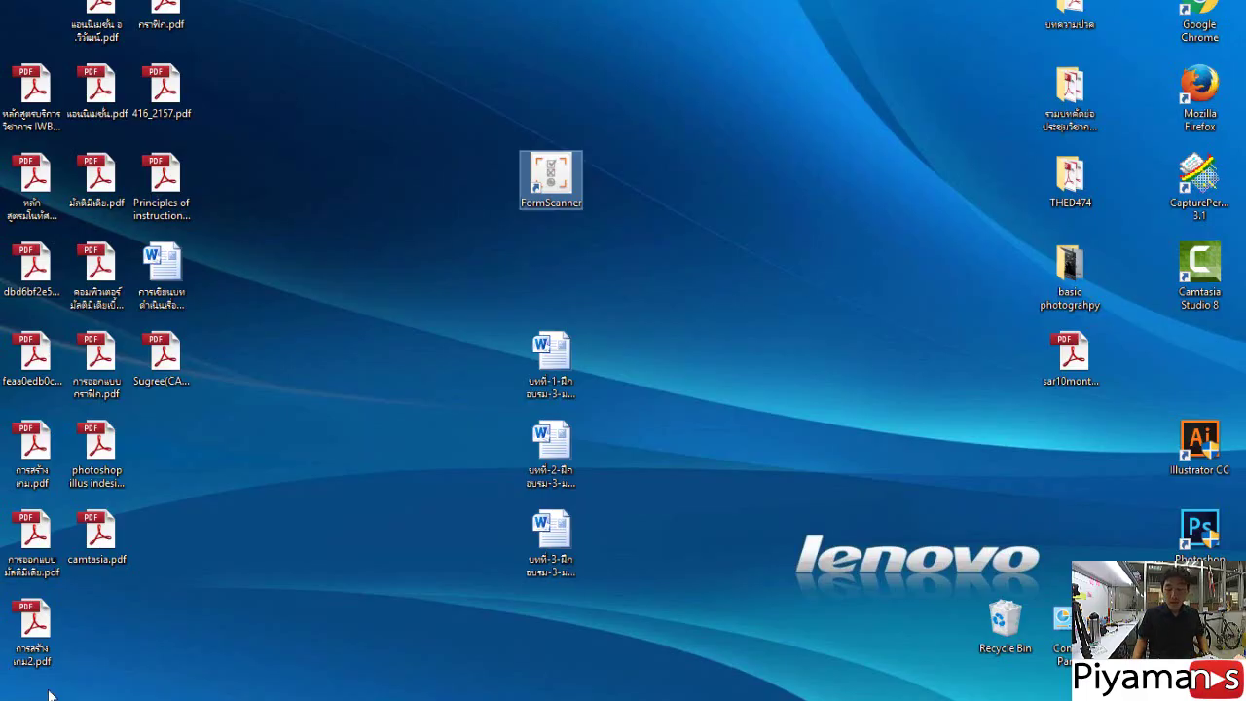
double_click(552, 181)
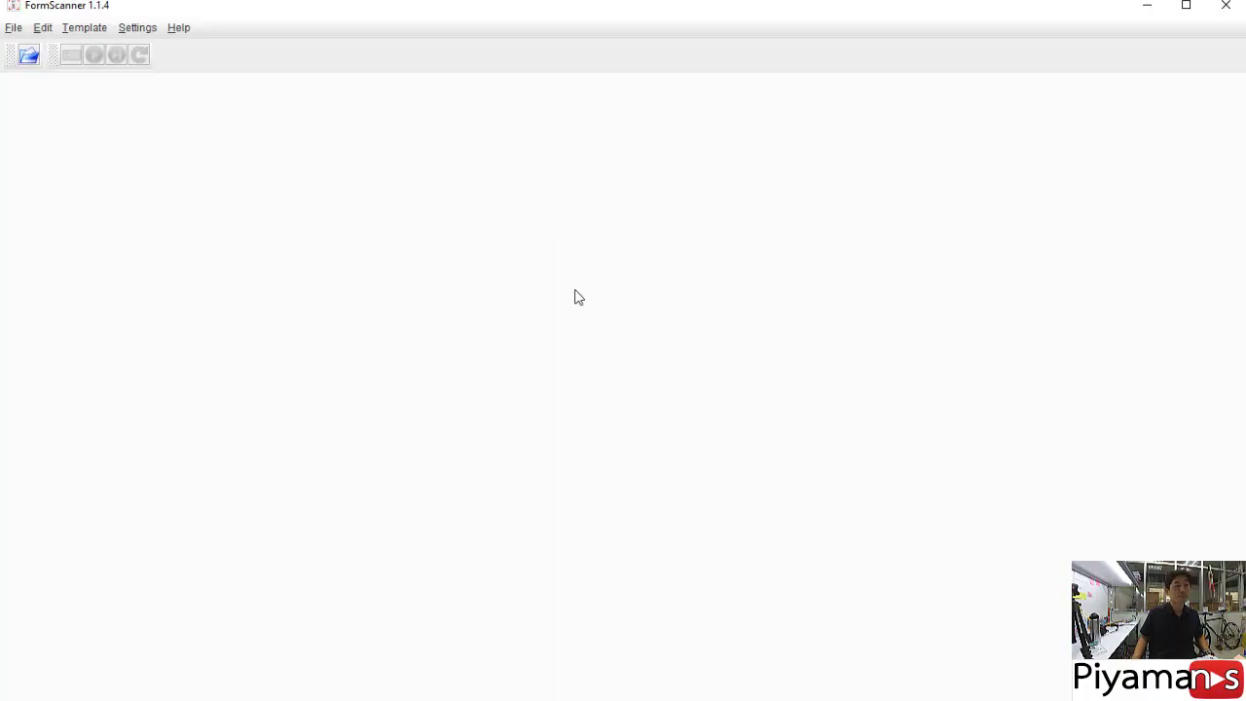
Start a new template from a scanned answer sheet image in the formscanner\answer sheet folder on drive D
left_click(86, 32)
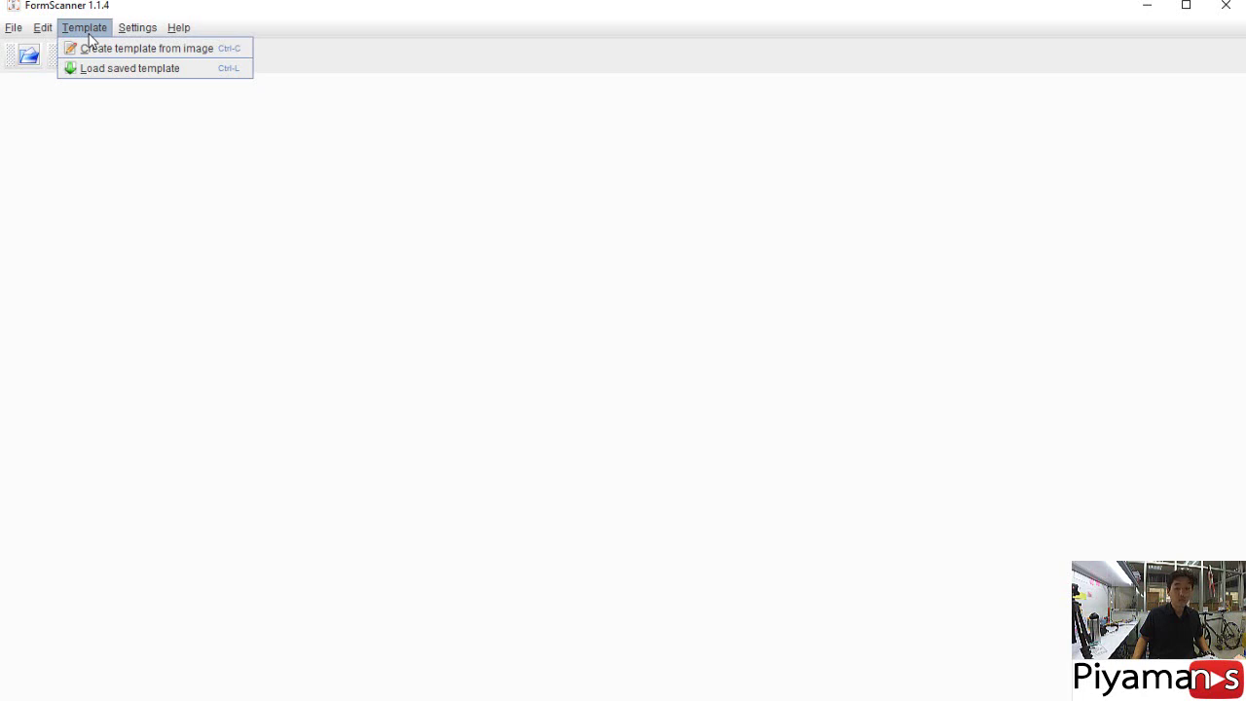
left_click(91, 48)
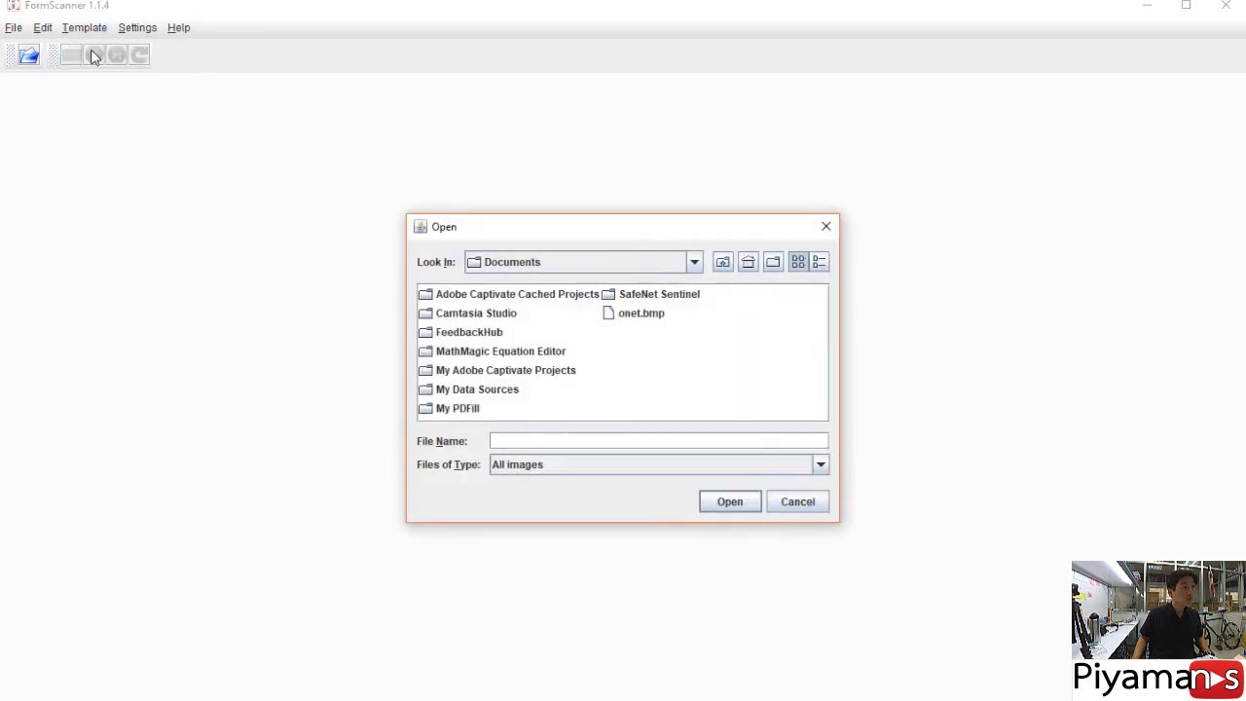
left_click(696, 265)
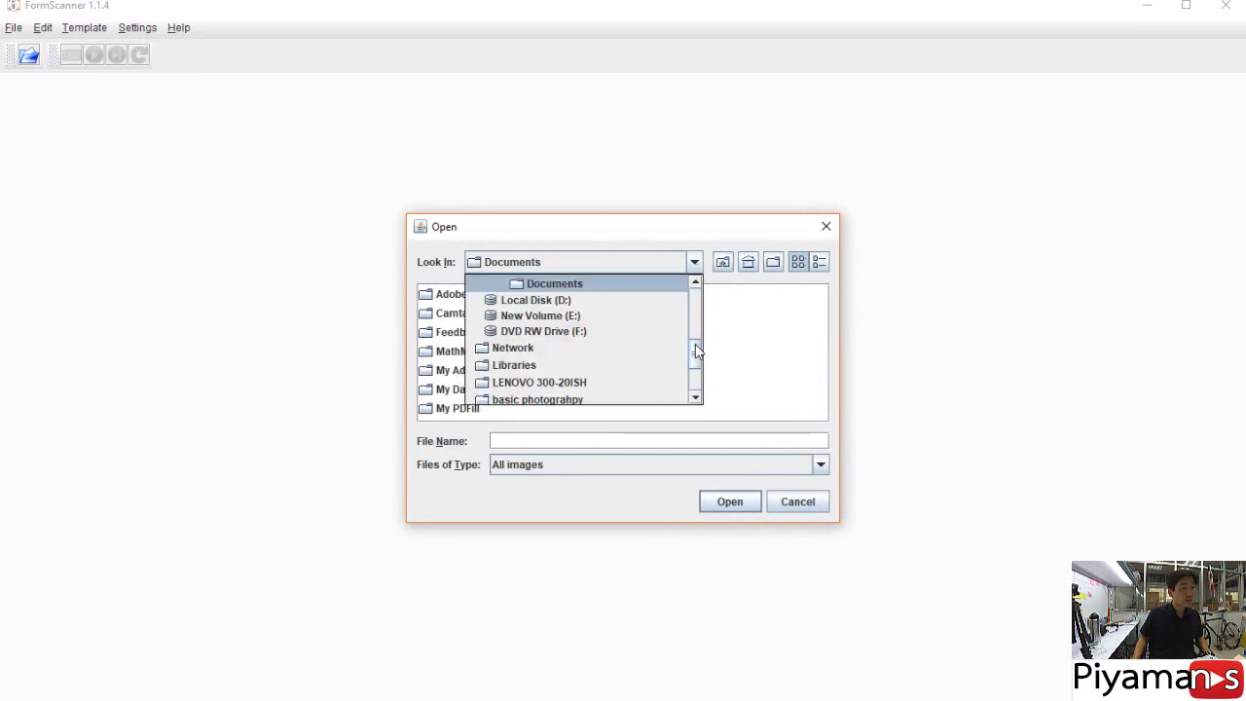
mouse_move(696, 356)
left_mouse_down()
mouse_move(701, 305)
mouse_move(697, 341)
left_mouse_up()
left_click(588, 351)
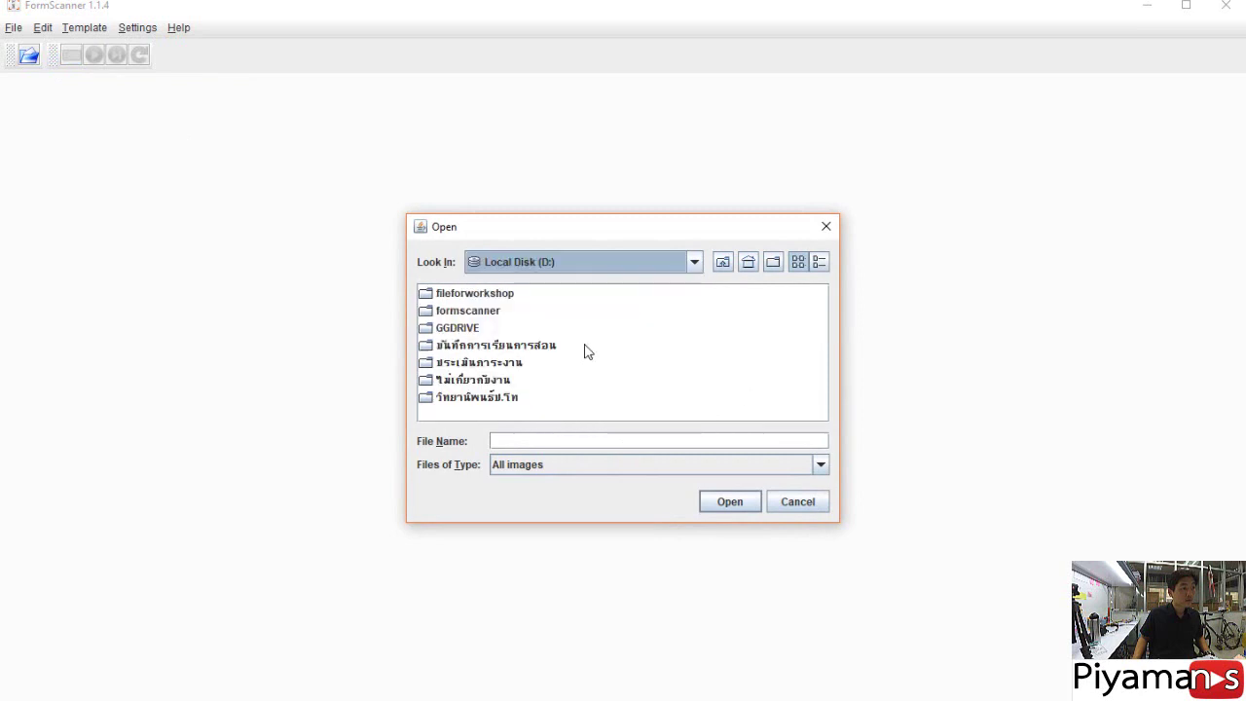
double_click(477, 311)
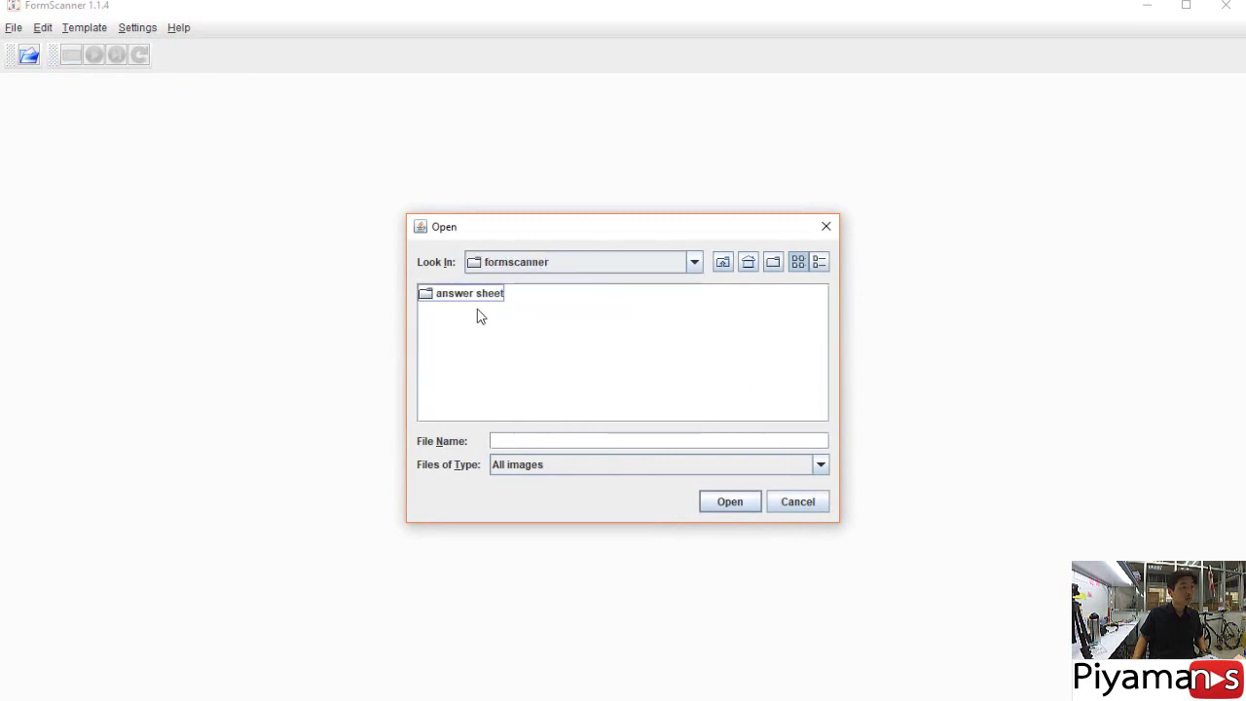
double_click(478, 294)
left_click(490, 335)
double_click(490, 336)
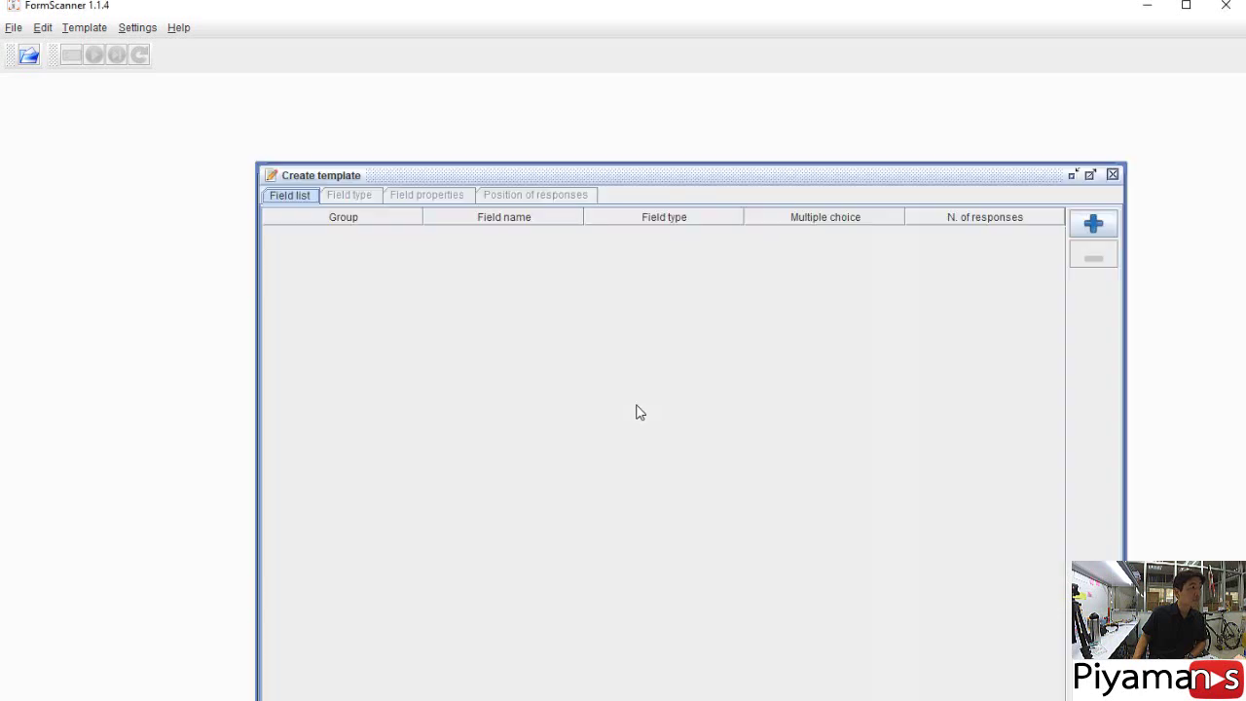
Add a Questions by rows field in group001 with multiple choice enabled, 20 questions and 5 responses
left_click(1093, 225)
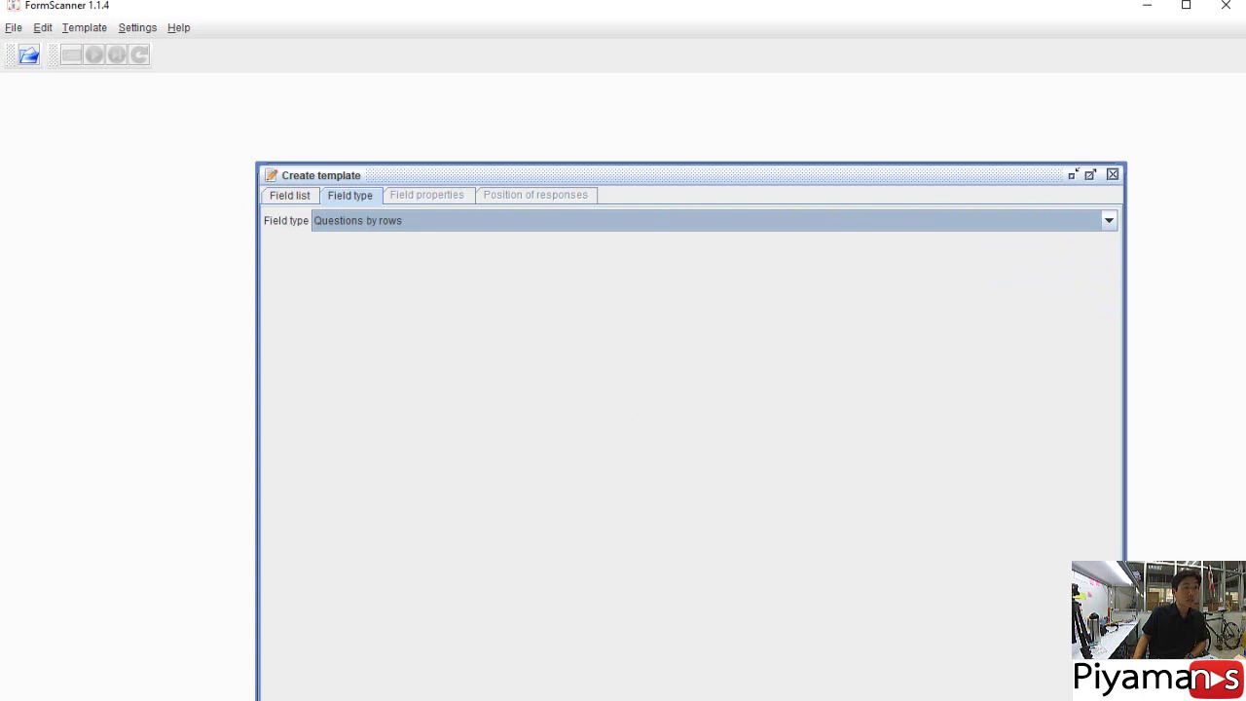
key("Return")
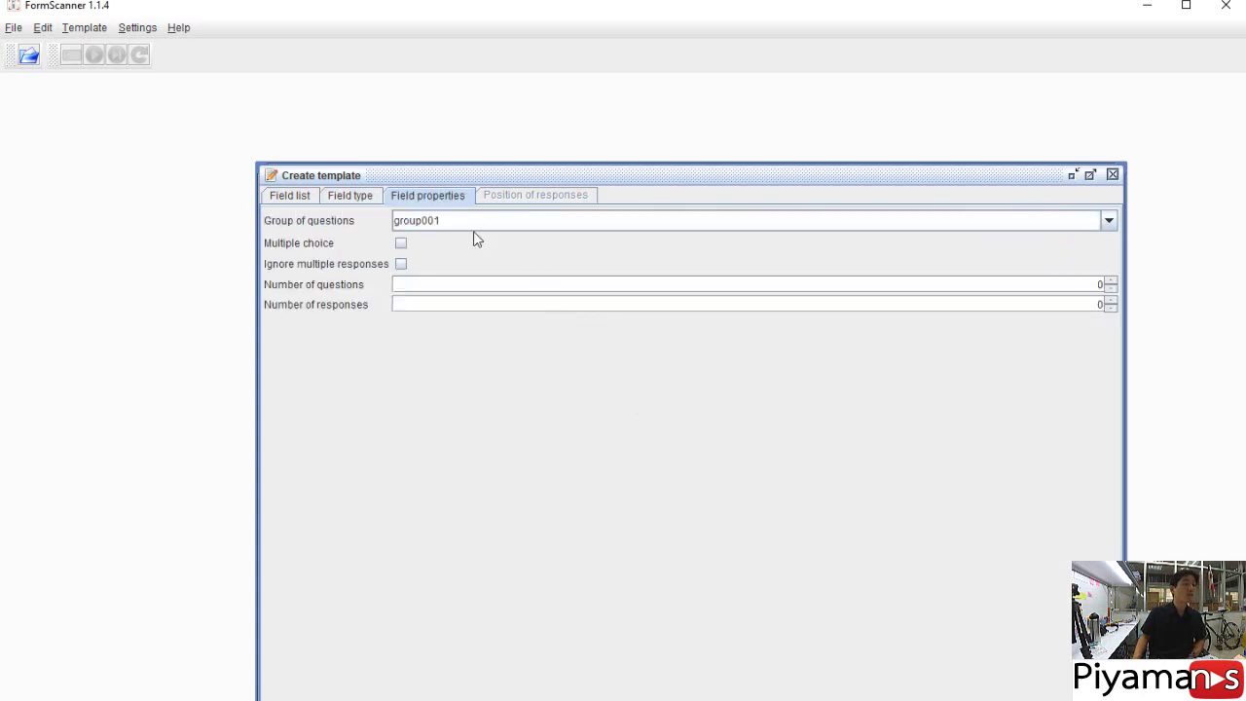
left_click(401, 244)
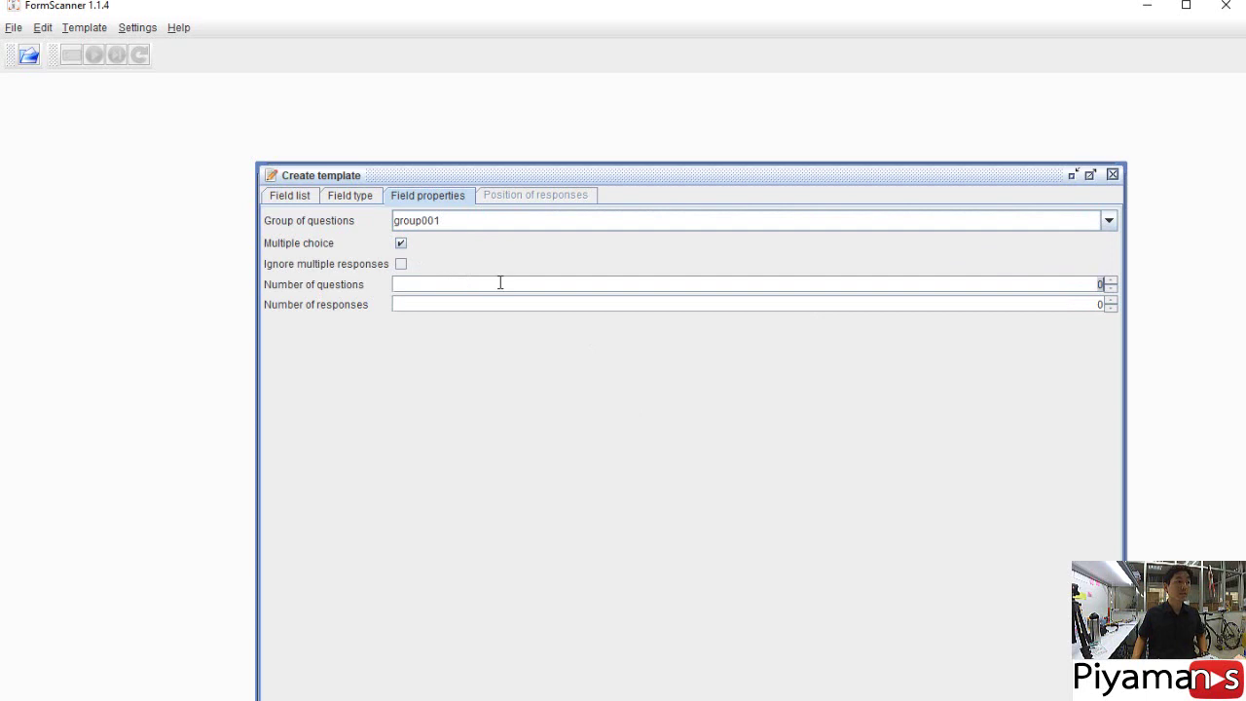
key("BackSpace")
type("20")
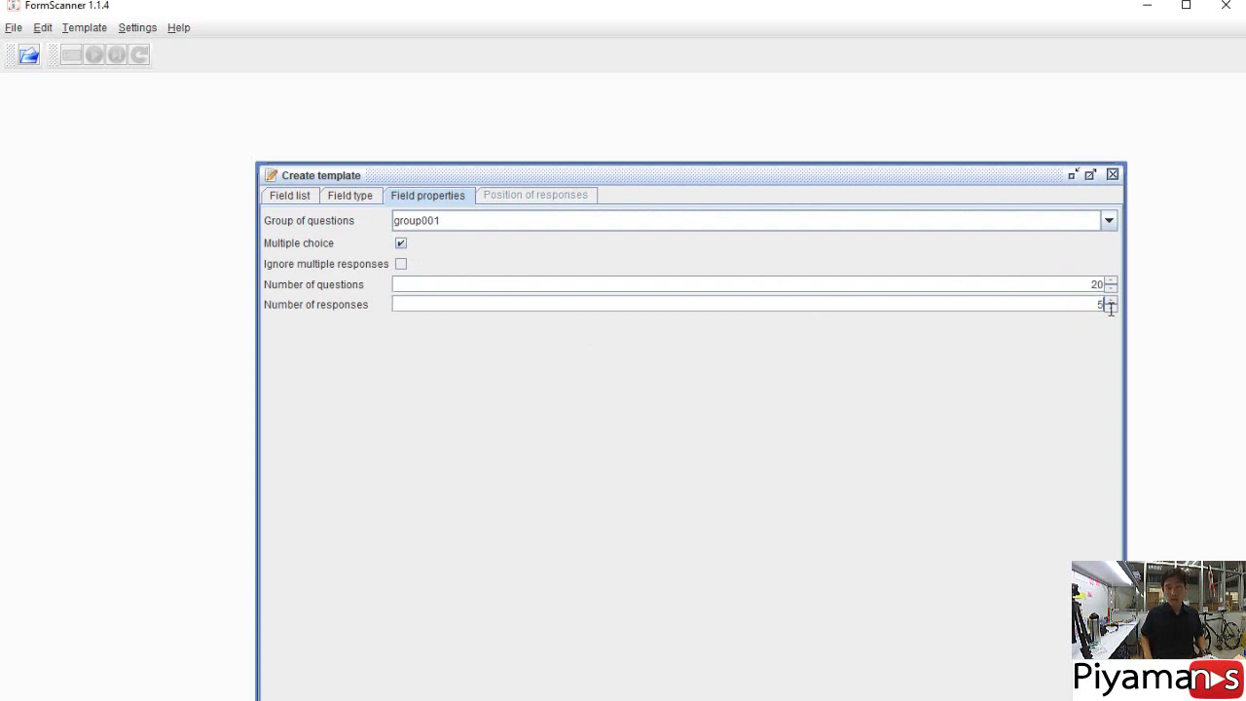
key("BackSpace")
type("5")
key("Return")
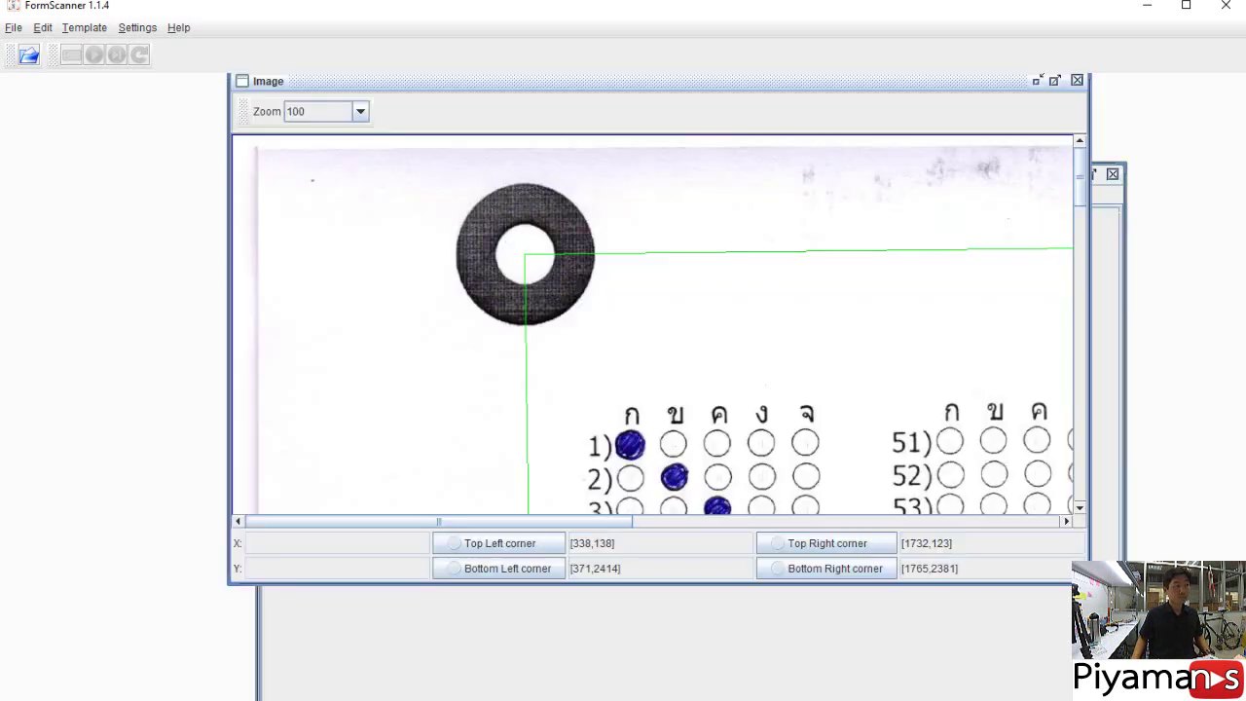
Set the response positions from question 1's first bubble to question 20's fifth bubble, check the marks and confirm them
scroll(730, 389, "down", 2)
left_click(630, 392)
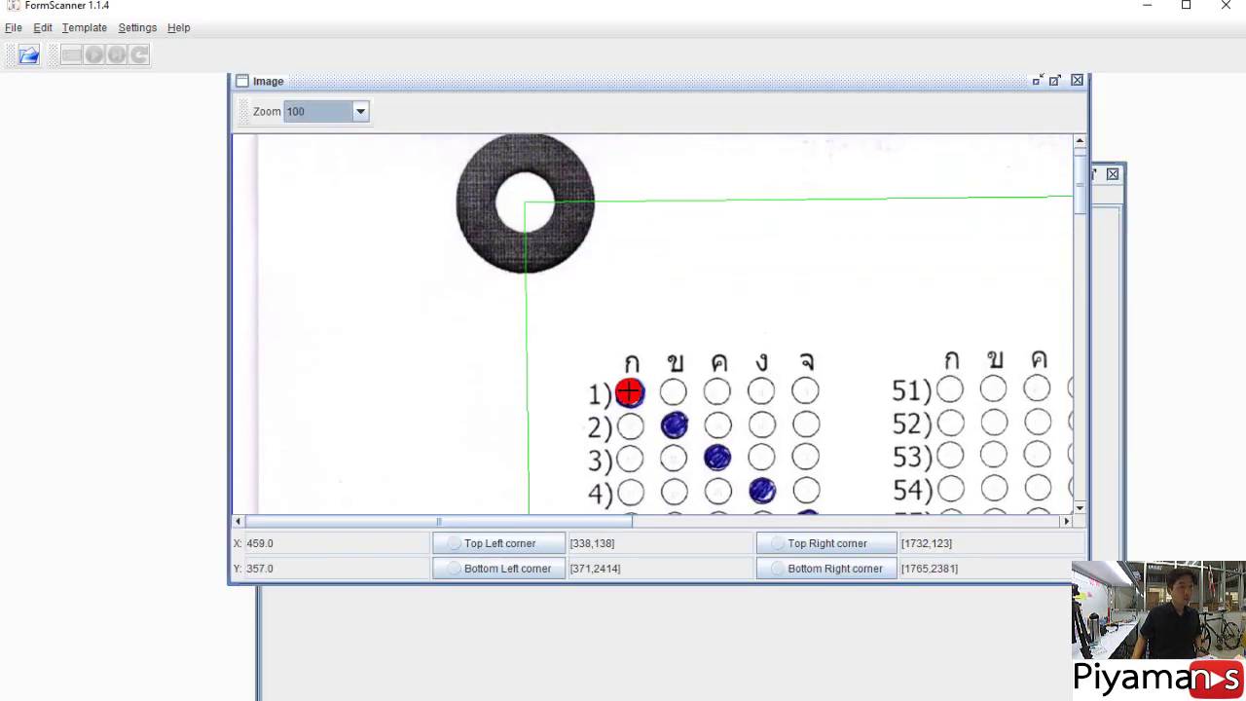
scroll(865, 378, "down", 10)
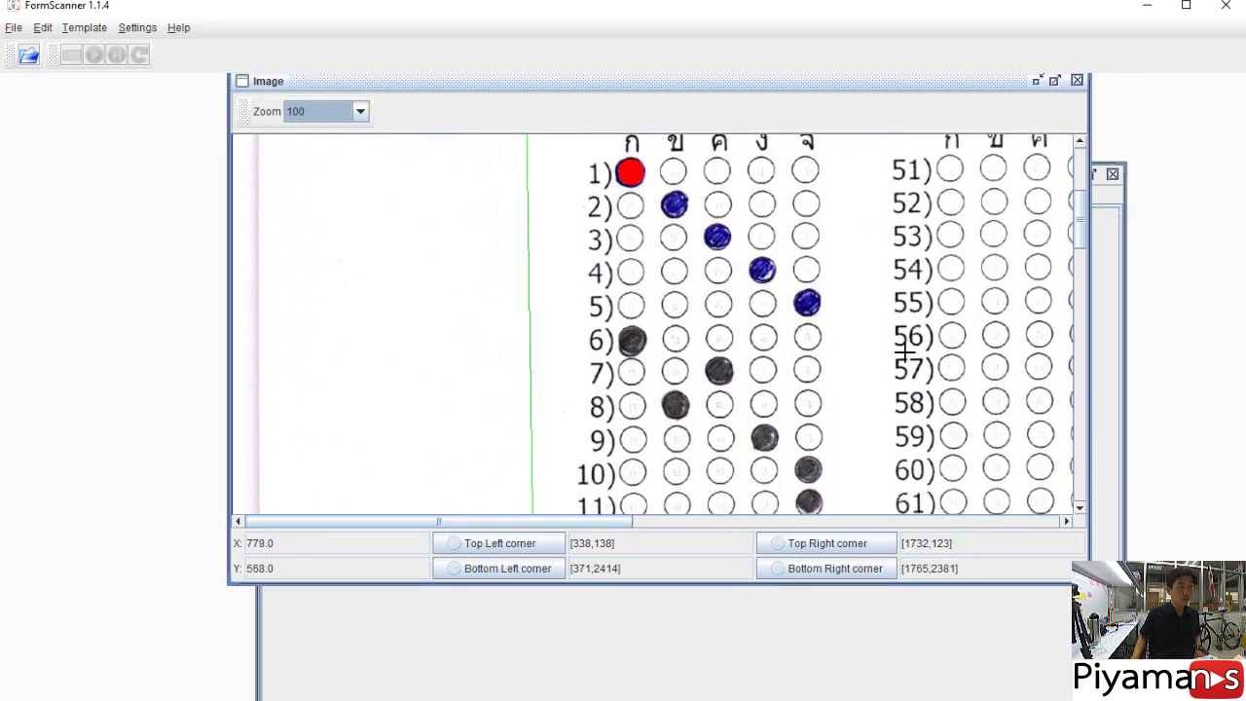
scroll(865, 379, "down", 2)
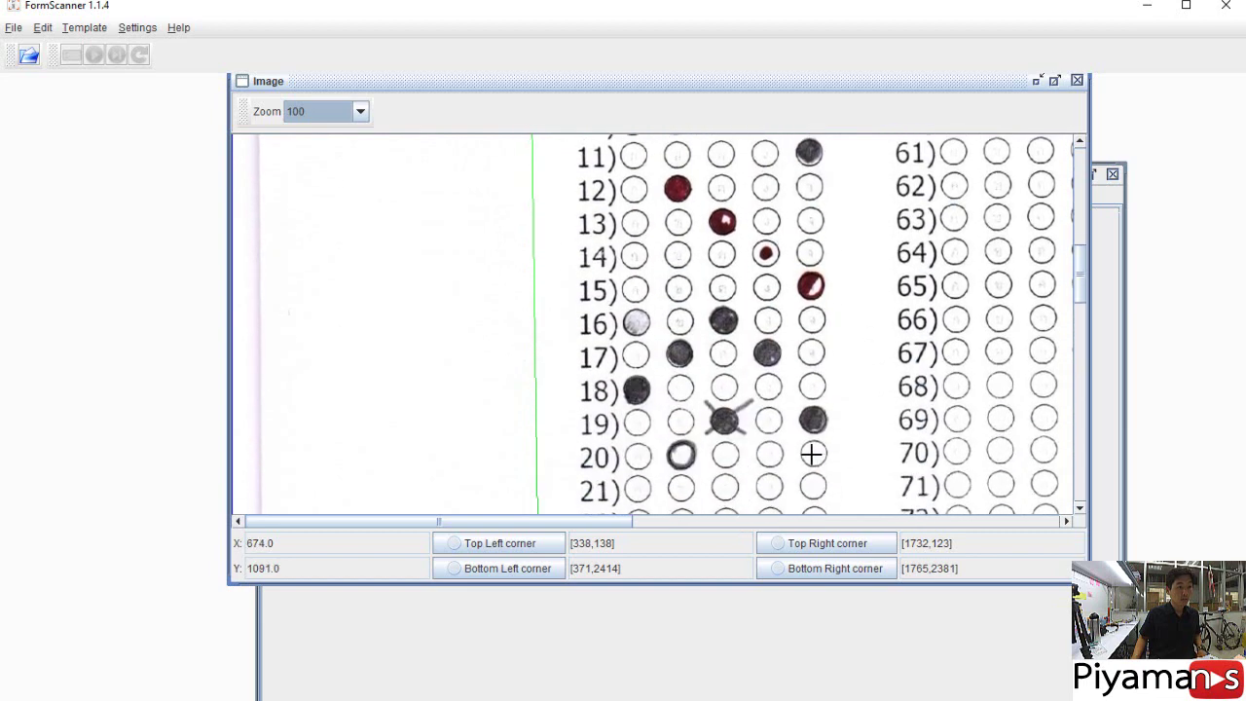
left_click(814, 454)
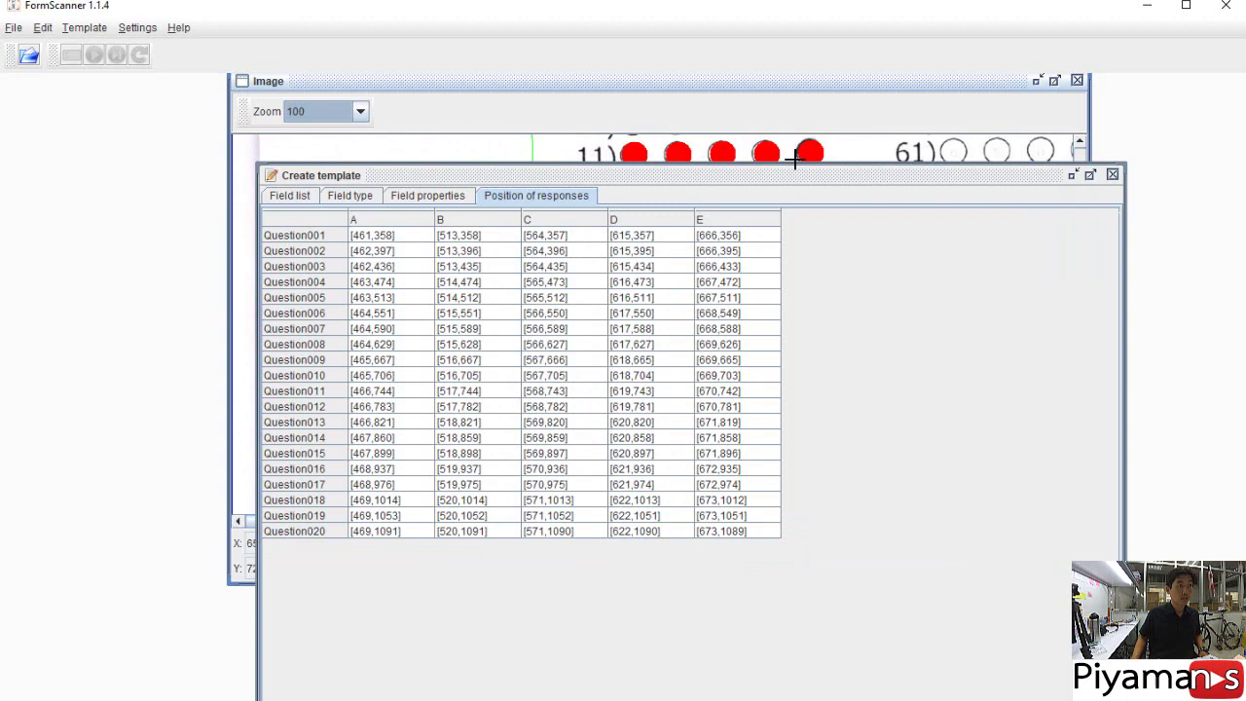
left_click_drag(798, 168, 790, 691)
scroll(843, 403, "up", 10)
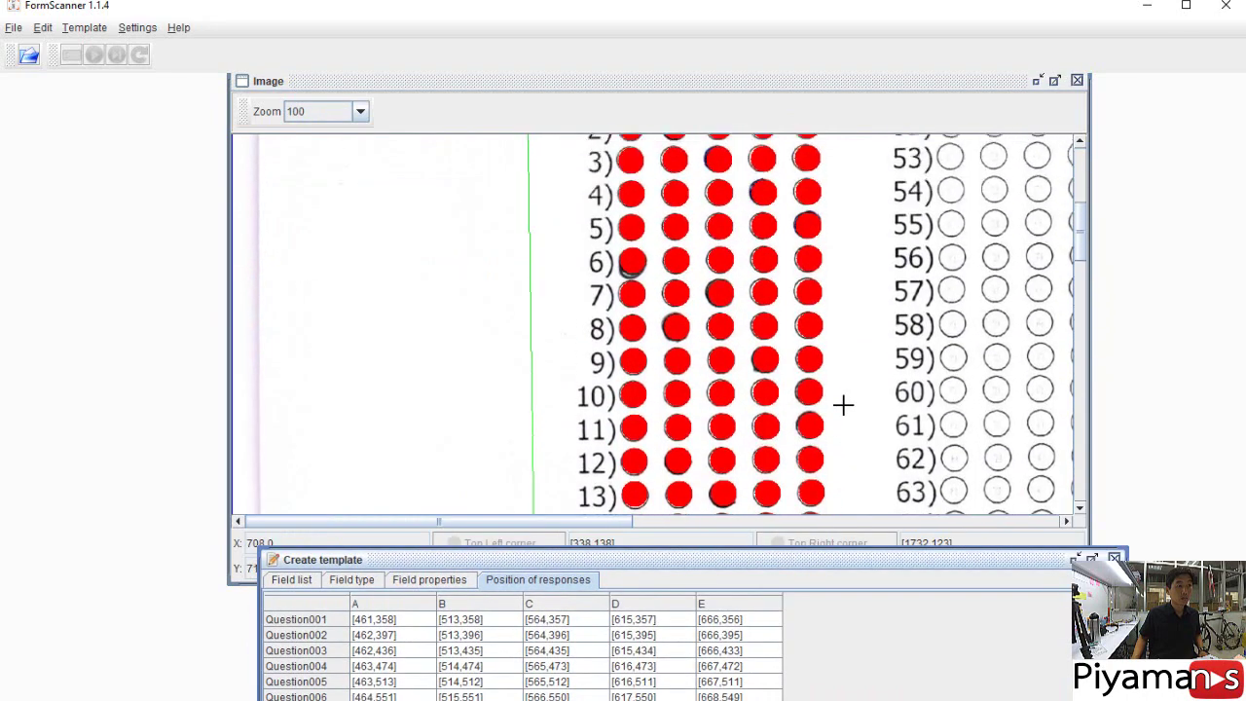
left_click_drag(862, 567, 801, 92)
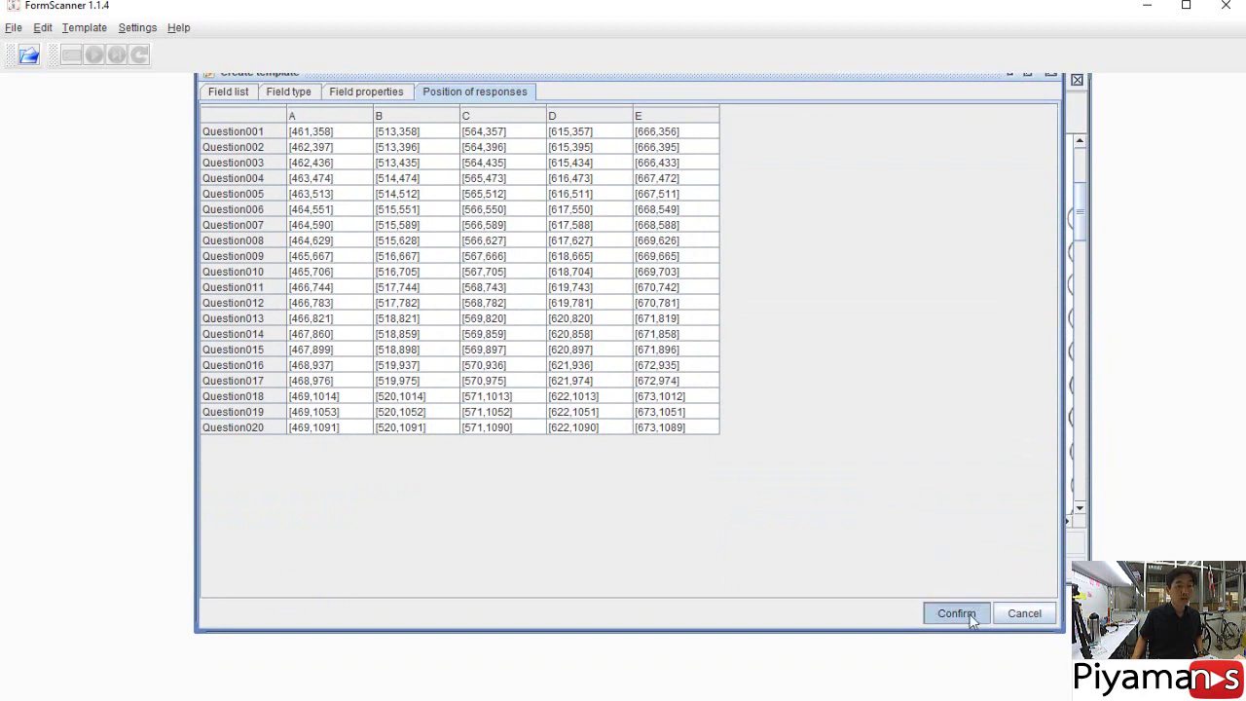
left_click(950, 613)
Save the template as "tempplate ABCD" in the answer sheet folder
left_click(954, 612)
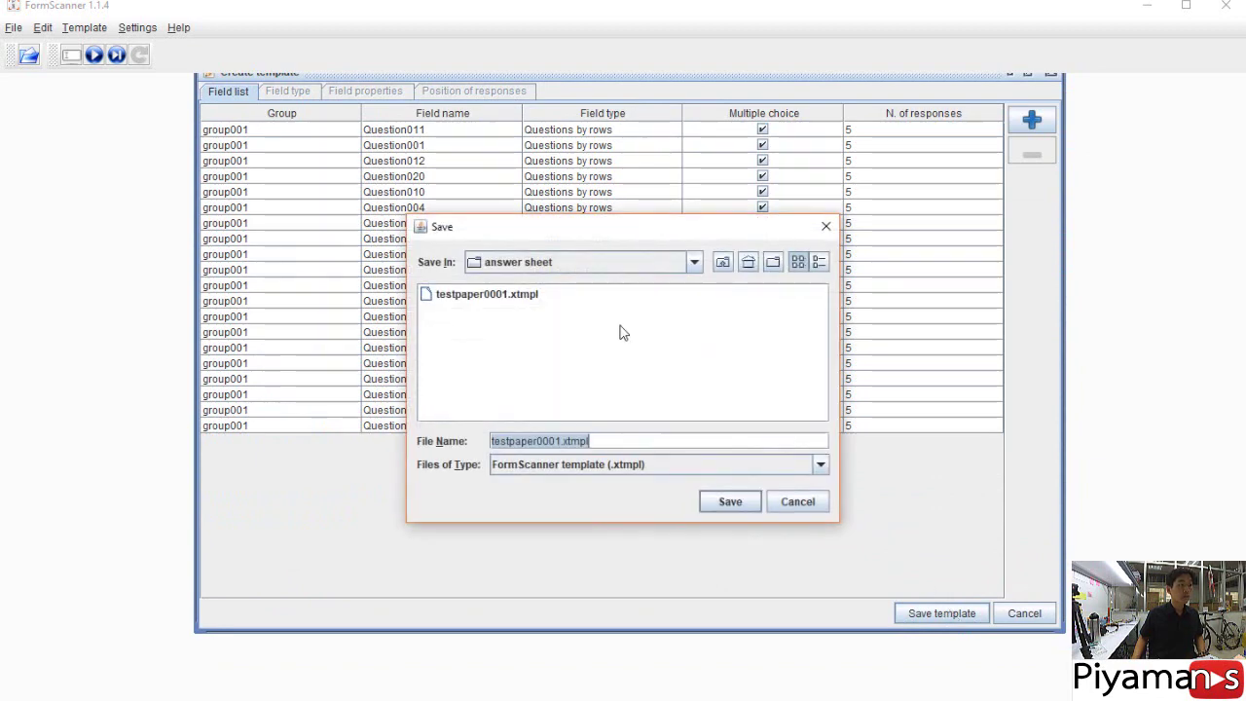
type("a")
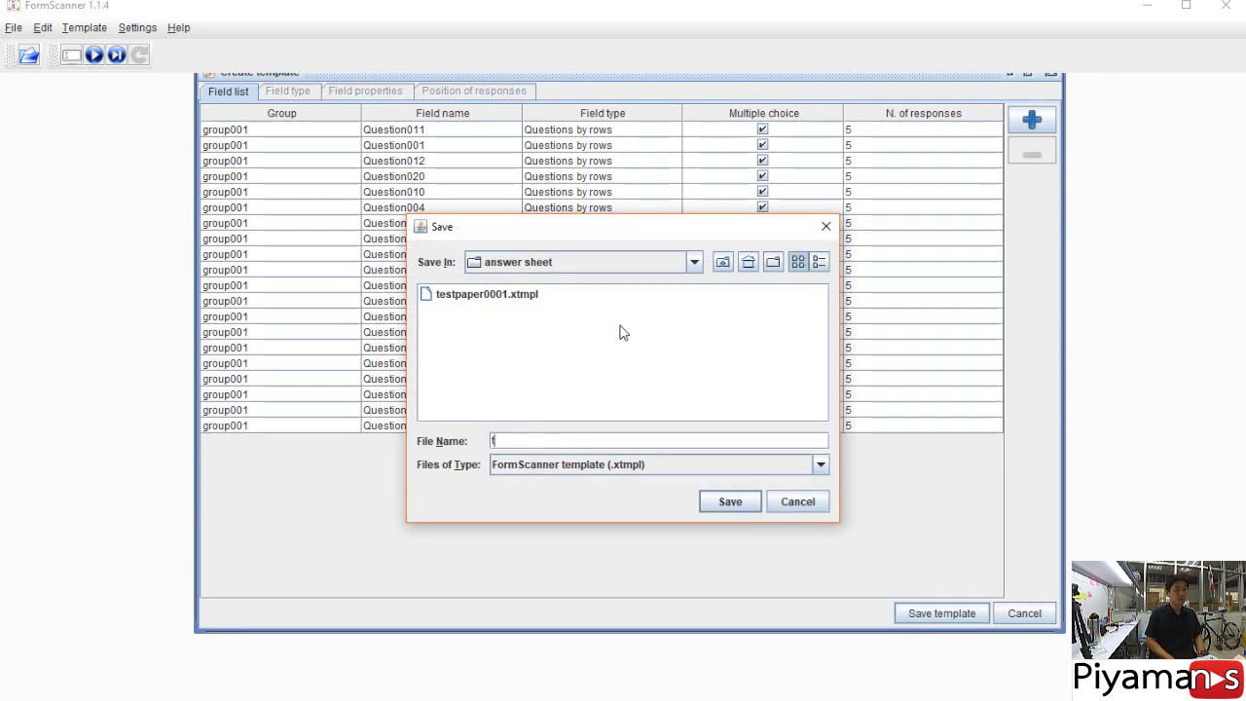
type("empplate ABCD")
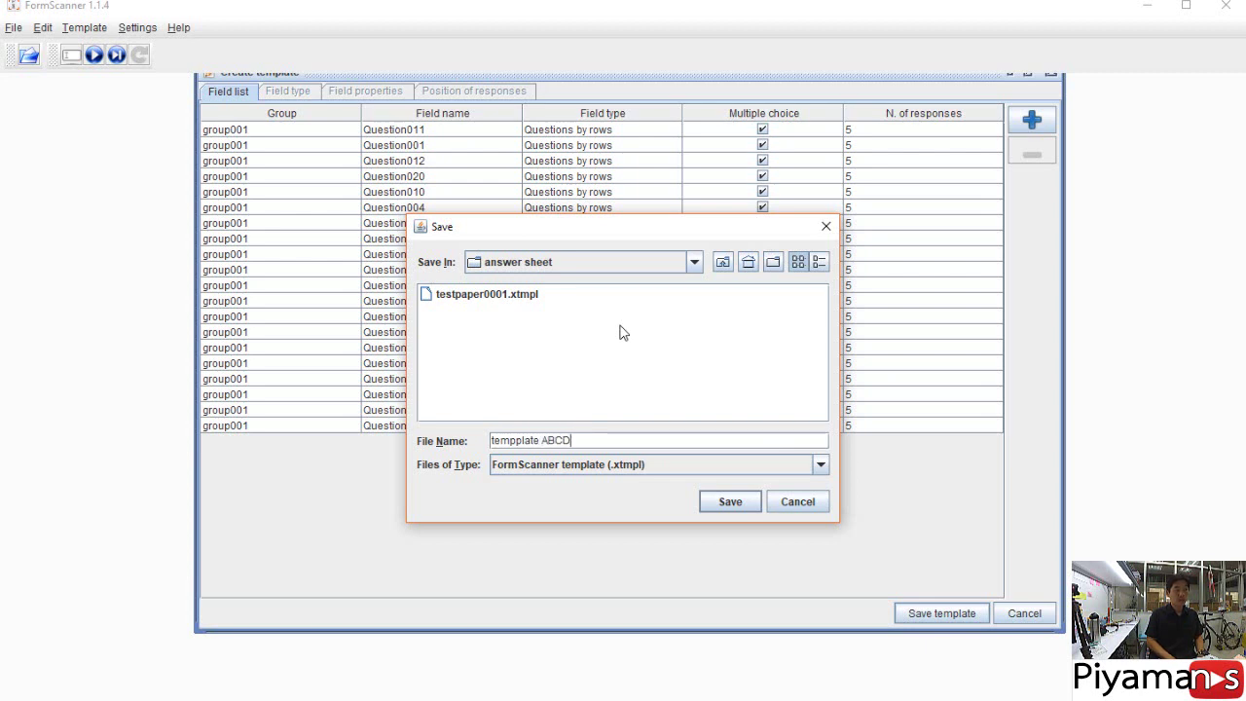
key("Return")
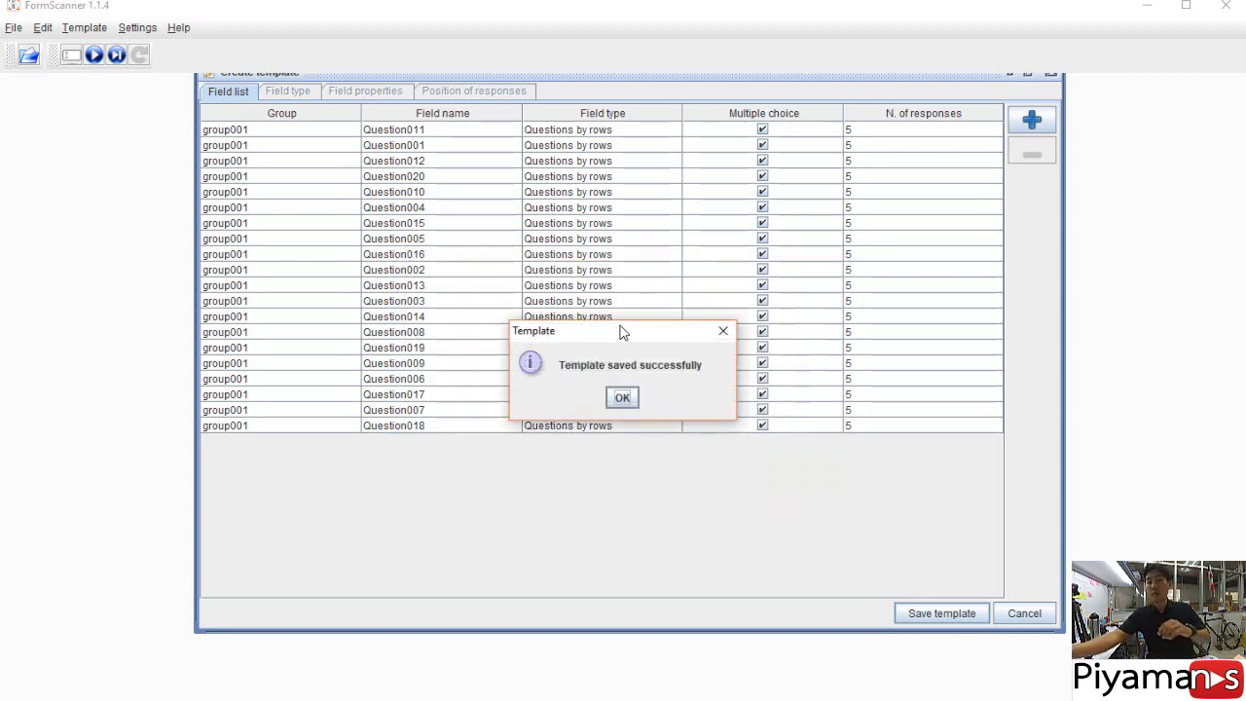
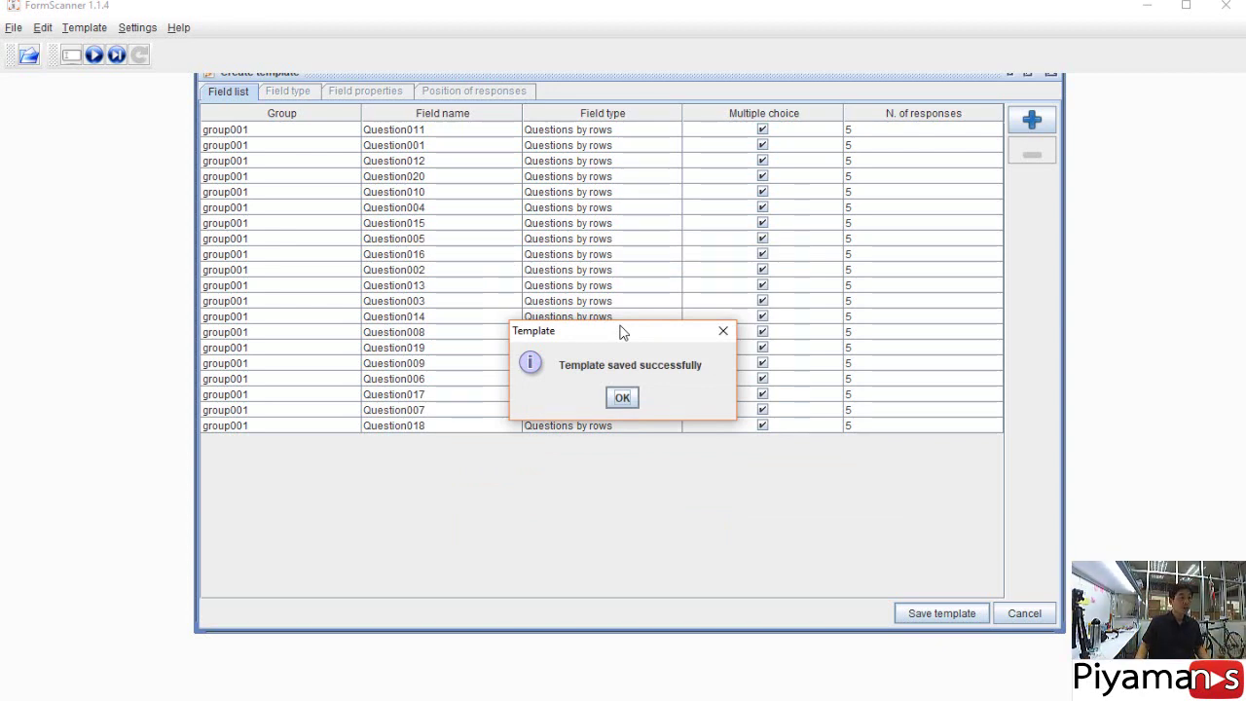
left_click(623, 399)
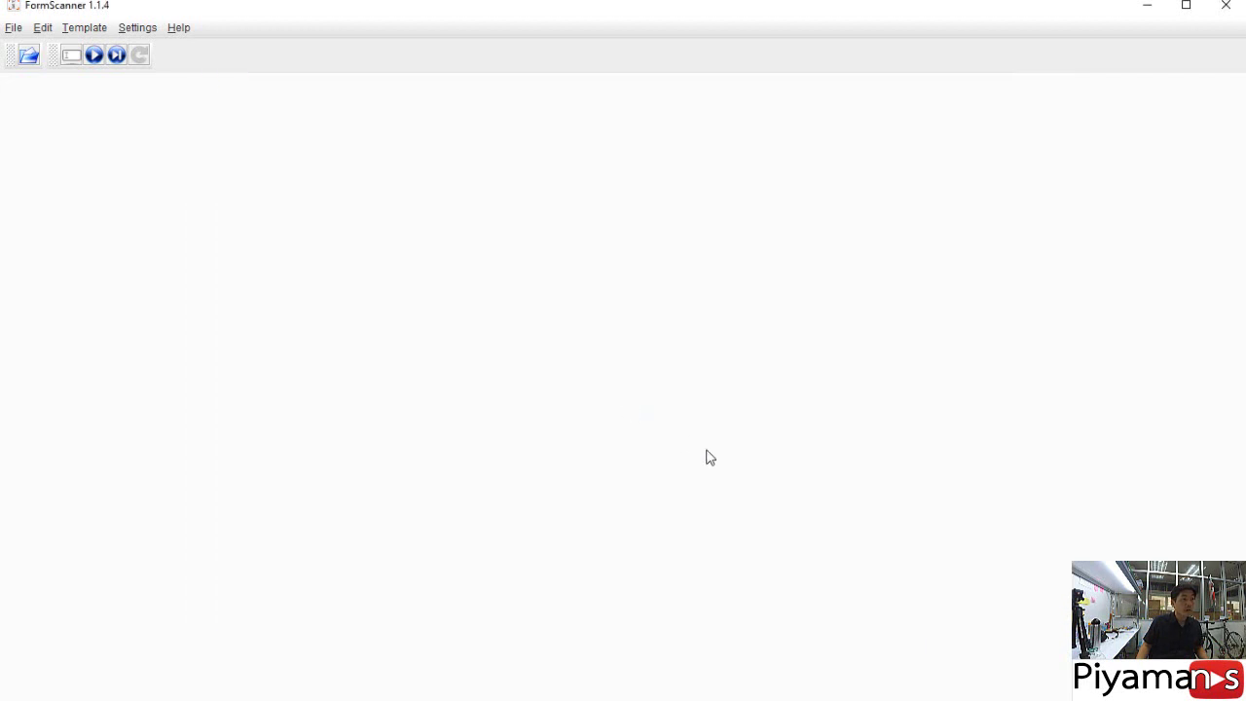
Load the saved template "tempplate ABCD" from the answer sheet folder
left_click(86, 30)
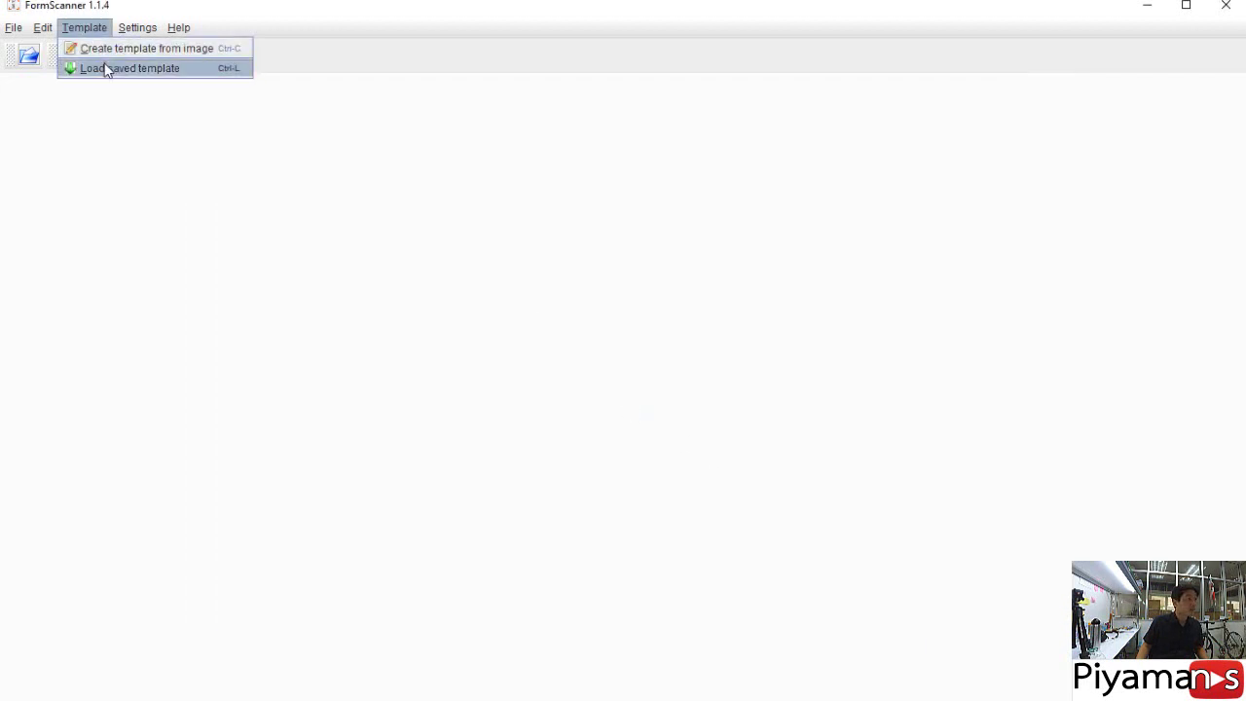
left_click(107, 70)
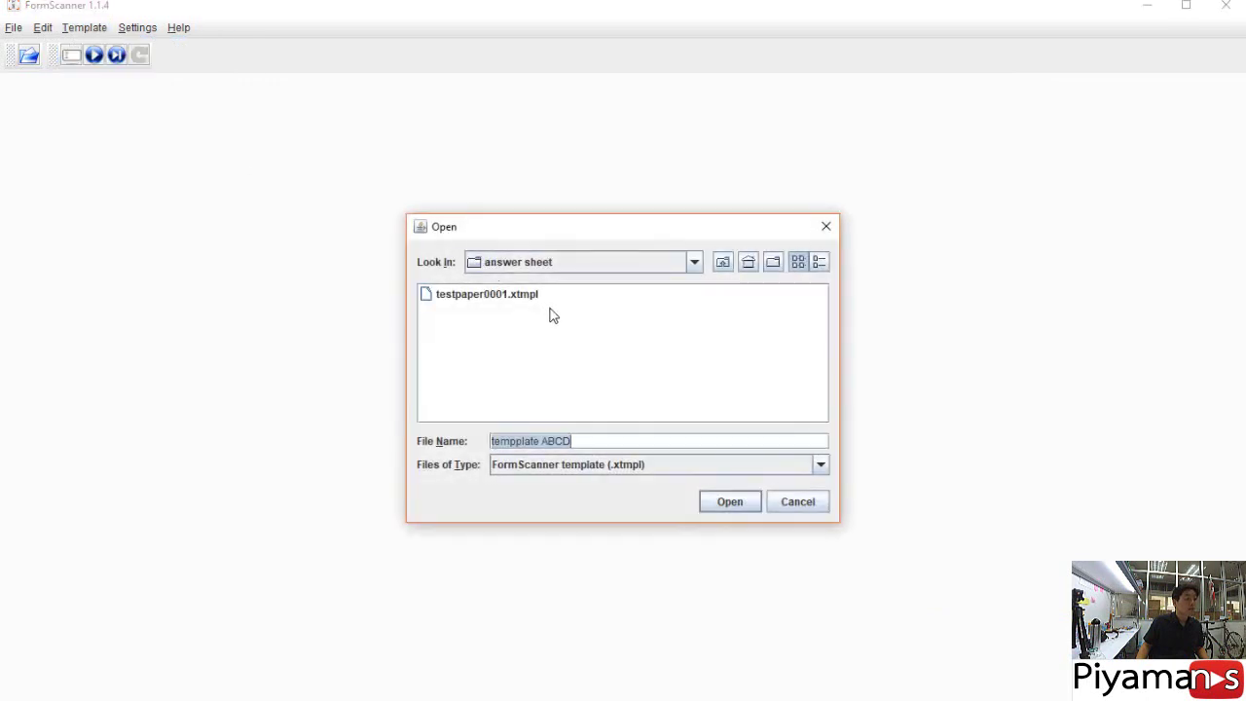
left_click(730, 505)
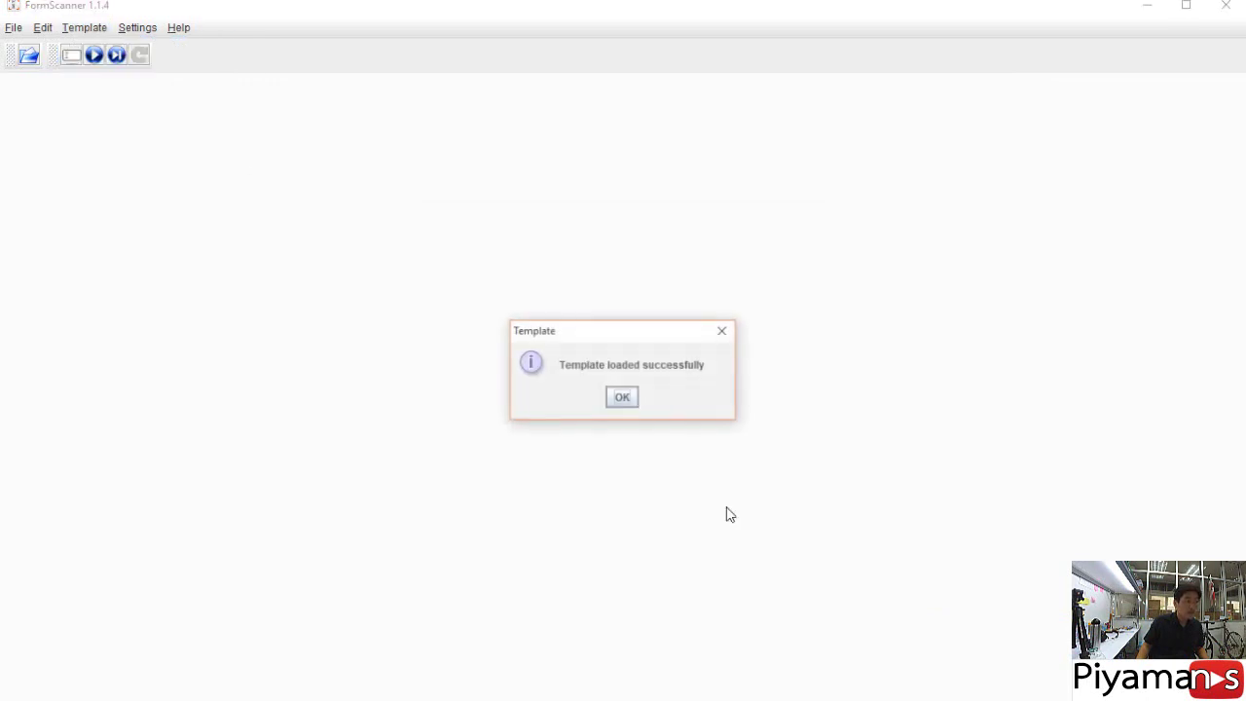
left_click(622, 399)
Open the scanned answer sheets testpaper0001.jpg and testpaper0003.jpg together
left_click(27, 57)
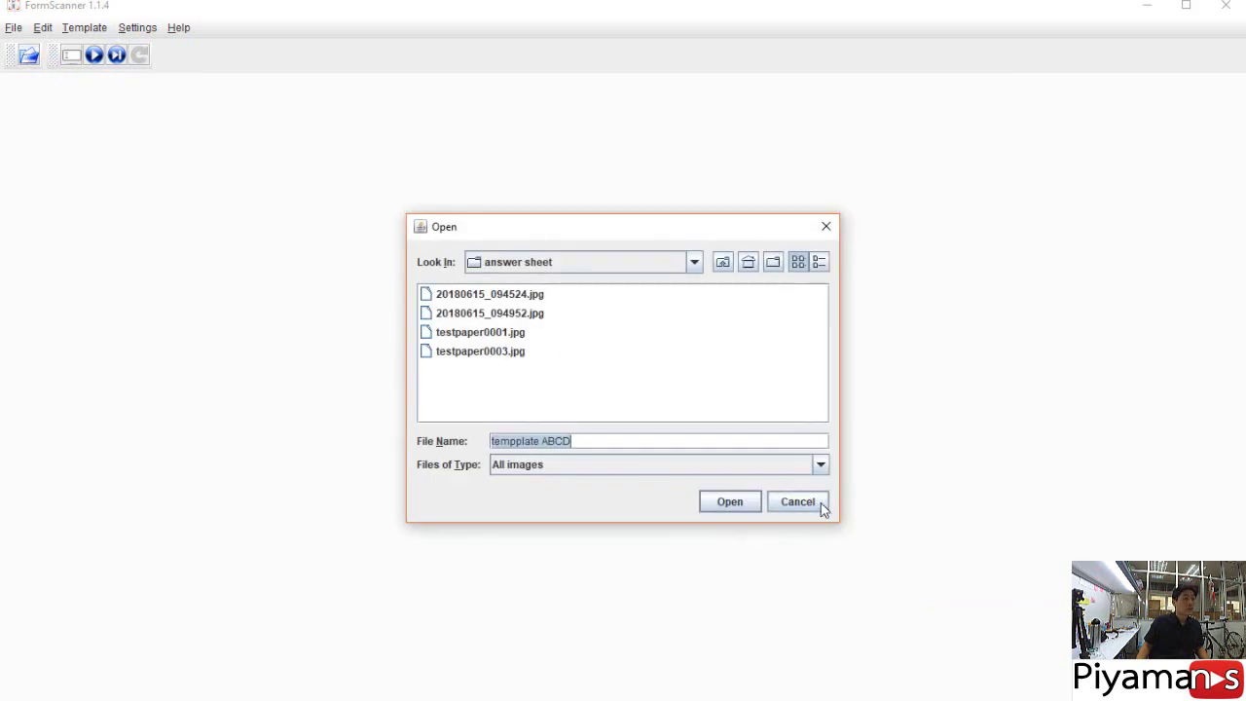
left_click(499, 333)
left_click(504, 352, "ctrl")
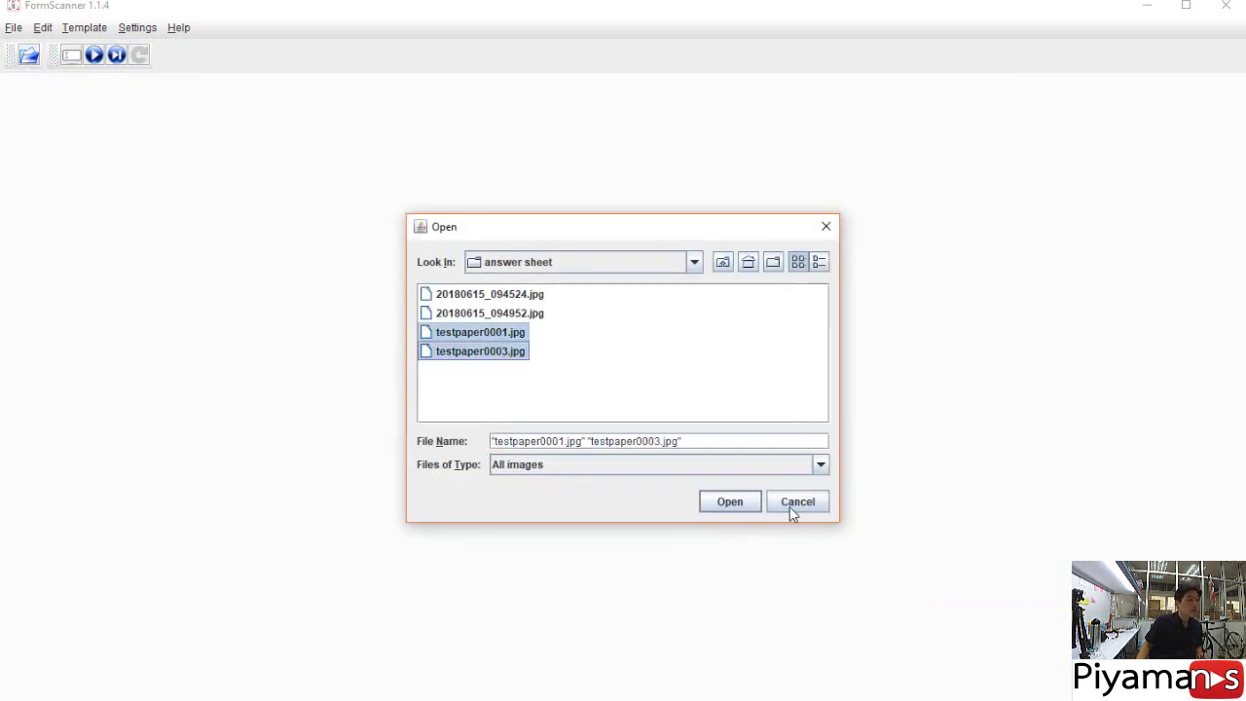
left_click(739, 504)
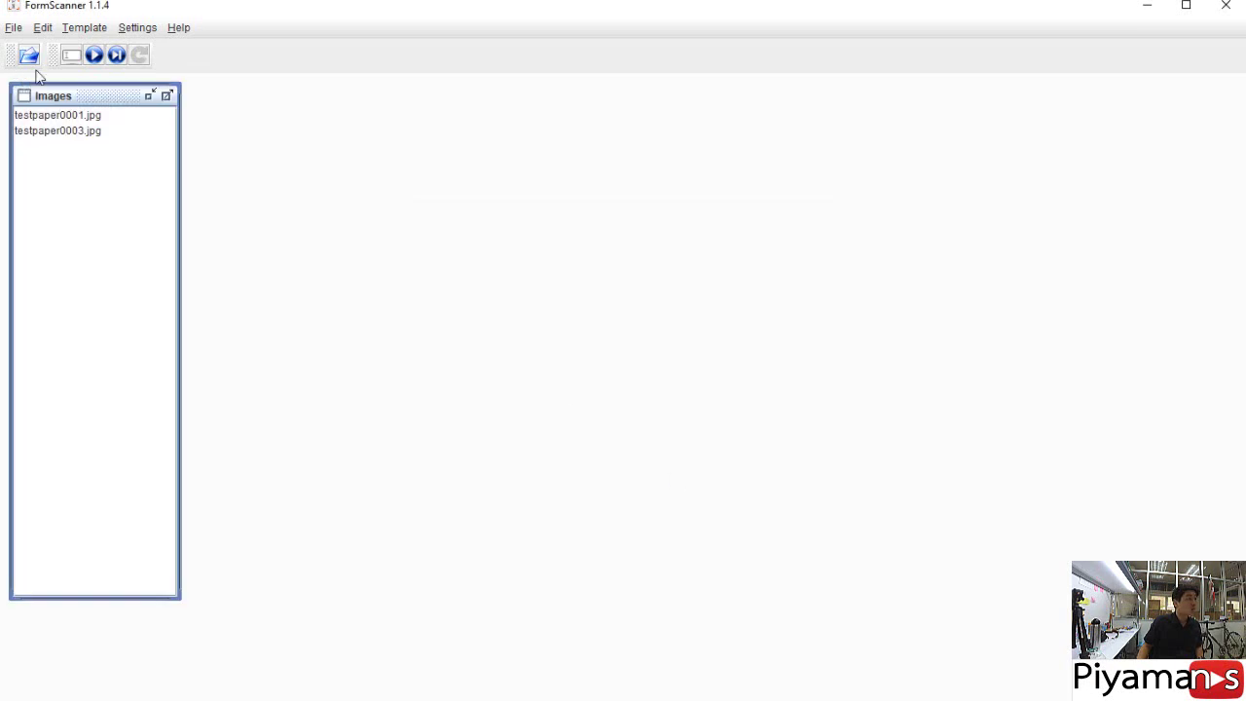
Start scanning all opened sheets and check the detected answers on testpaper0001.jpg for questions 1 to 20
left_click(115, 57)
scroll(604, 362, "down", 5)
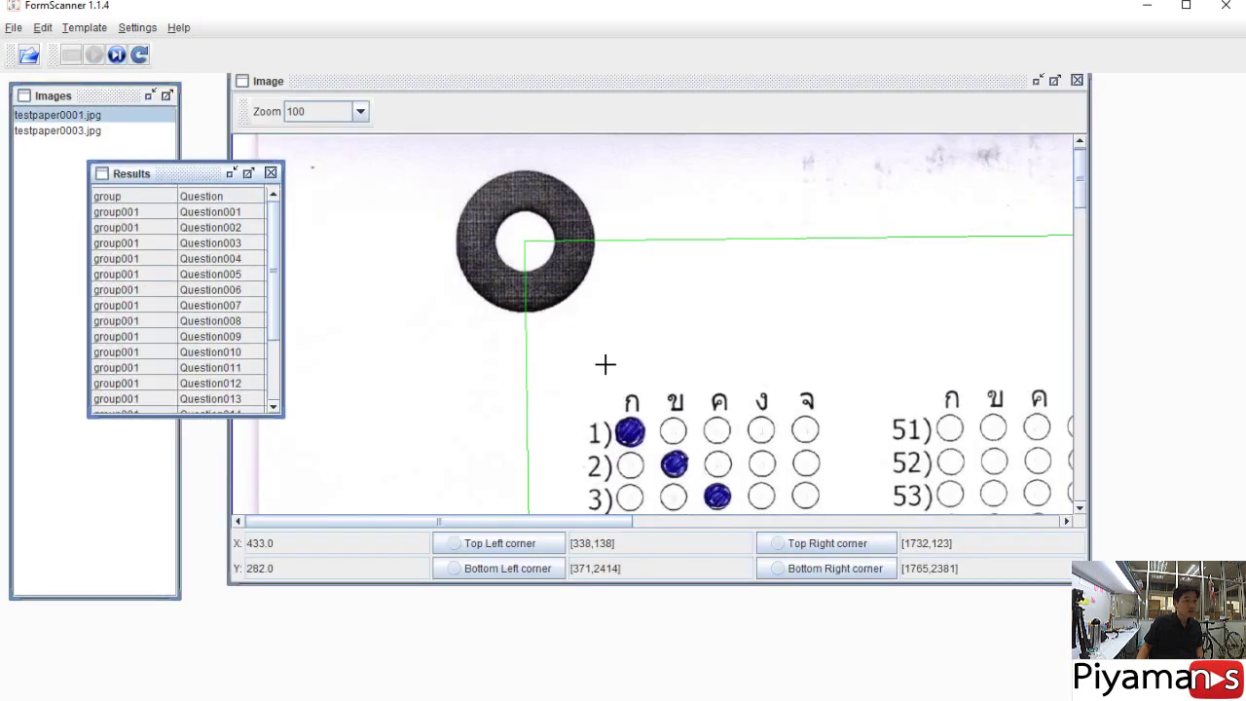
scroll(604, 362, "down", 10)
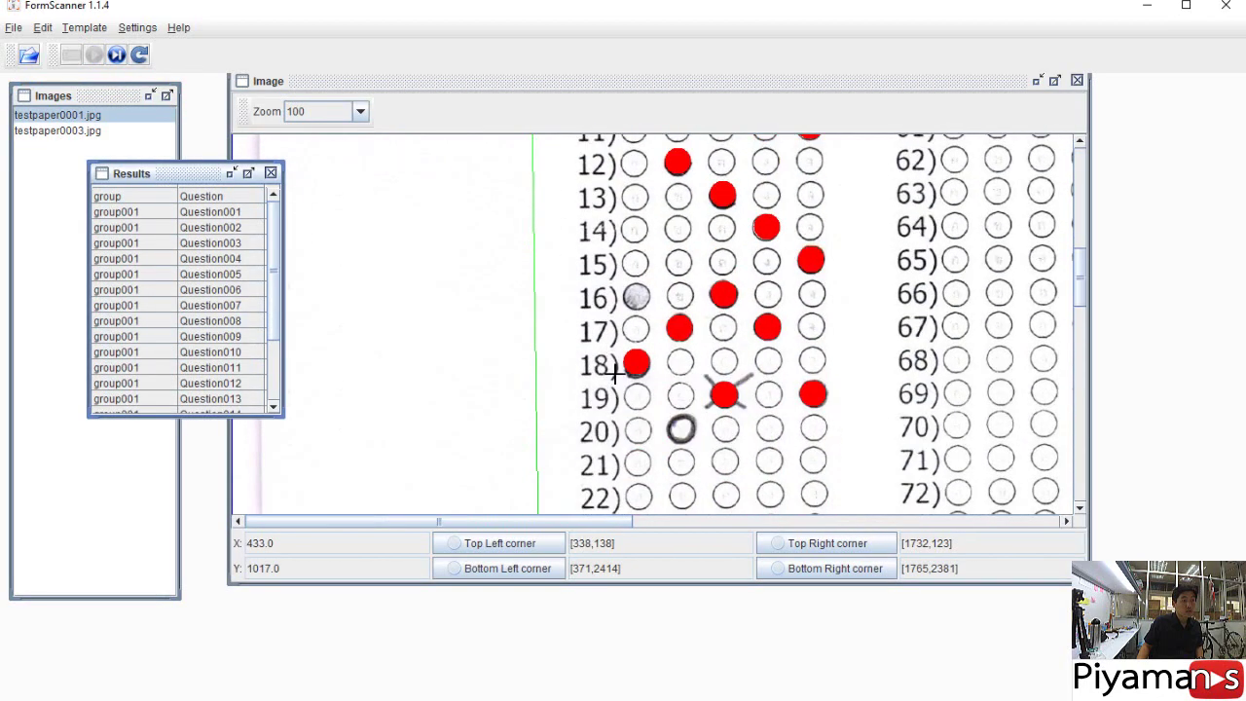
scroll(698, 481, "down", 3)
left_click_drag(593, 522, 966, 505)
scroll(681, 314, "up", 7)
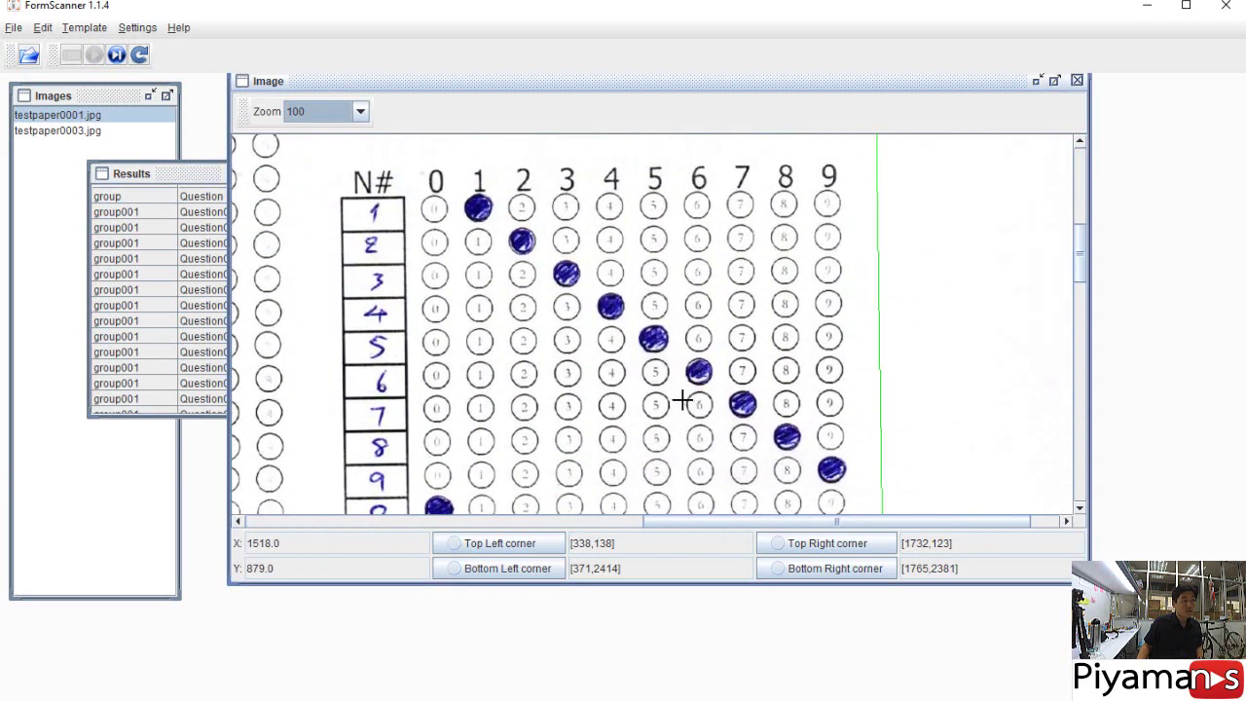
left_click_drag(773, 522, 467, 522)
scroll(633, 382, "up", 3)
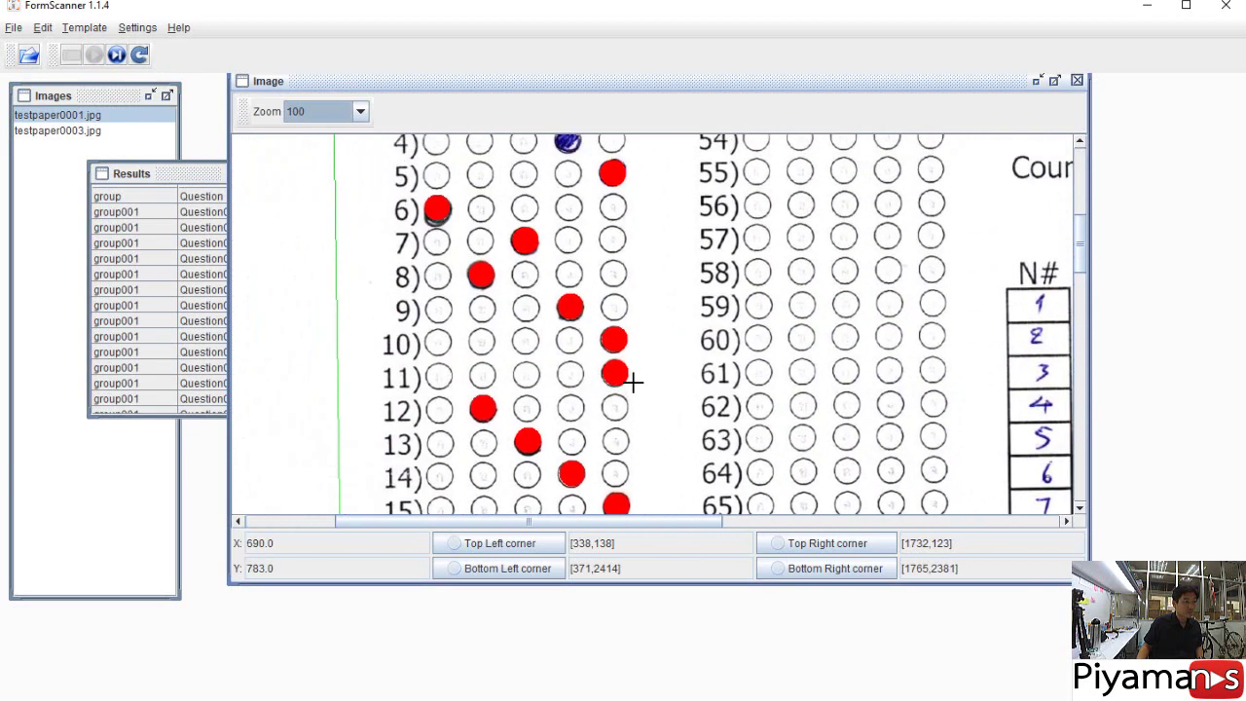
scroll(633, 383, "up", 8)
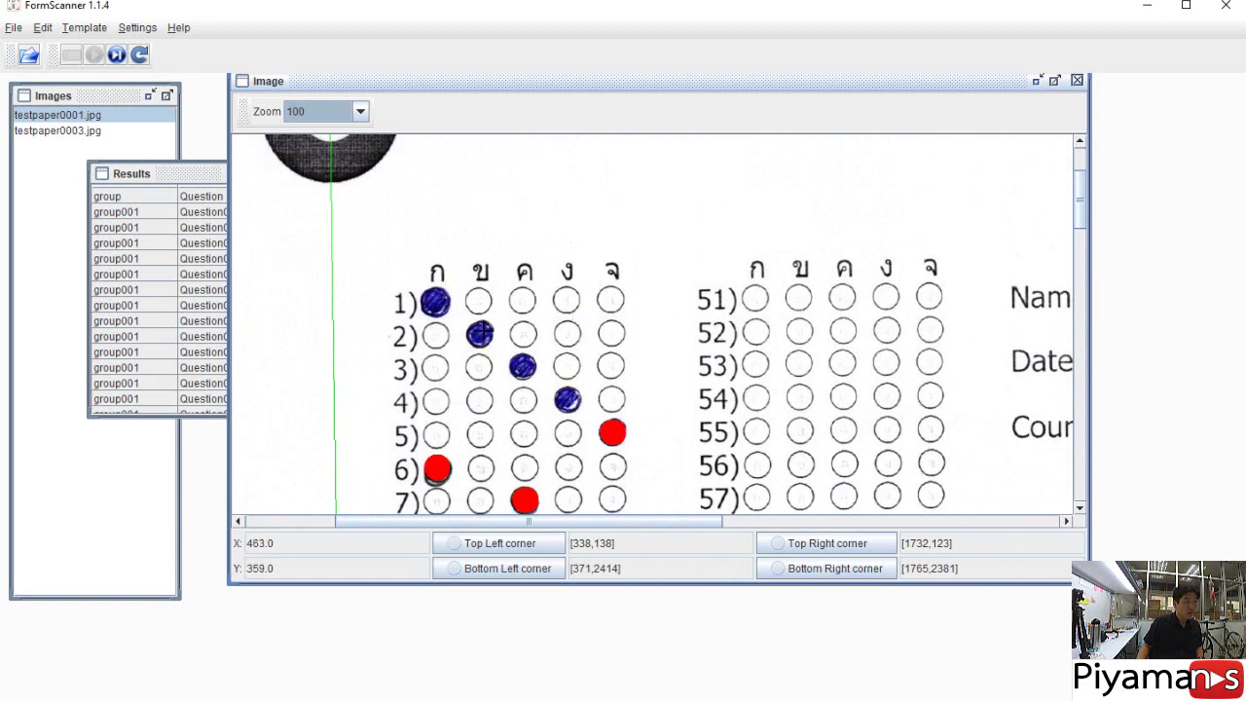
scroll(486, 322, "down", 5)
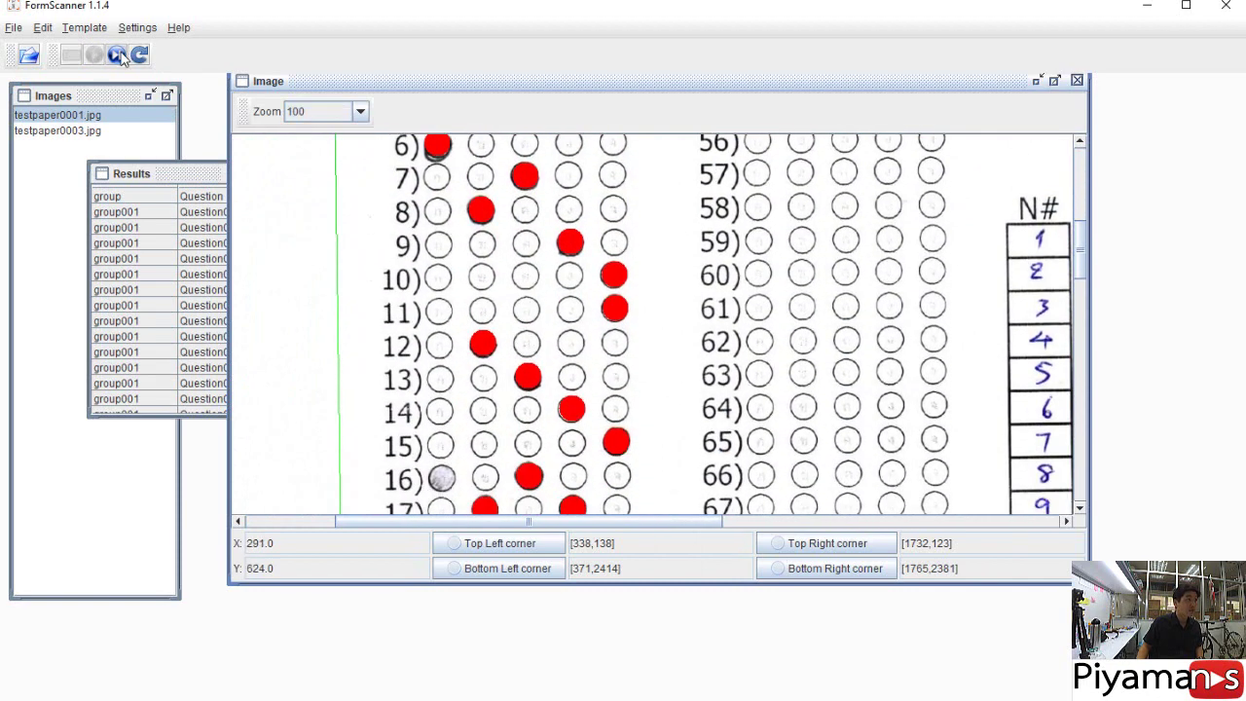
Continue the scan with testpaper0003.jpg and check its detected answers for questions 1 to 20
left_click(117, 56)
scroll(536, 342, "up", 5)
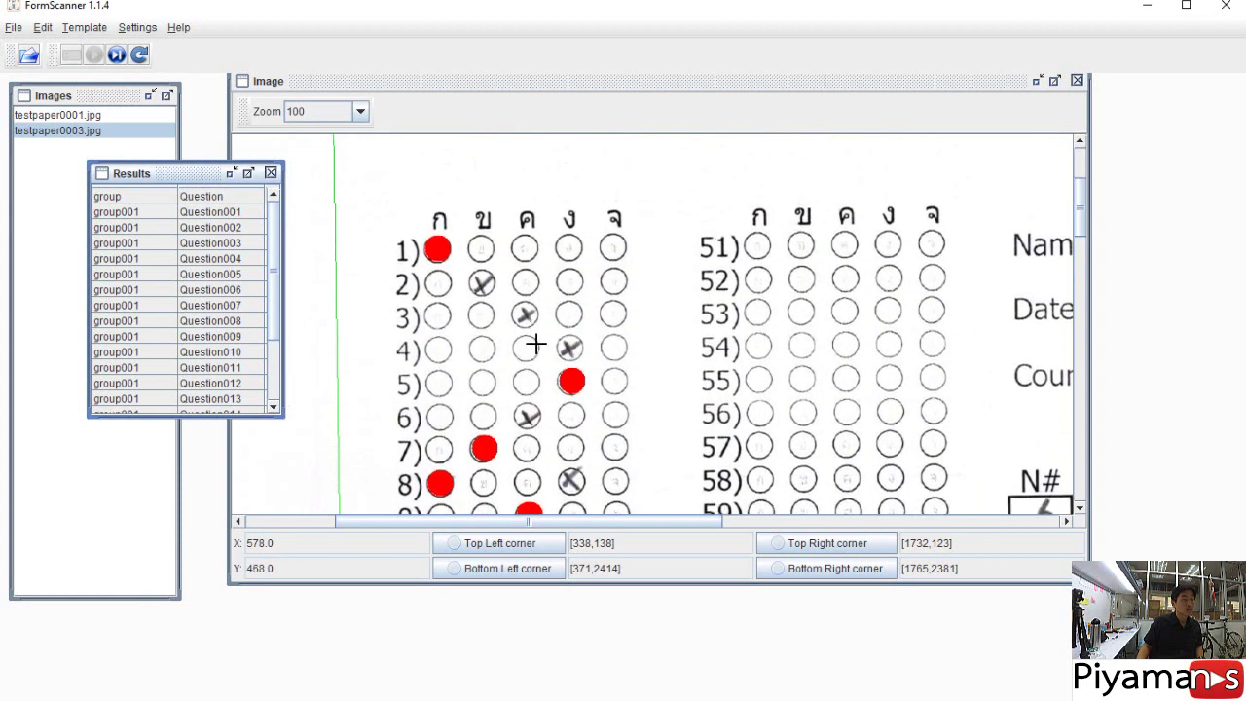
scroll(535, 343, "down", 15)
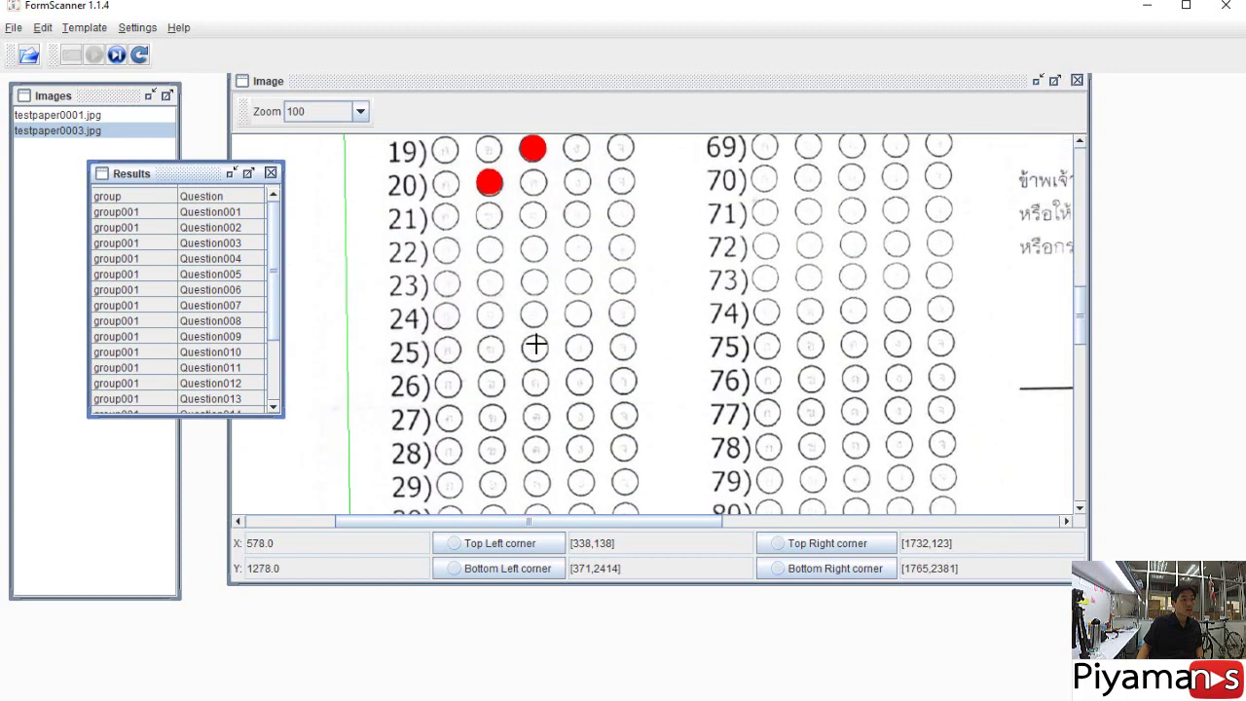
scroll(535, 342, "down", 2)
scroll(535, 343, "up", 6)
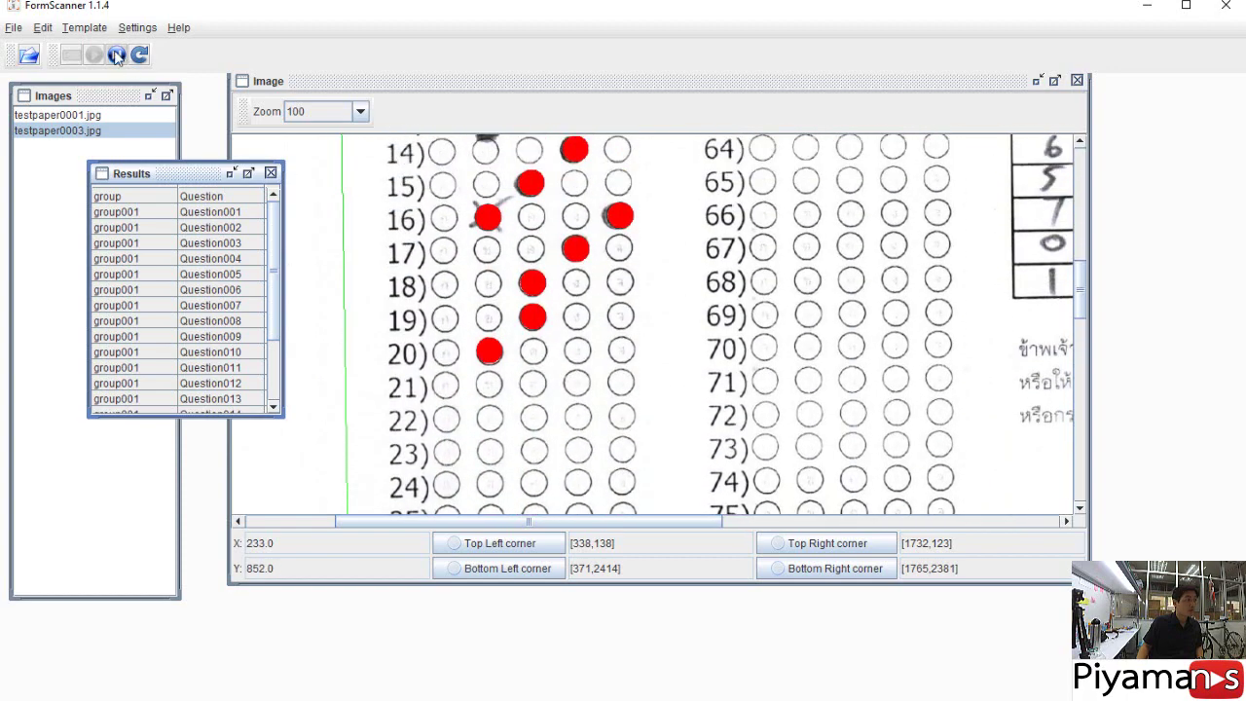
Finish the scan, save the results in the answer sheet folder as scan_results002.csv, and close FormScanner
left_click(117, 55)
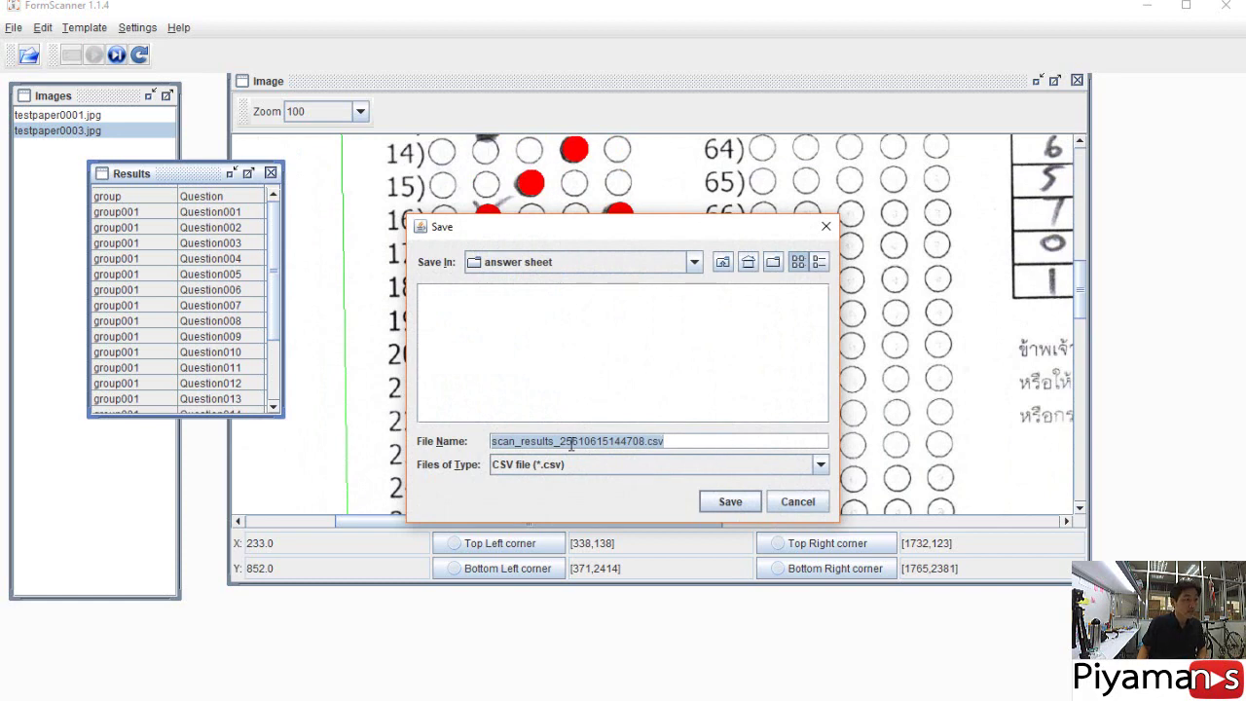
left_click_drag(562, 441, 625, 440)
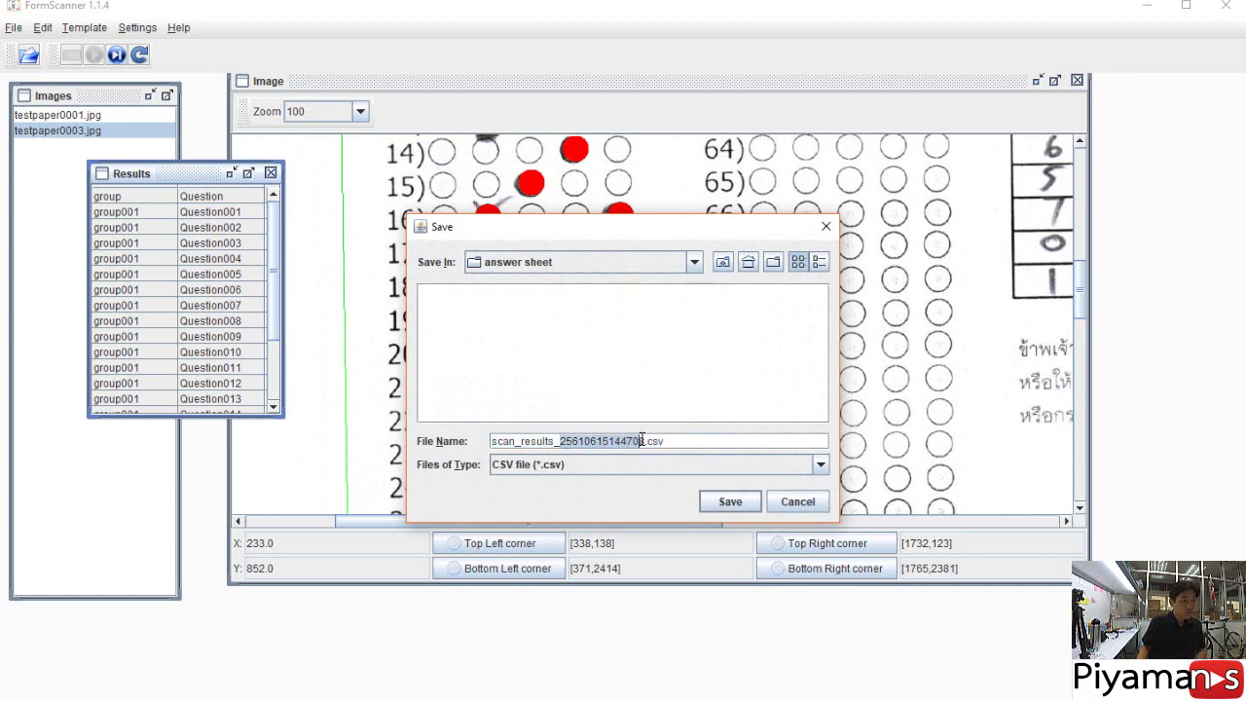
key("BackSpace")
key("BackSpace")
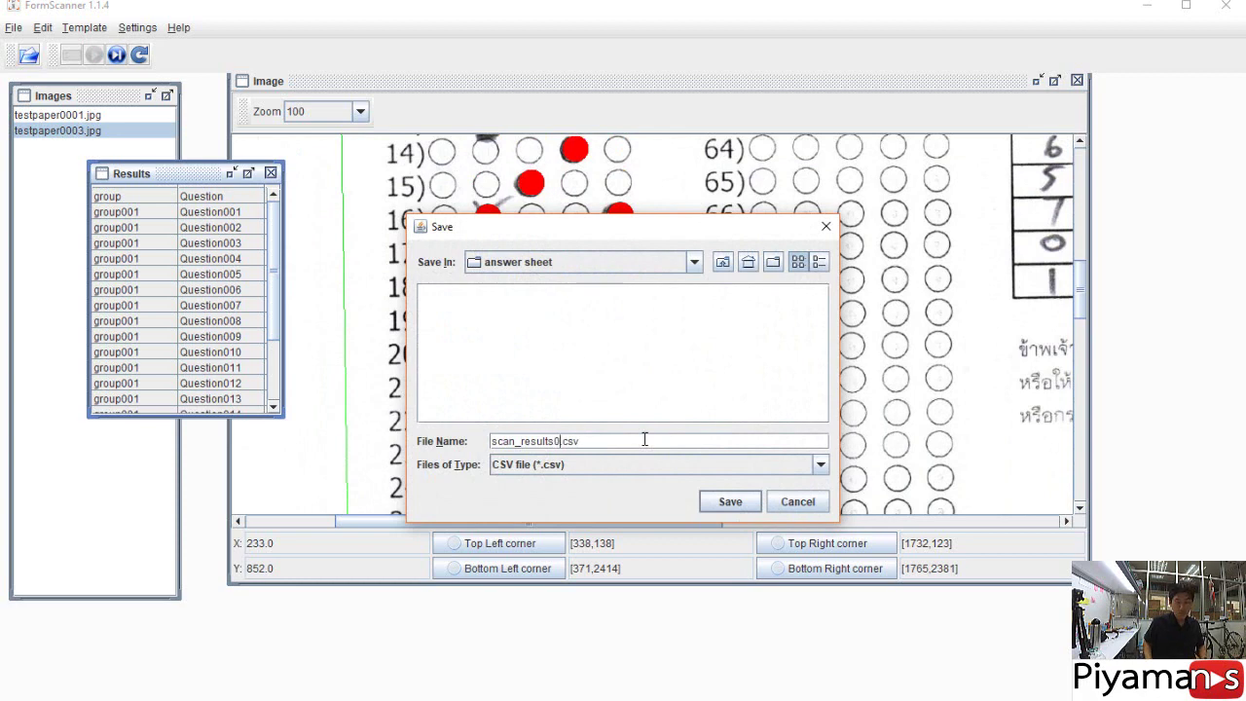
left_click(726, 503)
left_click(1223, 7)
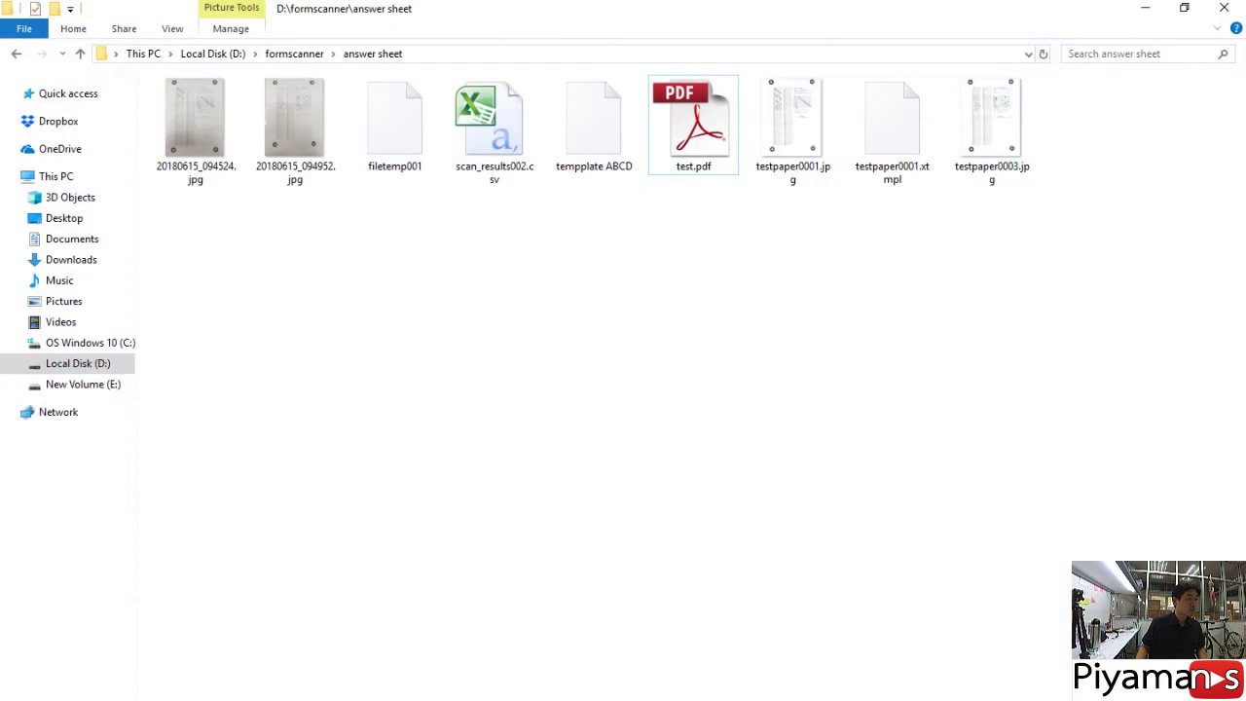
Open scan_results002.csv from the answer sheet folder and copy the two response strings in A2:A3
double_click(514, 129)
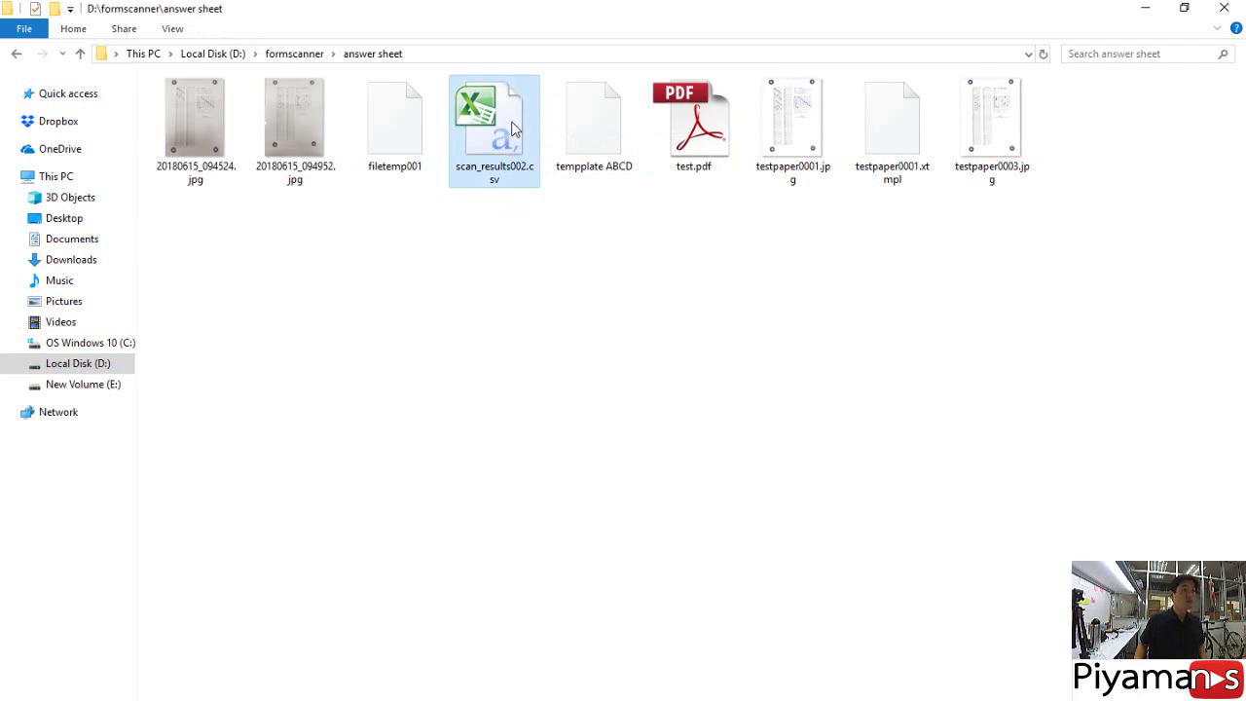
left_click_drag(60, 179, 60, 191)
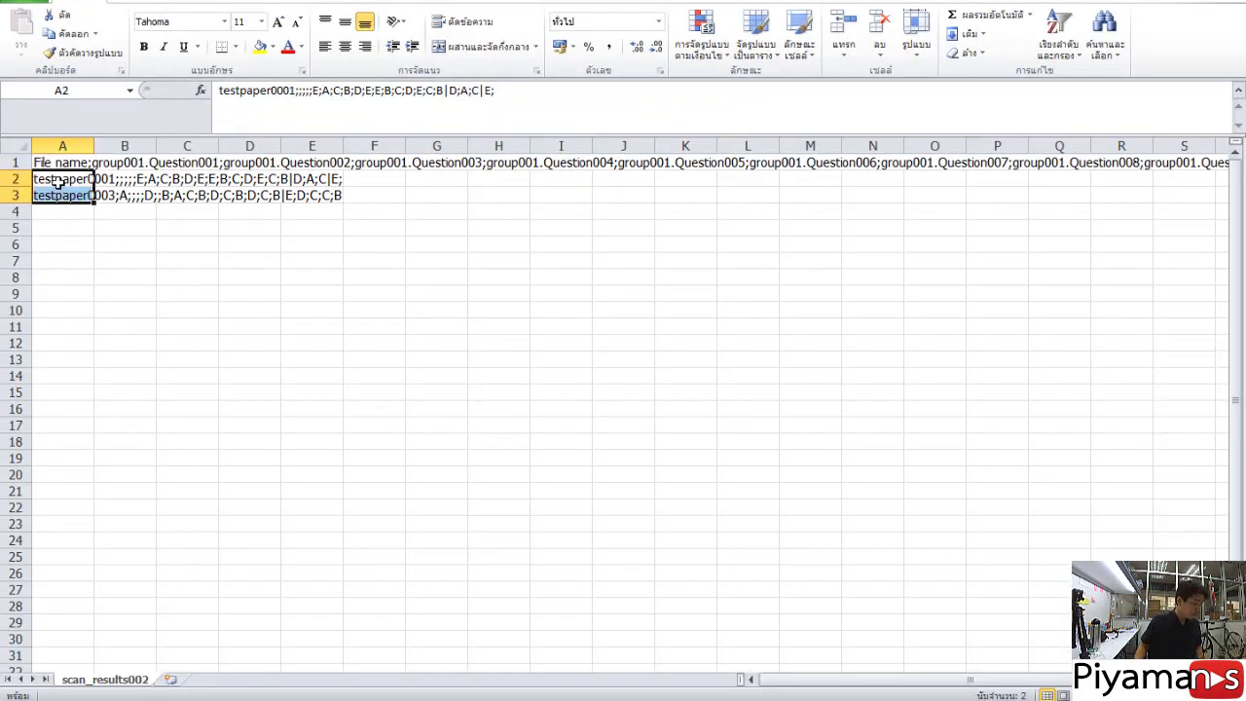
key("ctrl+c")
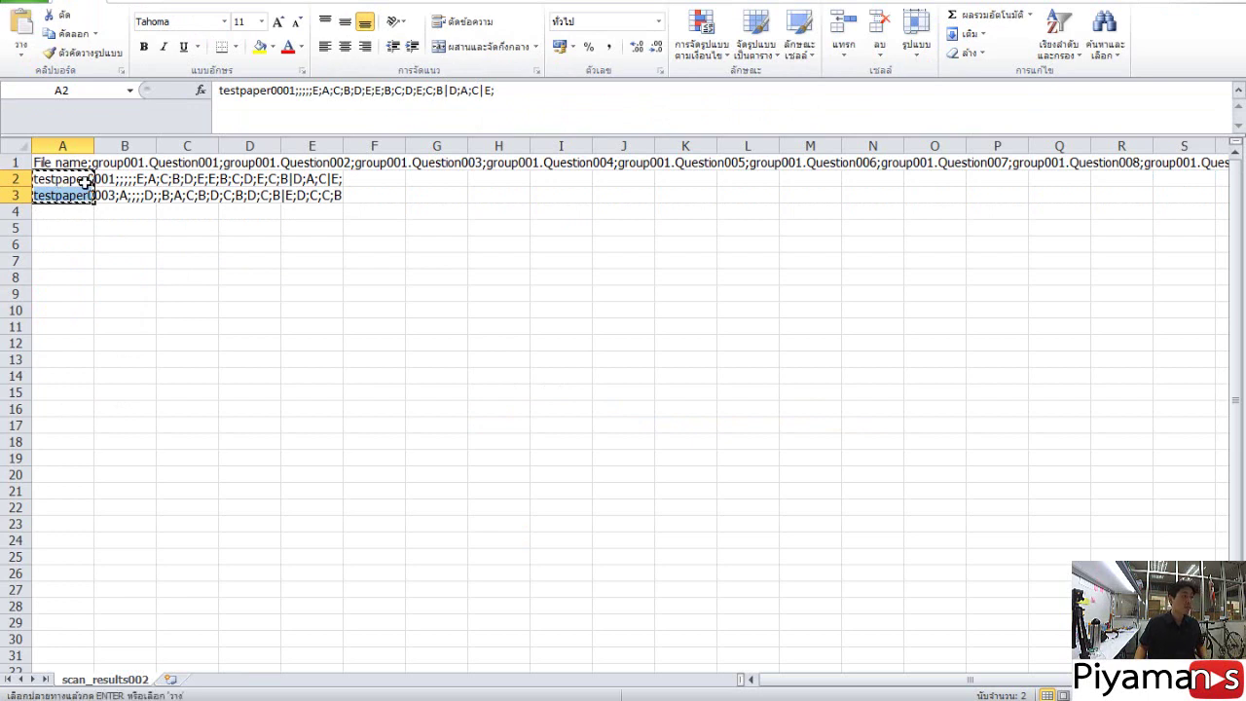
Open ProcessBubbles_V2.81 (1).xls from the formscanner folder and display Sheet1
key("alt+Tab")
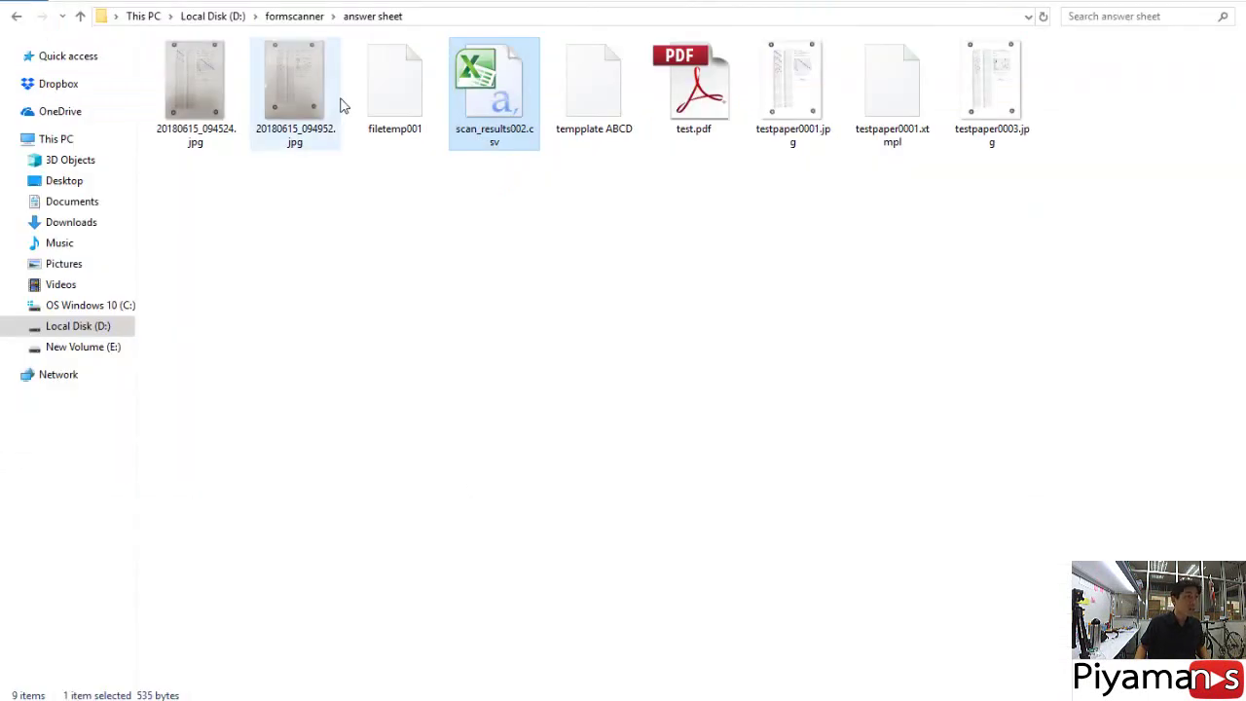
left_click(310, 17)
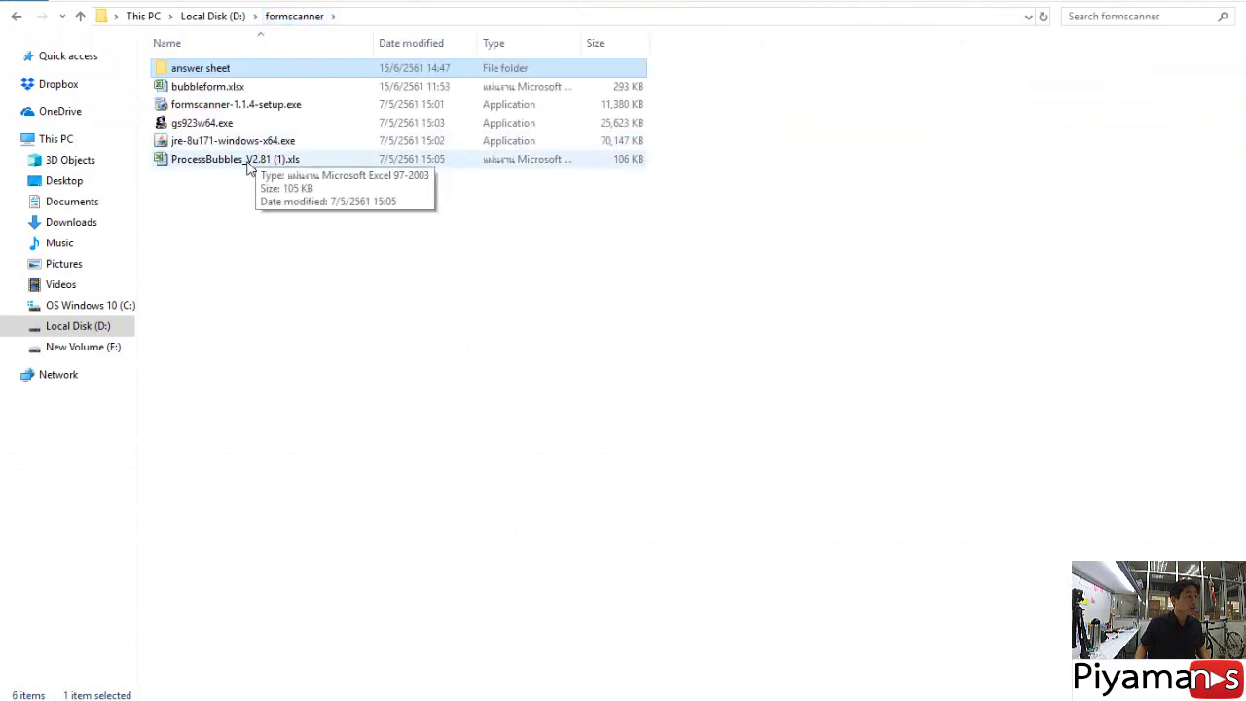
double_click(249, 161)
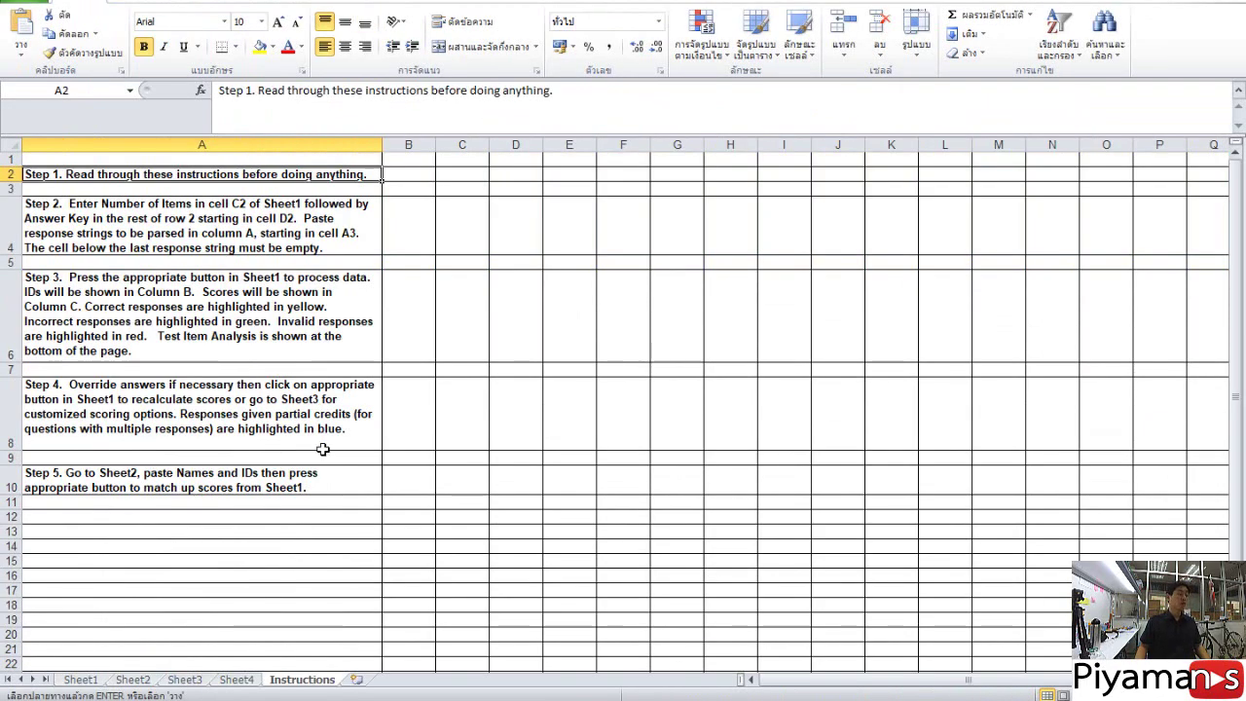
left_click(82, 679)
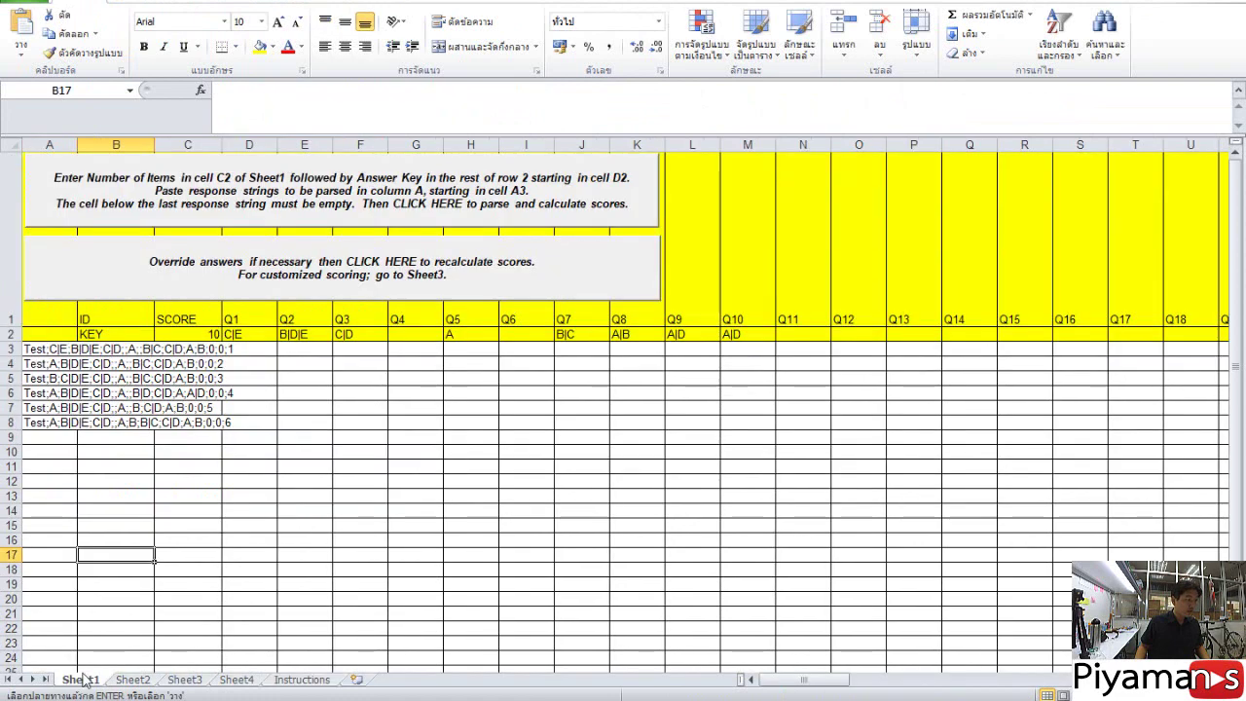
Set the number of items in cell C2 of Sheet1 to 20
left_click(186, 335)
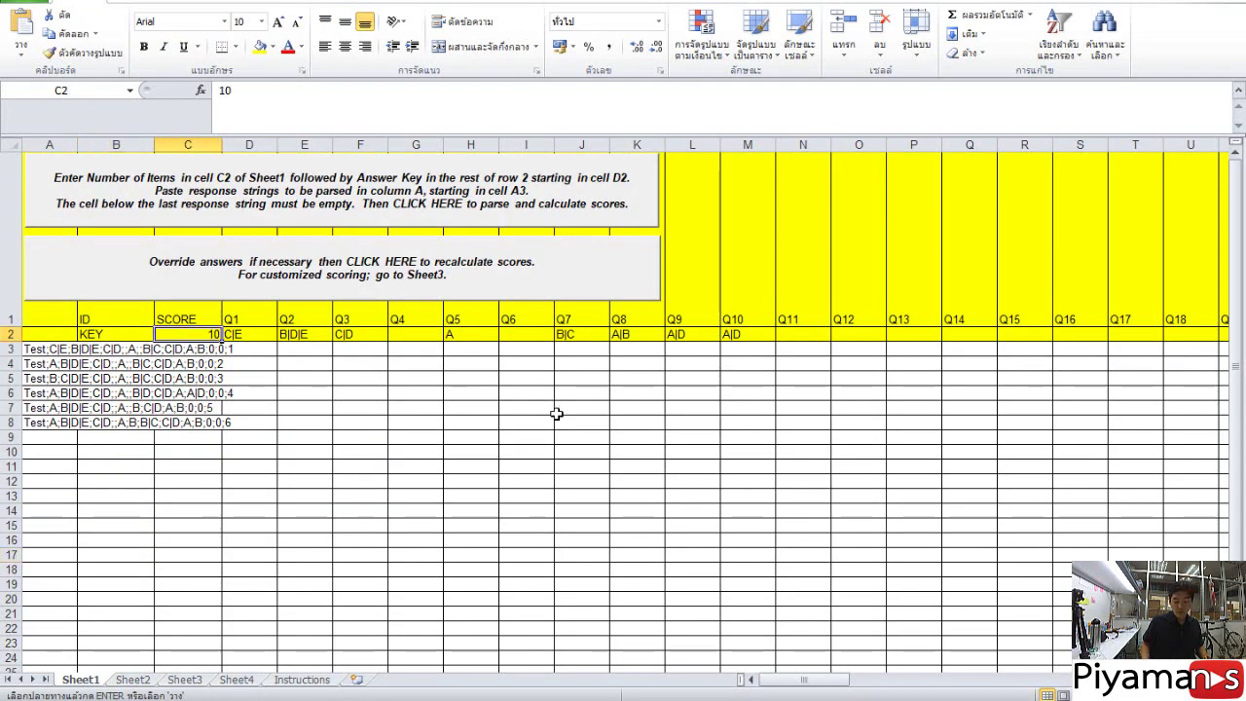
type("20")
key("Tab")
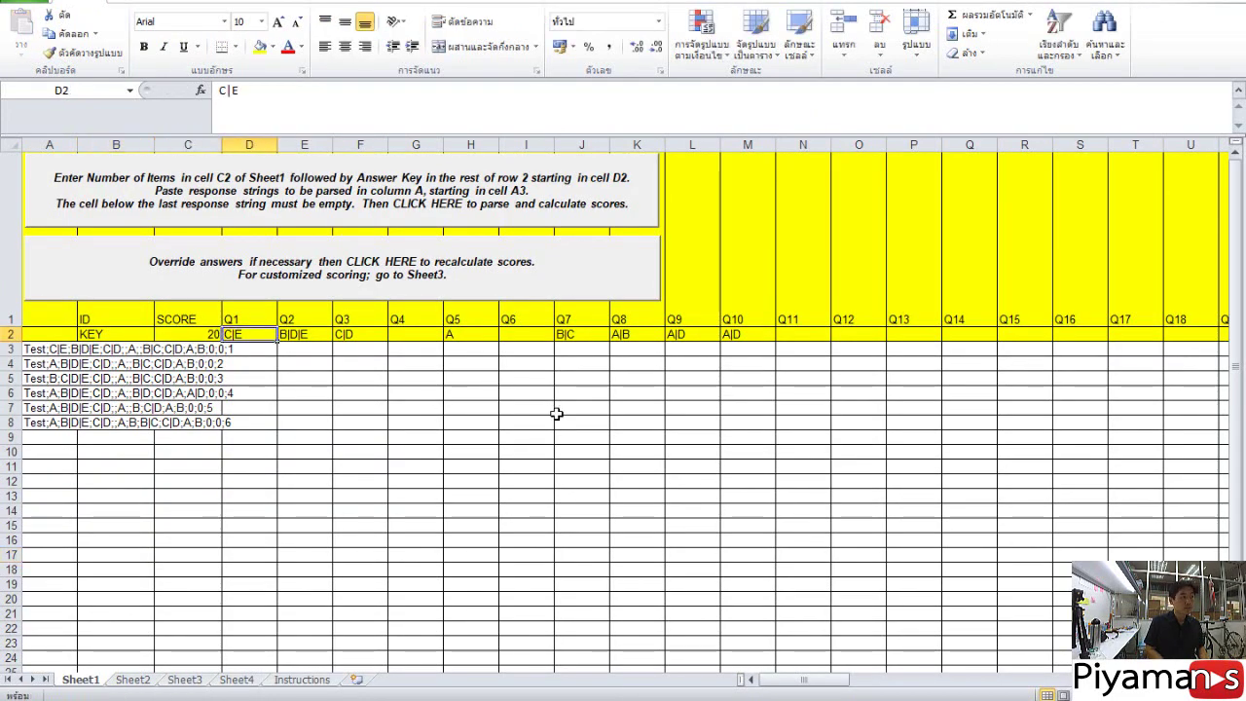
Enter A, B, C, D and E as the answer key for Q1 to Q5 in row 2
type("A")
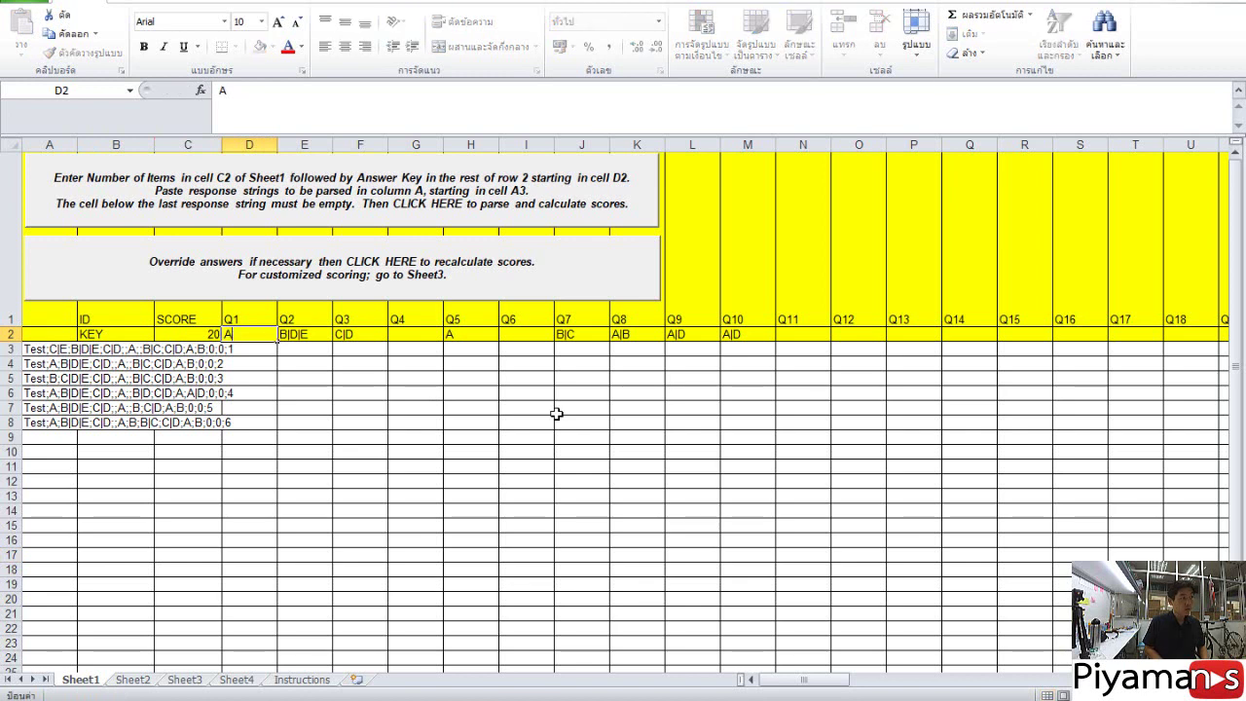
key("Tab")
type("B")
key("Tab")
type("C")
key("Tab")
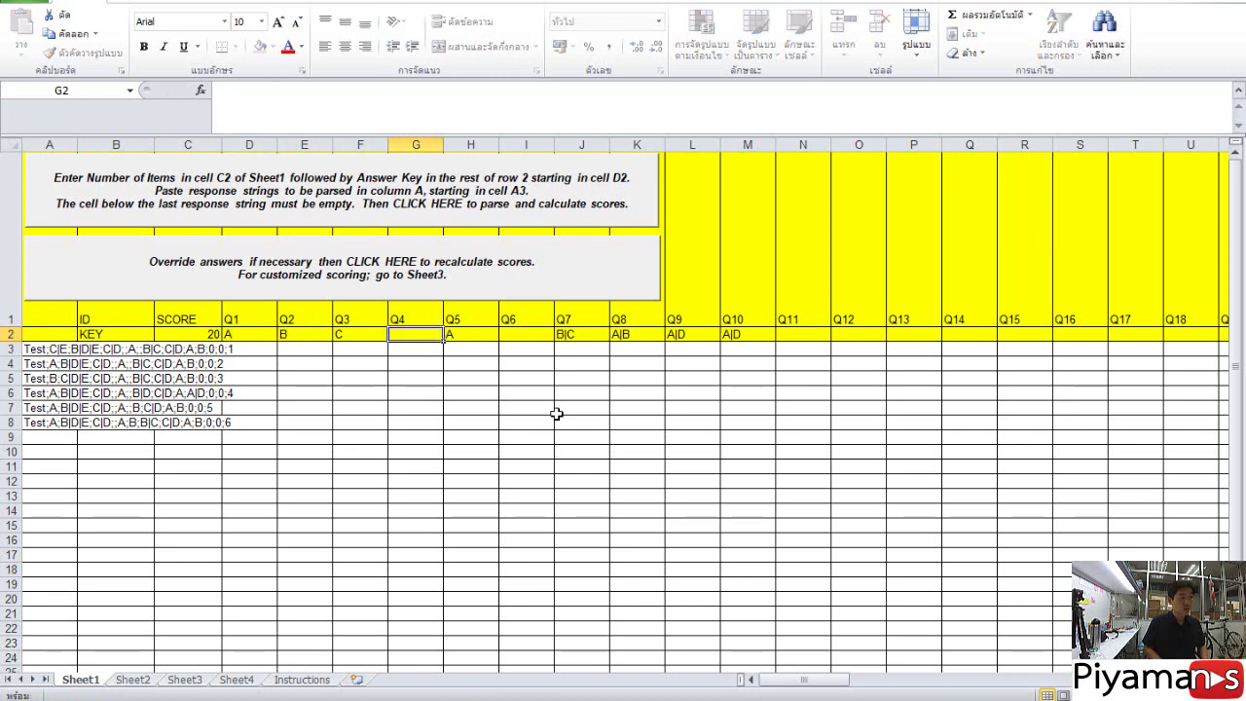
type("D")
key("Tab")
key("shift+Tab")
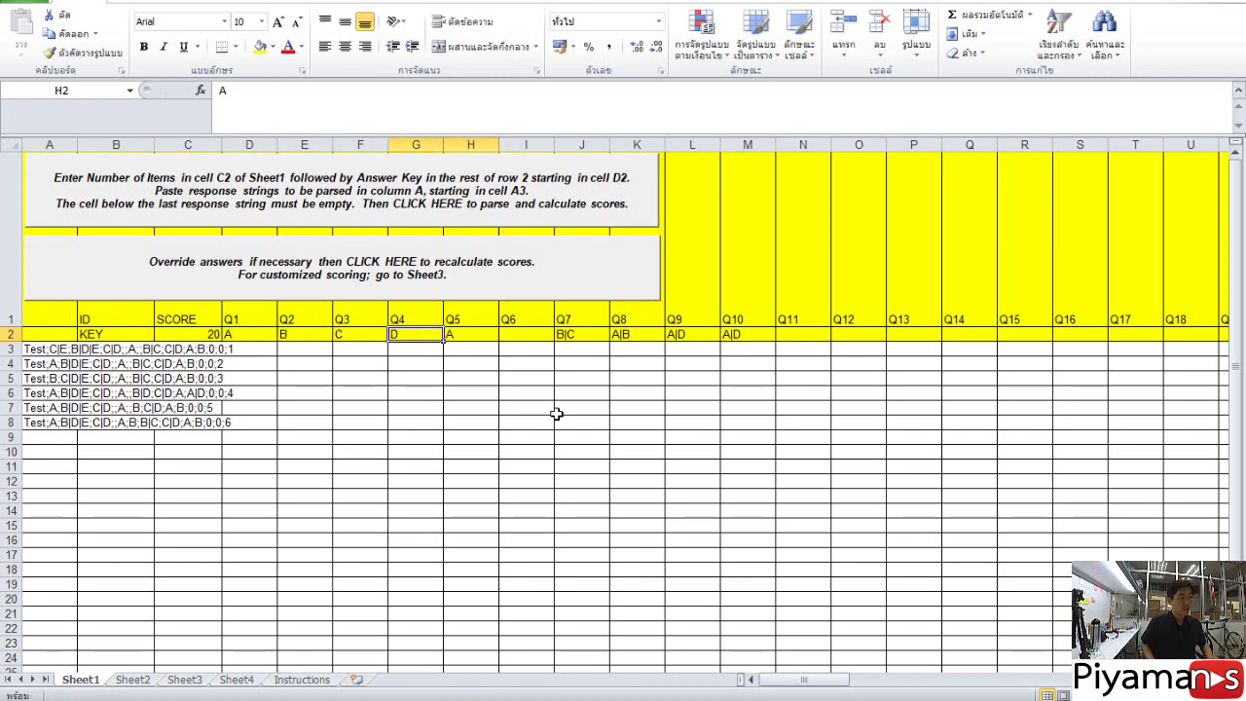
key("F2")
key("Tab")
type("E")
key("Tab")
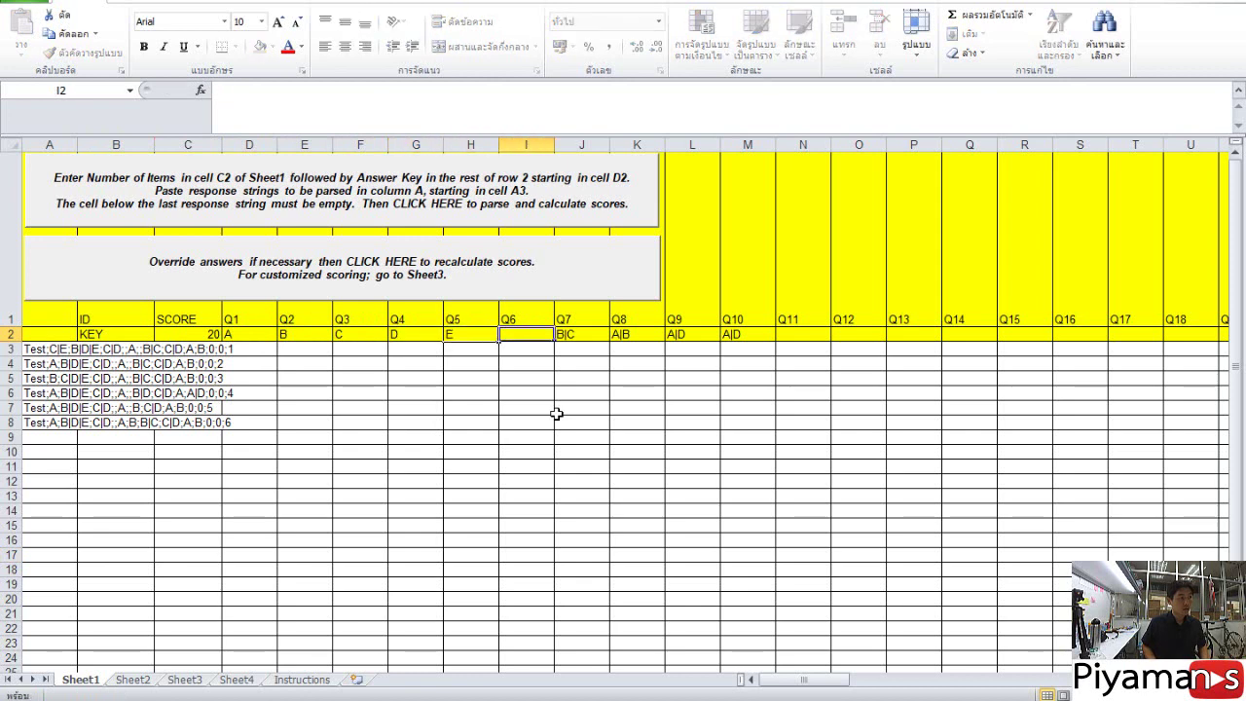
Enter A, B, C, D and E as the answer key for Q6 to Q10, and C for Q11
type("A")
key("Tab")
type("B")
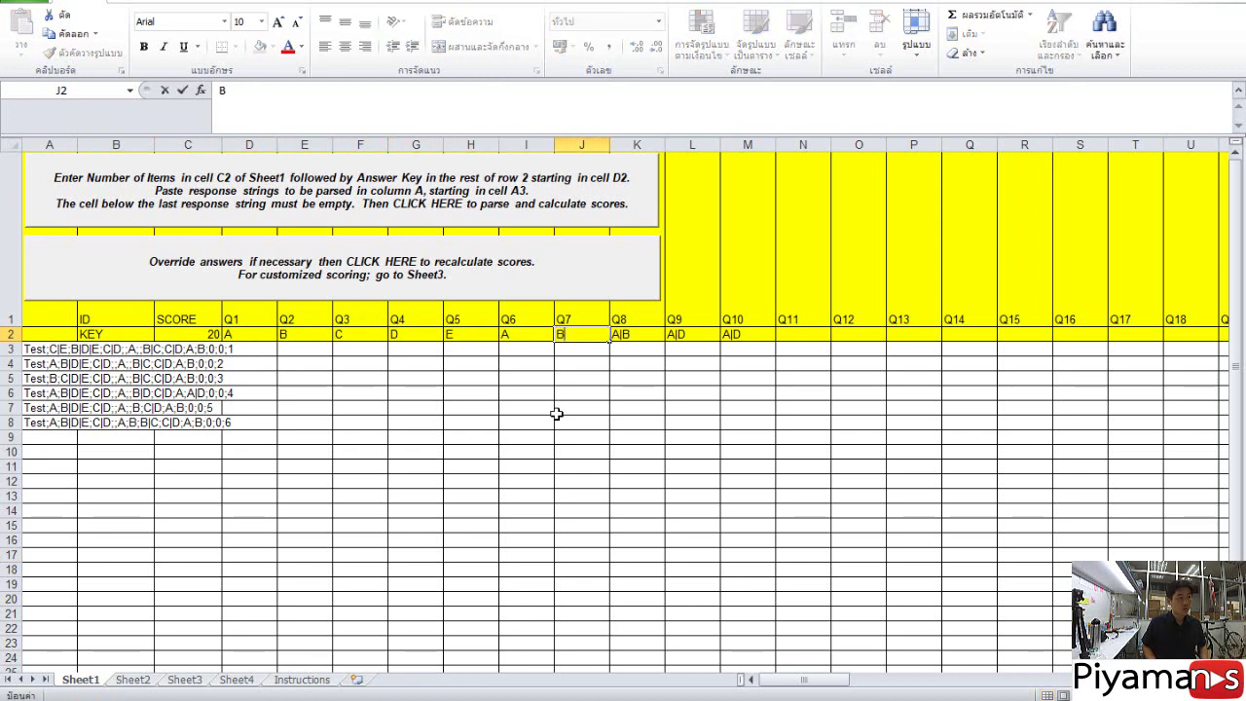
key("Tab")
type("C")
key("Tab")
type("D")
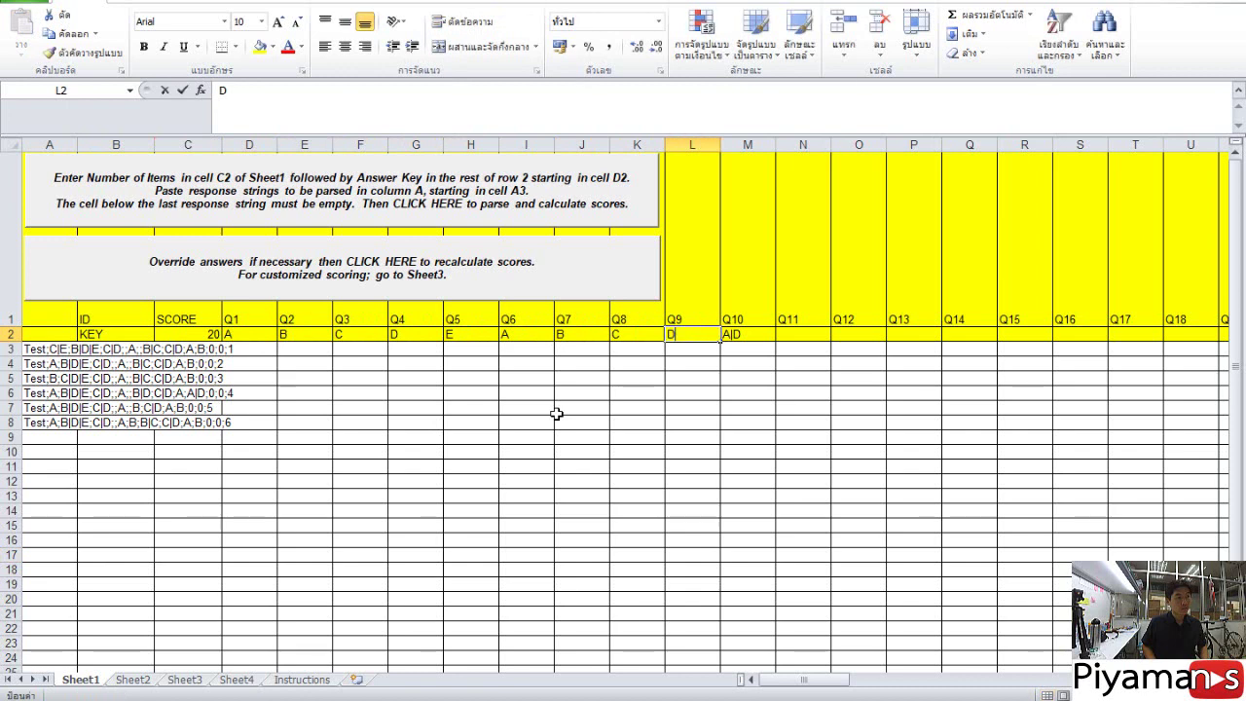
key("Tab")
type("E")
key("Tab")
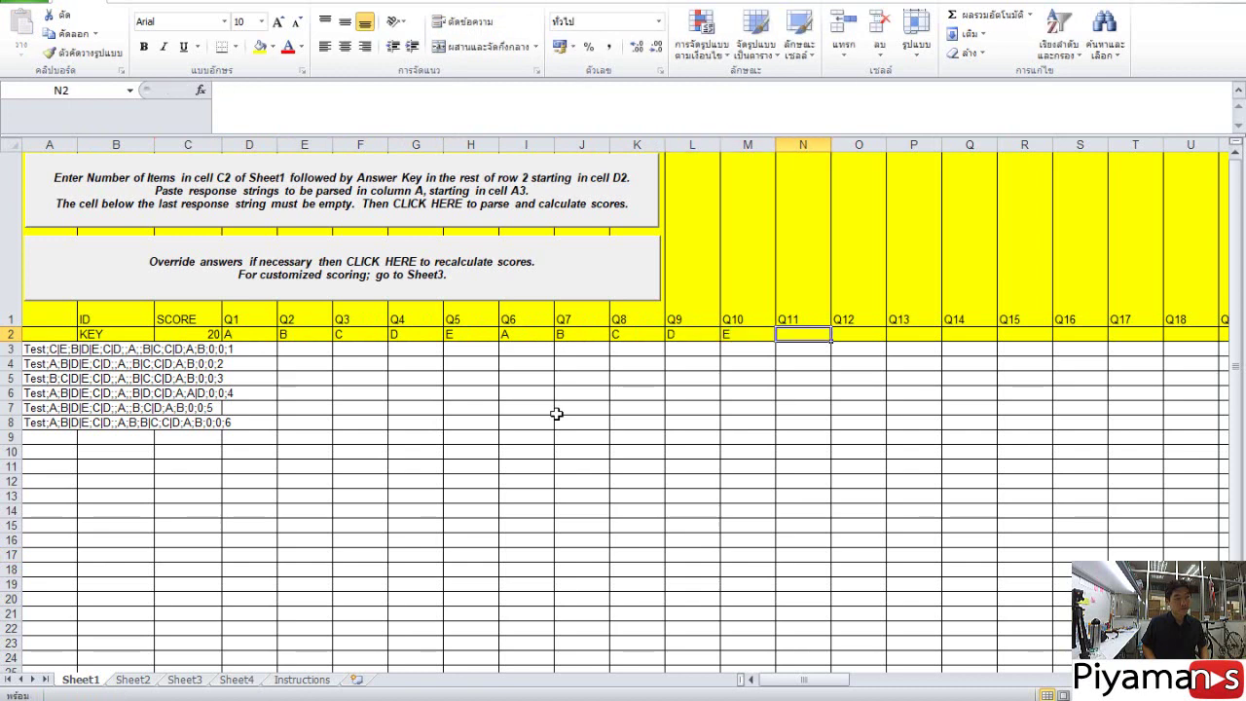
type("C")
key("Tab")
Enter lowercase c as the answer key for Q12 and Q13
type("c")
key("Tab")
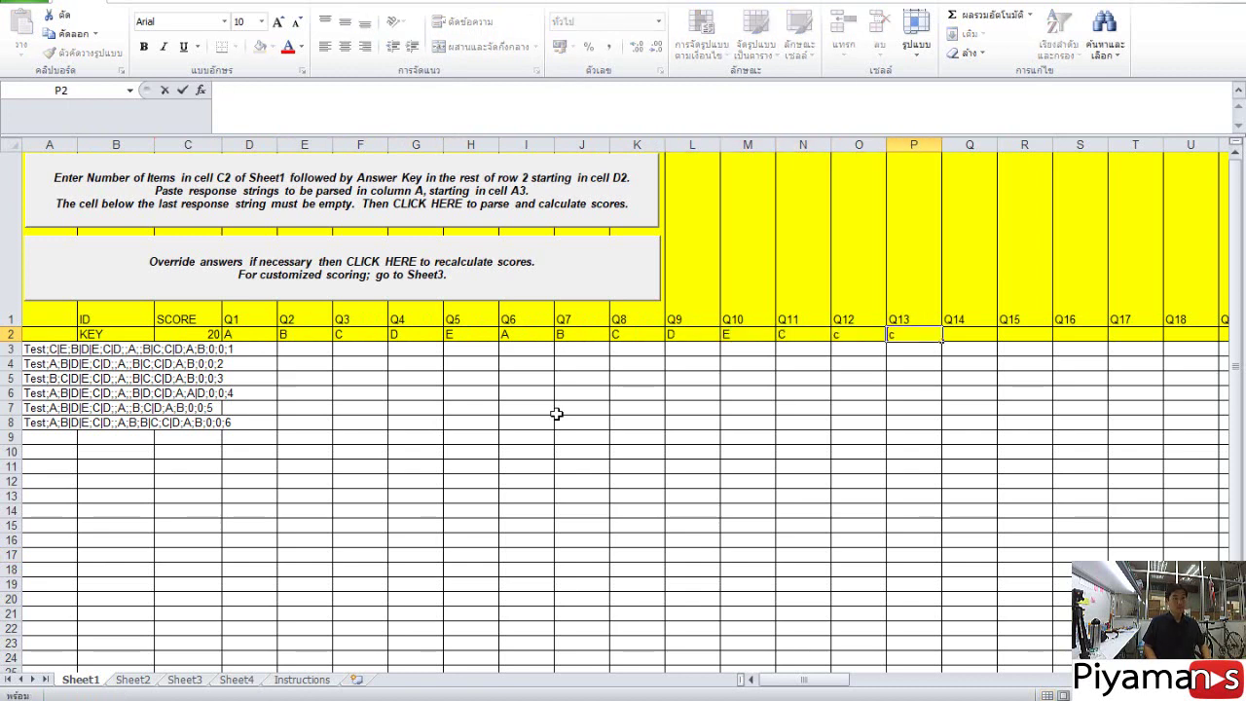
type("c")
key("Tab")
type("c")
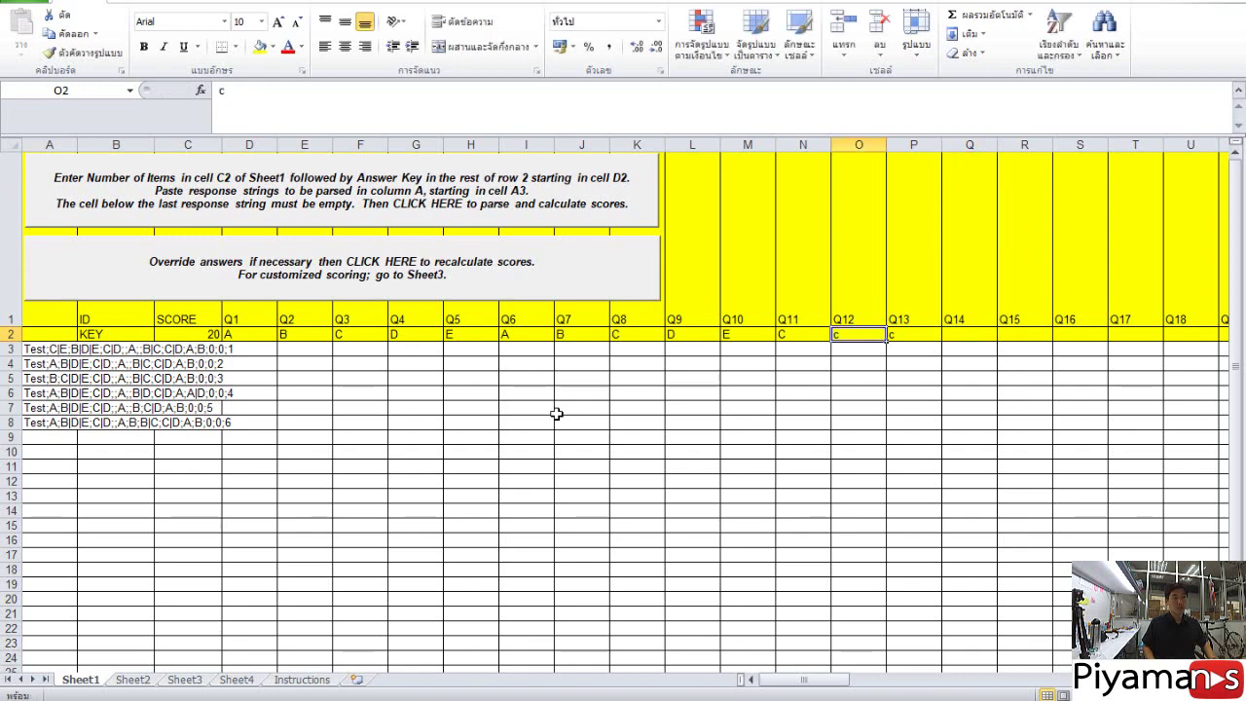
key("Tab")
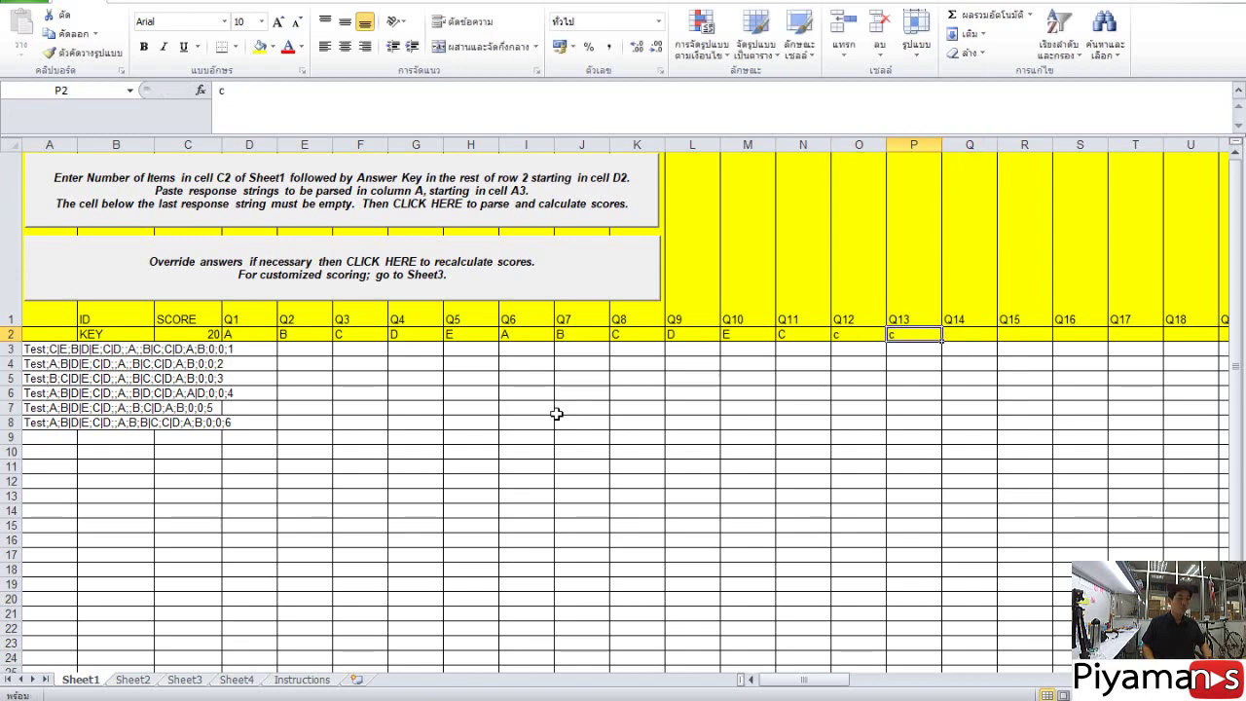
Try to fill the Q11 answer across the following key cells, and undo the attempt
left_click(816, 335)
mouse_move(830, 341)
left_mouse_down()
mouse_move(1163, 336)
mouse_move(604, 344)
mouse_move(662, 338)
left_mouse_up()
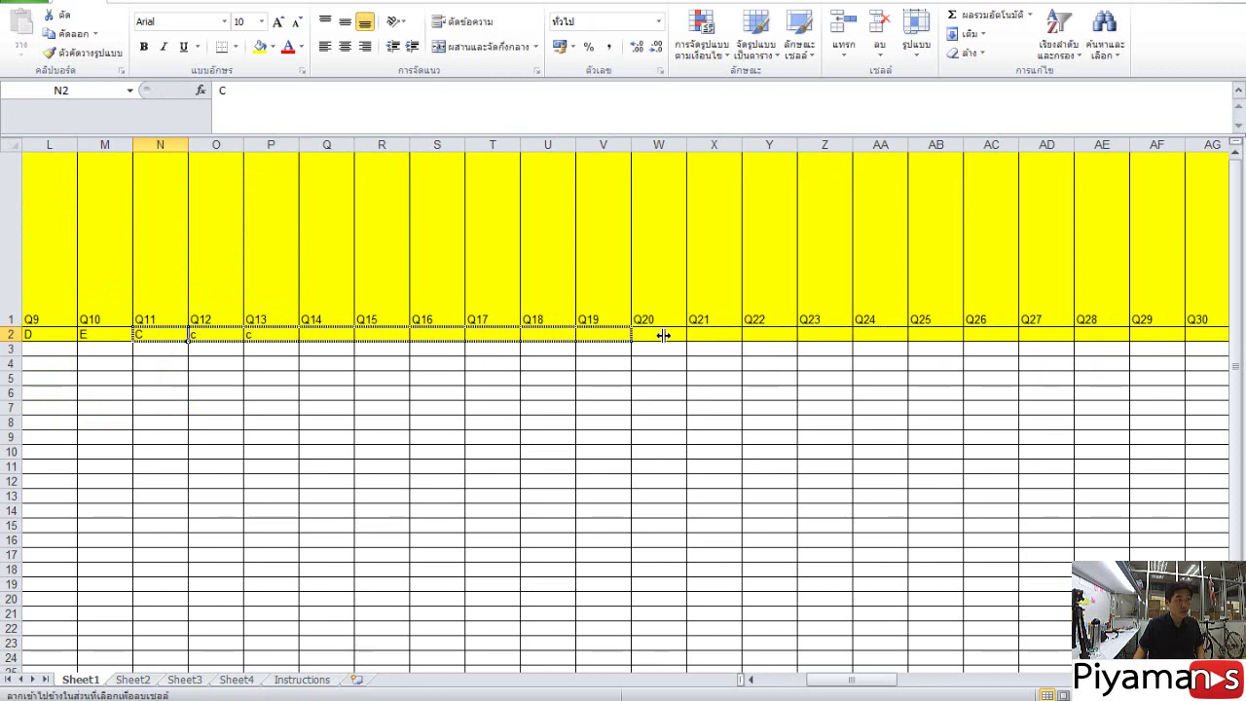
key("ctrl+z")
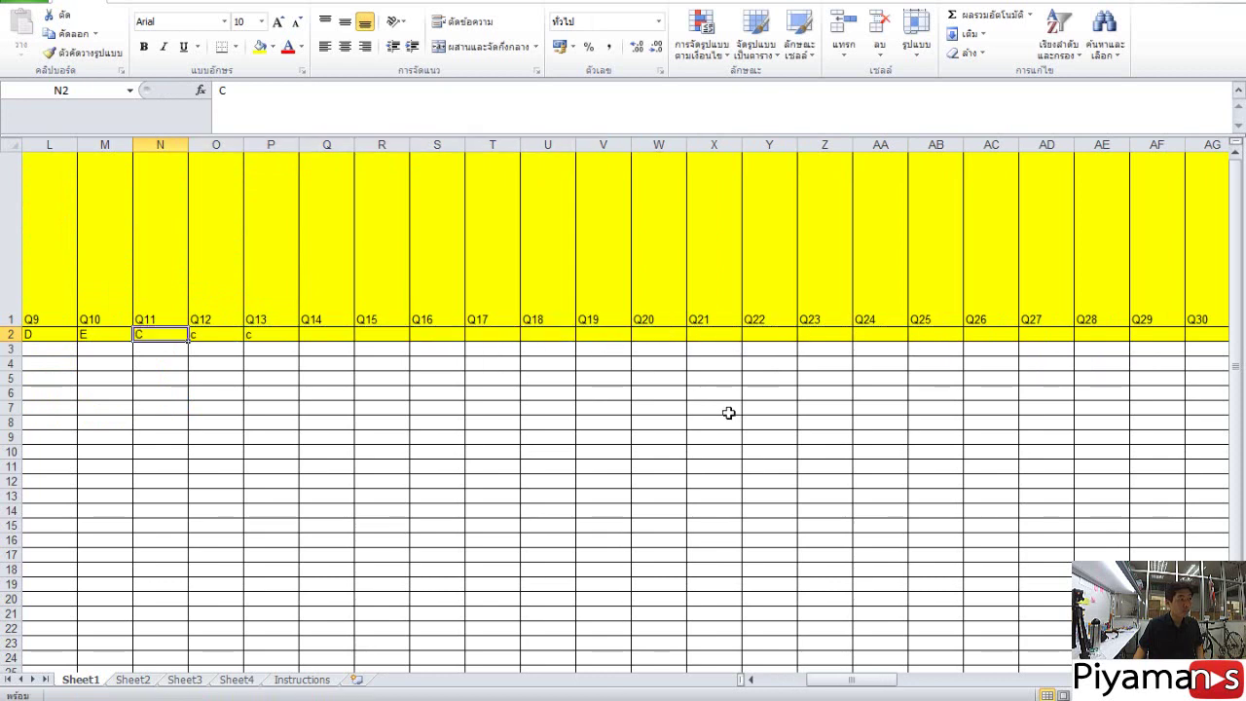
Clear the key answers for Q12 and Q13, and fill the C from Q11 across through Q20
left_click_drag(199, 335, 255, 335)
key("Delete")
left_click(180, 339)
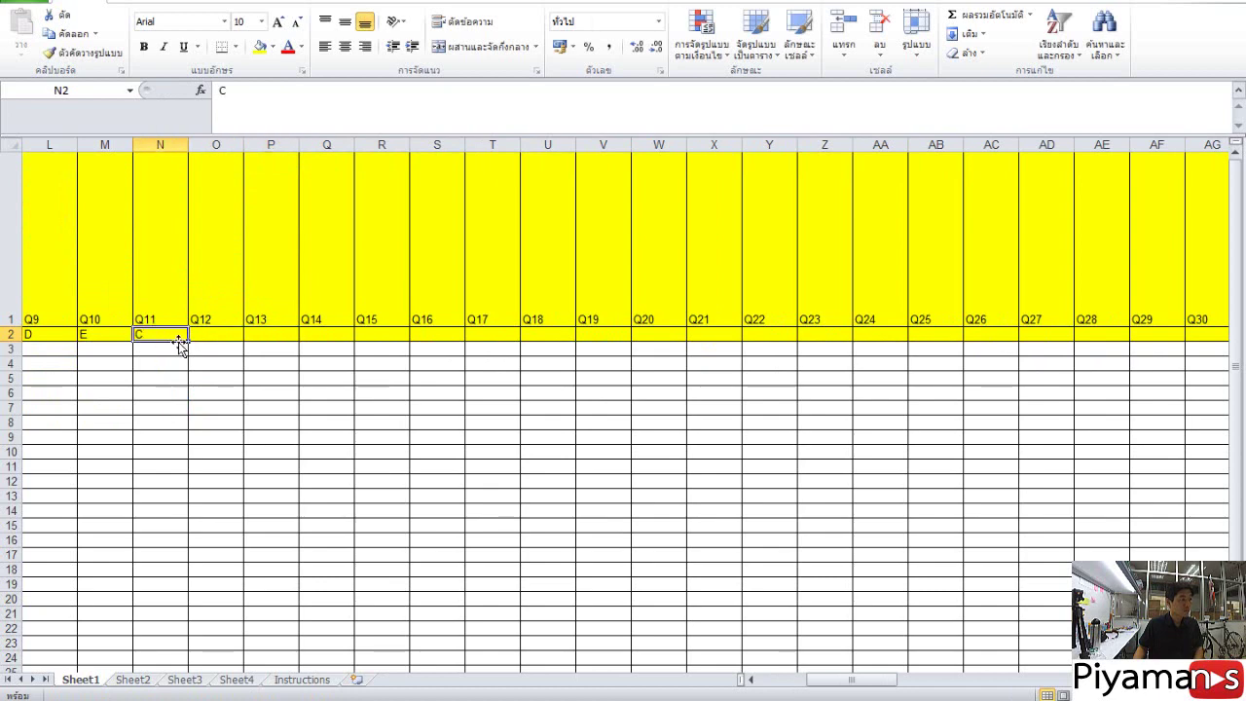
mouse_move(179, 342)
left_mouse_down()
mouse_move(366, 332)
mouse_move(807, 345)
mouse_move(690, 345)
left_mouse_up()
left_click_drag(873, 685, 815, 685)
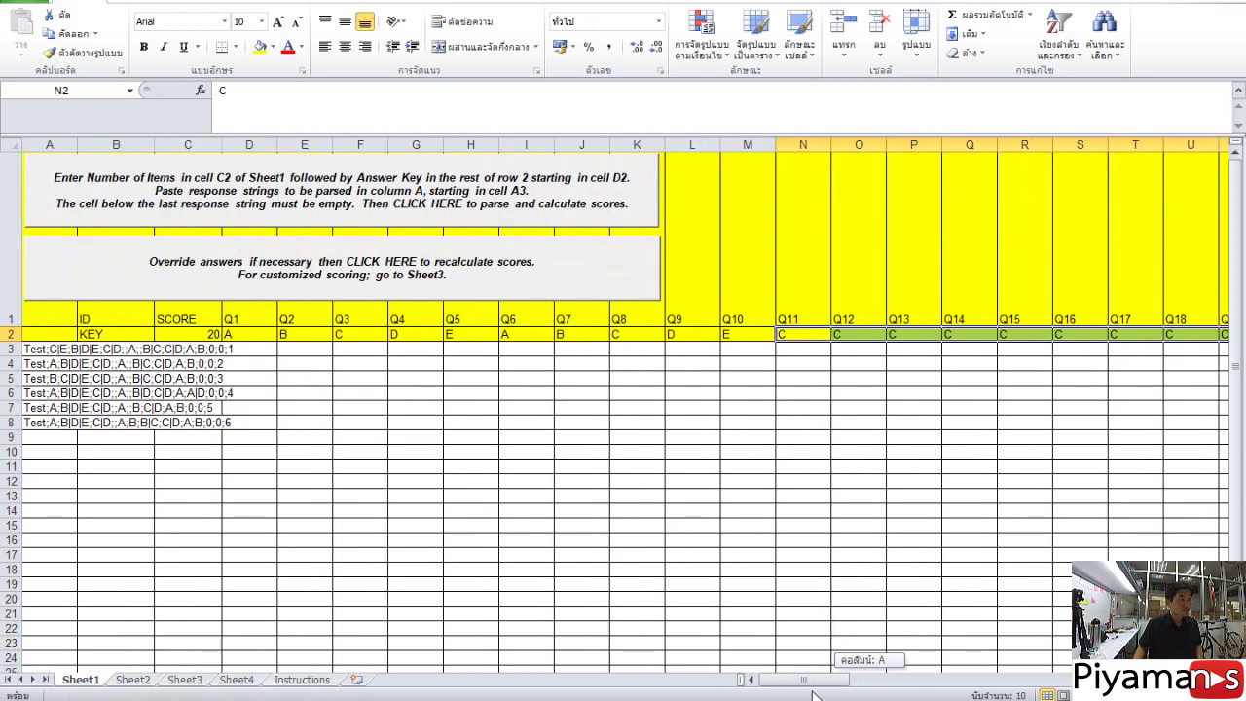
left_click(189, 333)
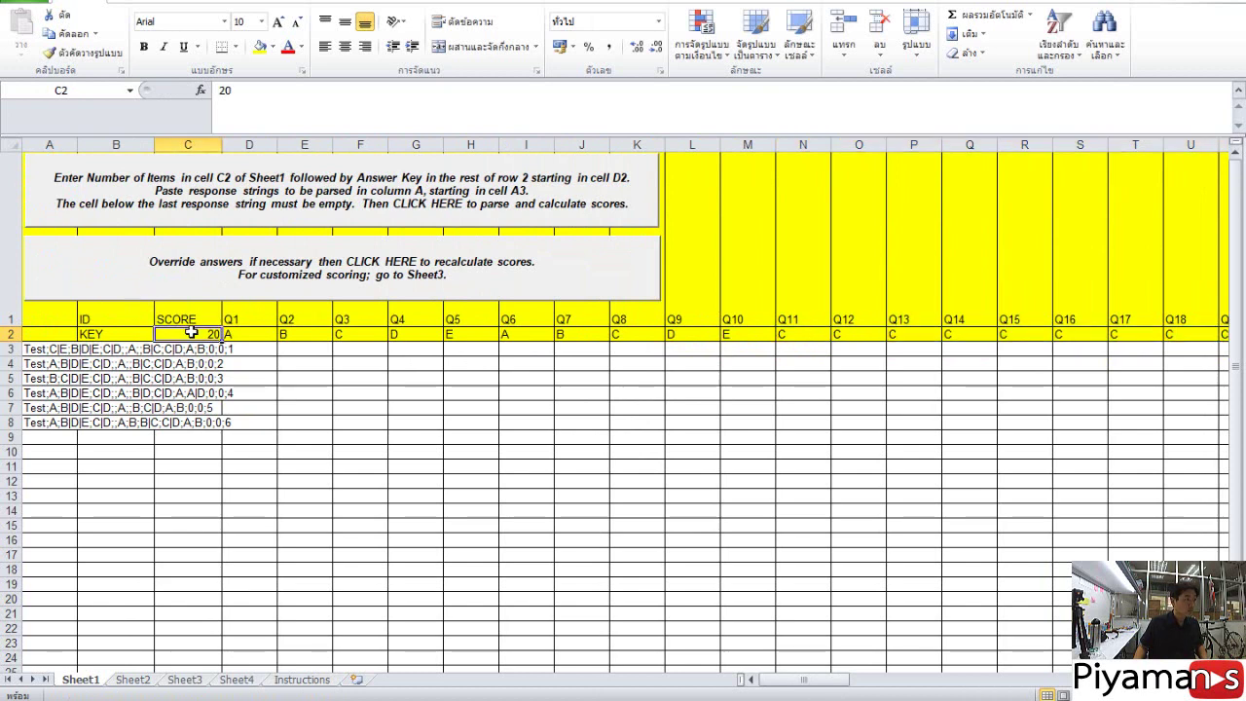
left_click(261, 338)
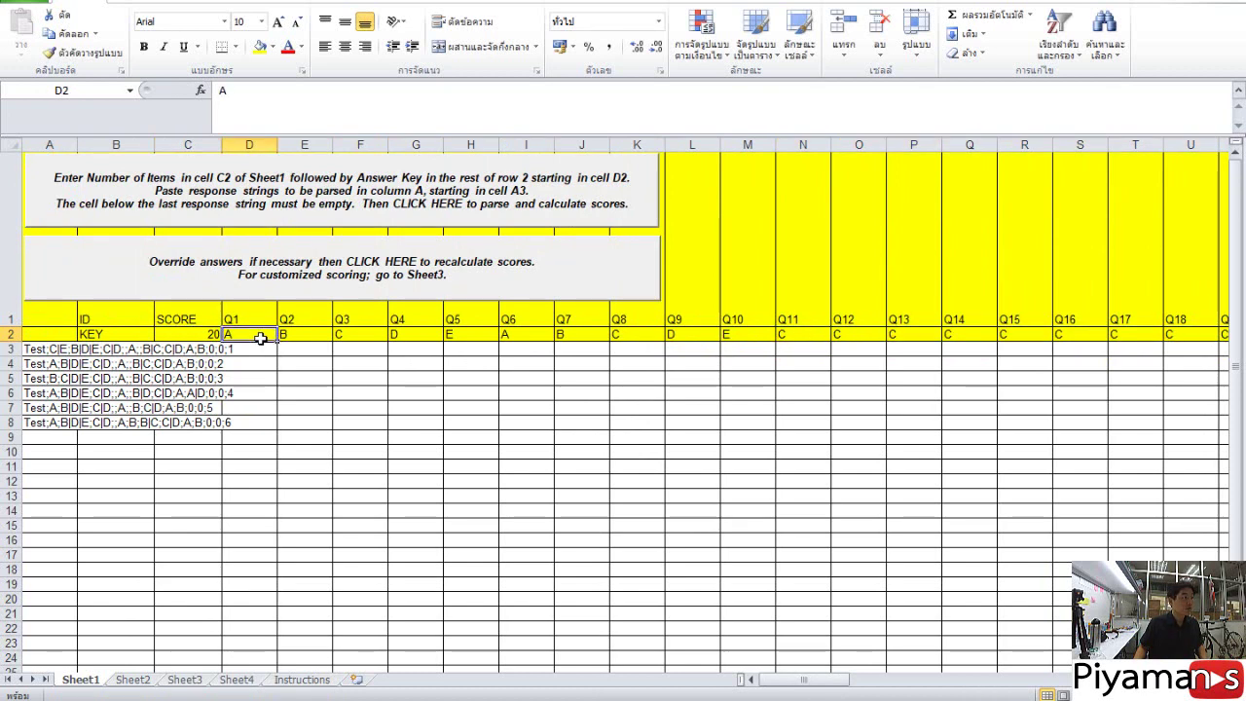
left_click_drag(260, 338, 472, 335)
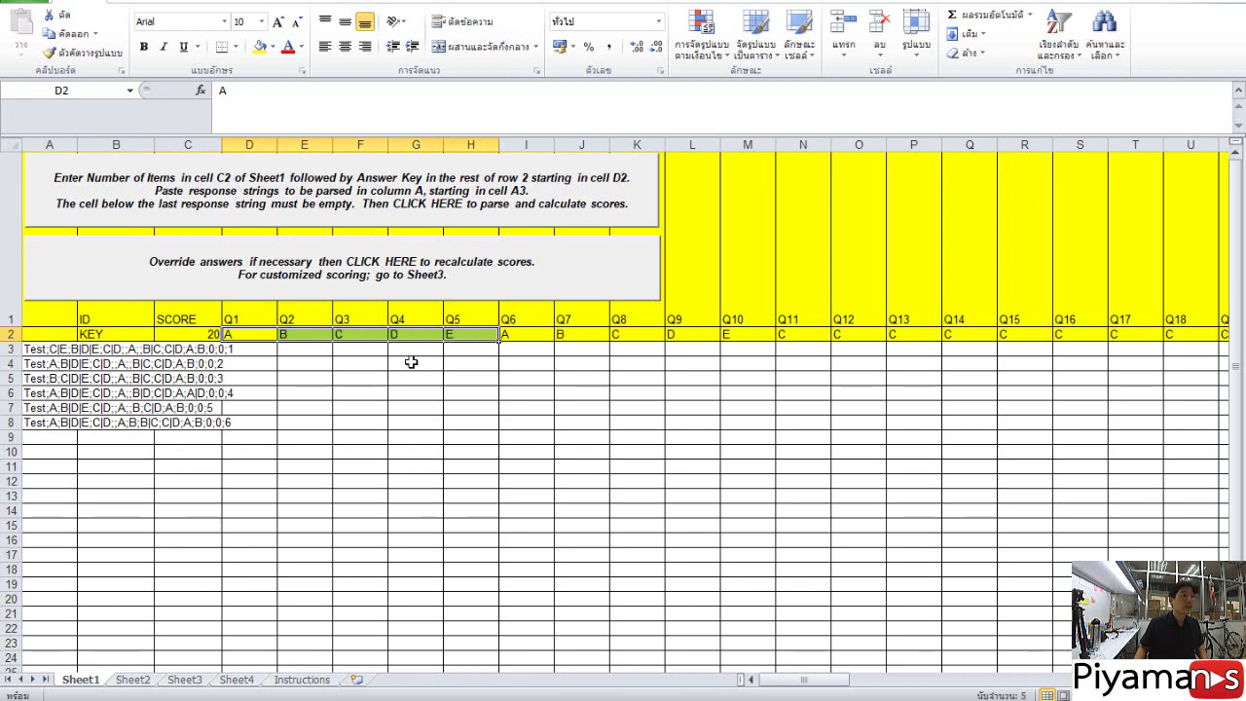
Delete the sample response strings from cells A3:A8 on Sheet1
left_click_drag(32, 350, 37, 423)
key("Delete")
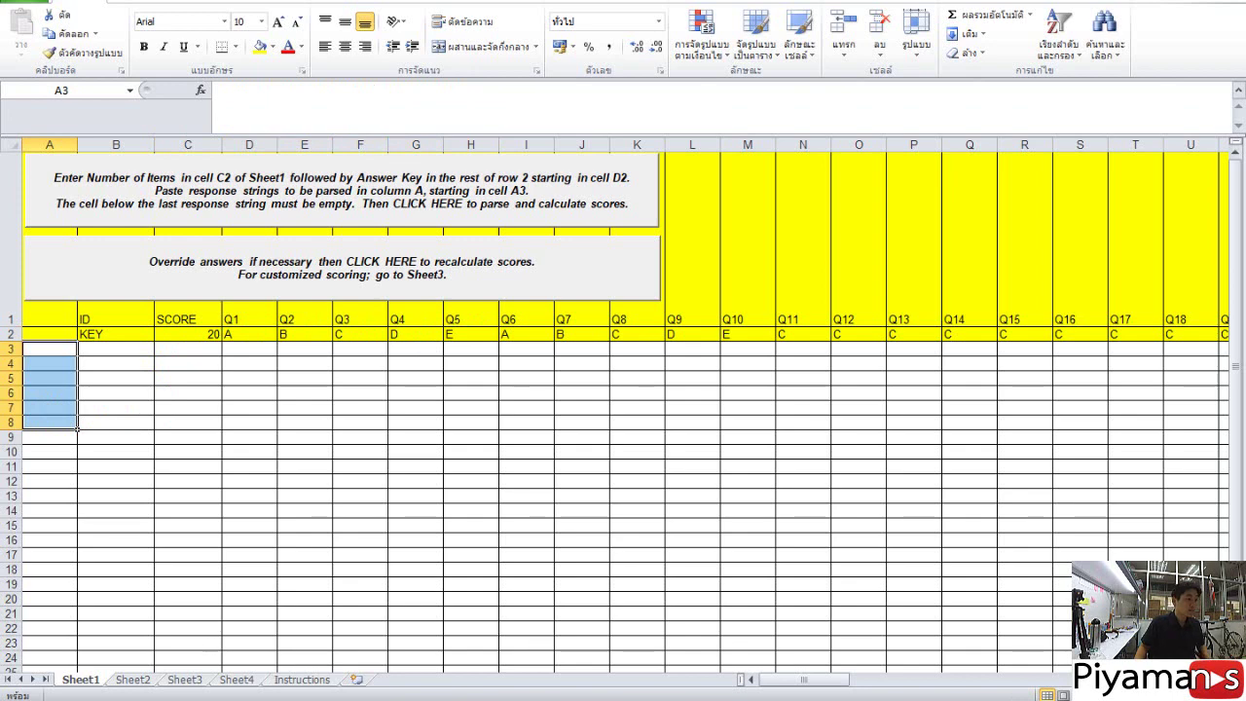
Copy the two response strings in A2:A3 of scan_results002.csv and paste them into Sheet1 of ProcessBubbles starting at A3
left_click(360, 700)
left_click(215, 629)
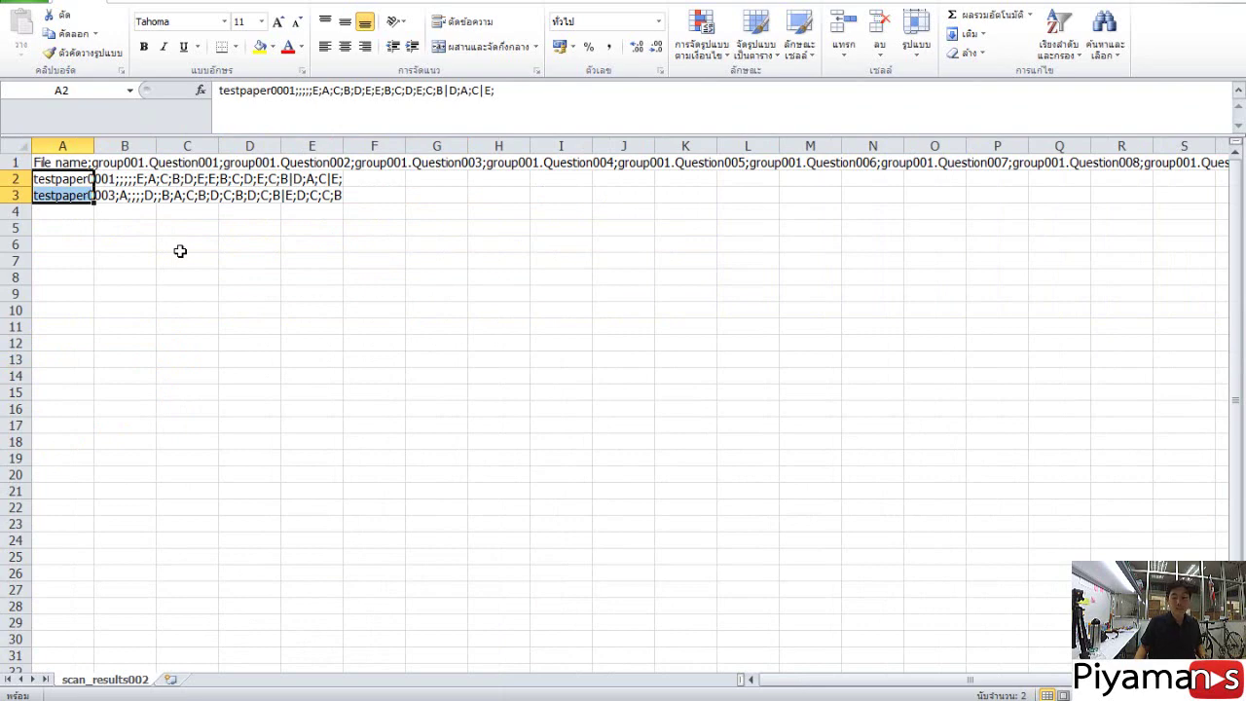
key("ctrl+c")
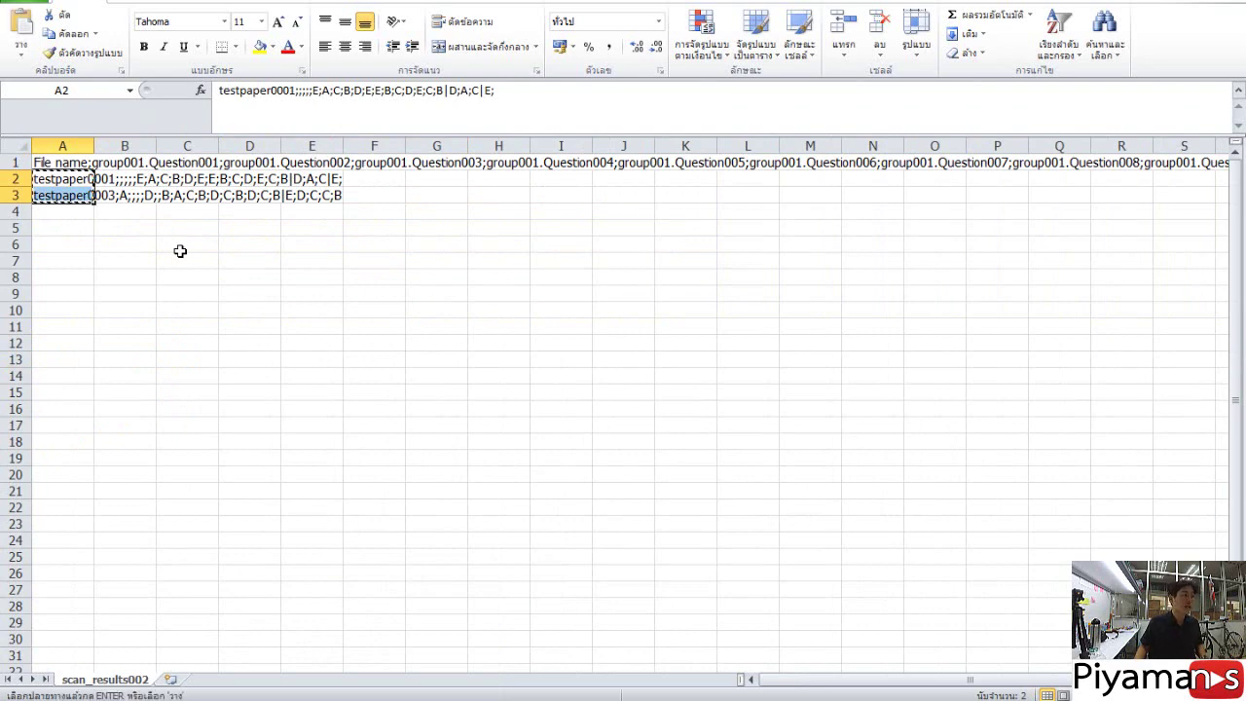
mouse_move(339, 698)
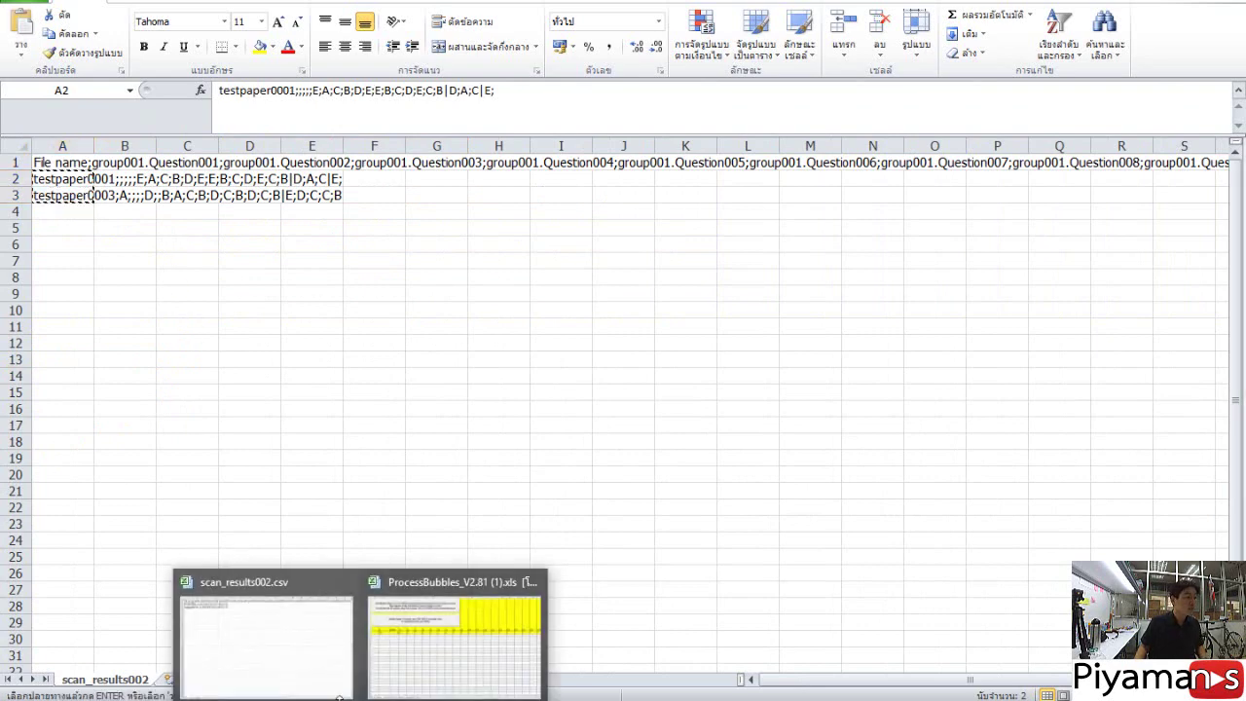
left_click(390, 654)
left_click(54, 352)
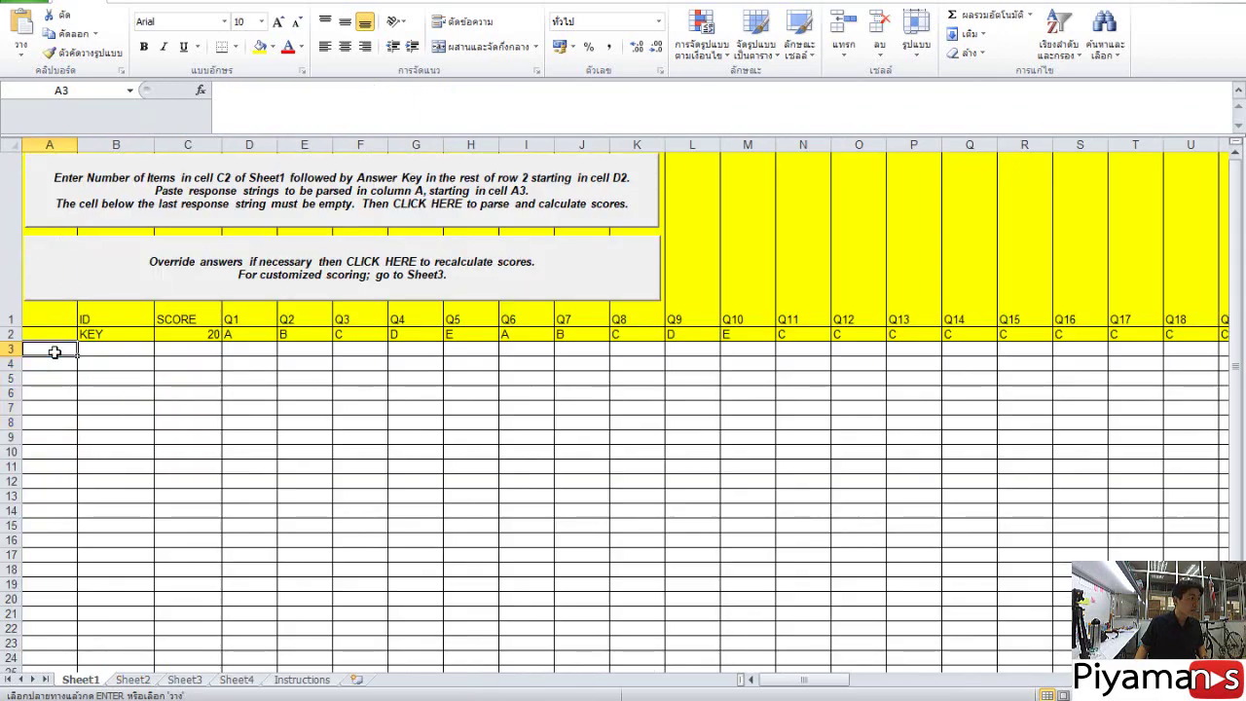
key("ctrl+v")
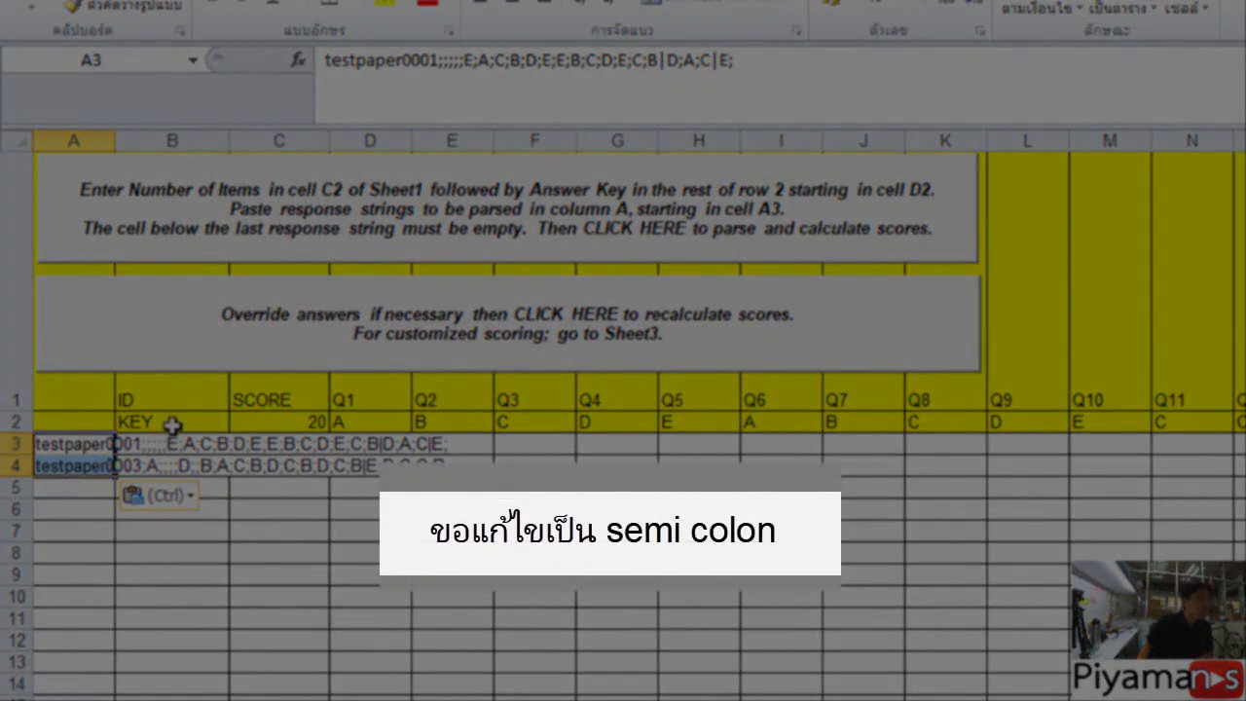
Examine the response string in A3, looking at its file name, semicolon separators, blank answers and the double-marked answer B|D
left_click(435, 58)
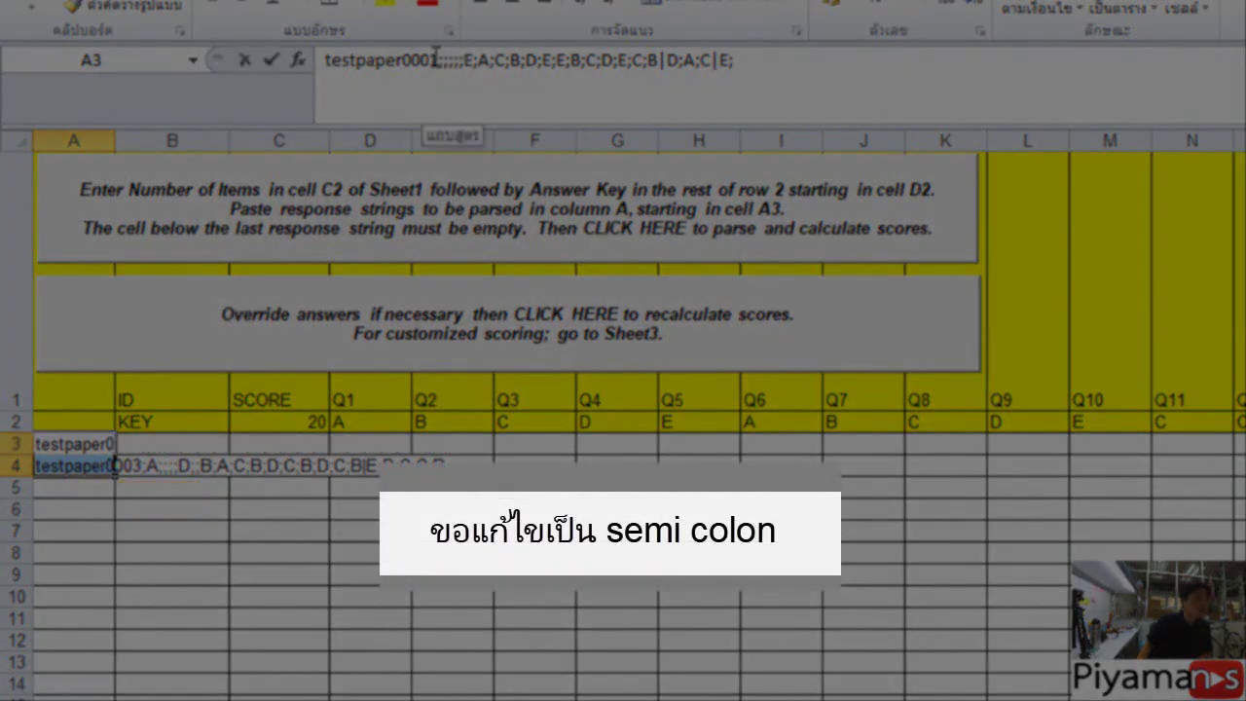
key("shift+Left")
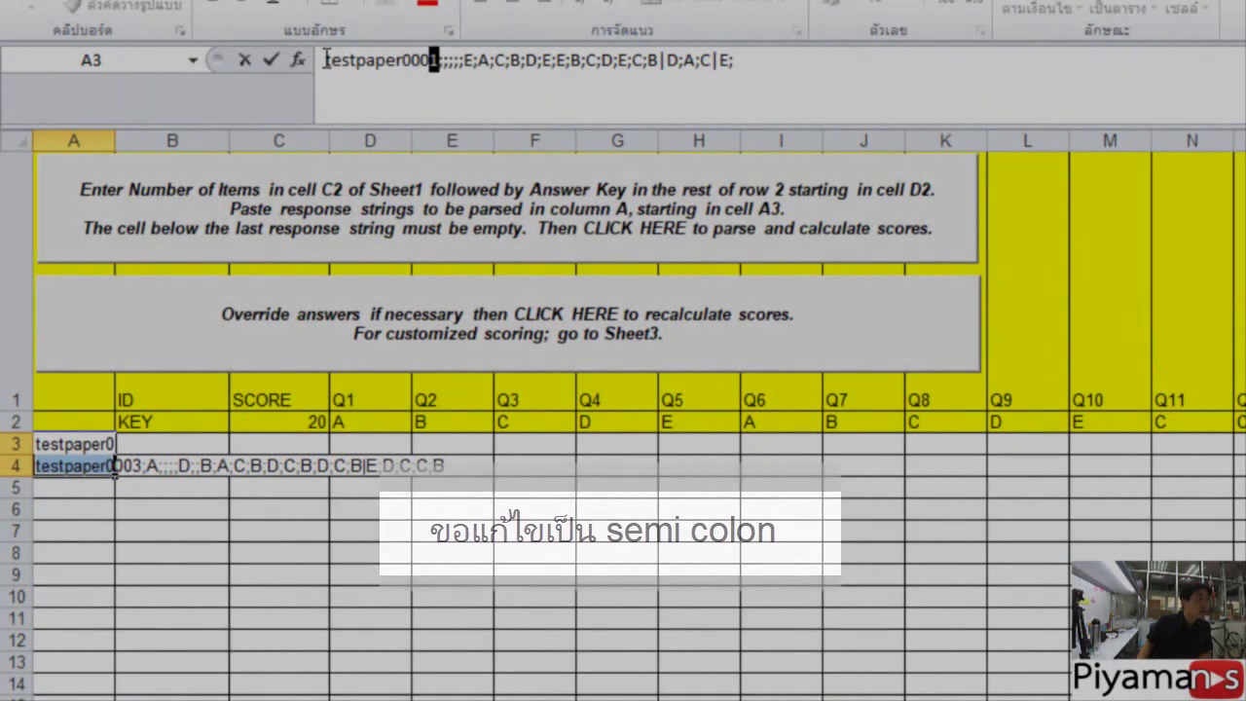
left_click_drag(327, 60, 440, 60)
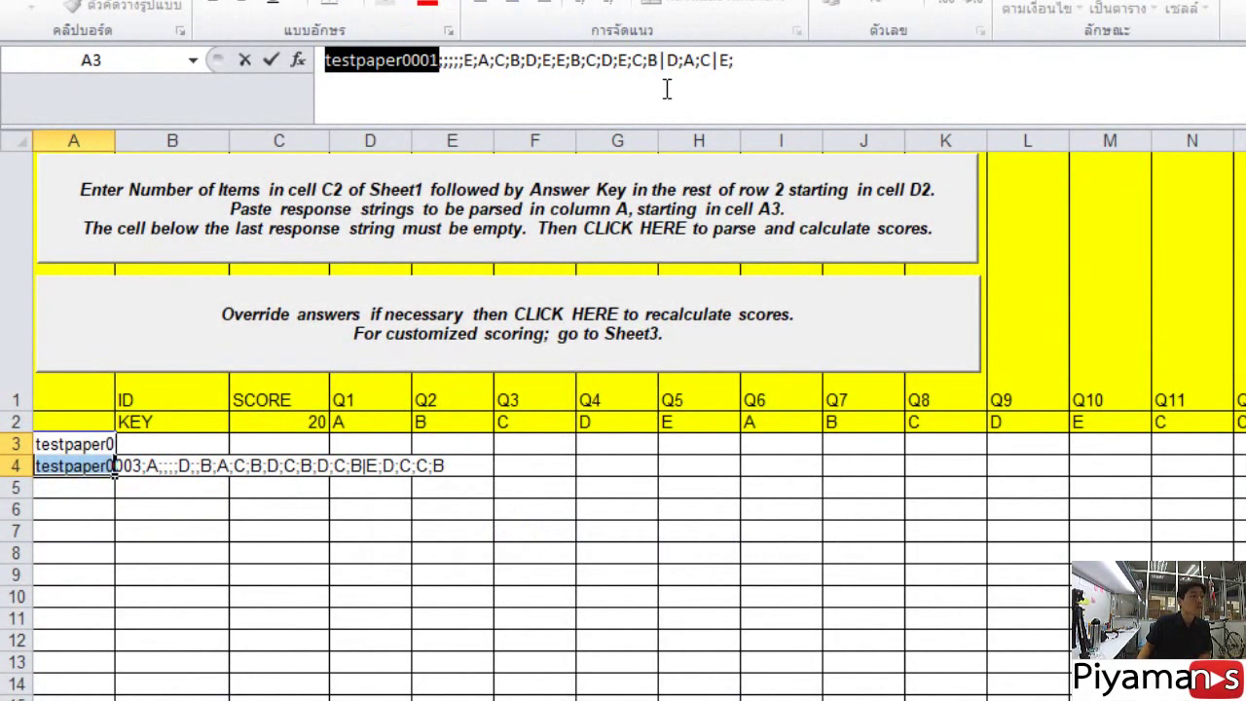
left_click(444, 60)
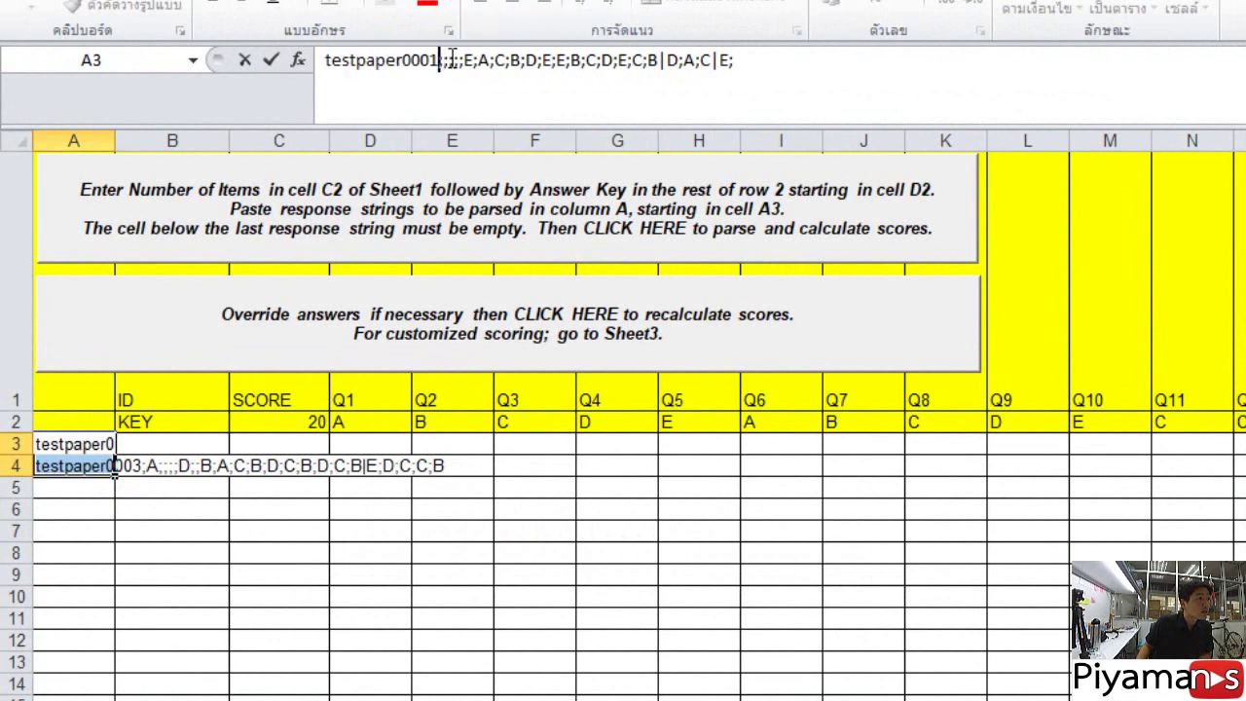
left_click(454, 60)
left_click_drag(469, 60, 476, 61)
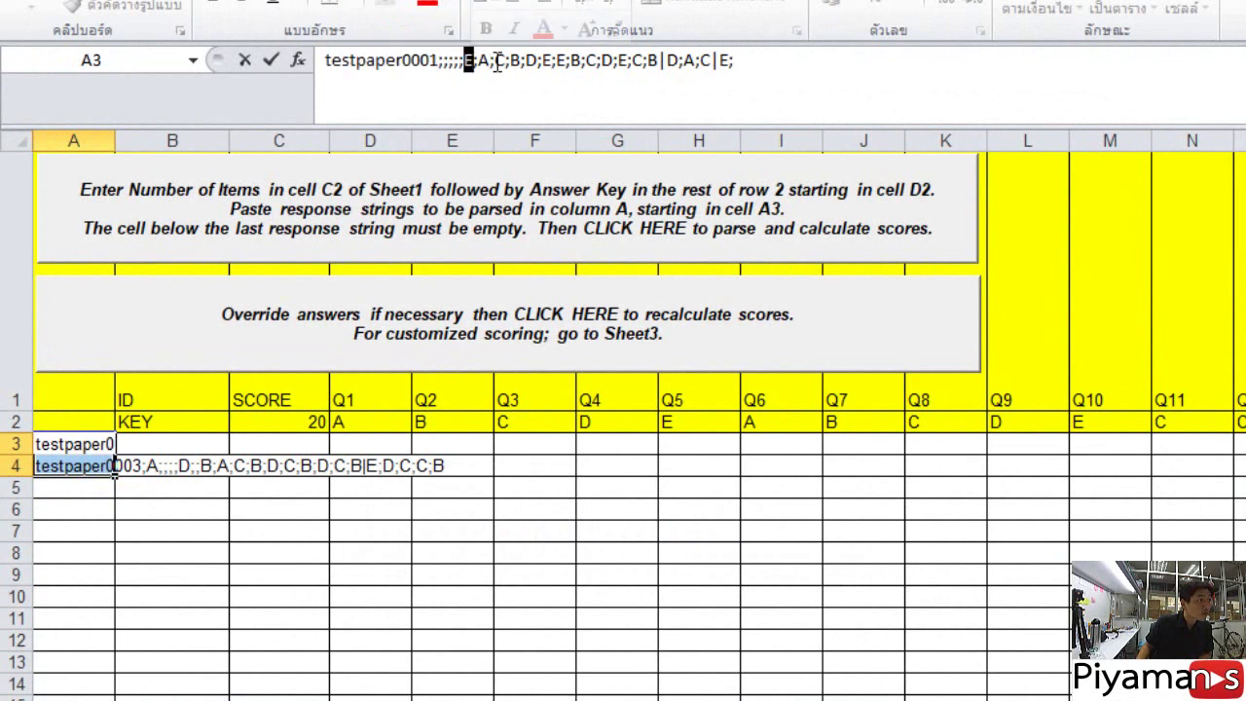
left_click_drag(661, 61, 666, 61)
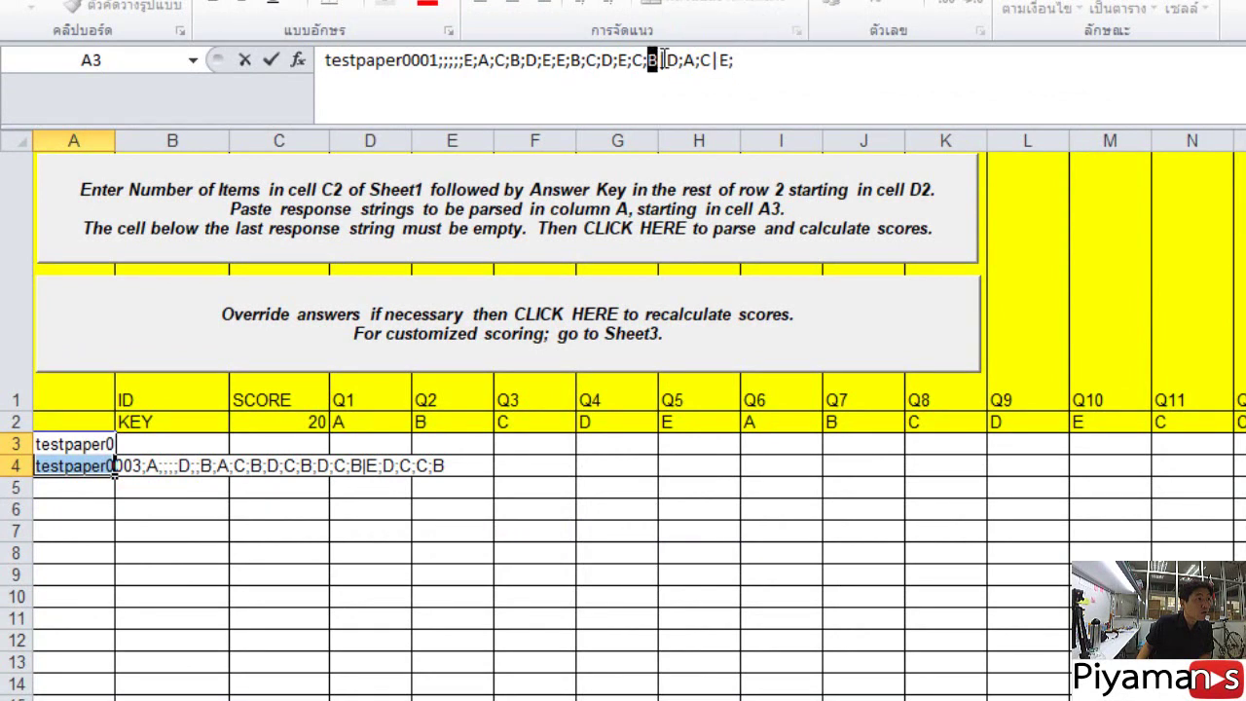
double_click(666, 60)
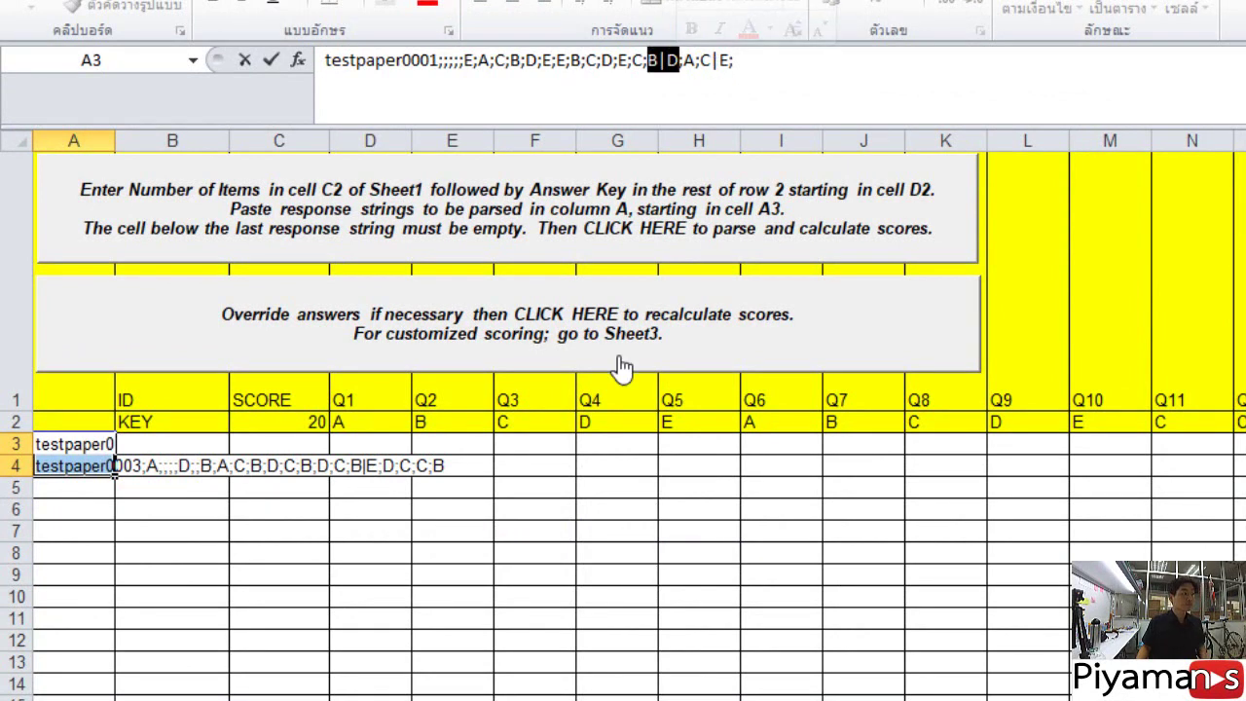
left_click(527, 572)
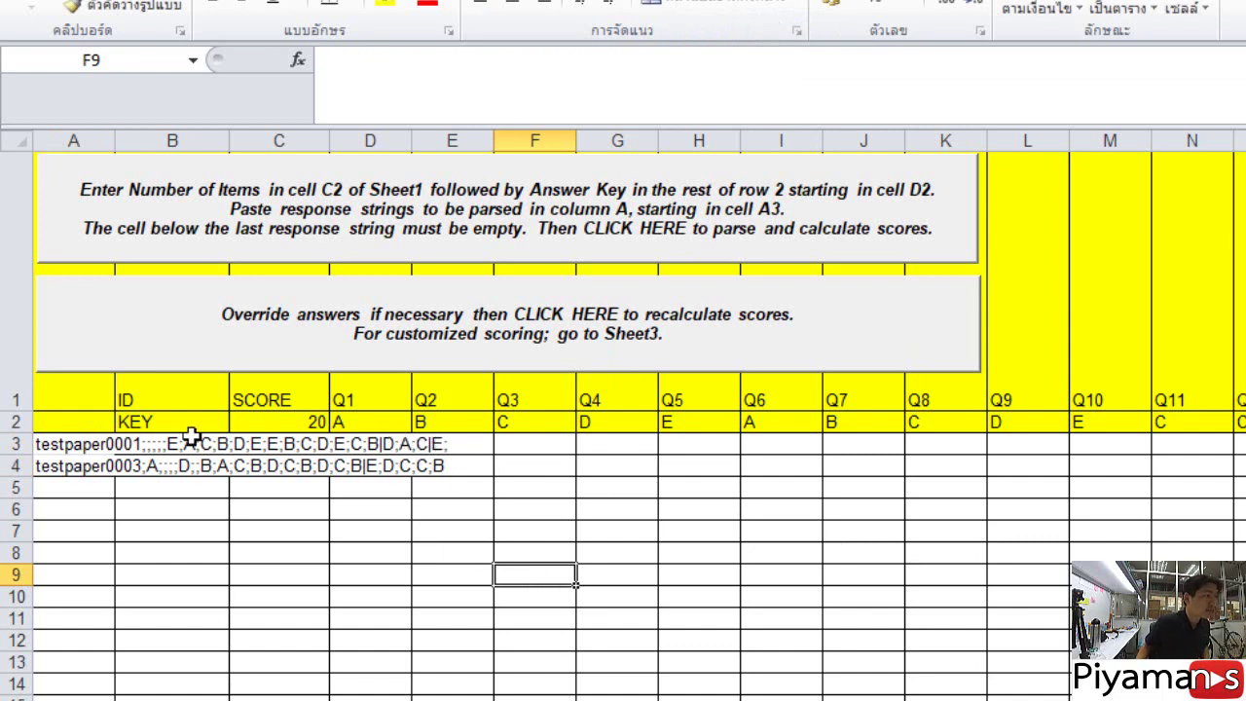
Parse the pasted response strings and calculate the scores on Sheet1
left_click(72, 456)
left_click(72, 444)
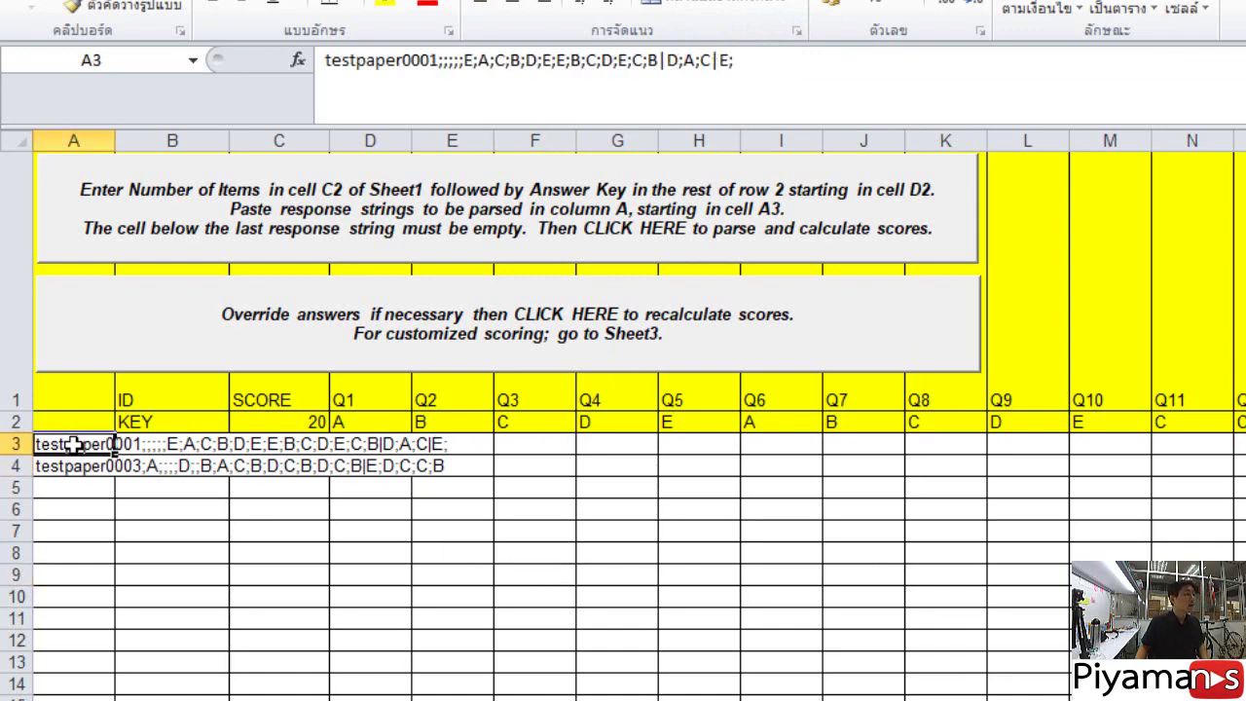
left_click(642, 243)
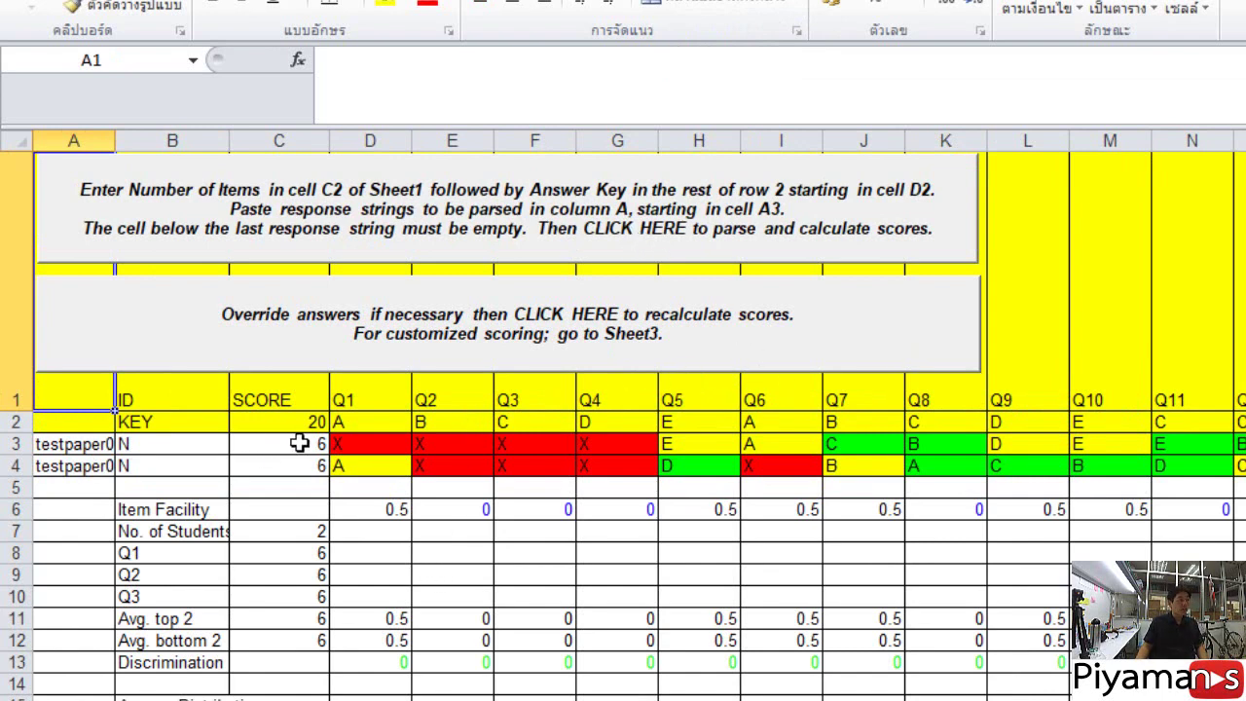
Examine how the first test paper's answers for Q1 to Q5 are marked against the key
left_click(405, 444)
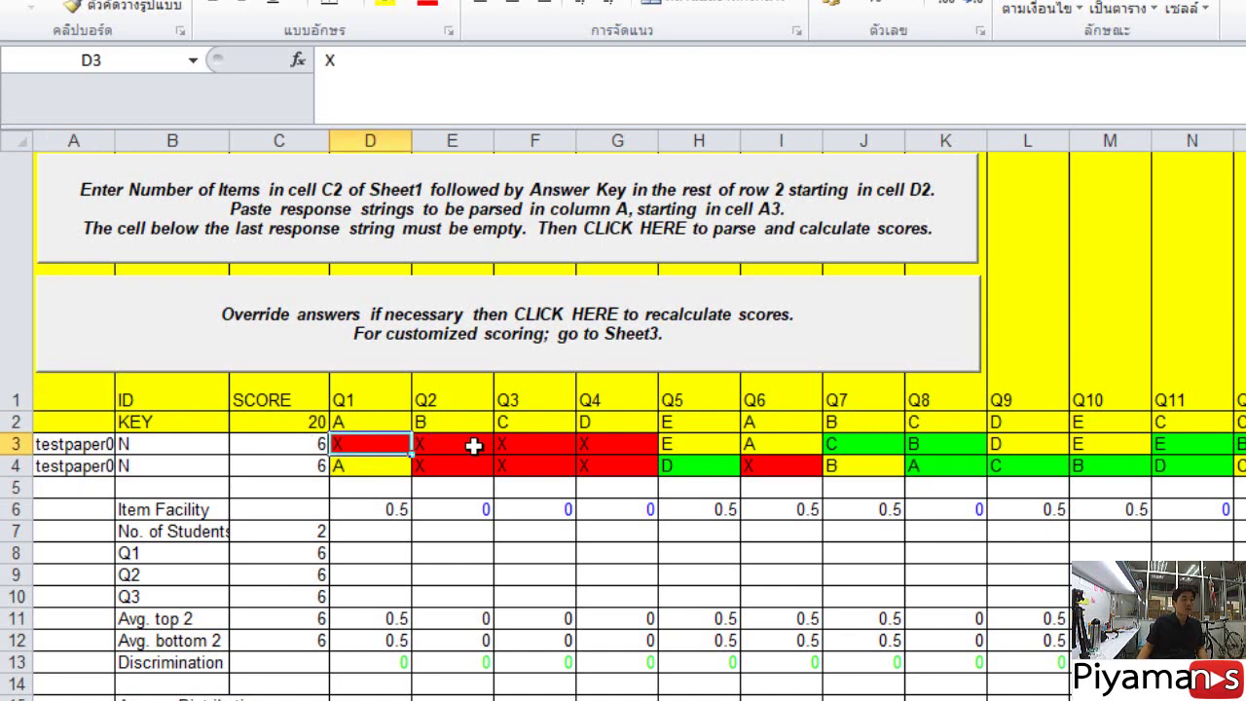
left_click_drag(390, 444, 626, 444)
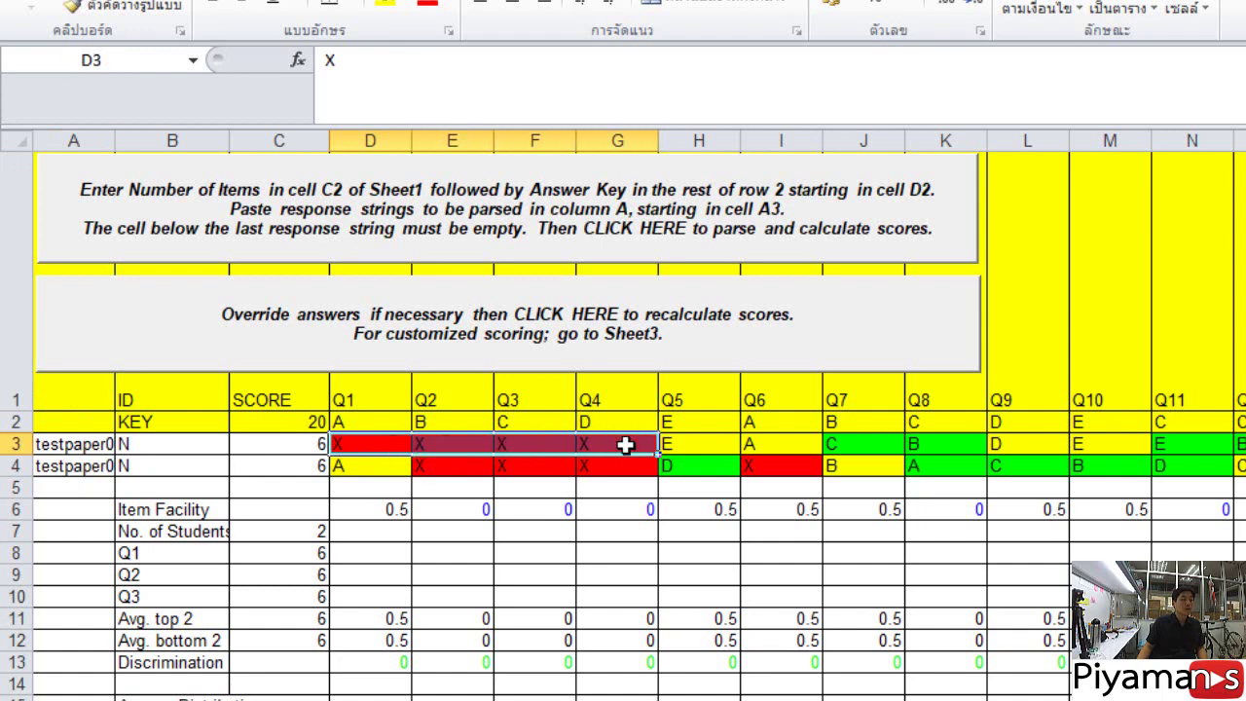
left_click(429, 444)
left_click(705, 442)
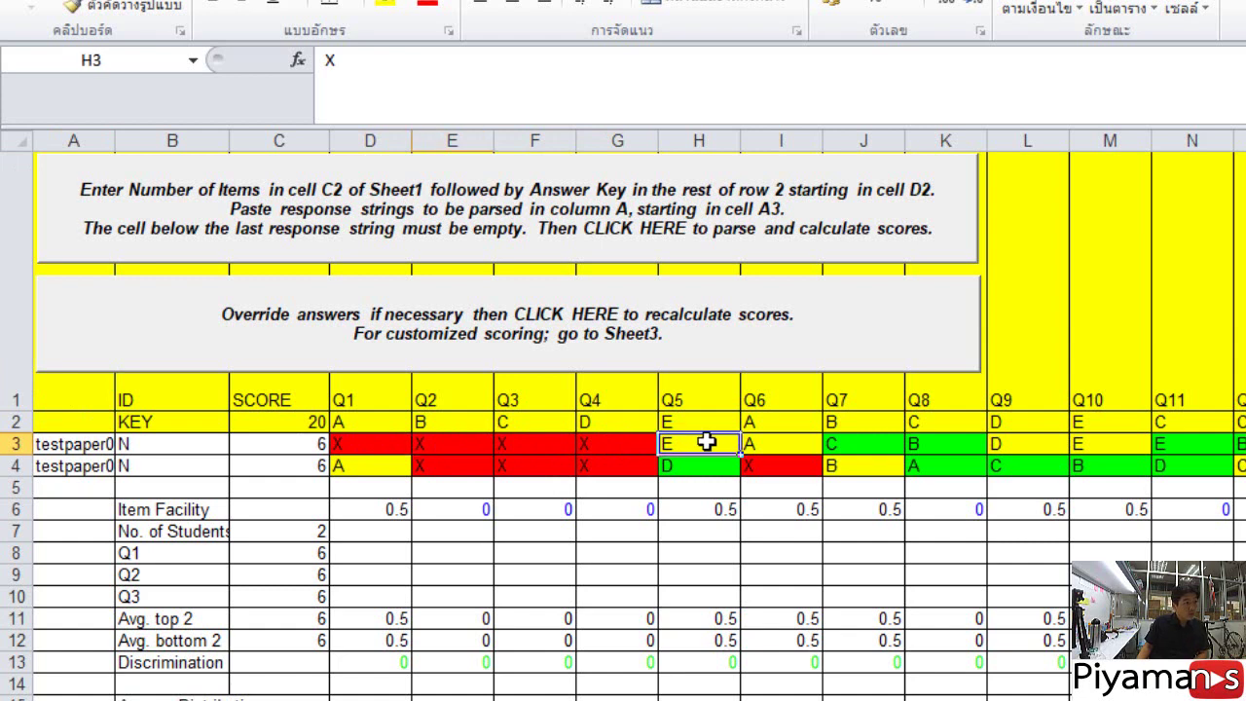
type("E")
key("Return")
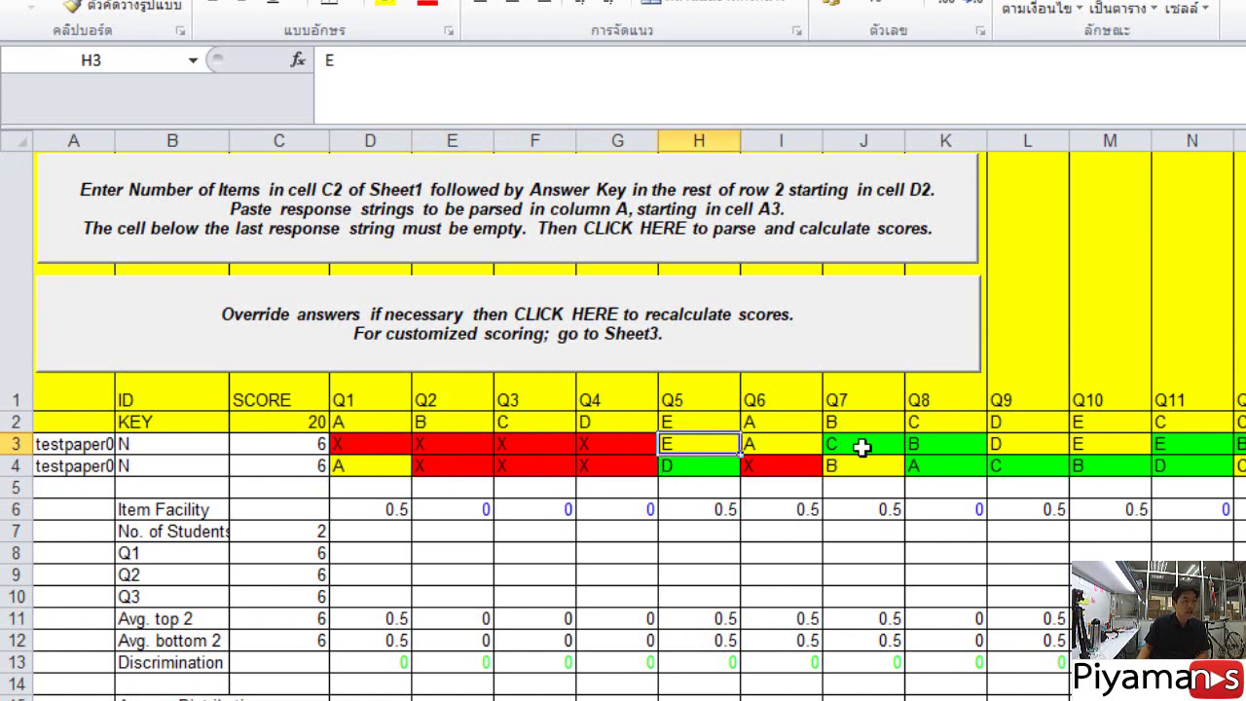
Review the marked answers of both test papers across the columns up to Q20
key("Right")
key("Right")
key("Right")
key("Right")
key("Right")
key("Right")
key("Right")
key("Right")
key("Right")
key("Right")
key("Right")
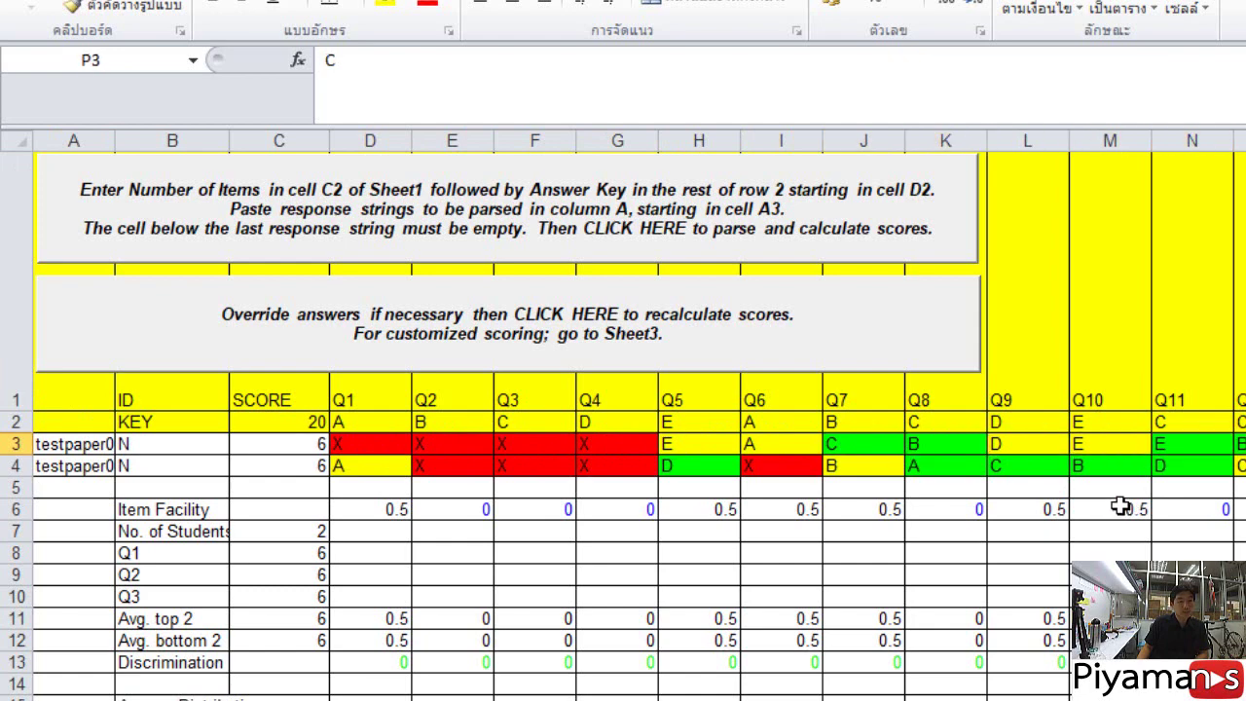
key("Down")
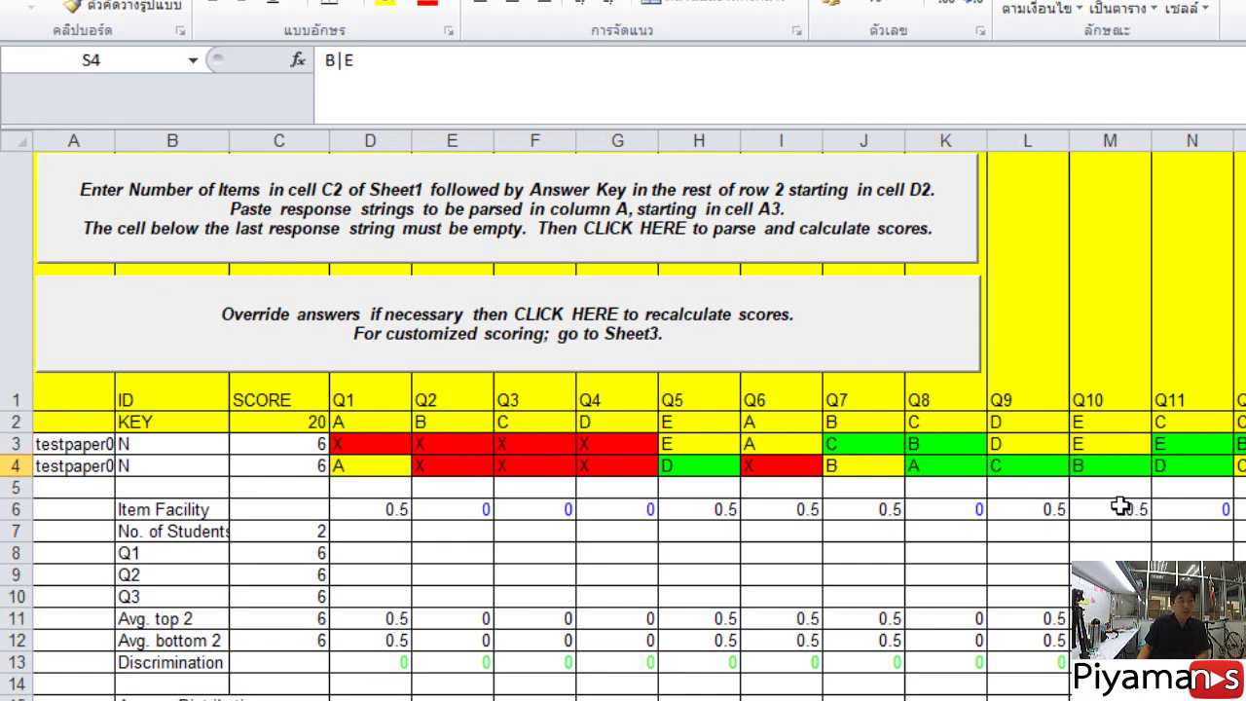
key("Right")
key("Right")
key("Right")
key("Right")
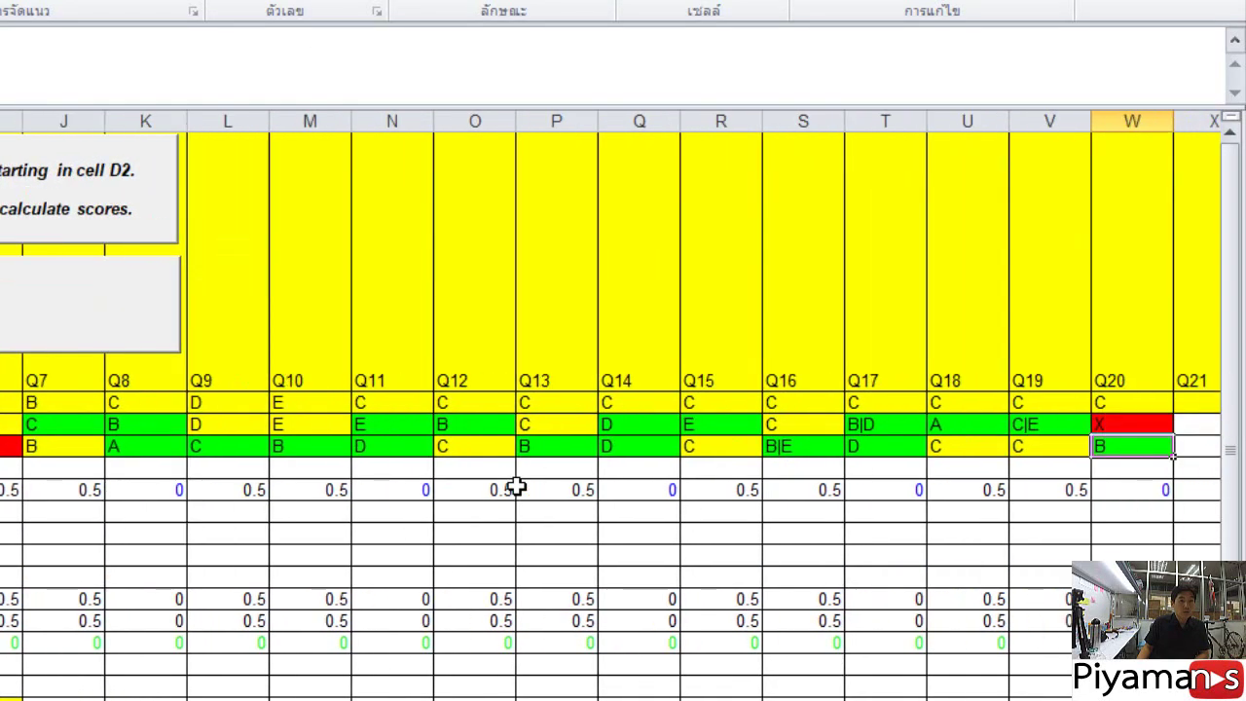
Check the first test paper's double-marked Q19 answer, and review its row back to the file name and score
key("Up")
key("Left")
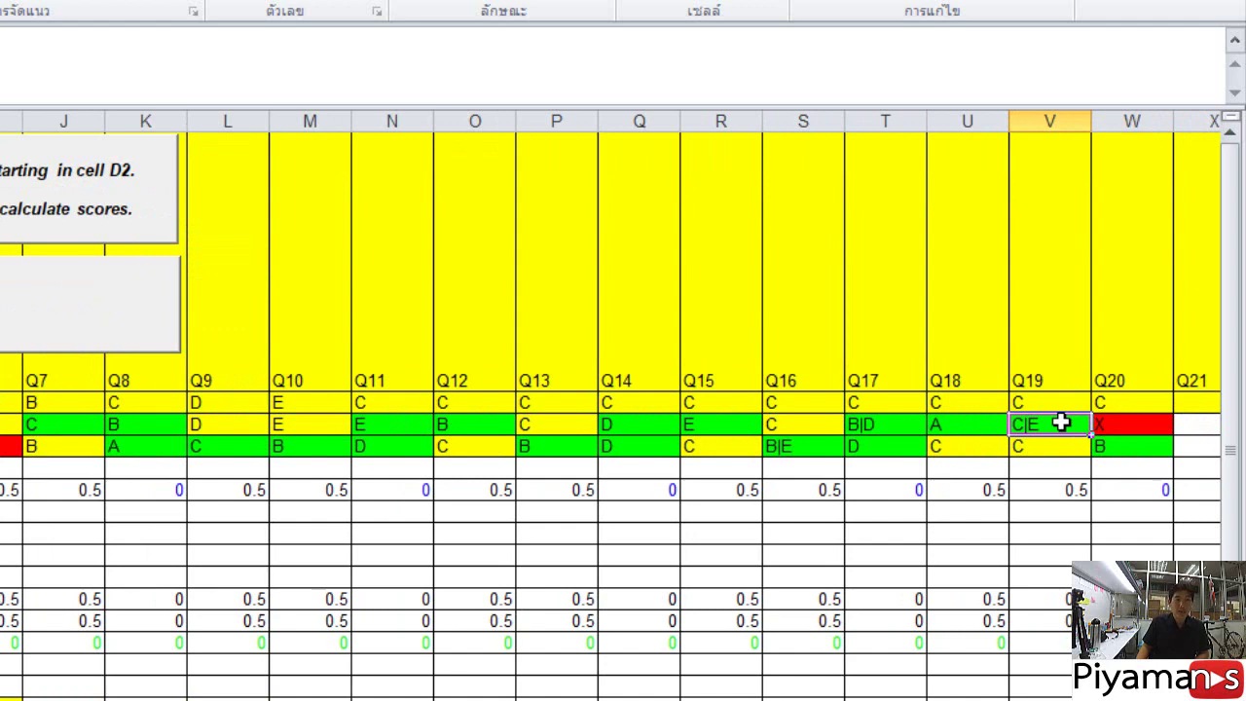
key("Left")
key("Left")
key("Left")
key("Left")
key("Left")
key("Left")
key("Left")
key("Left")
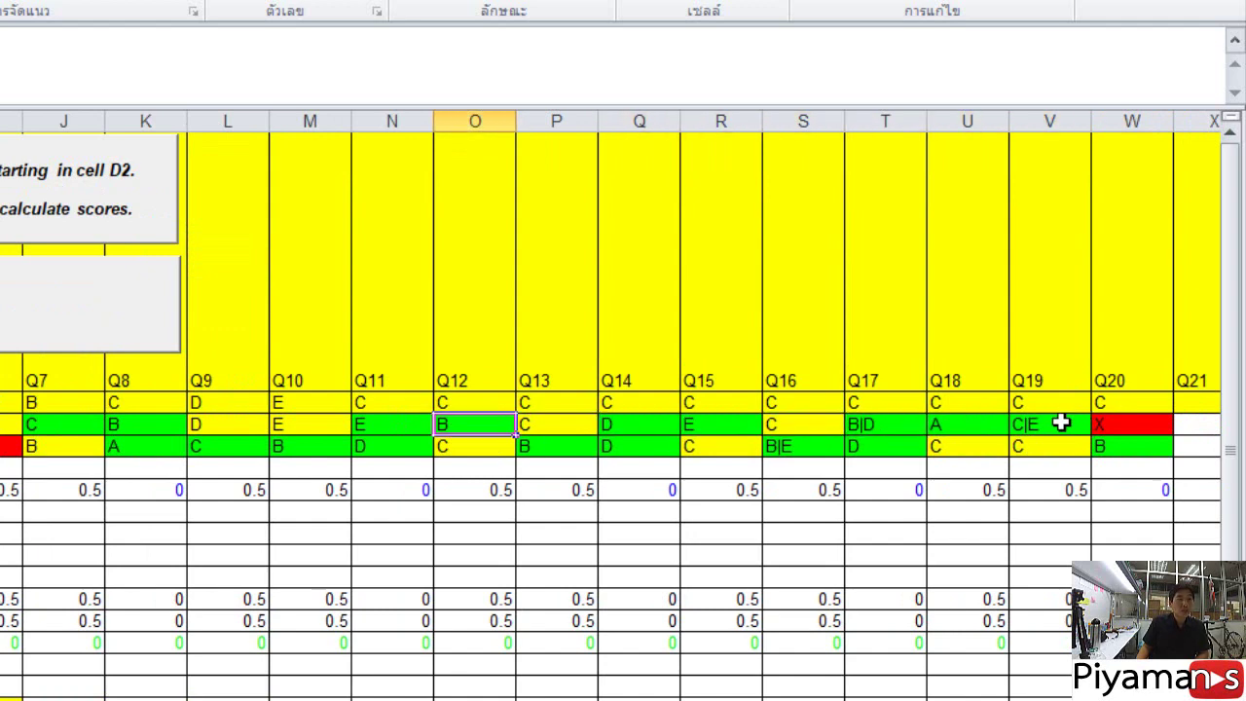
key("Home")
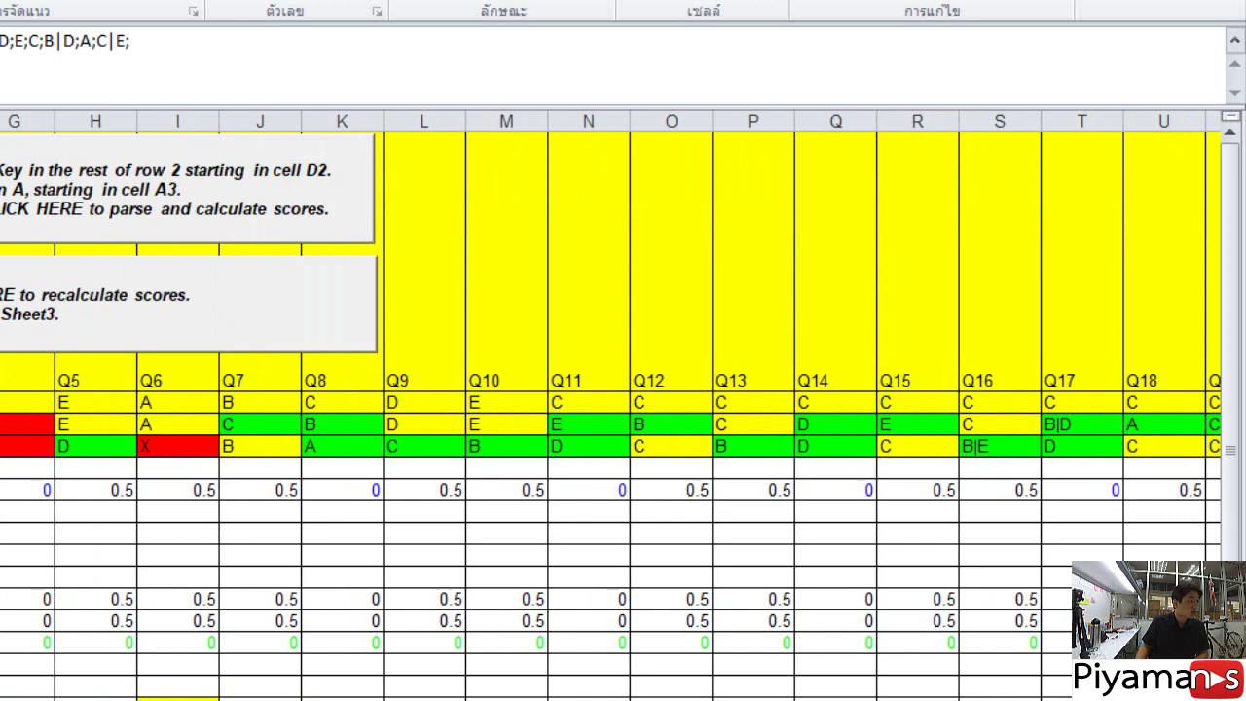
key("Delete")
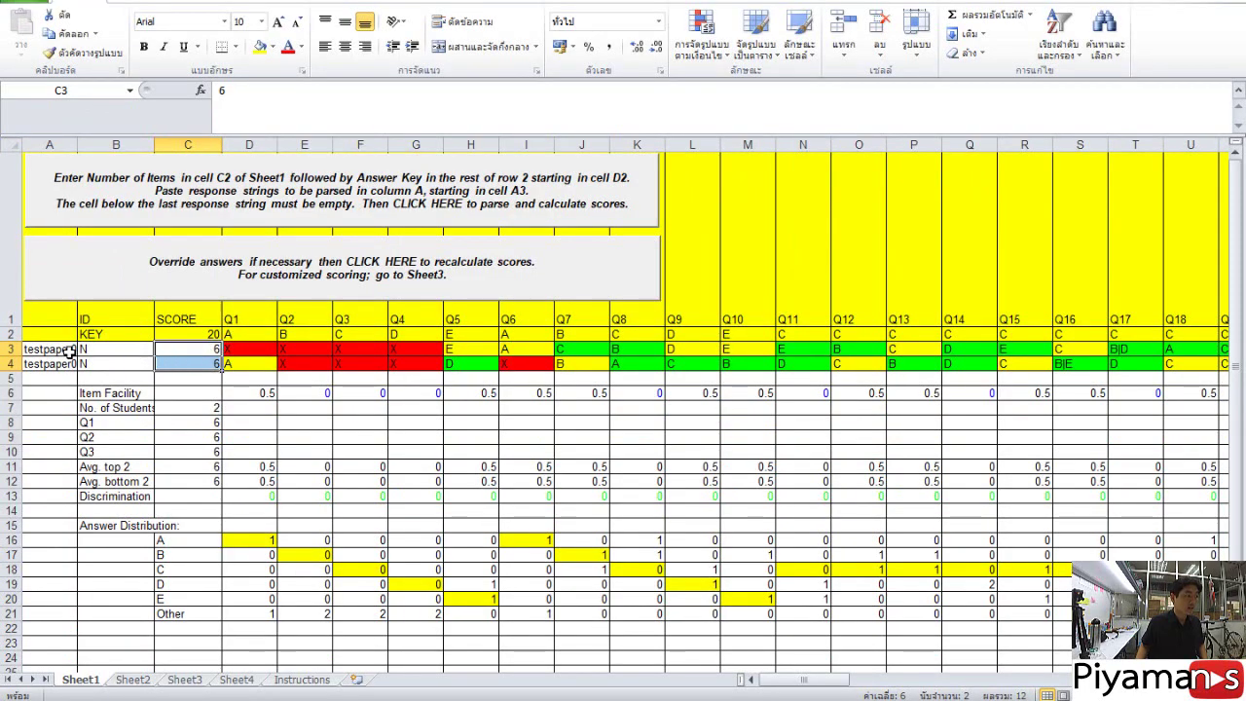
left_click(49, 350)
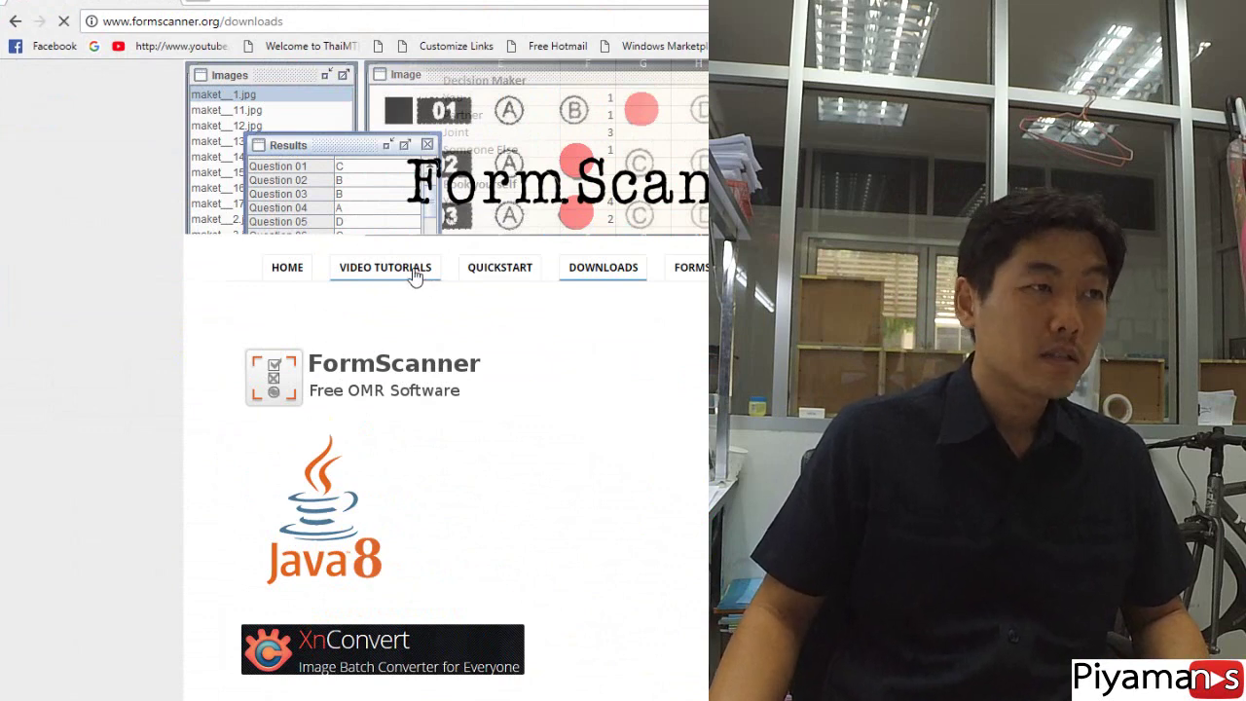
Switch to the FormScanner website in the browser and open its Video Tutorials page
left_click(415, 275)
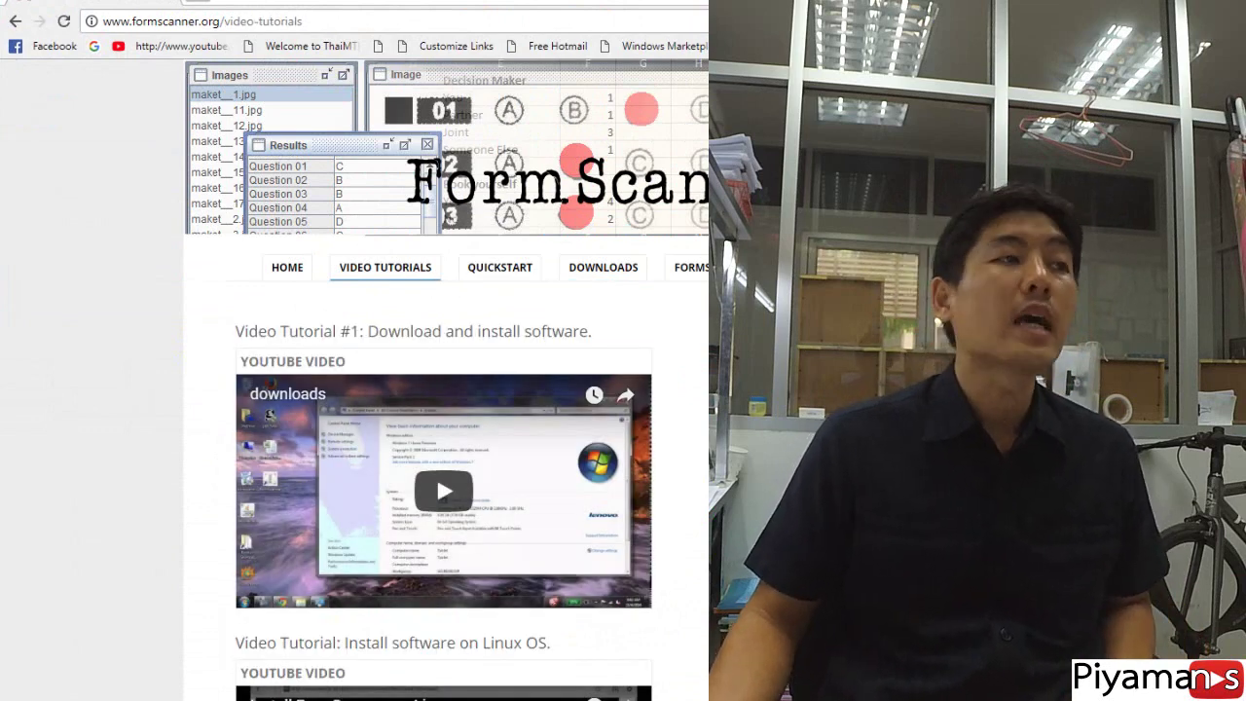